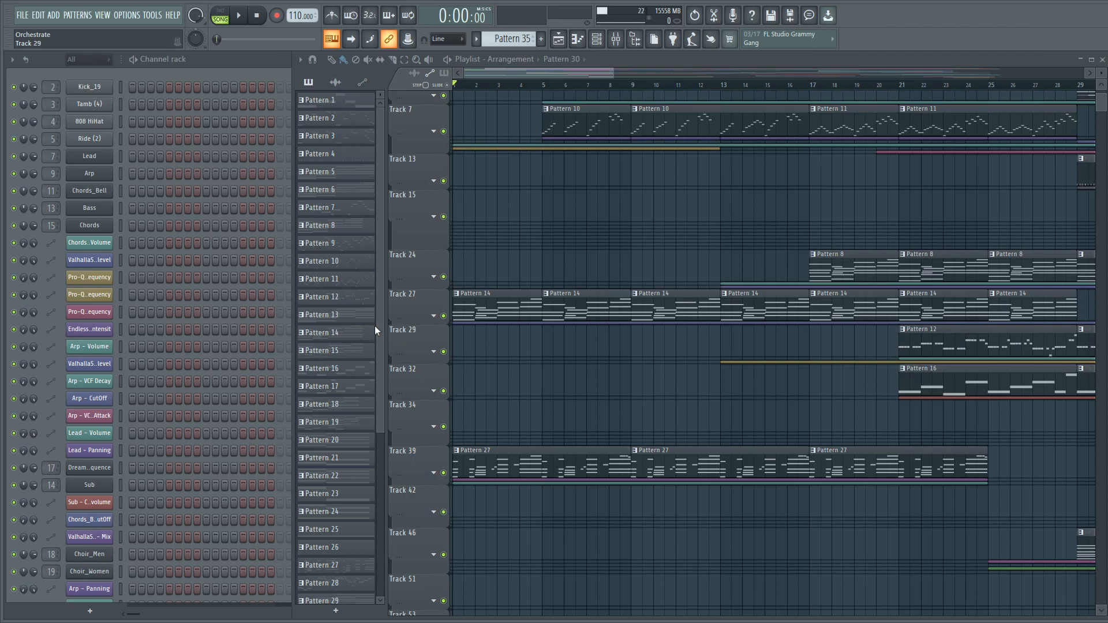
Step: Audition the first Pattern 8 chord clip on Track 24, at bar 17, in solo
scroll(647, 346, "up", 2)
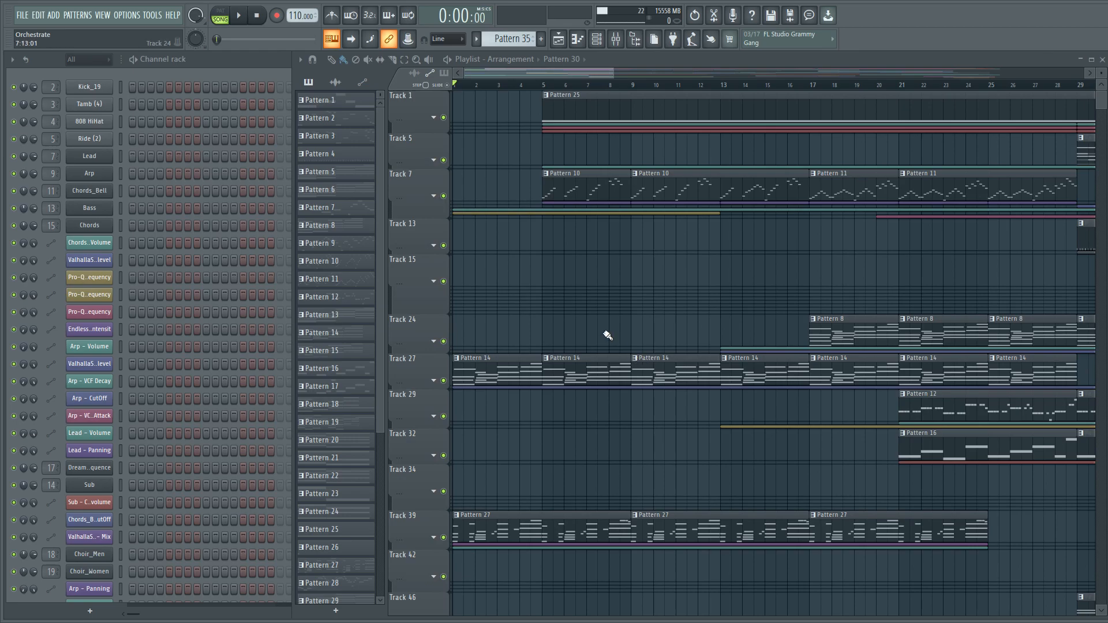
scroll(600, 71, "down", 3)
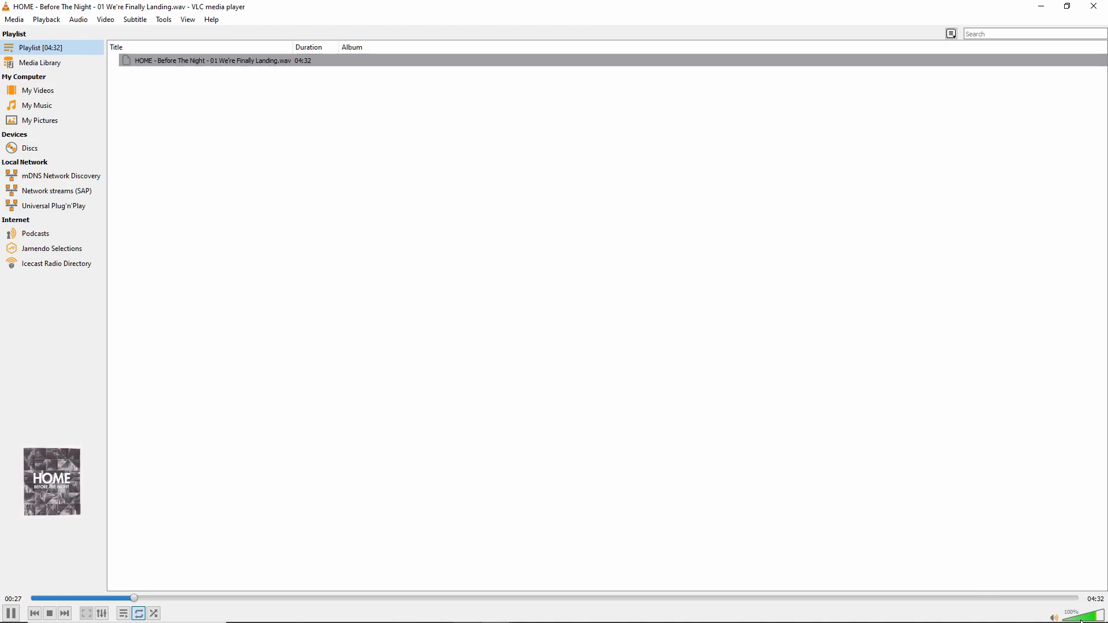
scroll(1086, 620, "down", 7)
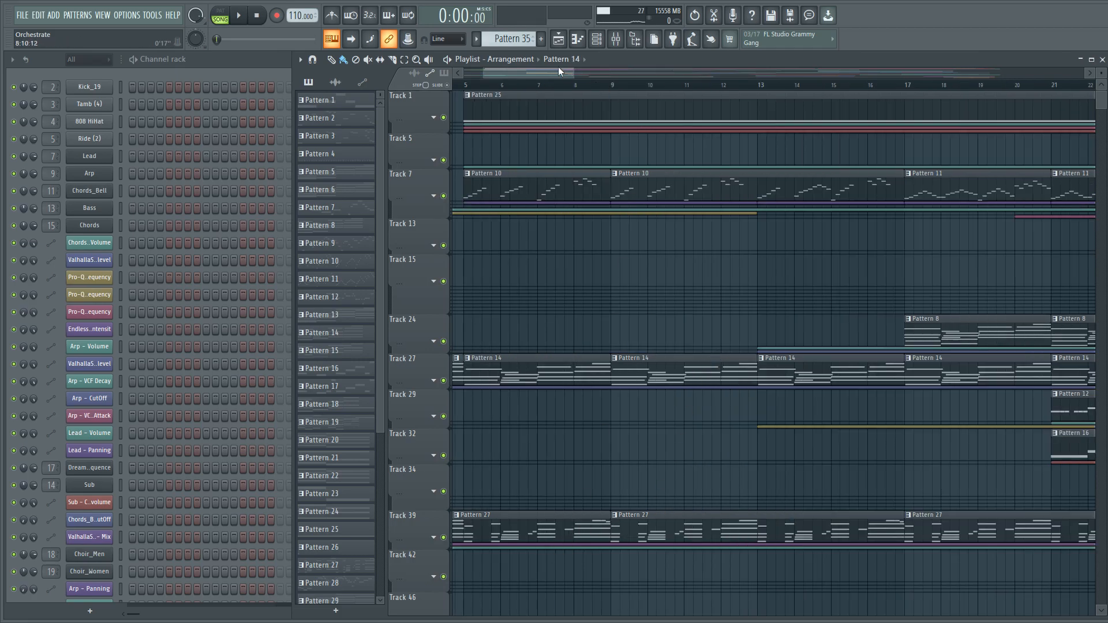
left_click_drag(551, 69, 586, 66)
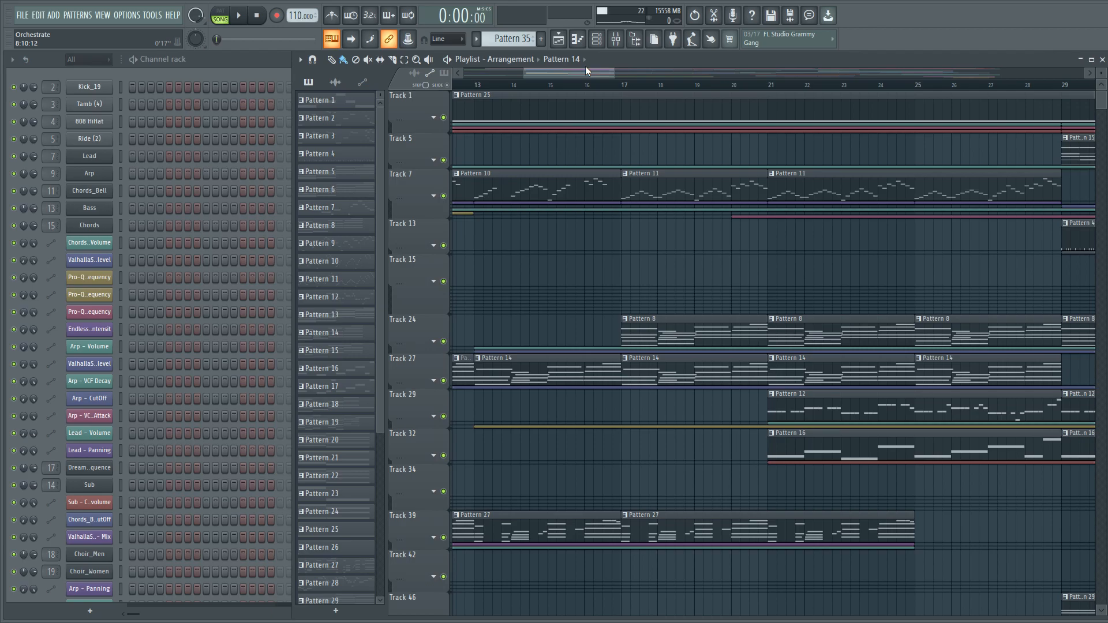
right_click(622, 329, "alt")
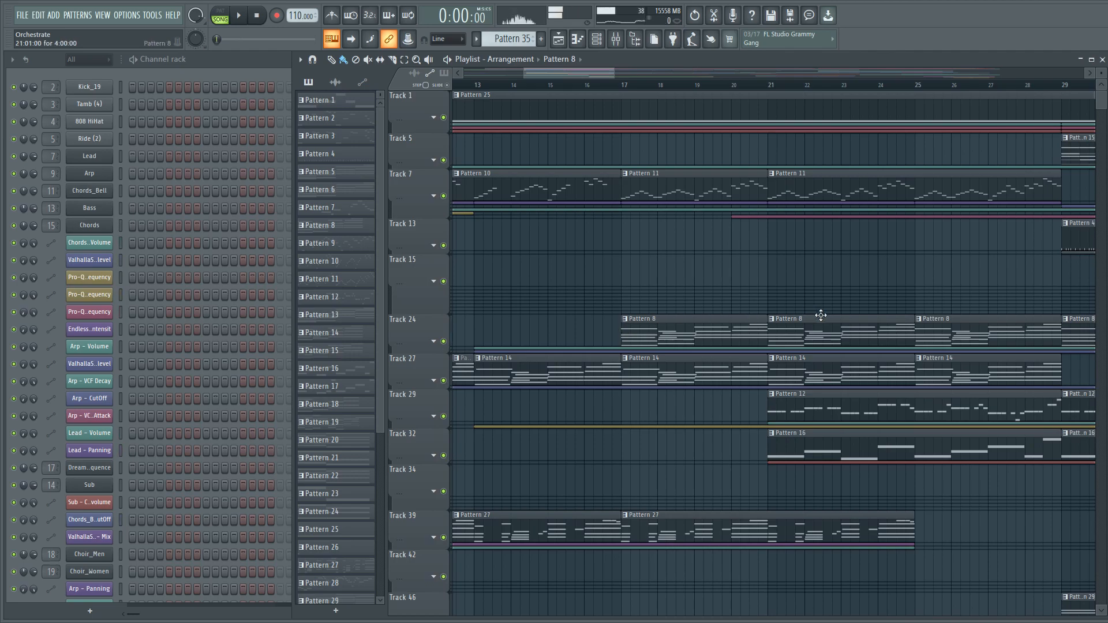
Step: Listen to the Pattern 8 clip at bar 33 on Track 24 in solo, and stop playback
left_click_drag(572, 73, 646, 73)
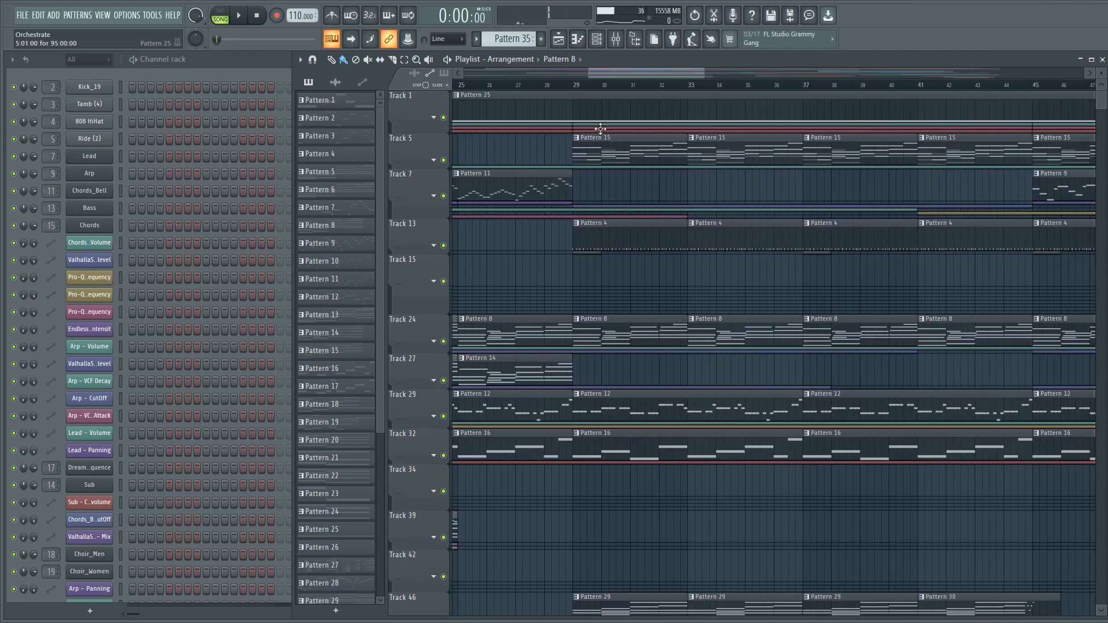
left_click(691, 331)
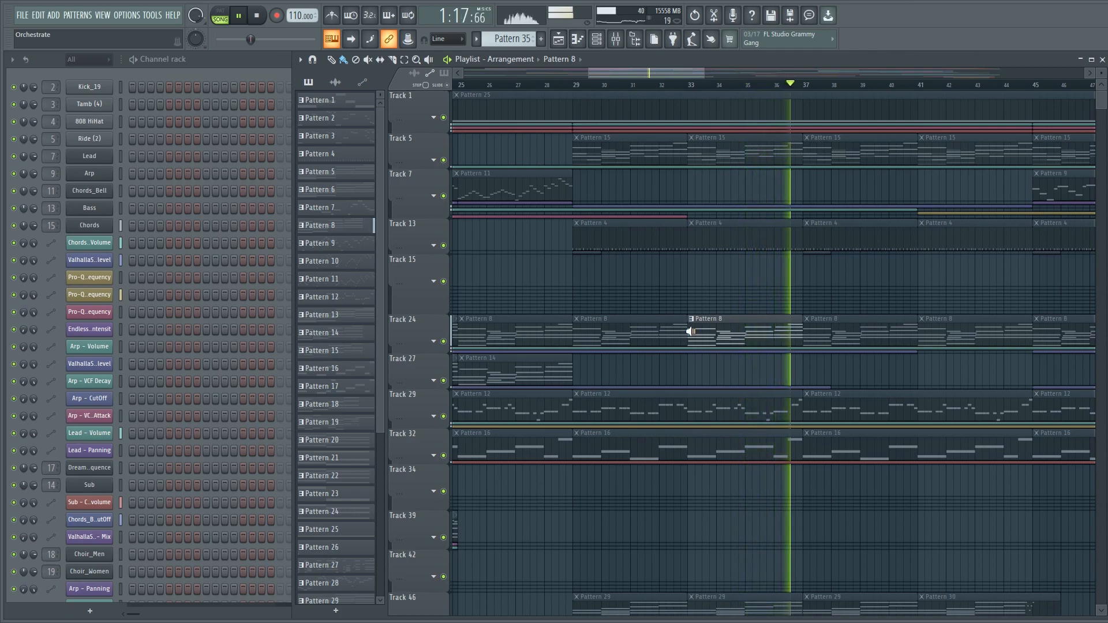
left_click(691, 331)
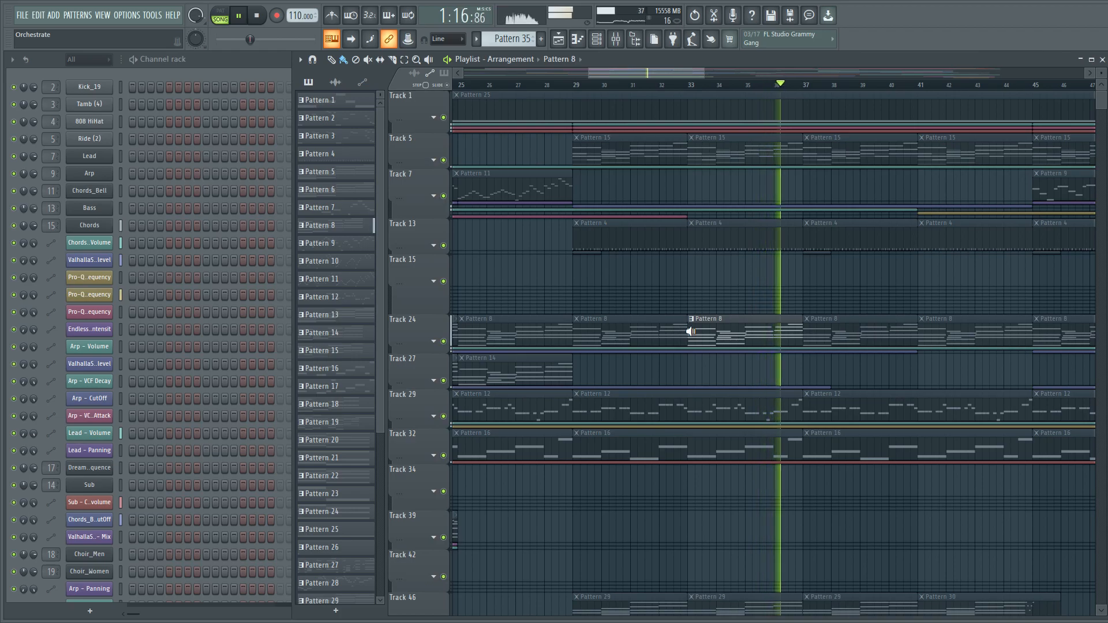
key("space")
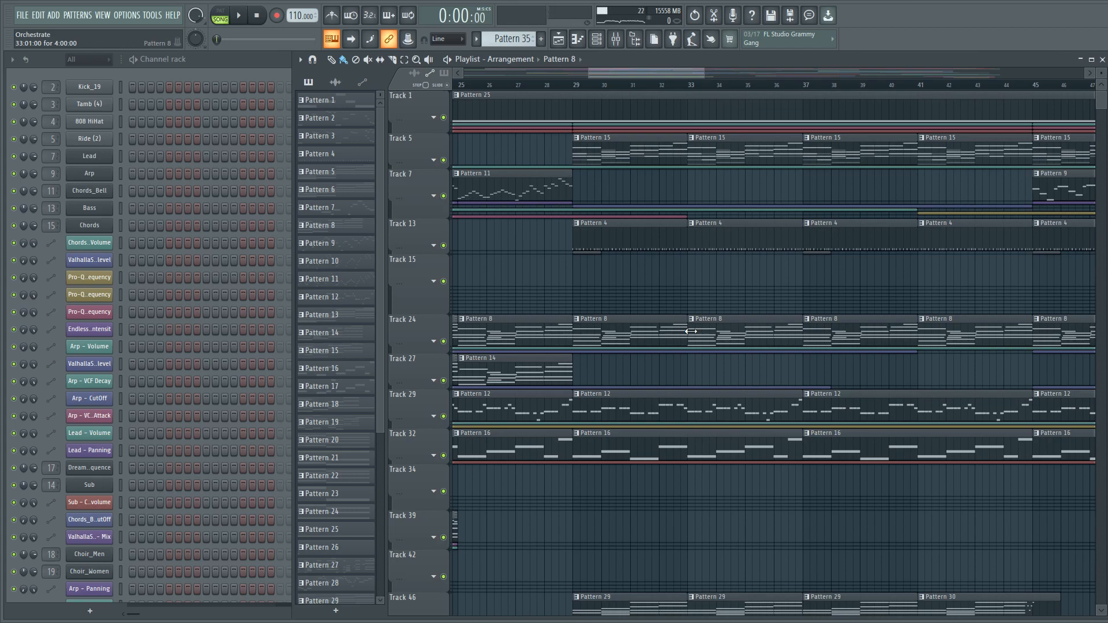
Step: Play the Pattern 8 chords on Track 24 once more in solo from around bar 33
scroll(700, 78, "down", 2)
left_click_drag(700, 75, 709, 75)
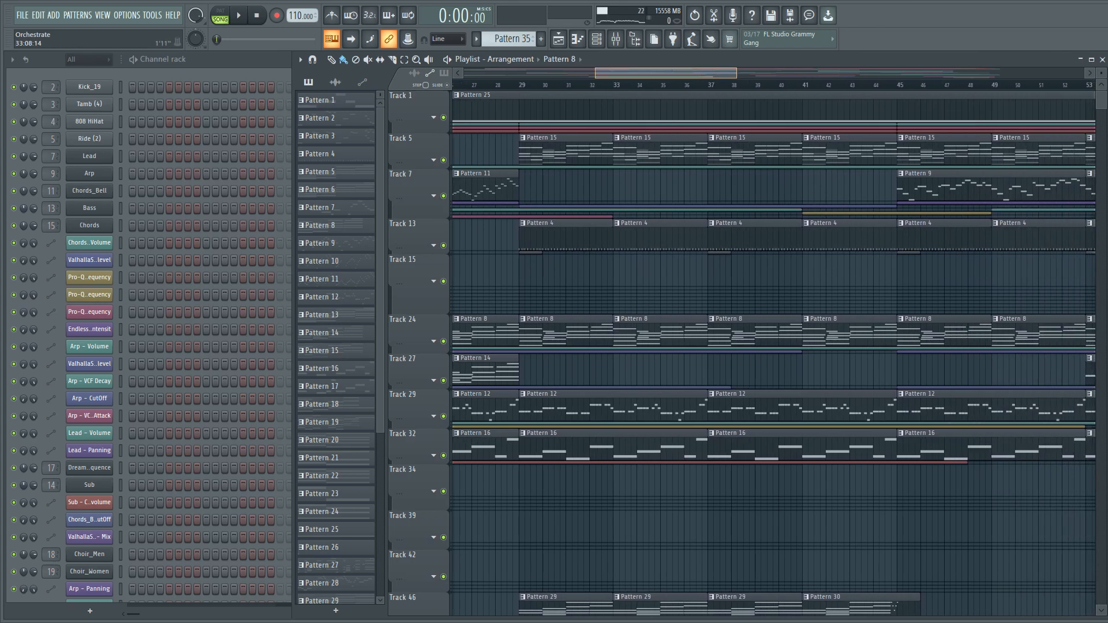
mouse_move(595, 73)
left_mouse_down()
mouse_move(464, 73)
mouse_move(602, 73)
left_mouse_up()
left_click_drag(736, 73, 681, 74)
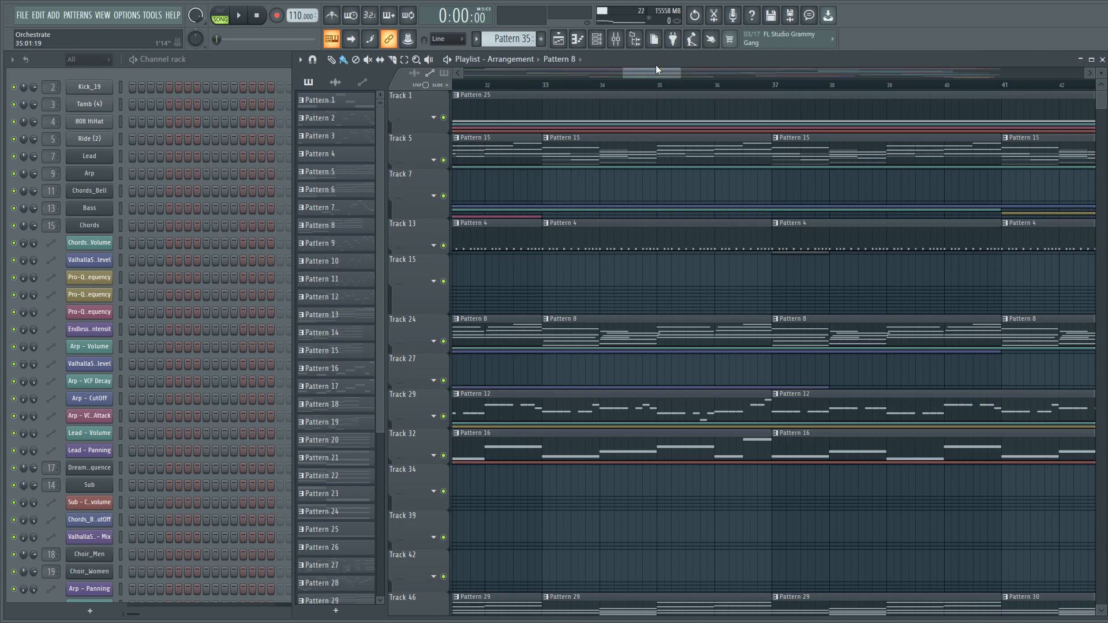
left_click_drag(652, 72, 664, 36)
right_click(640, 334, "alt")
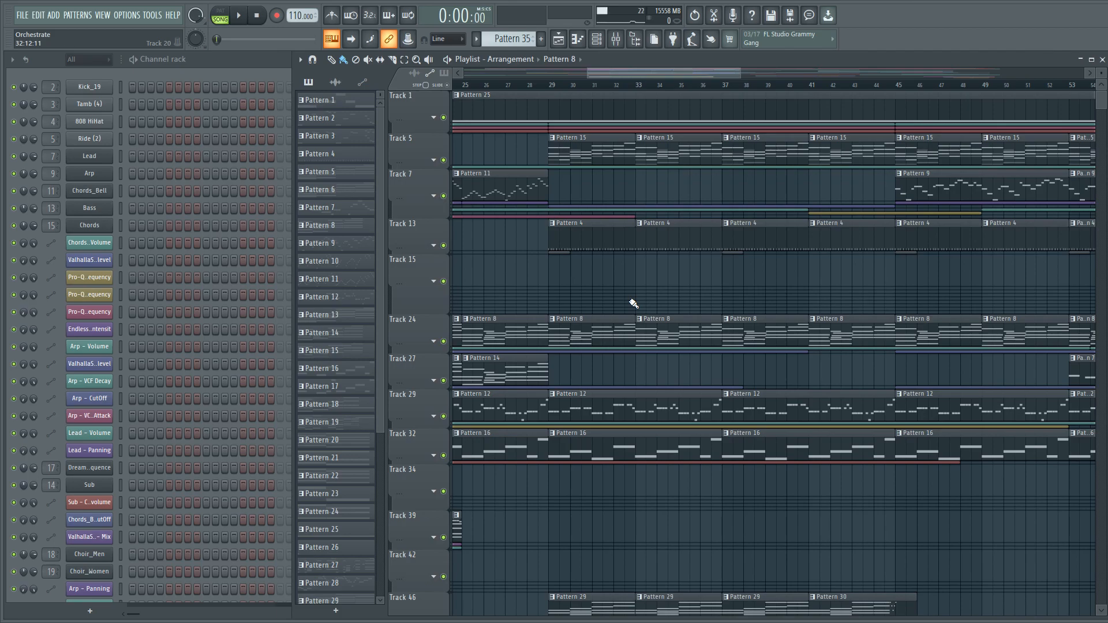
Step: Select Pattern 12 at bar 45 on Track 29 and audition its bass line in solo
left_click_drag(695, 70, 572, 73)
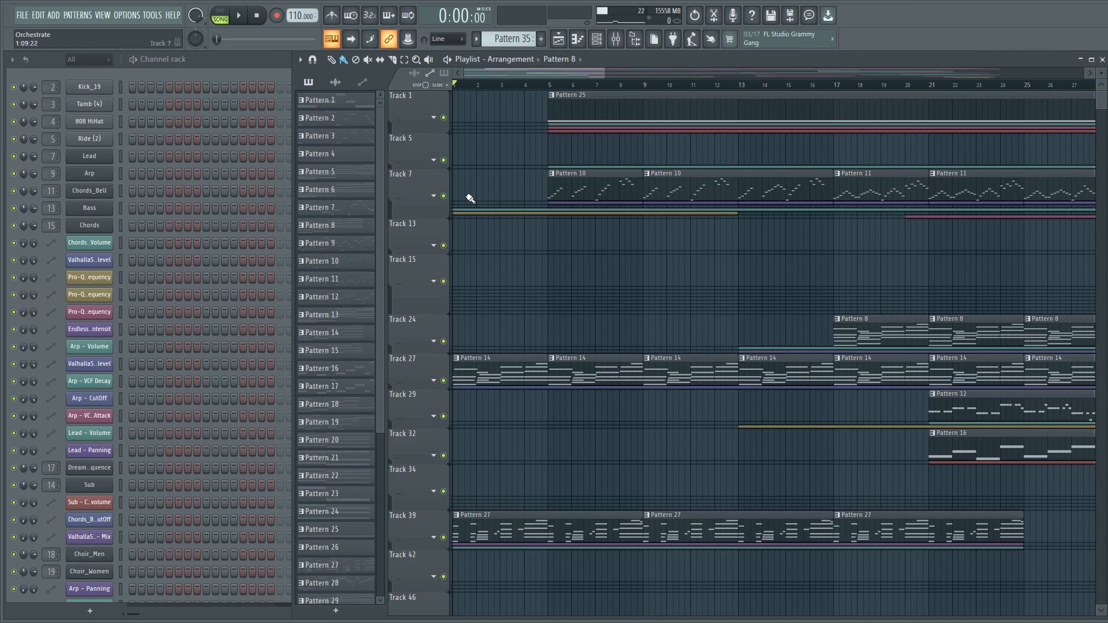
left_click_drag(573, 74, 788, 73)
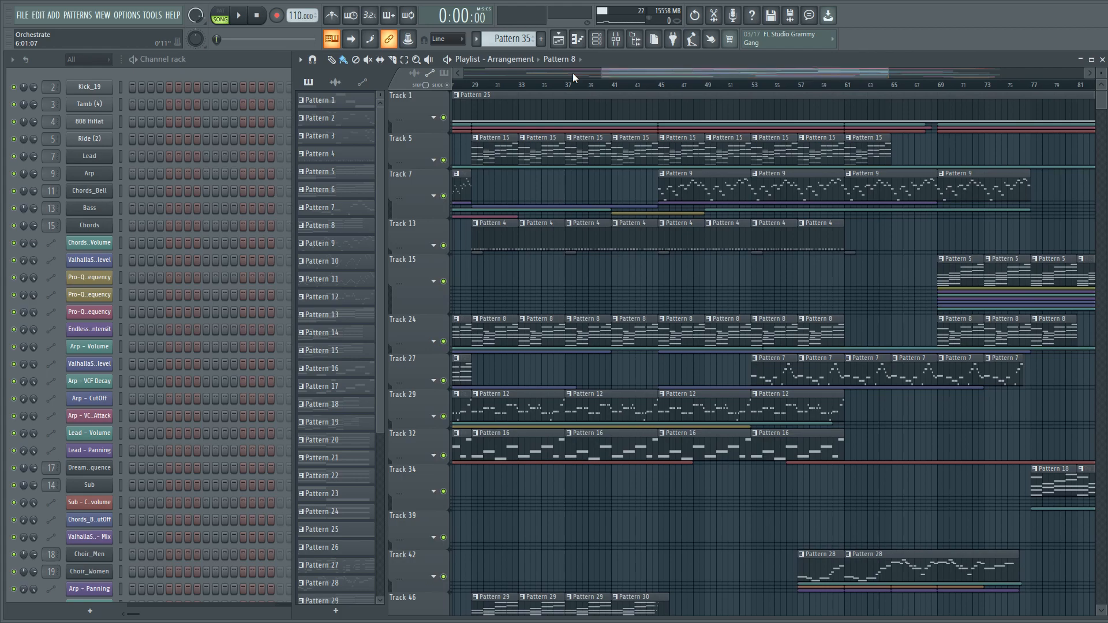
left_click(594, 74)
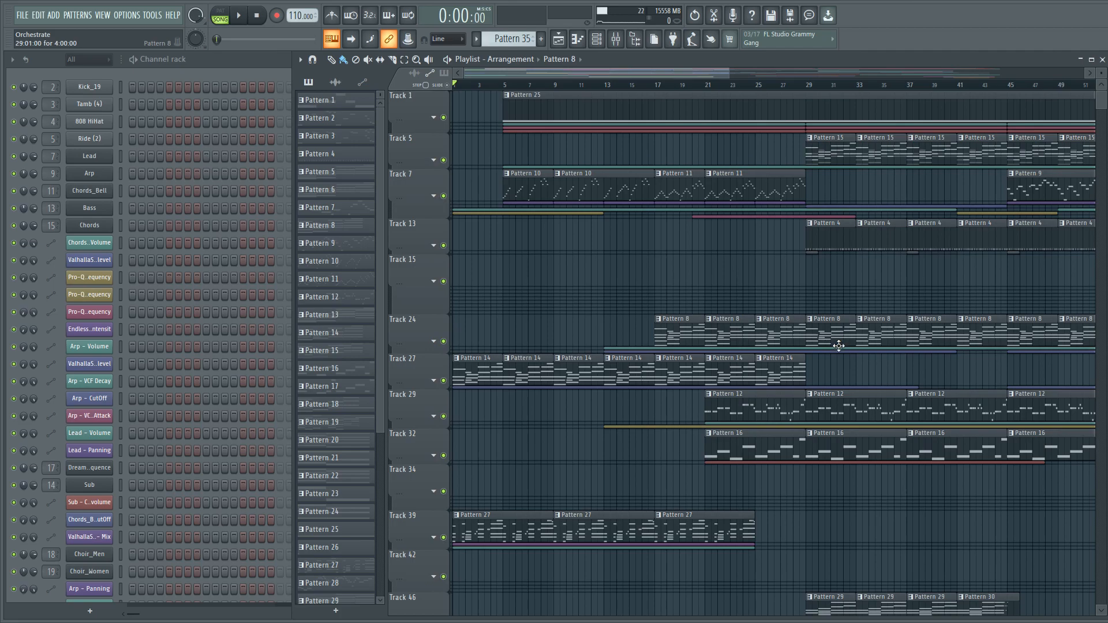
mouse_move(705, 73)
left_mouse_down()
mouse_move(888, 73)
mouse_move(683, 74)
mouse_move(695, 74)
left_mouse_up()
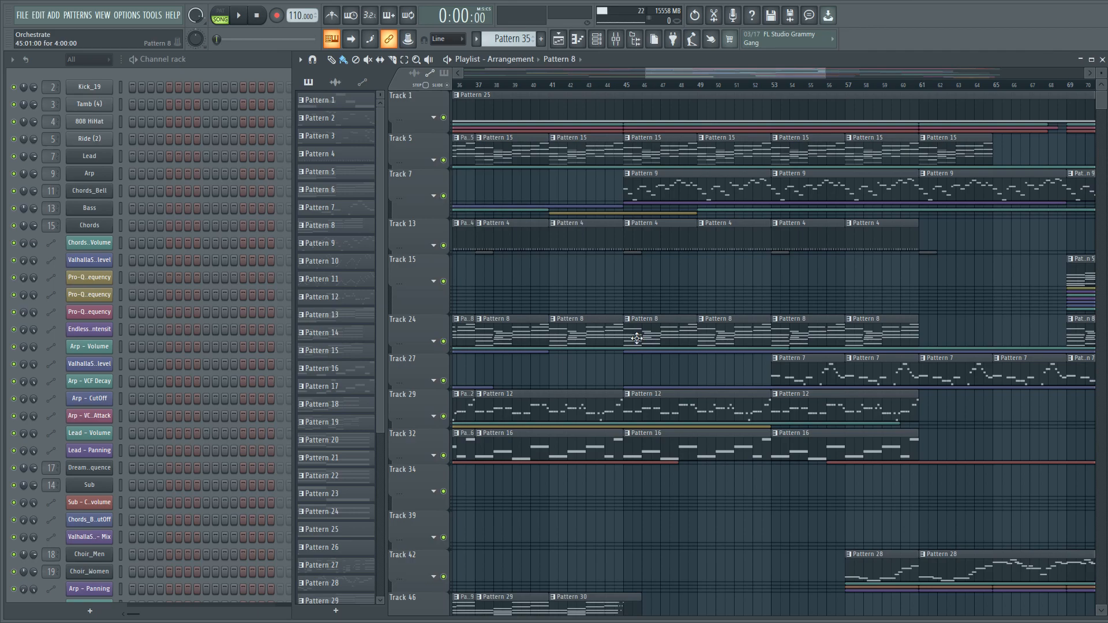
left_click(641, 415)
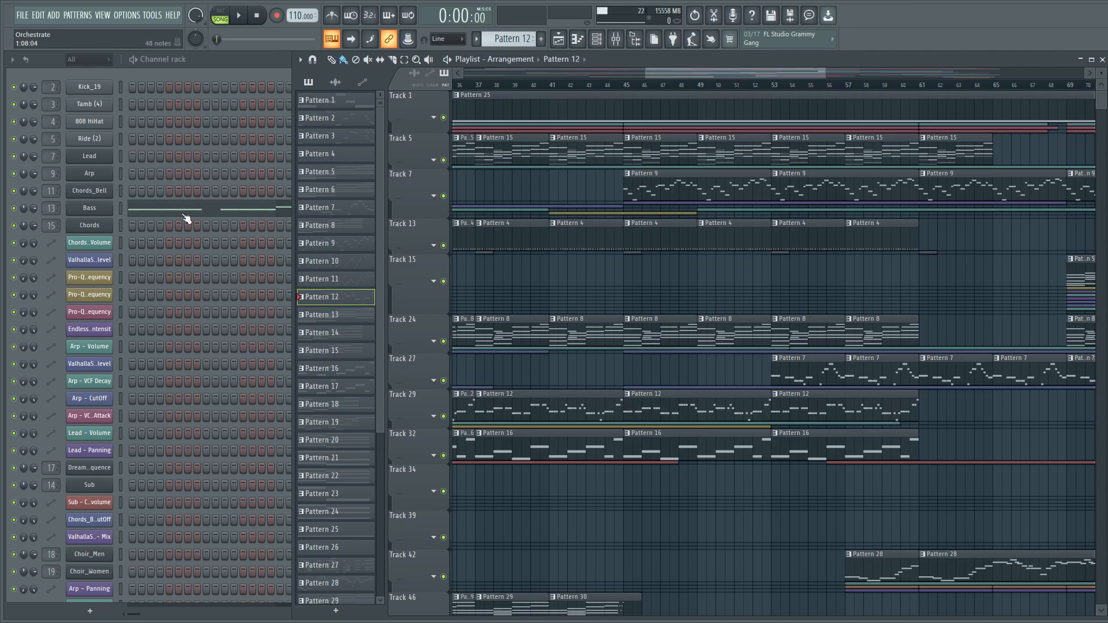
right_click(626, 408, "alt")
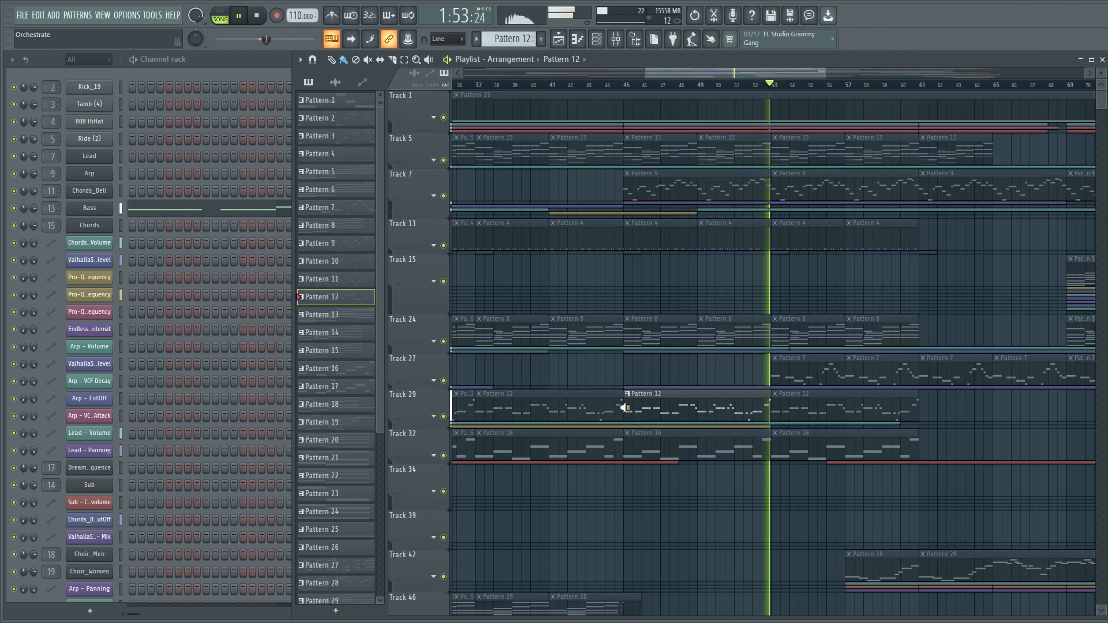
key("space")
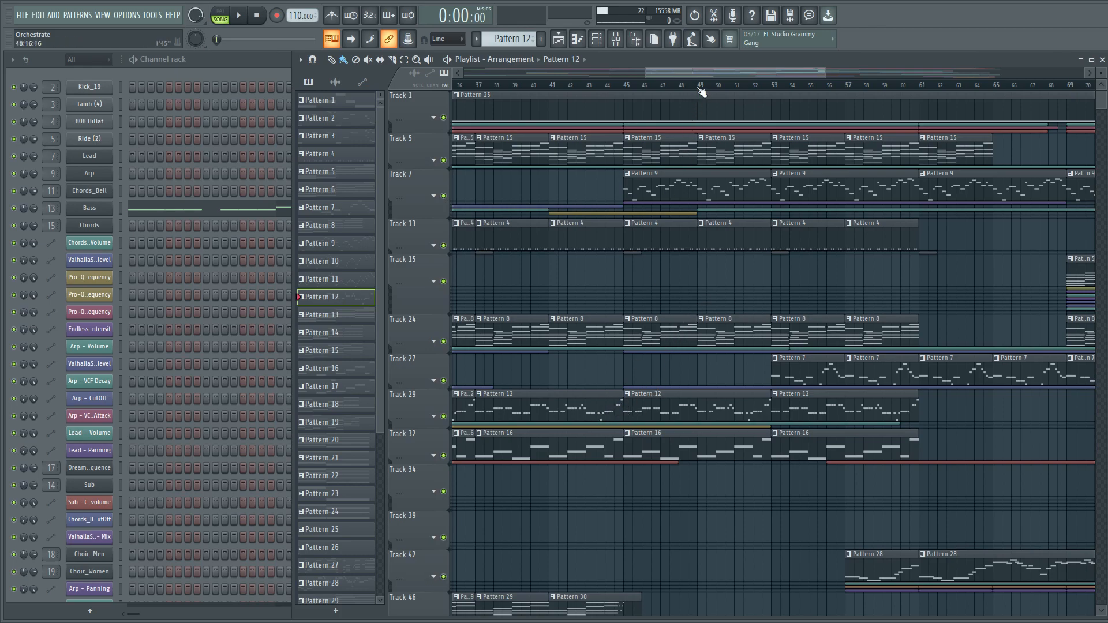
Step: Replay a Pattern 12 bass clip on Track 29 in solo
scroll(707, 104, "left", 5)
right_click(751, 408, "alt")
right_click(766, 404, "alt")
right_click(761, 402, "alt")
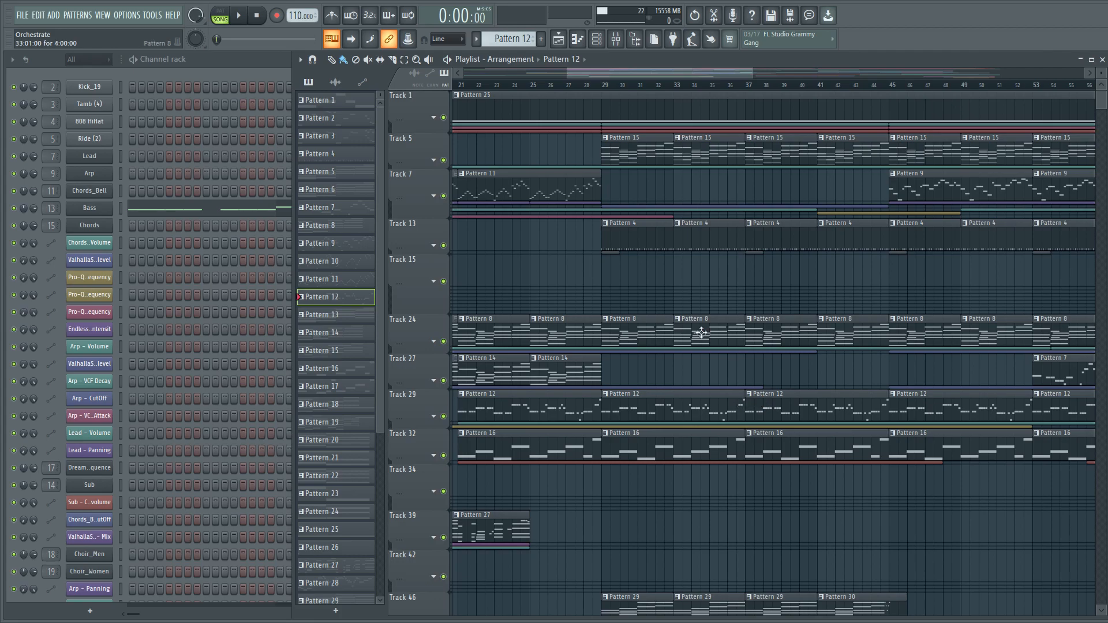
Step: Select Pattern 16 at bar 29 on Track 32 and audition its sub line in solo
left_click_drag(670, 73, 604, 75)
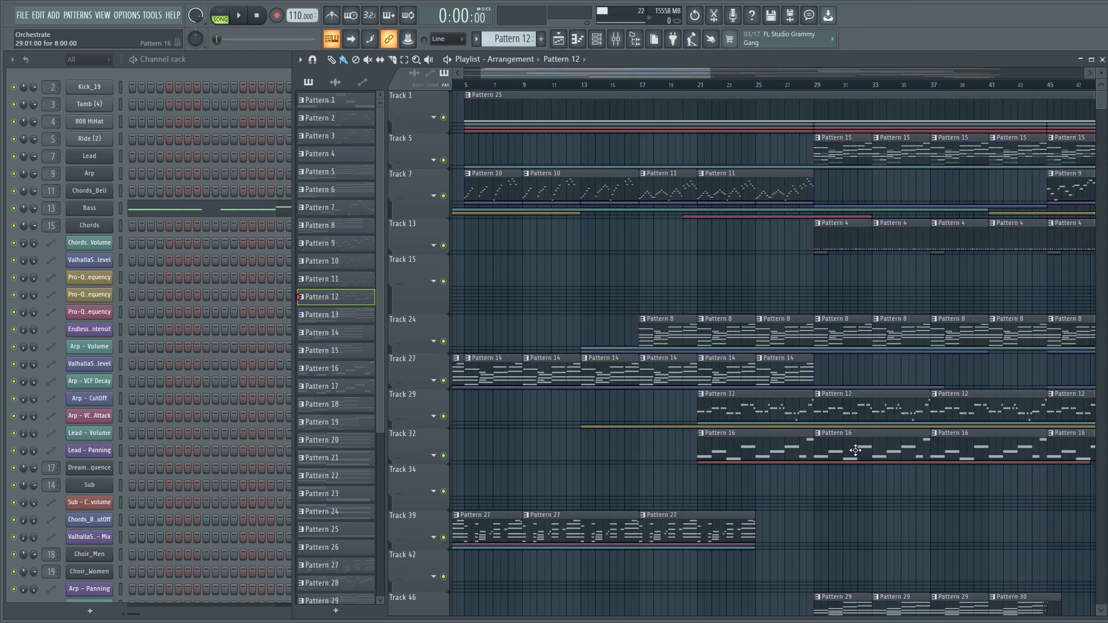
left_click(831, 446)
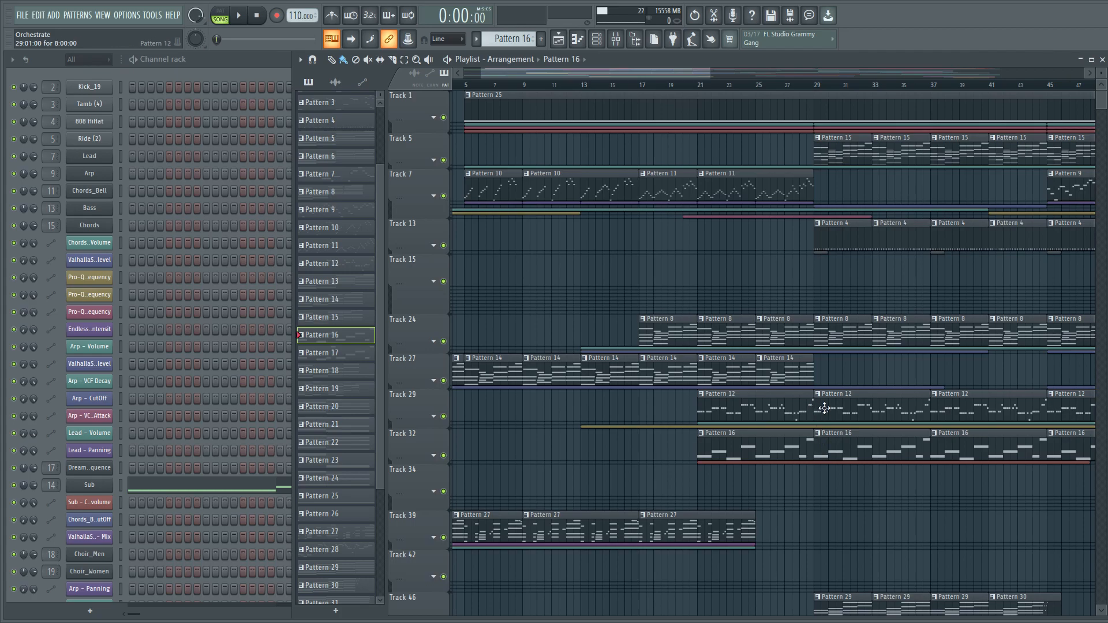
right_click(817, 448, "alt")
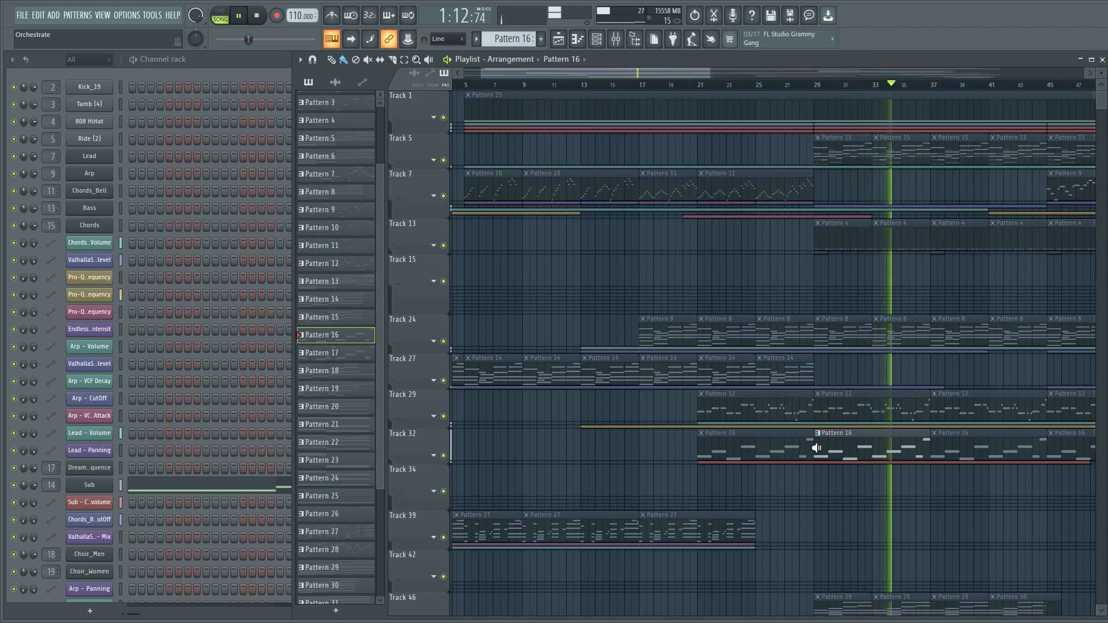
key("space")
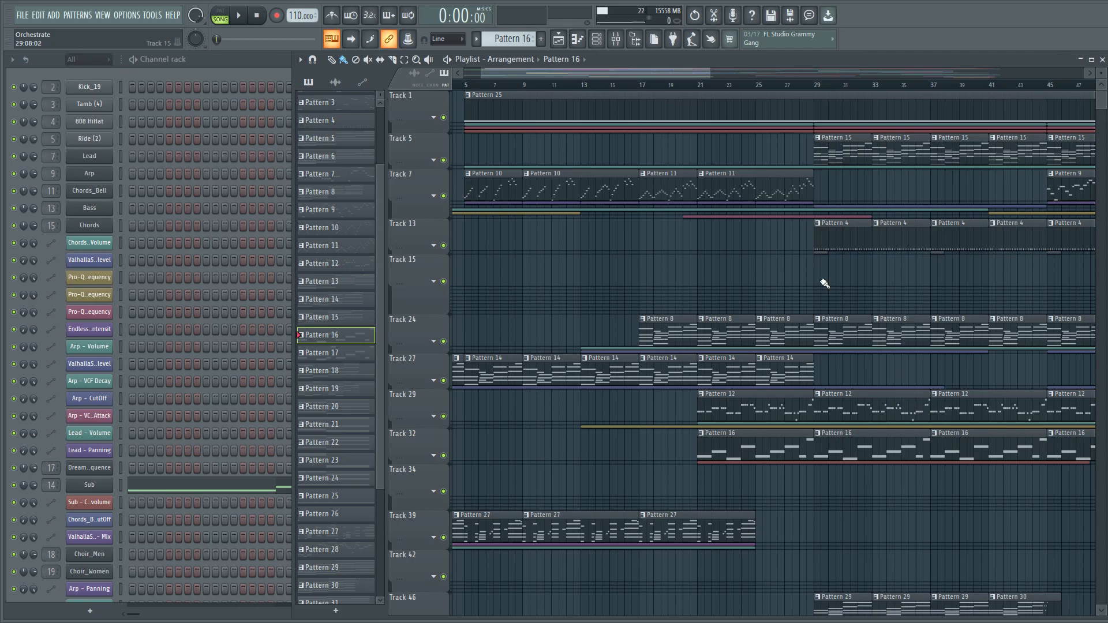
Step: Audition the Pattern 9 clip at bar 45 on Track 7 in solo
left_click_drag(671, 73, 768, 75)
scroll(888, 335, "up", 2)
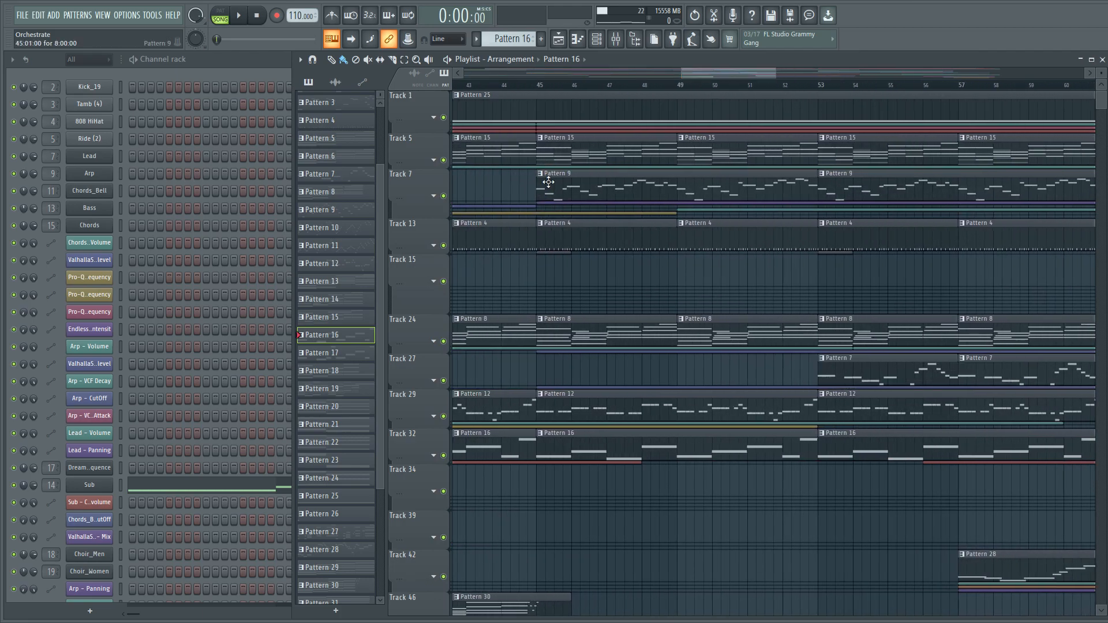
scroll(709, 68, "down", 3)
left_click_drag(708, 72, 709, 73)
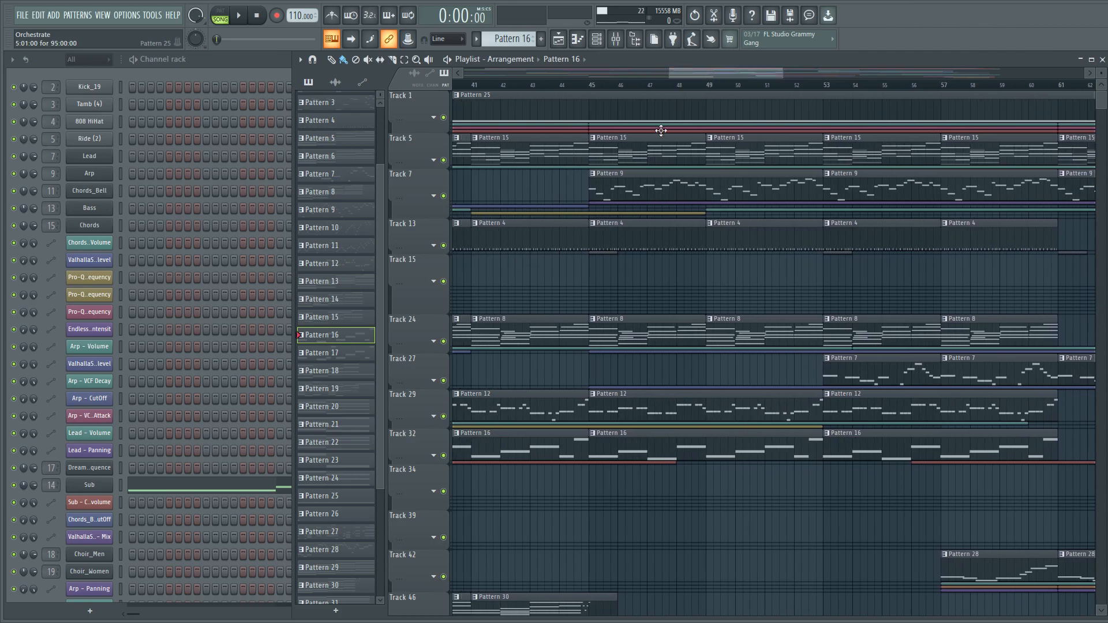
right_click(588, 181, "ctrl+alt")
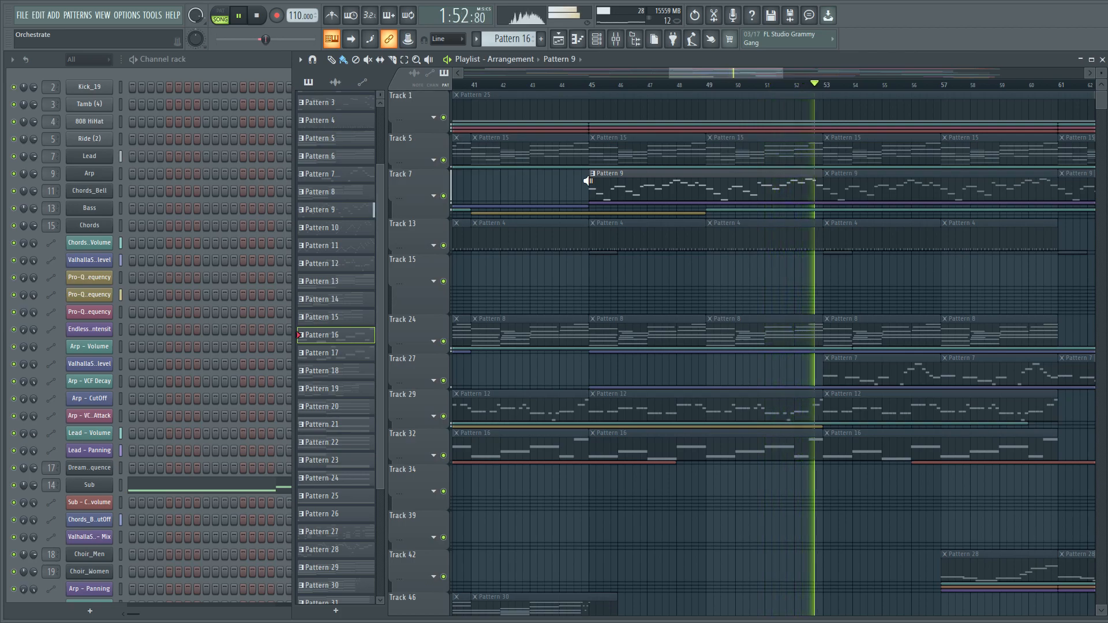
key("space")
Step: Select Pattern 7 at bar 53 on Track 27 and open the Mini V synth of its Chords_Bell channel
mouse_move(755, 74)
left_mouse_down()
mouse_move(830, 73)
mouse_move(757, 71)
left_mouse_up()
left_click(645, 385)
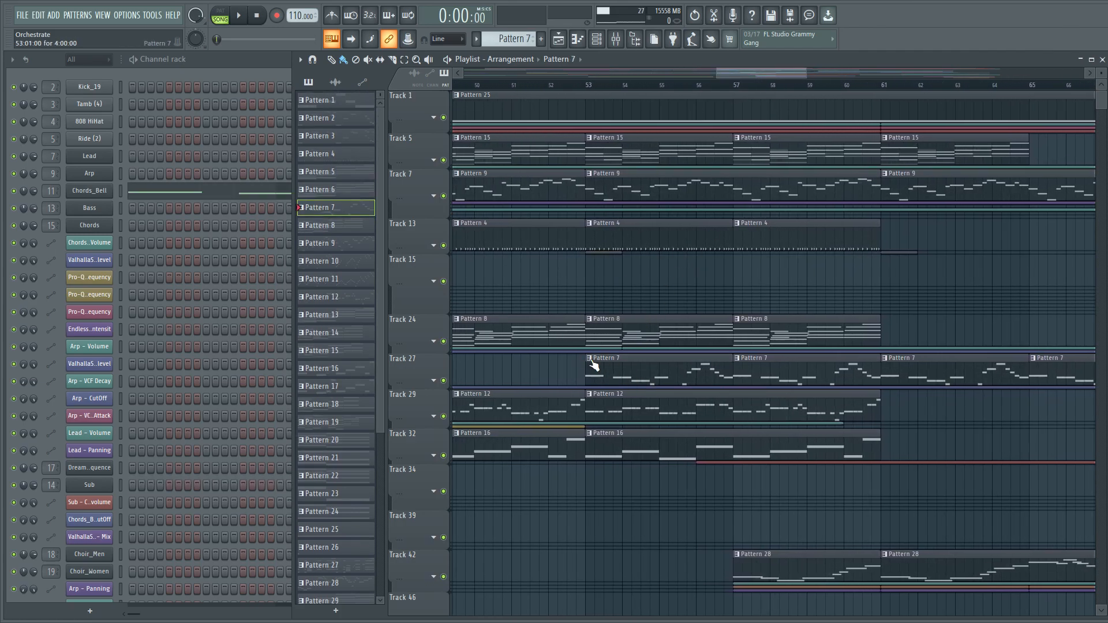
left_click(105, 192)
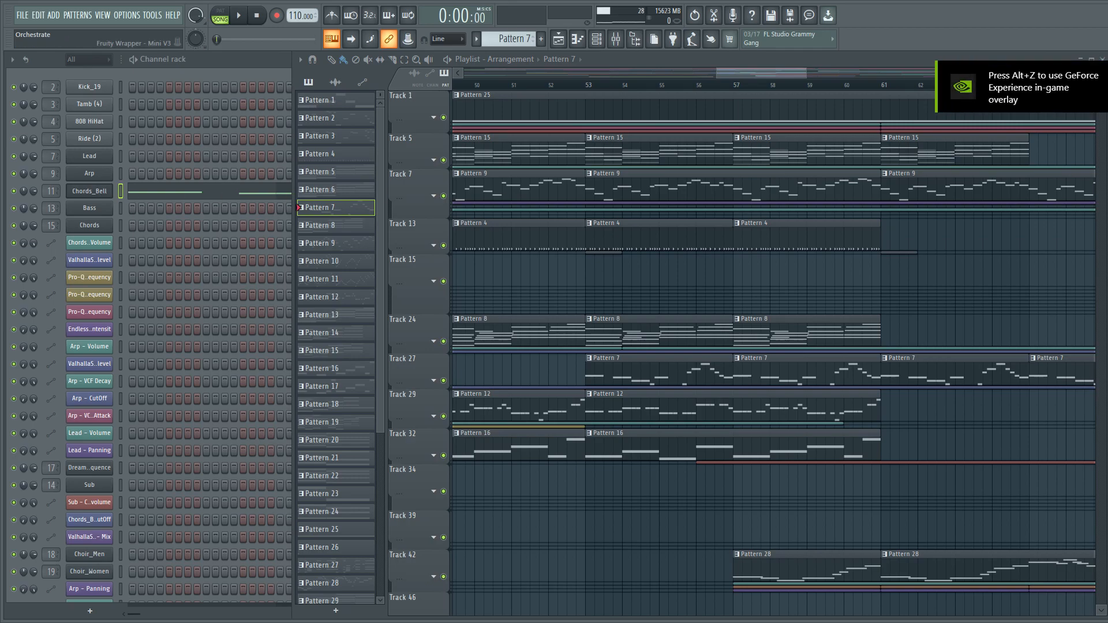
left_click_drag(1107, 102, 582, 89)
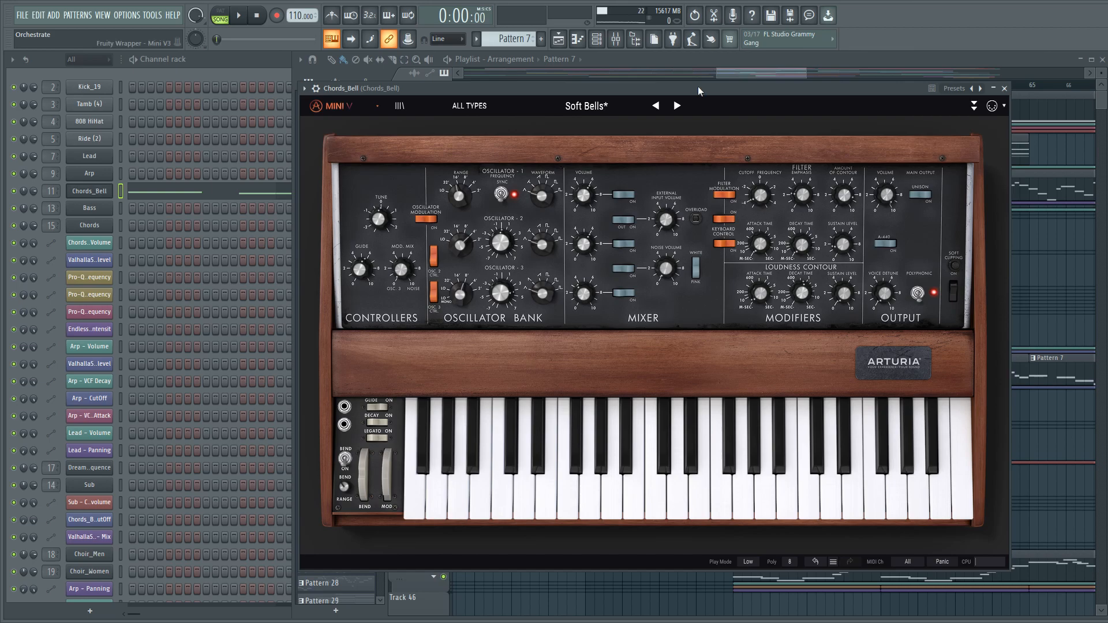
Step: View the Mini V preset list and try out the Soft Bells sound with several notes on the synth's keyboard
left_click(570, 103)
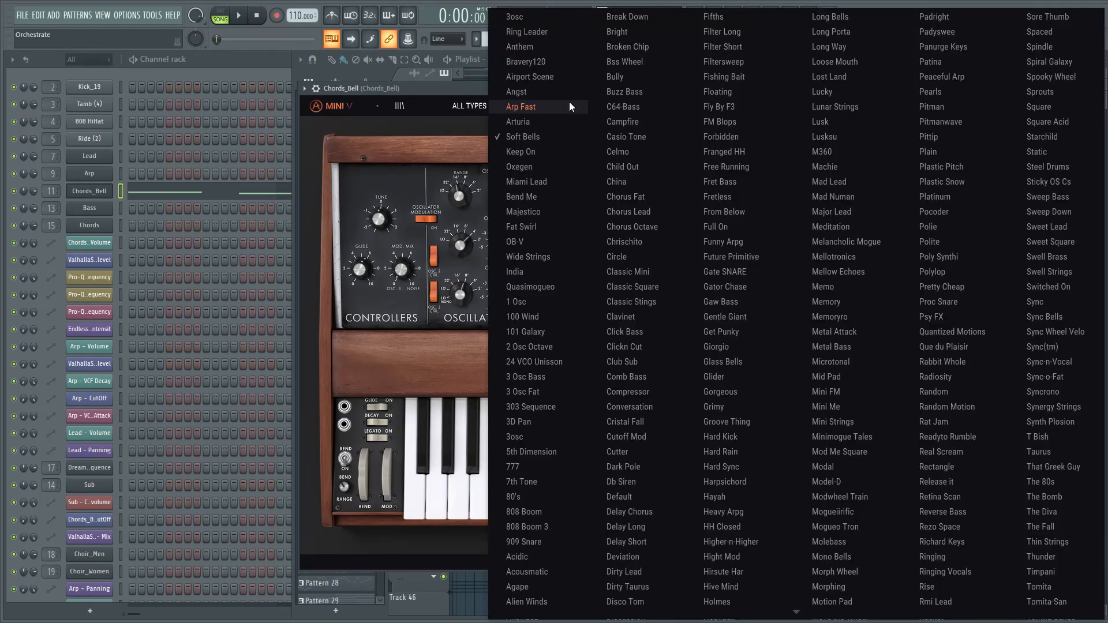
left_click(476, 90)
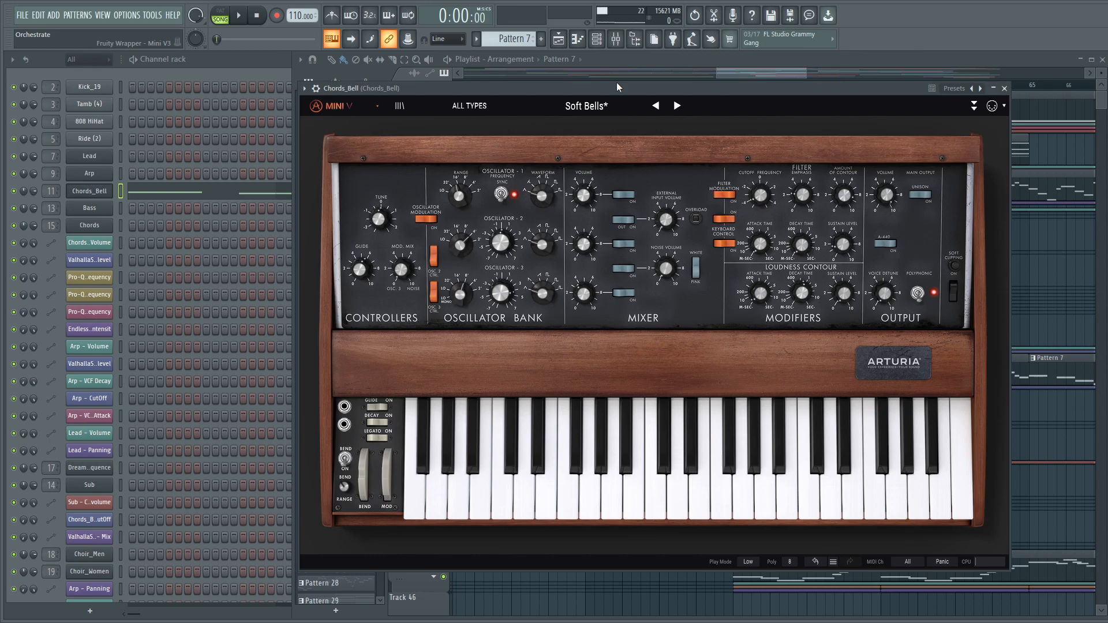
left_click(609, 508)
left_click(854, 487)
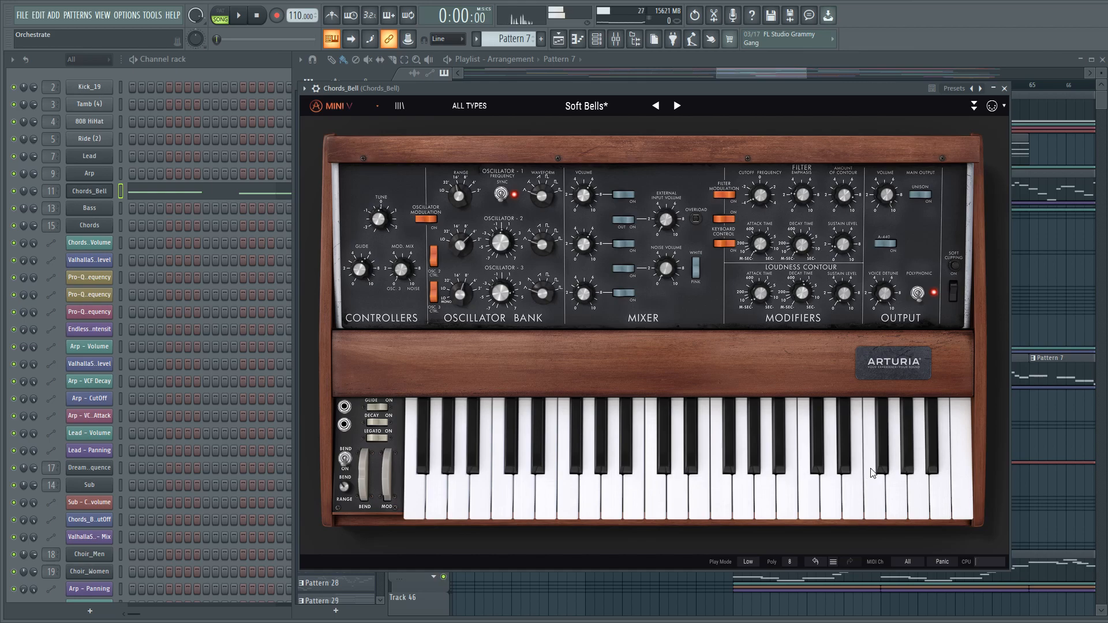
left_click(840, 500)
left_click(915, 489)
left_click(855, 495)
left_click(810, 495)
left_click(769, 496)
left_click(719, 499)
left_click(825, 497)
left_click(1005, 89)
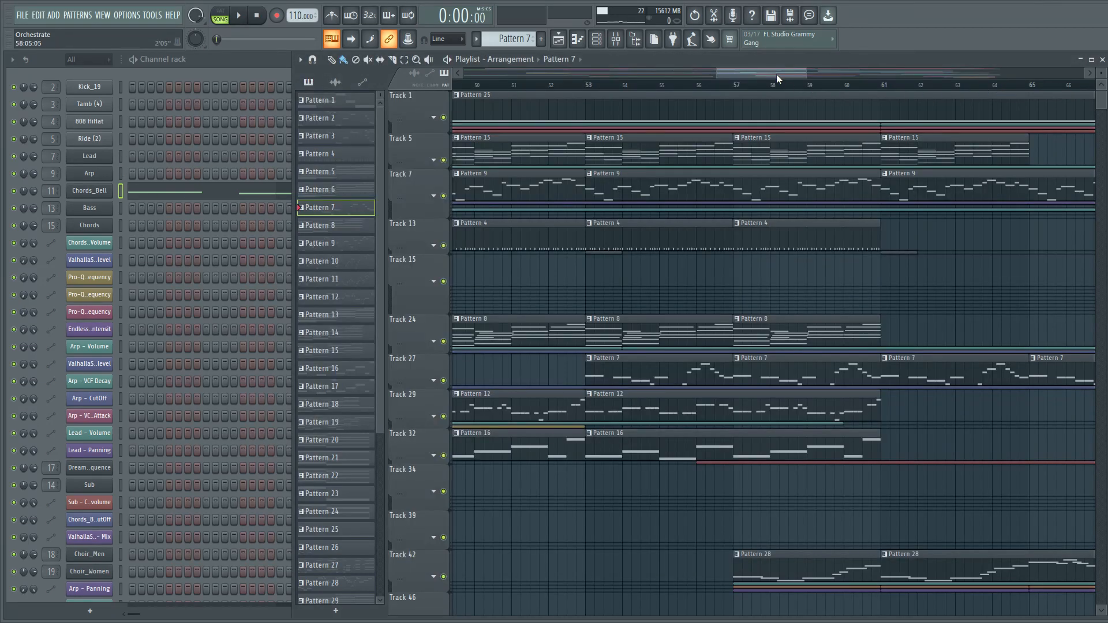
mouse_move(777, 72)
left_mouse_down()
mouse_move(792, 70)
mouse_move(782, 72)
left_mouse_up()
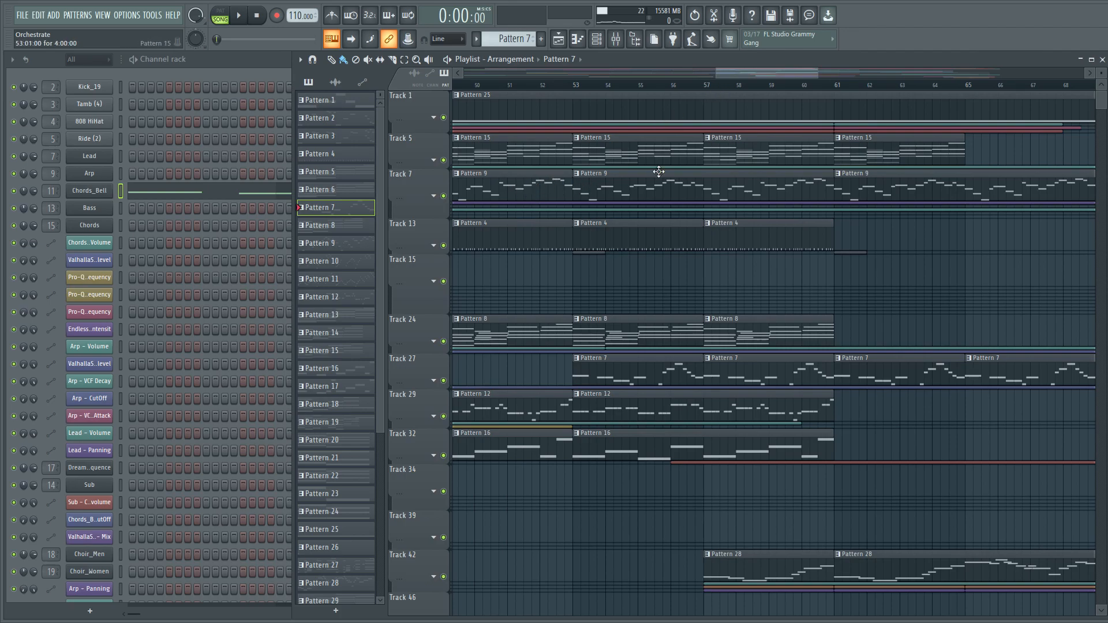
Step: Audition the Pattern 7 clip at bar 53 on Track 27 in solo
right_click(571, 367, "alt")
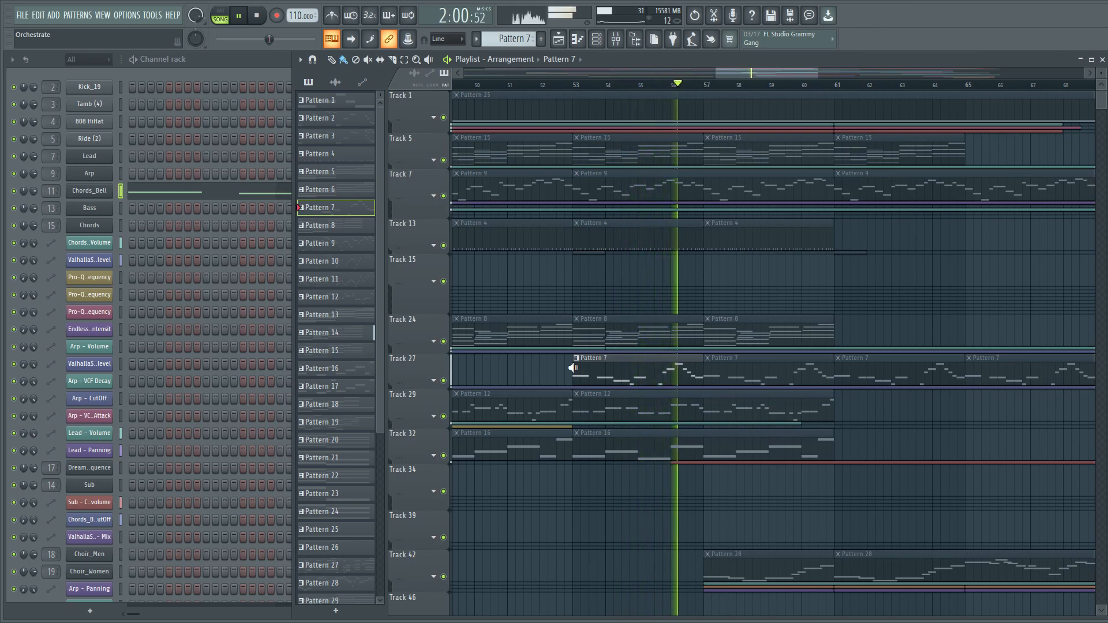
left_click(573, 367)
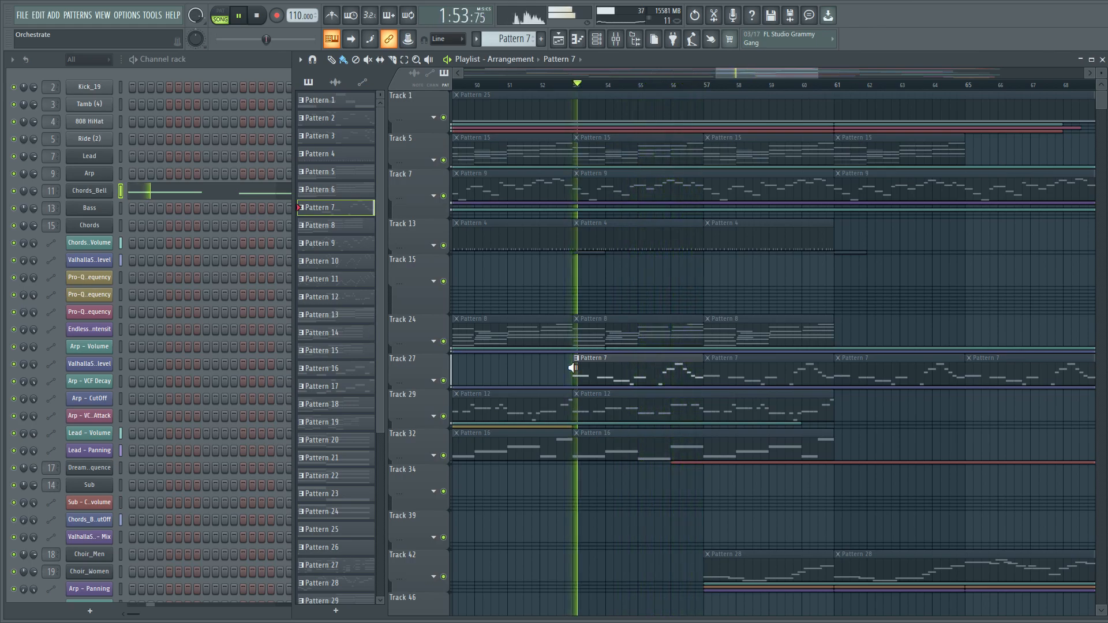
key("space")
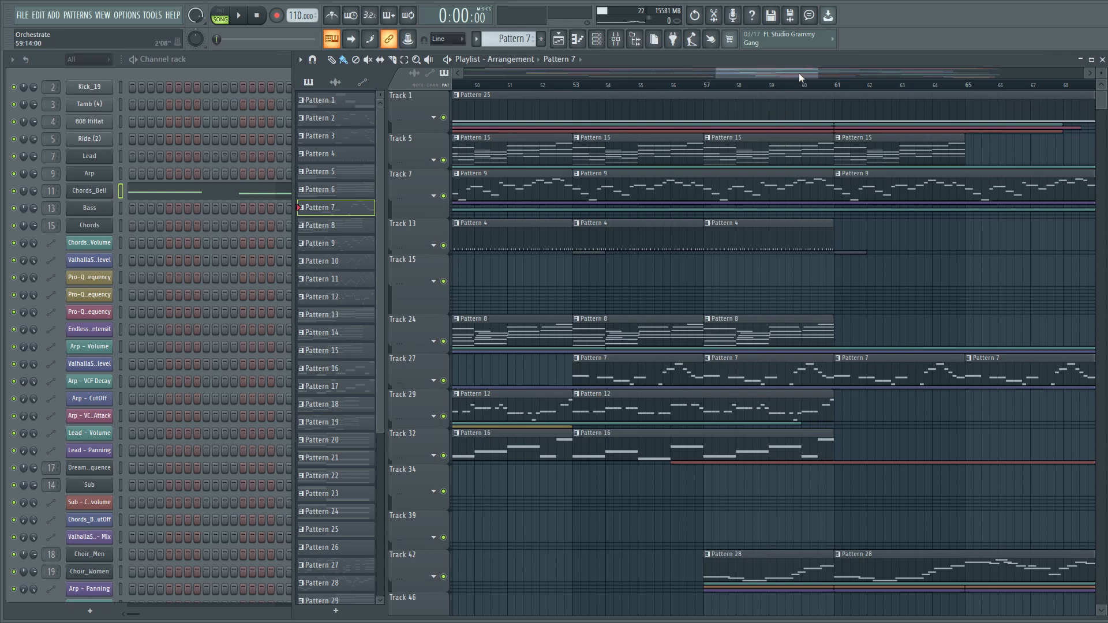
Step: Select Pattern 5 at bar 77 on Track 15 and play it while viewing its Arp notes in the piano roll
left_click_drag(799, 73, 911, 73)
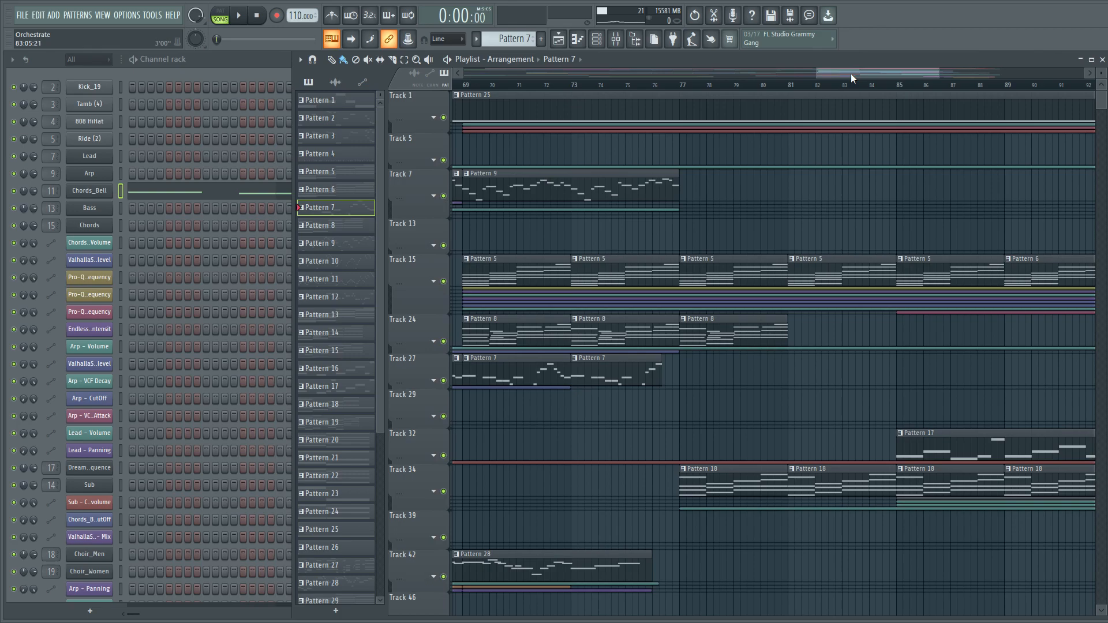
mouse_move(817, 74)
left_mouse_down()
mouse_move(790, 73)
mouse_move(814, 73)
left_mouse_up()
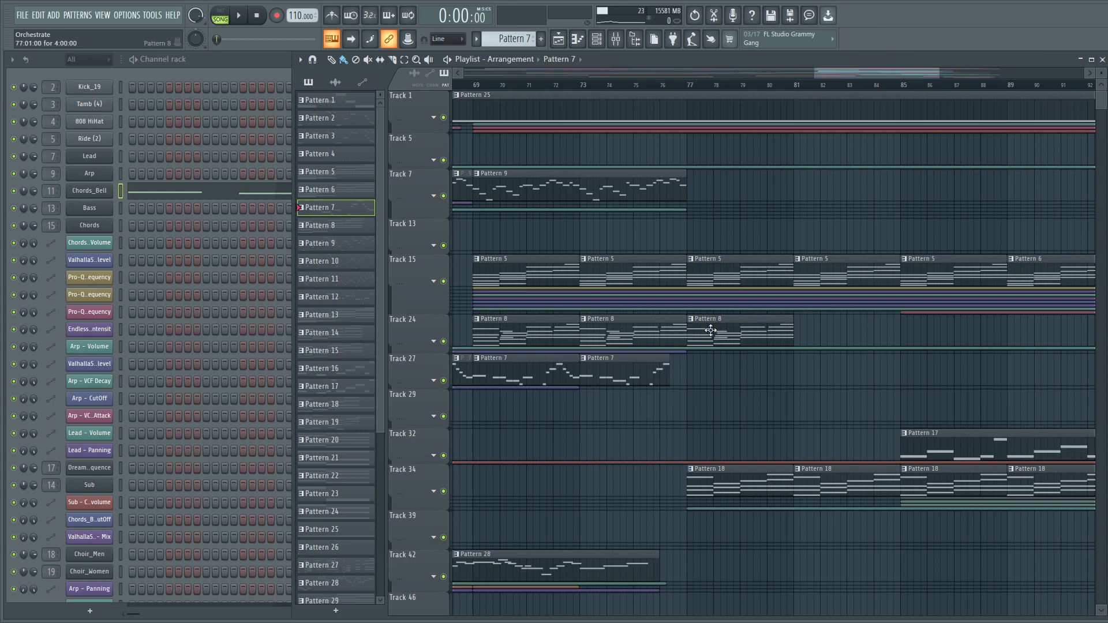
left_click(692, 267)
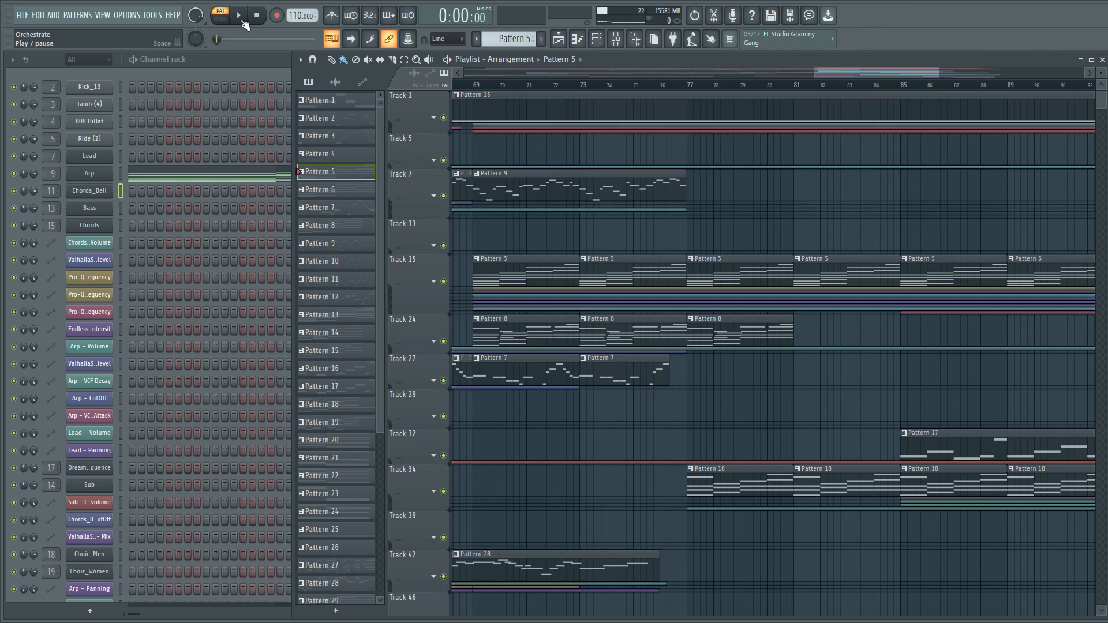
left_click(239, 17)
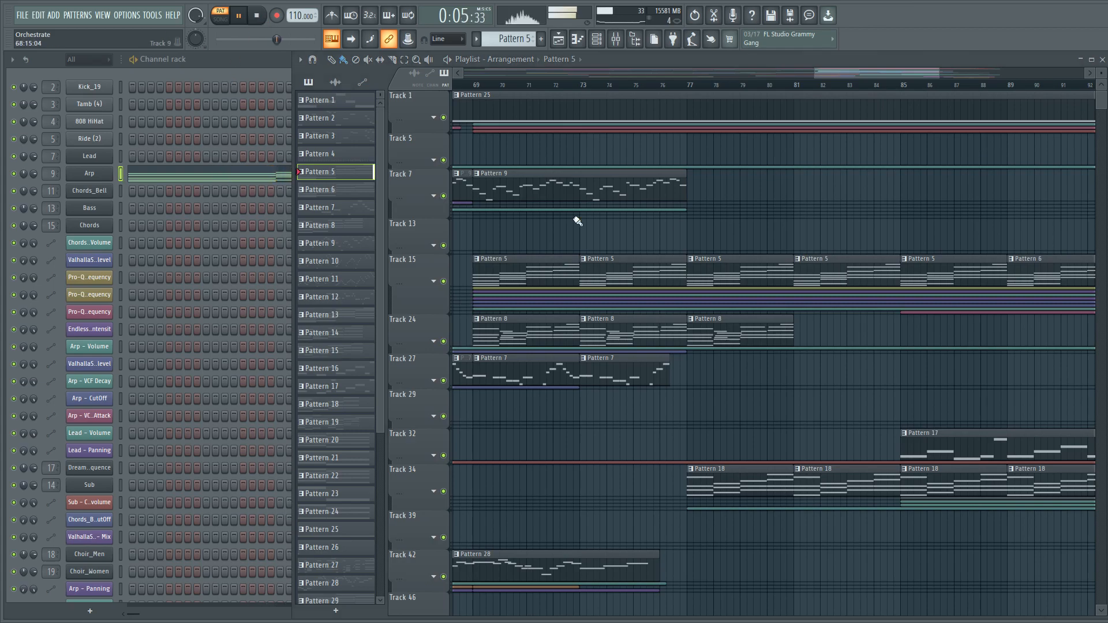
left_click_drag(1107, 69, 596, 85)
scroll(772, 237, "up", 4)
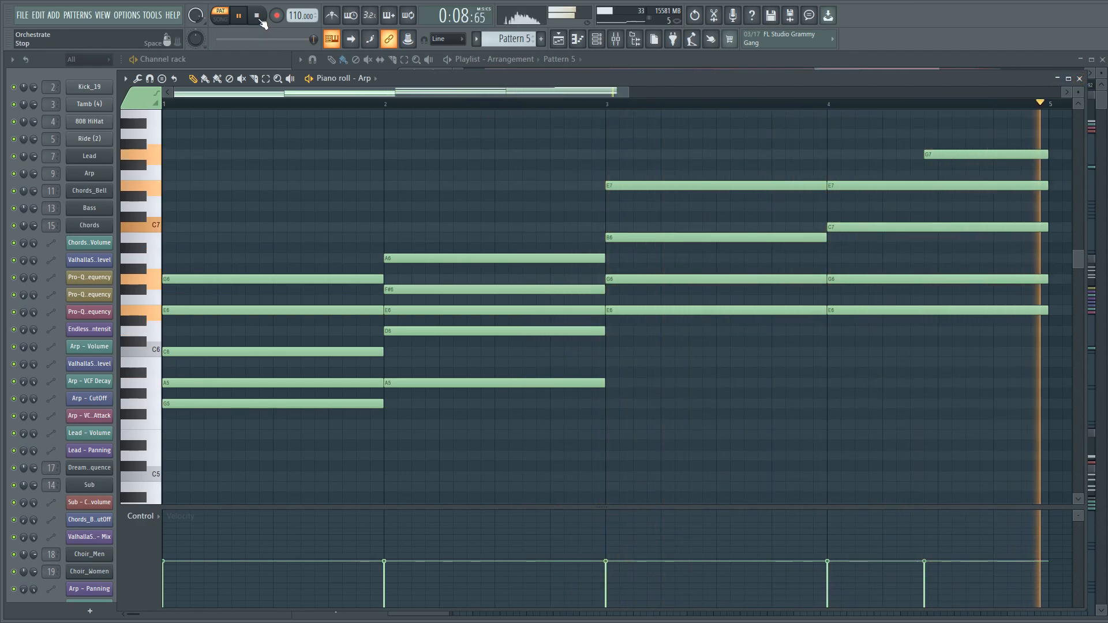
key("space")
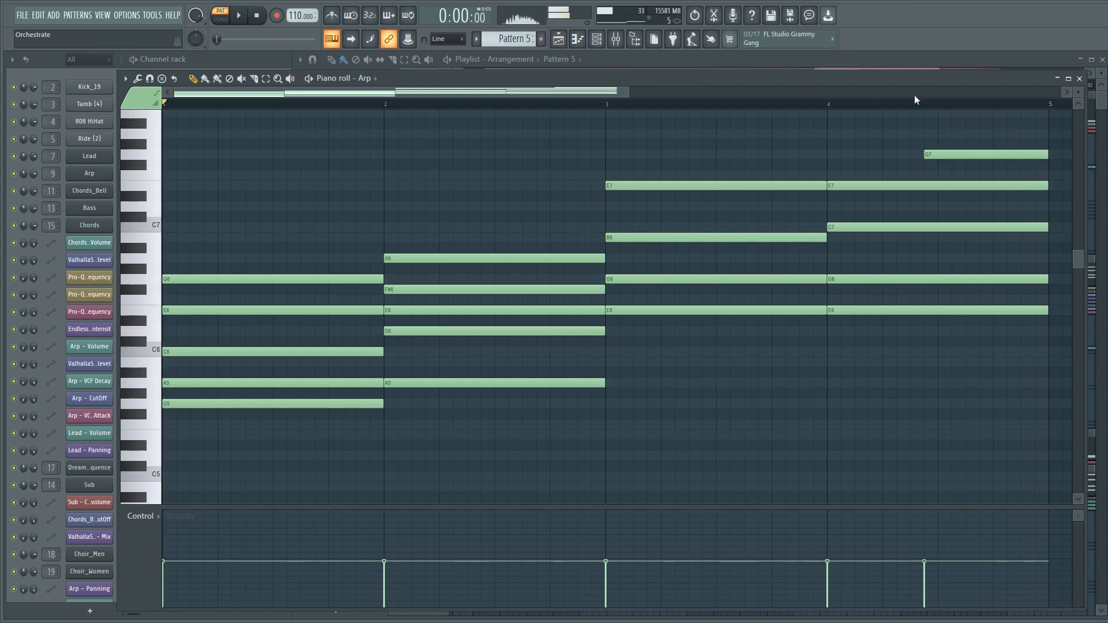
left_click(1079, 78)
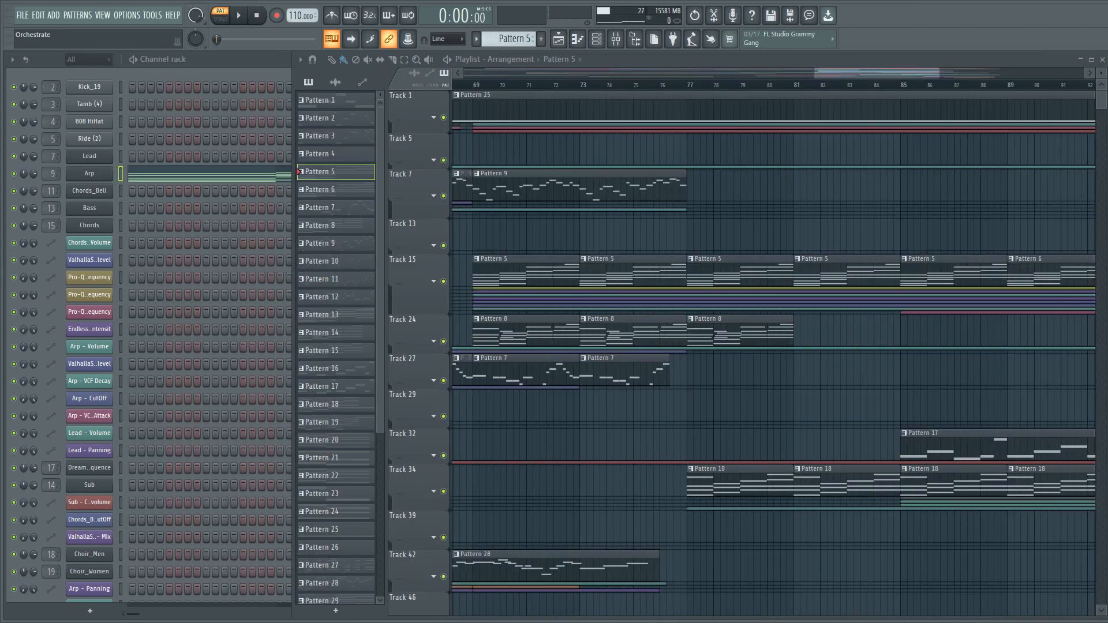
Step: Open the Mini V synth of the Arp channel and compare its arpeggiator settings with the channel's piano roll notes
left_click(89, 173)
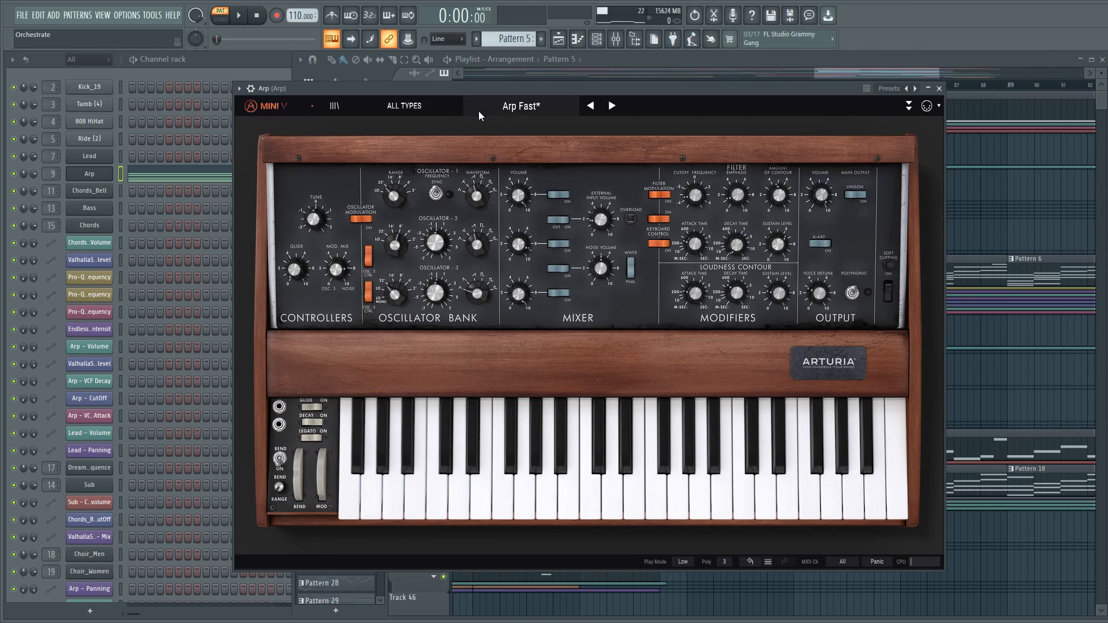
left_click(909, 106)
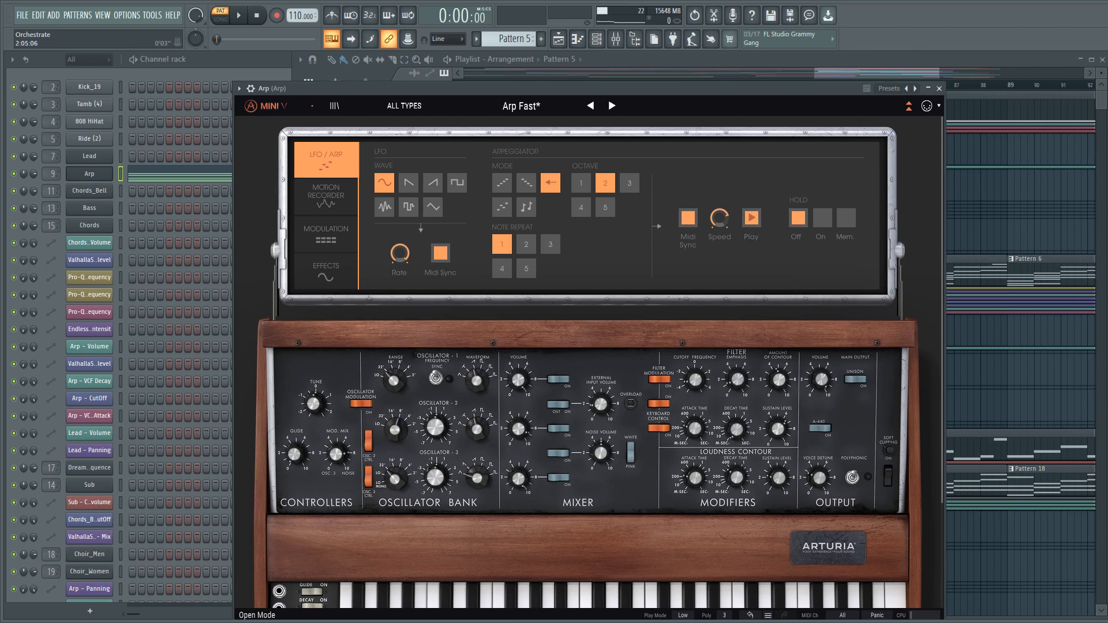
left_click(578, 39)
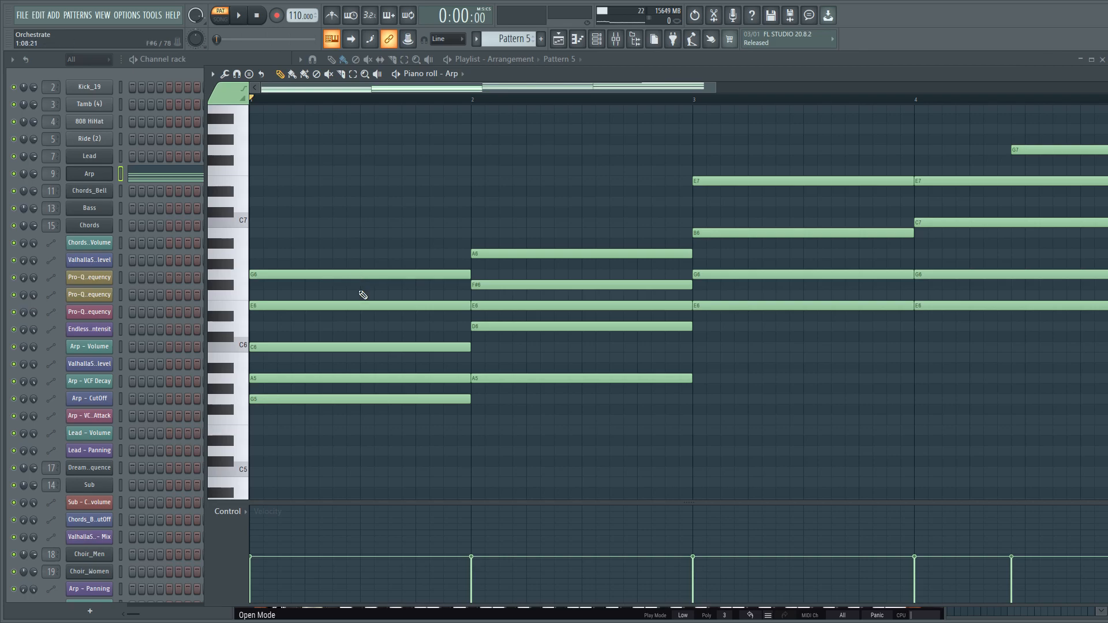
left_click(338, 217)
left_click_drag(591, 72, 1107, 49)
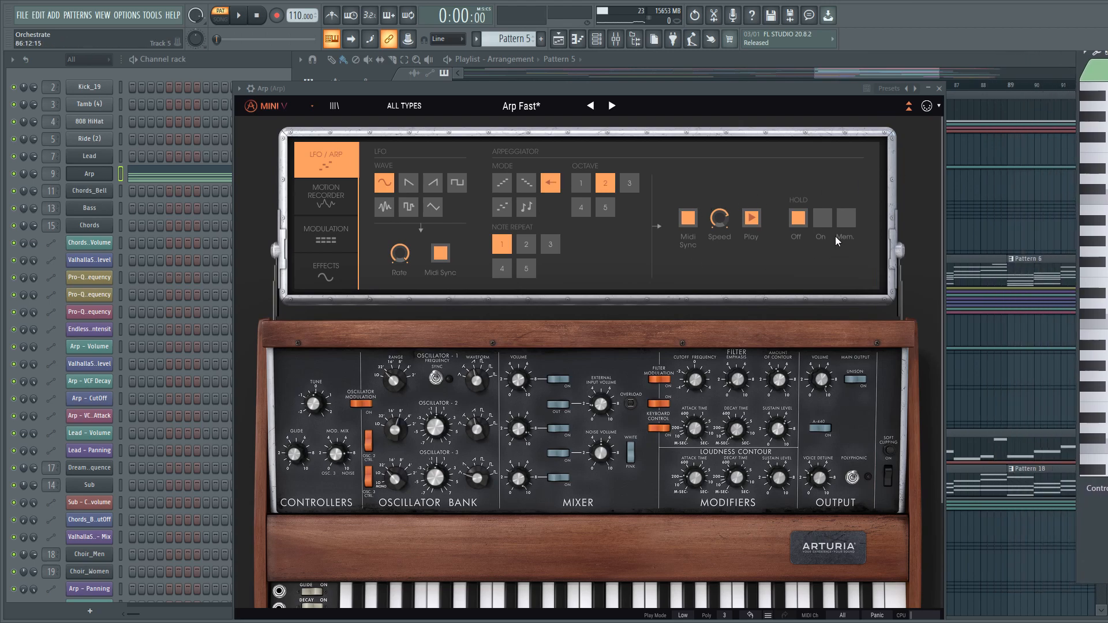
Step: Play Pattern 5 again with the Arp piano roll in view, then clear the piano roll and synth away from the playlist
left_click_drag(1107, 53, 515, 92)
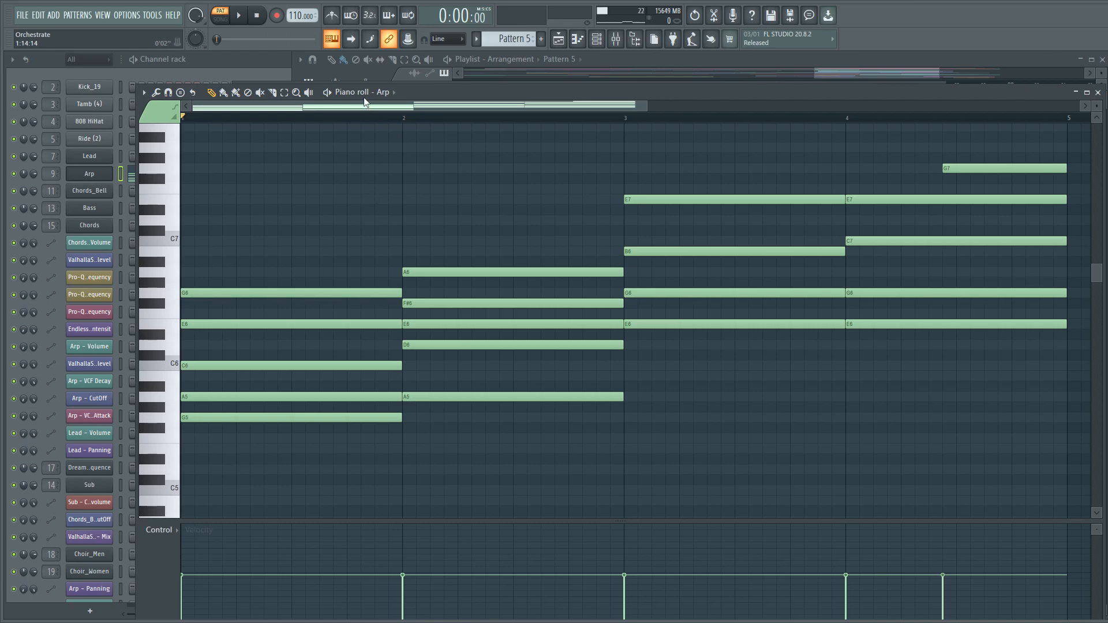
left_click(244, 17)
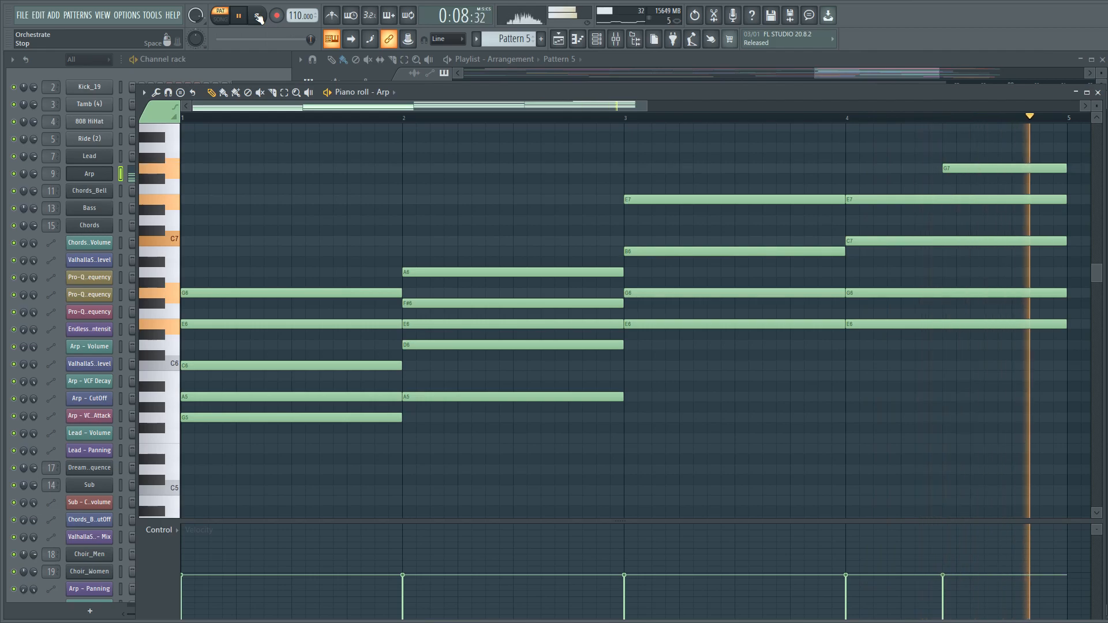
left_click(257, 15)
left_click_drag(580, 94, 1107, 103)
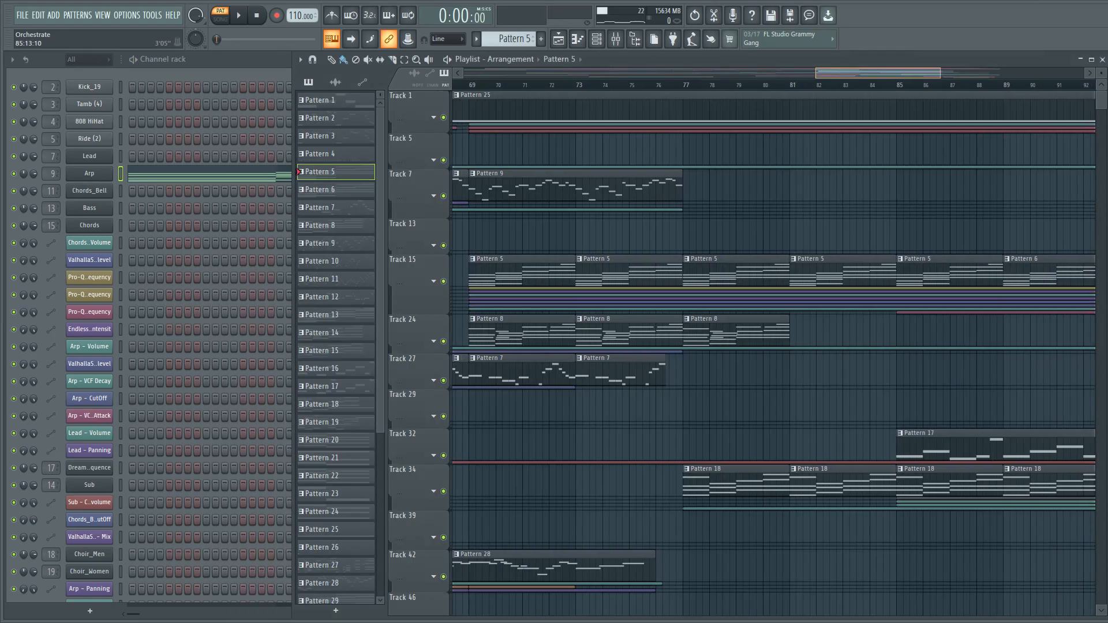
left_click(940, 89)
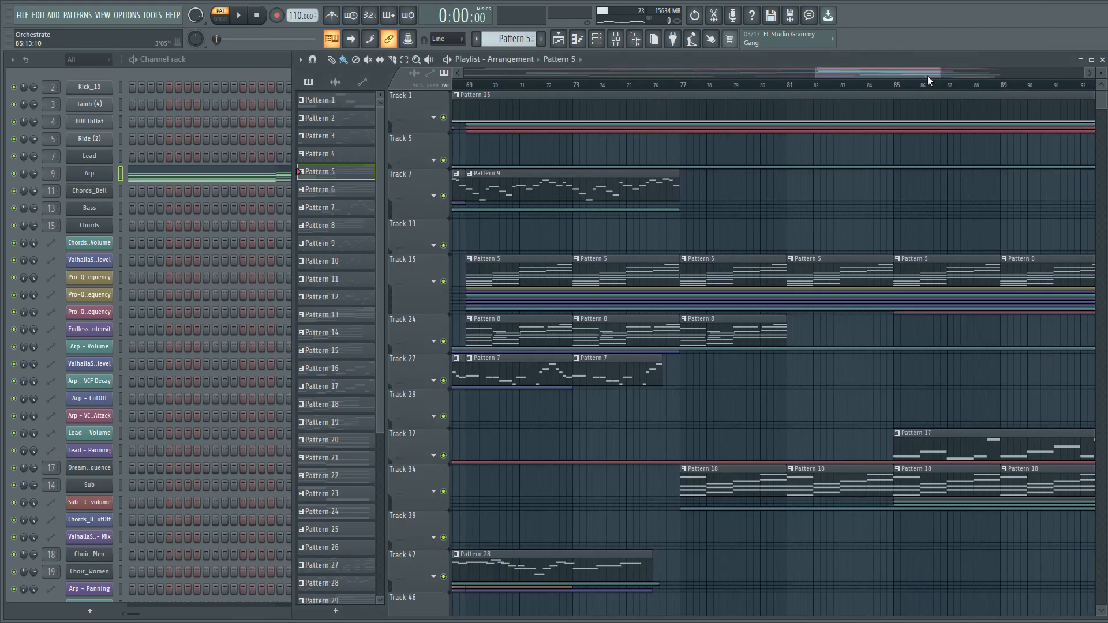
Step: Expand the Track 15 group to examine the Arp automation clips on Tracks 16 to 23, and collapse it again
left_click_drag(939, 74, 971, 74)
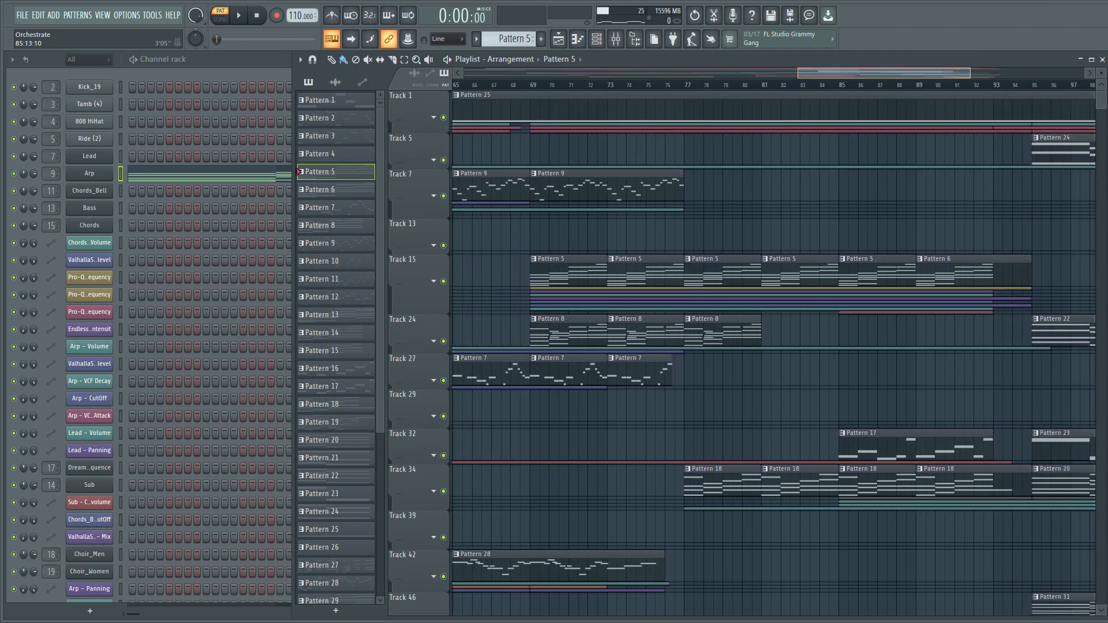
left_click_drag(798, 74, 701, 74)
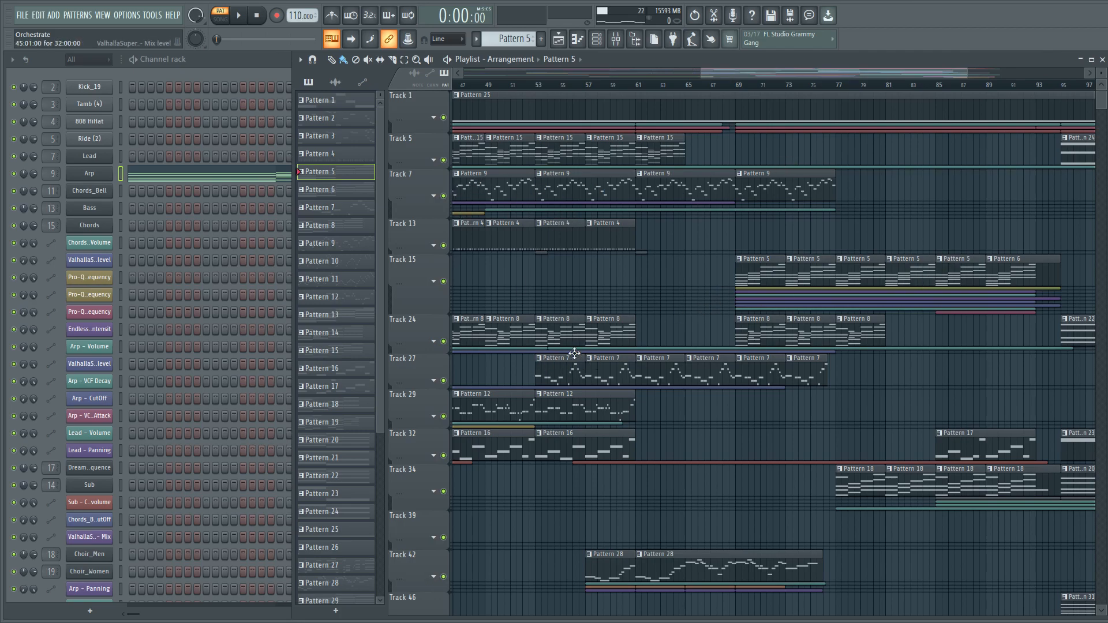
left_click_drag(806, 74, 828, 74)
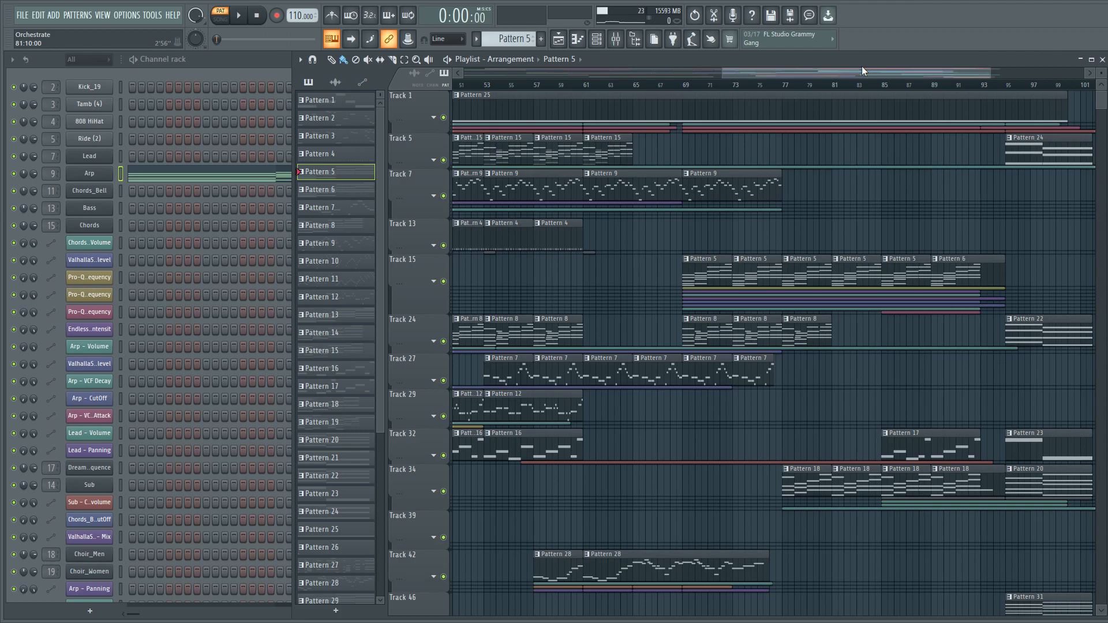
left_click(434, 282)
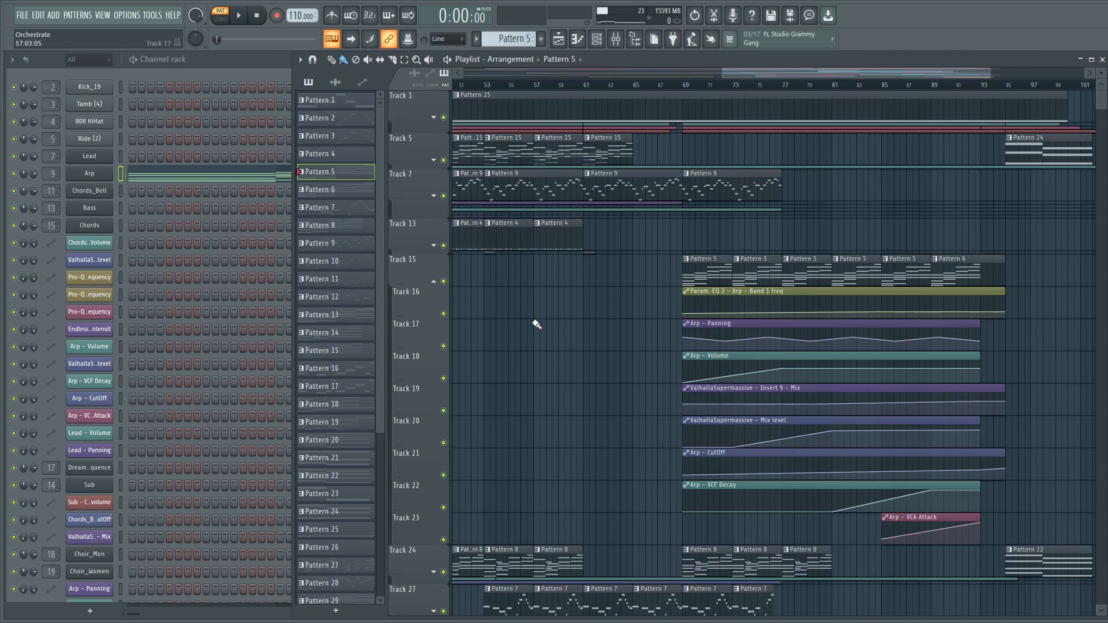
left_click(434, 282)
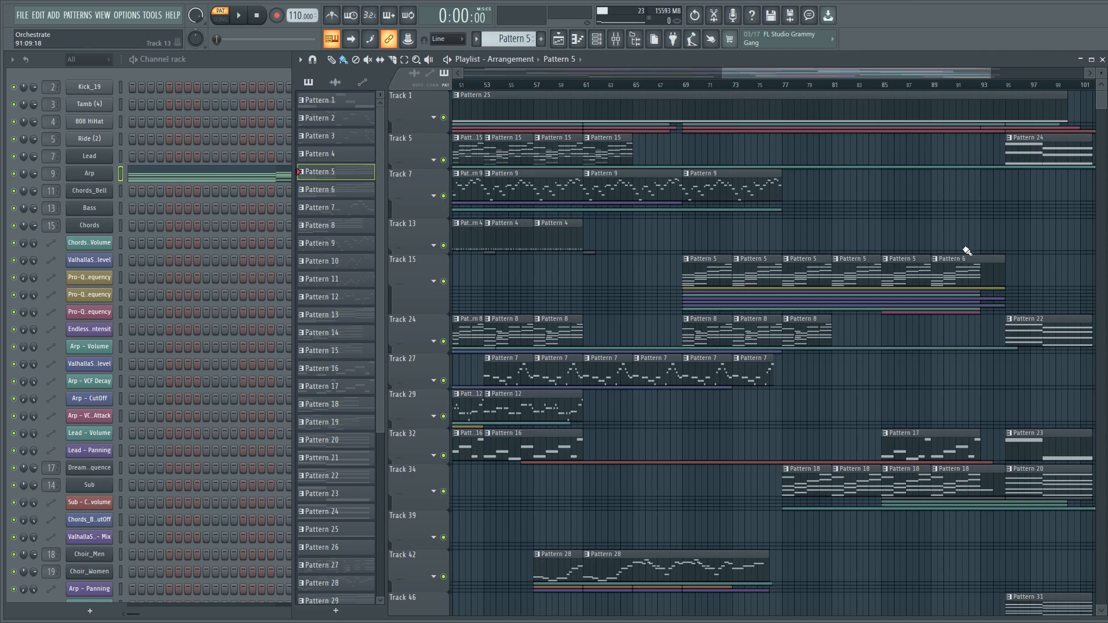
Step: Return to the beginning of the arrangement and select Pattern 7 at bar 53 on Track 27
scroll(882, 70, "right", 3)
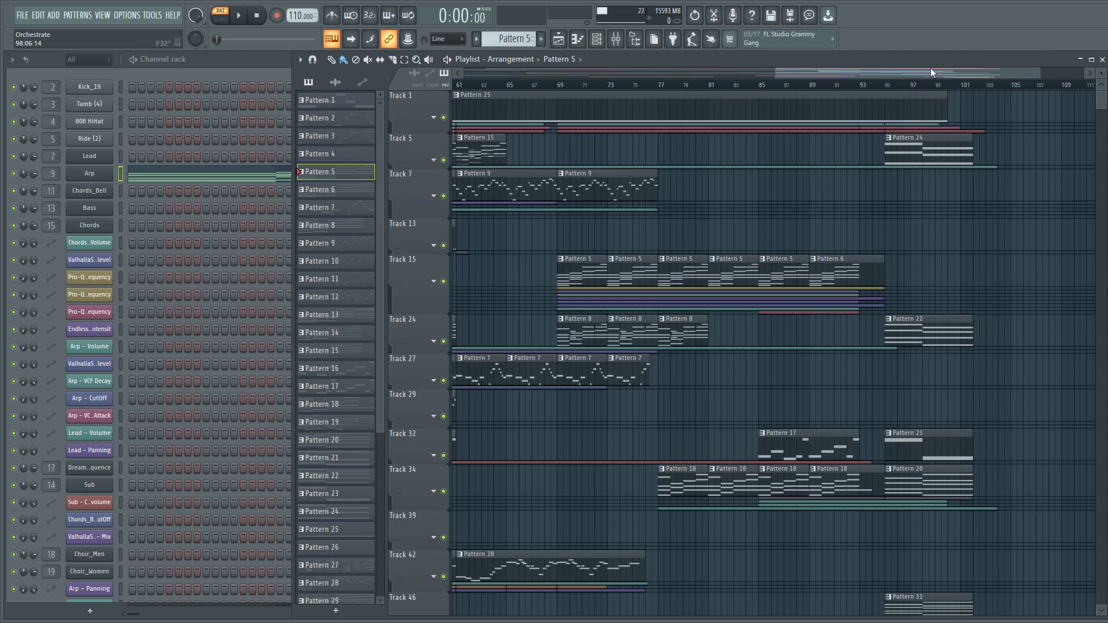
left_click_drag(931, 71, 763, 72)
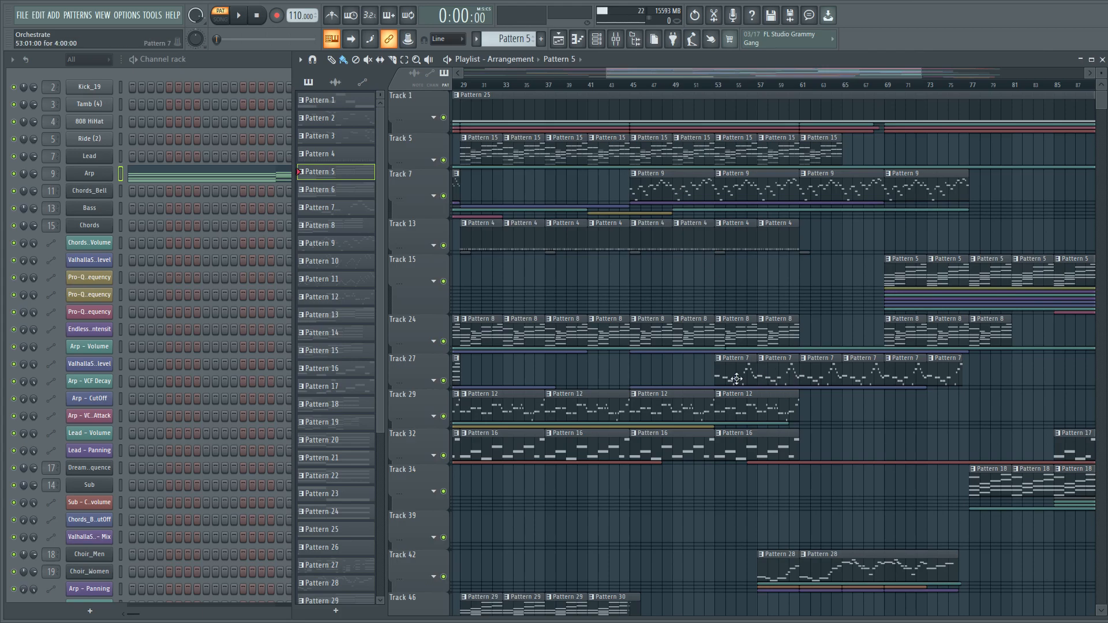
left_click_drag(785, 74, 642, 74)
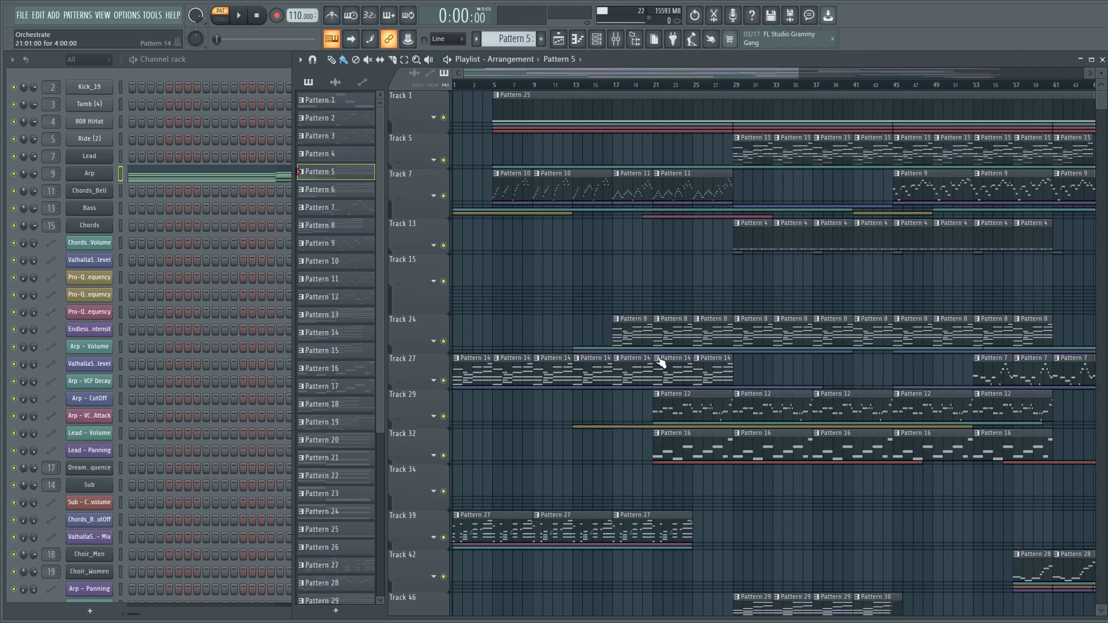
right_click(737, 332, "alt")
left_click(1005, 365)
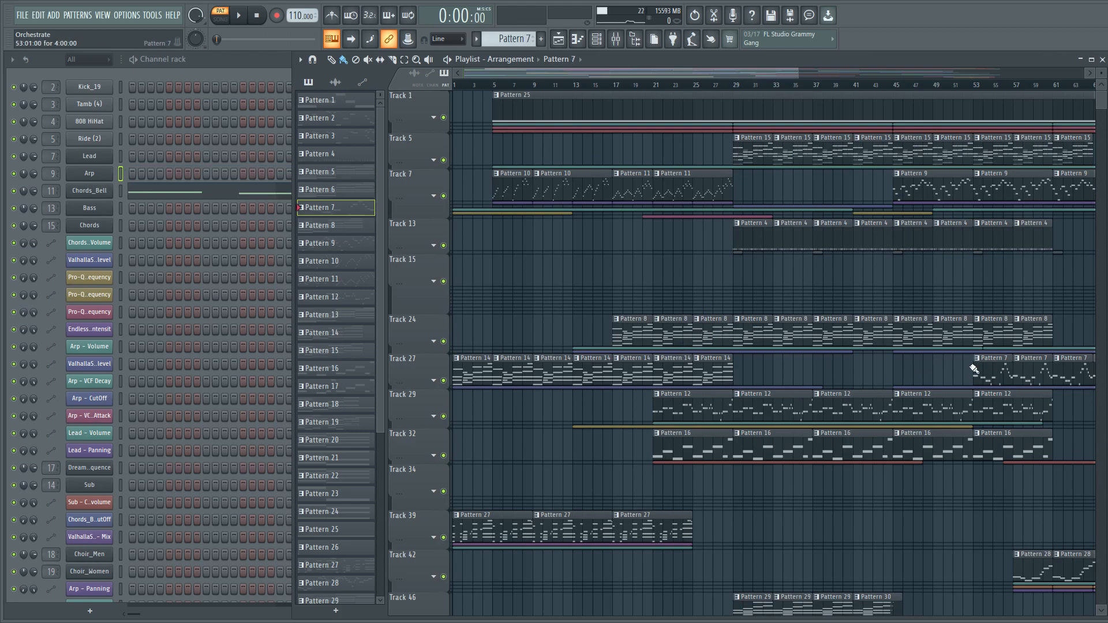
Step: Play Pattern 14 from bar 5 on Track 27 and view the Chords_Bell CutOff automation grouped under that track
left_click(507, 372)
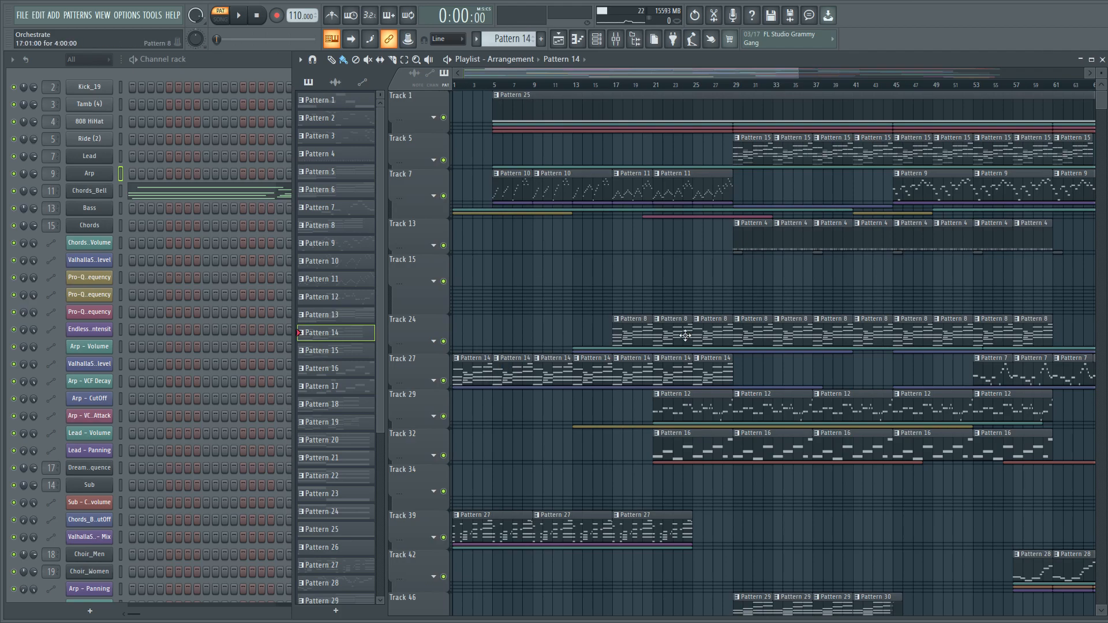
left_click(240, 17)
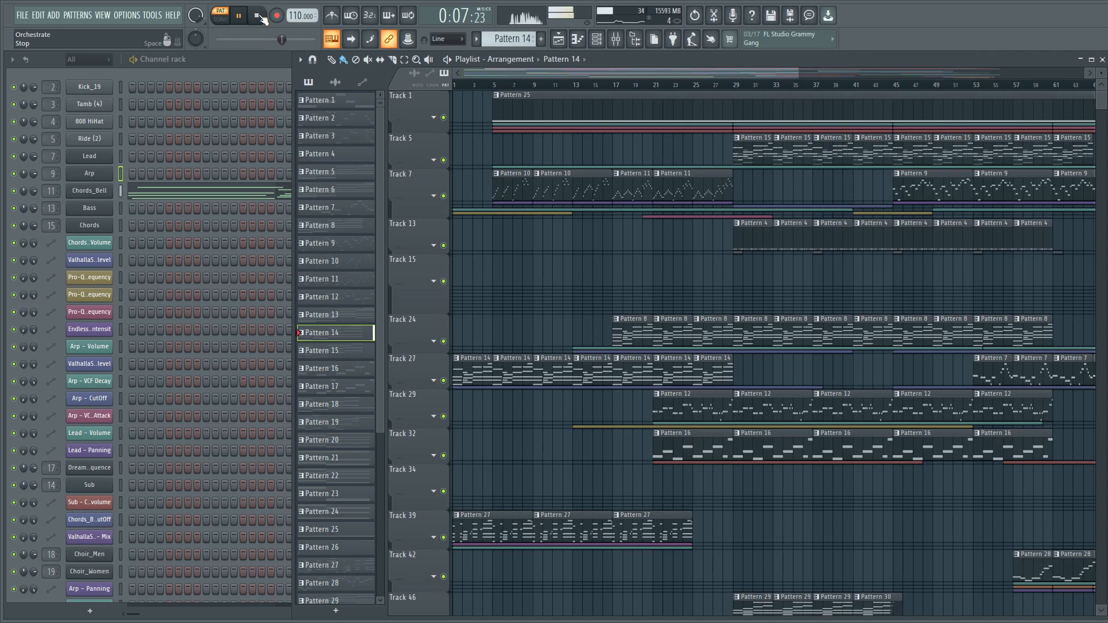
left_click(260, 18)
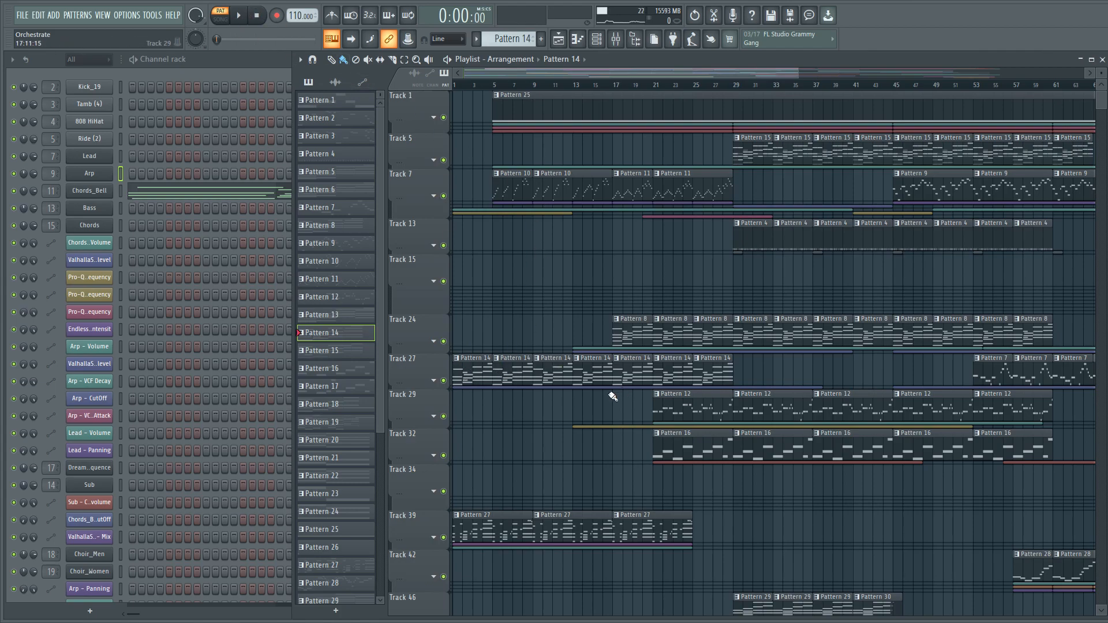
left_click(435, 382)
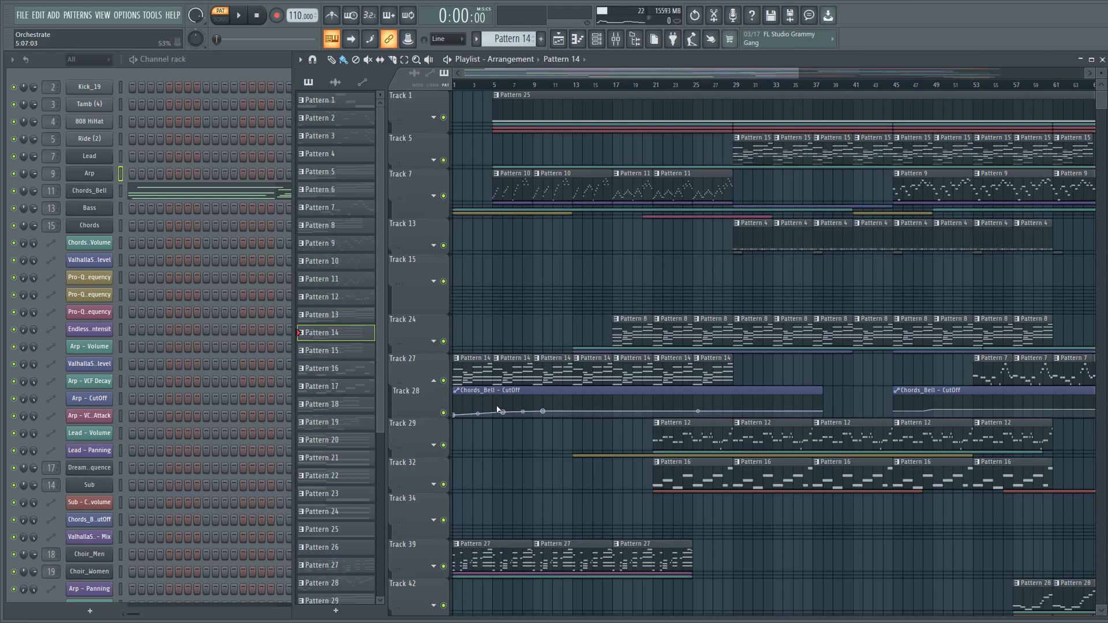
left_click(434, 381)
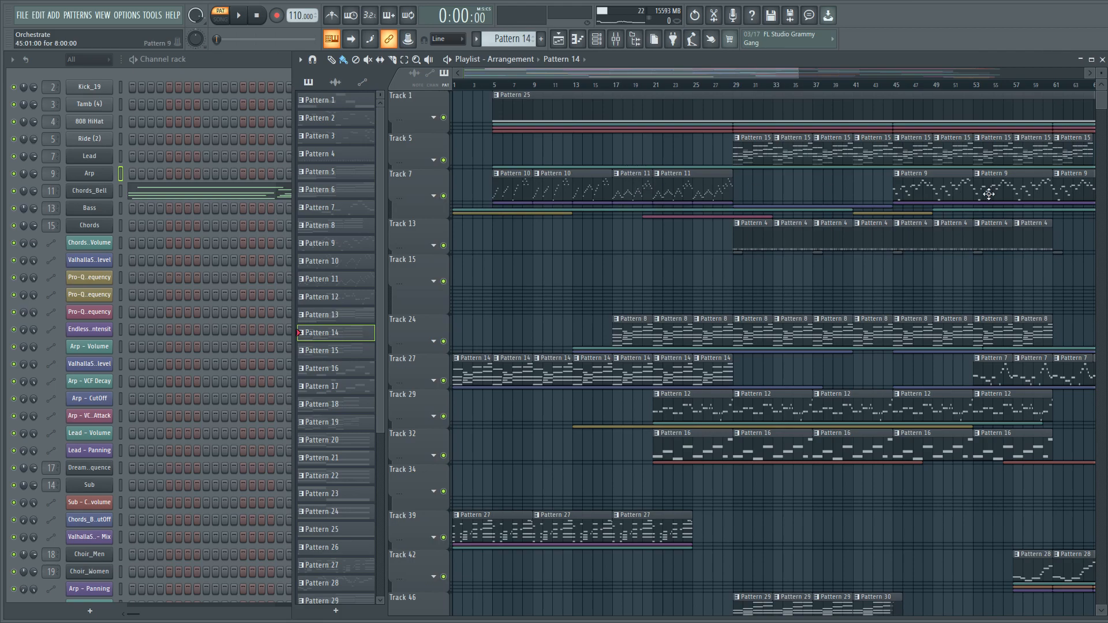
Step: Compare the Track 7 lead lines by selecting Pattern 9 at bar 45 and Pattern 10 at bar 5
left_click(926, 187)
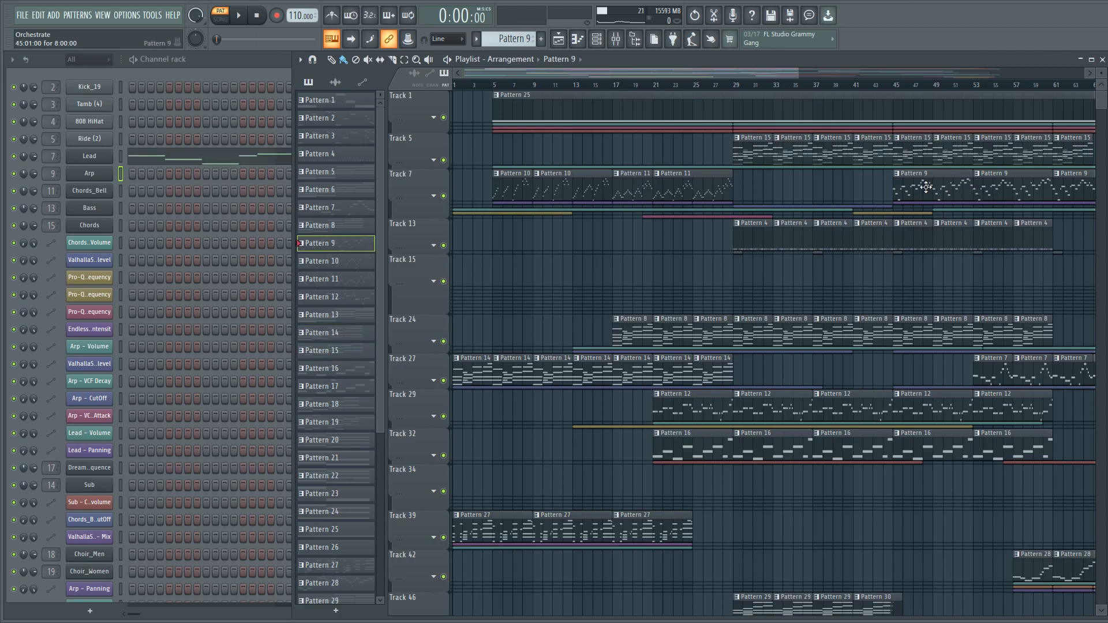
left_click(518, 191)
scroll(569, 184, "up", 5)
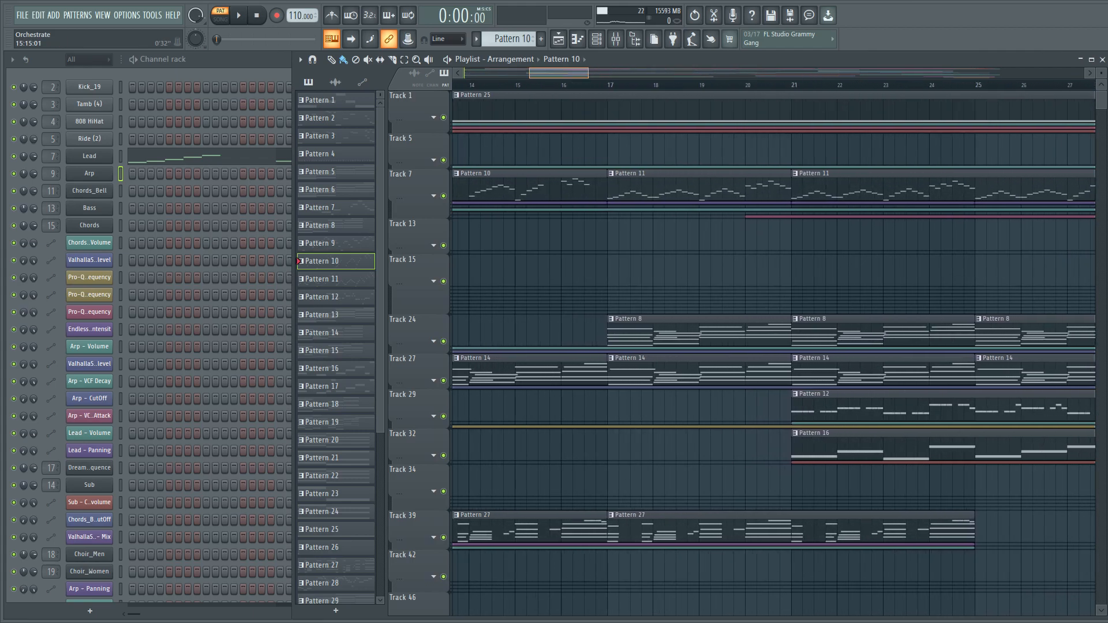
scroll(577, 182, "down", 2)
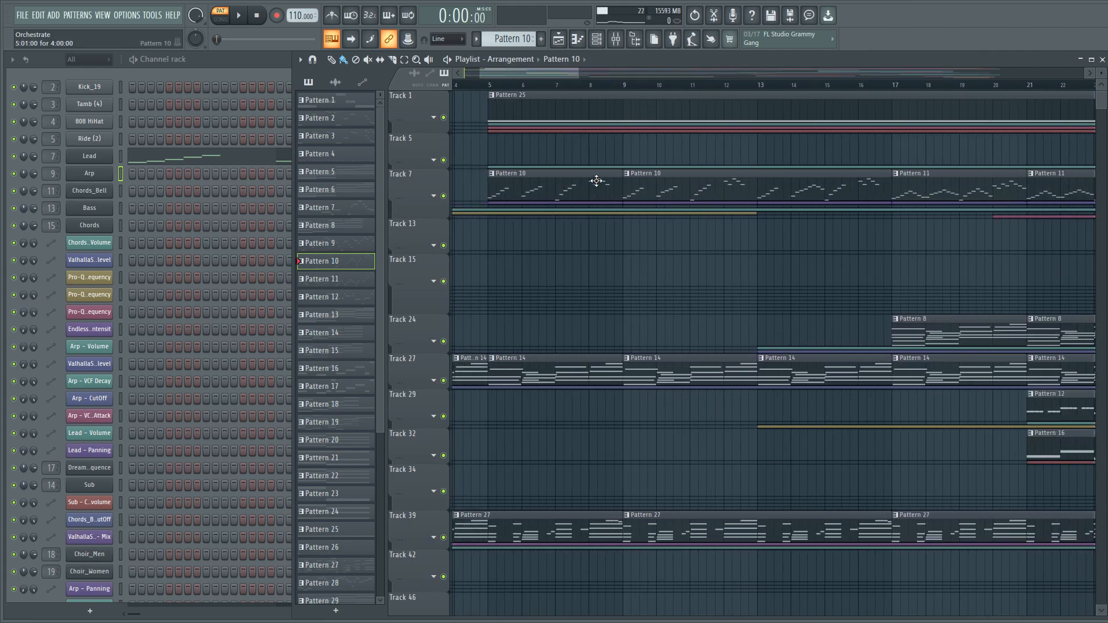
Step: Play Pattern 10 on its own and stop the playback
scroll(588, 75, "left", 2)
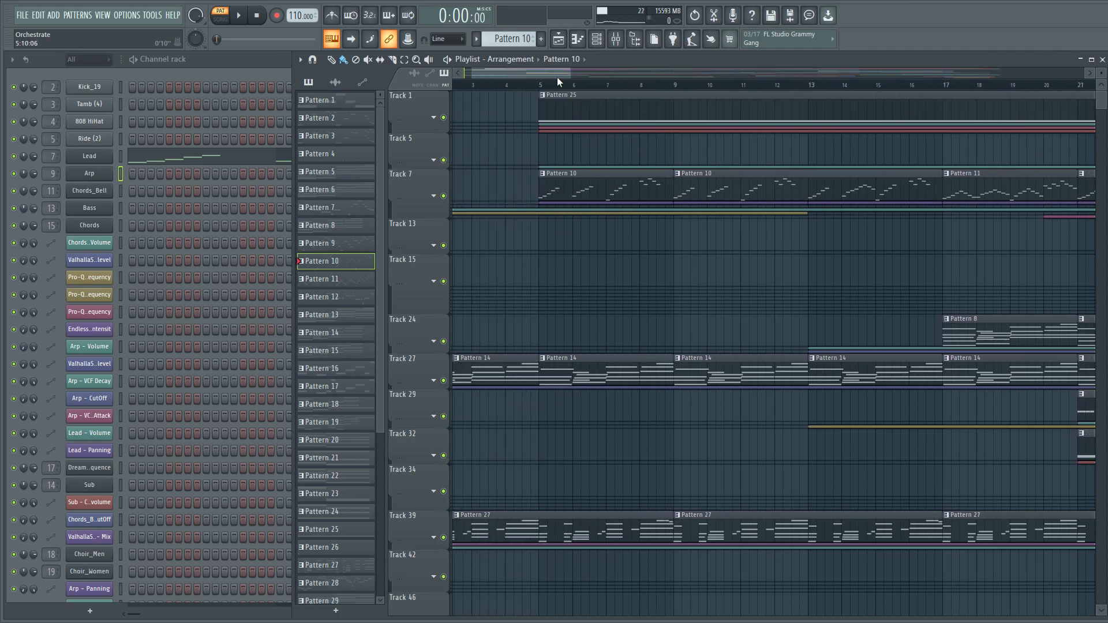
scroll(563, 83, "down", 2)
left_click(239, 16)
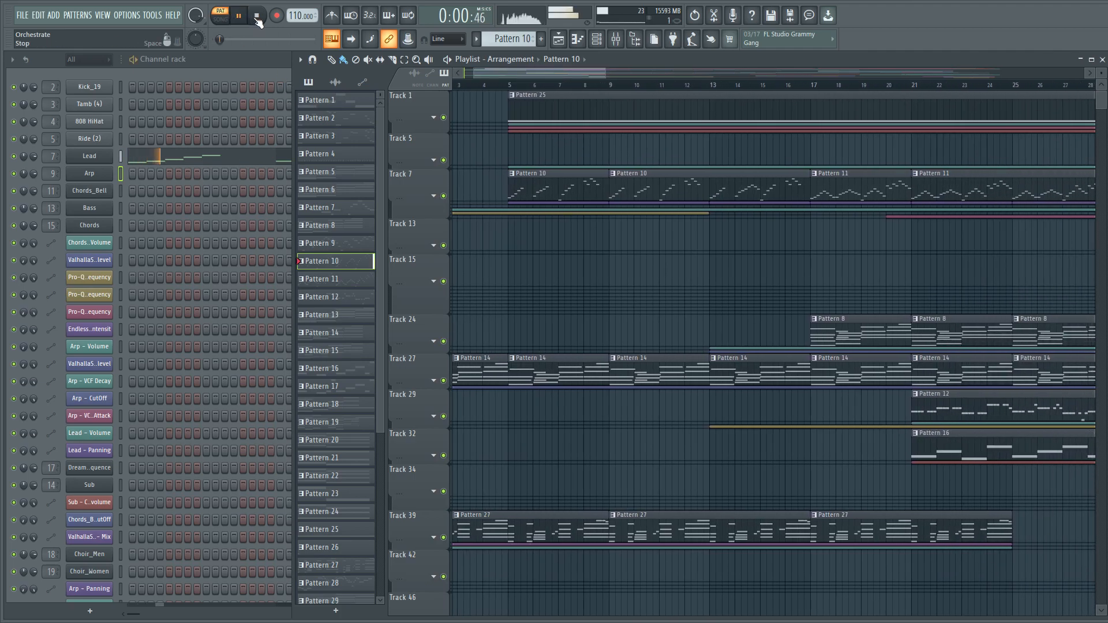
left_click(263, 19)
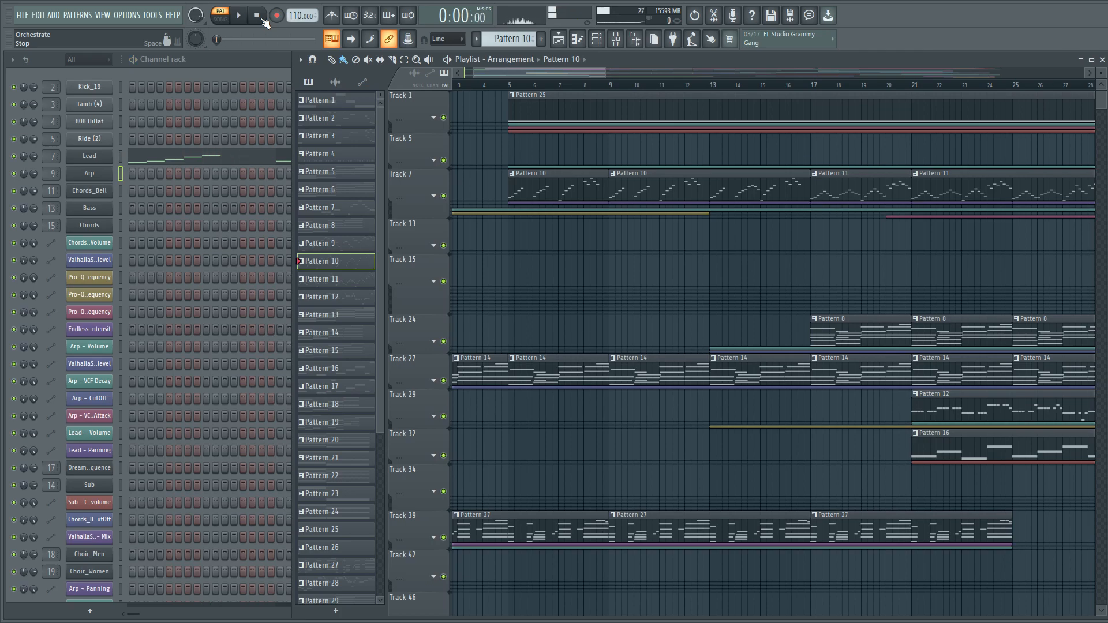
Step: Expand the Track 7 group to examine the Lead automation clips on Tracks 8 to 12, and collapse it again
left_click(435, 198)
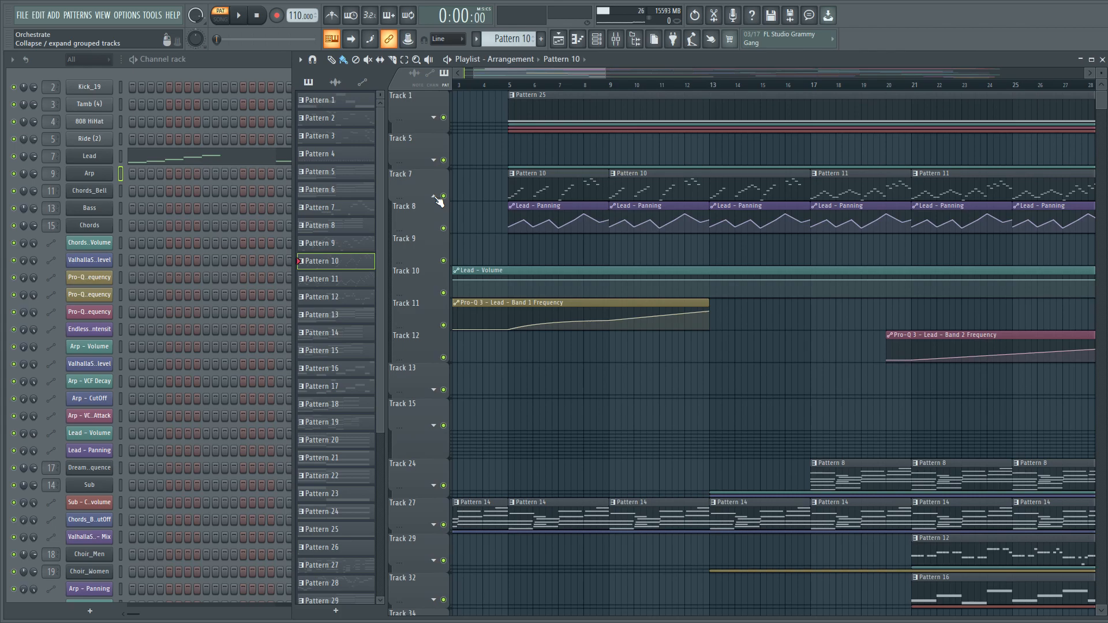
left_click(436, 198)
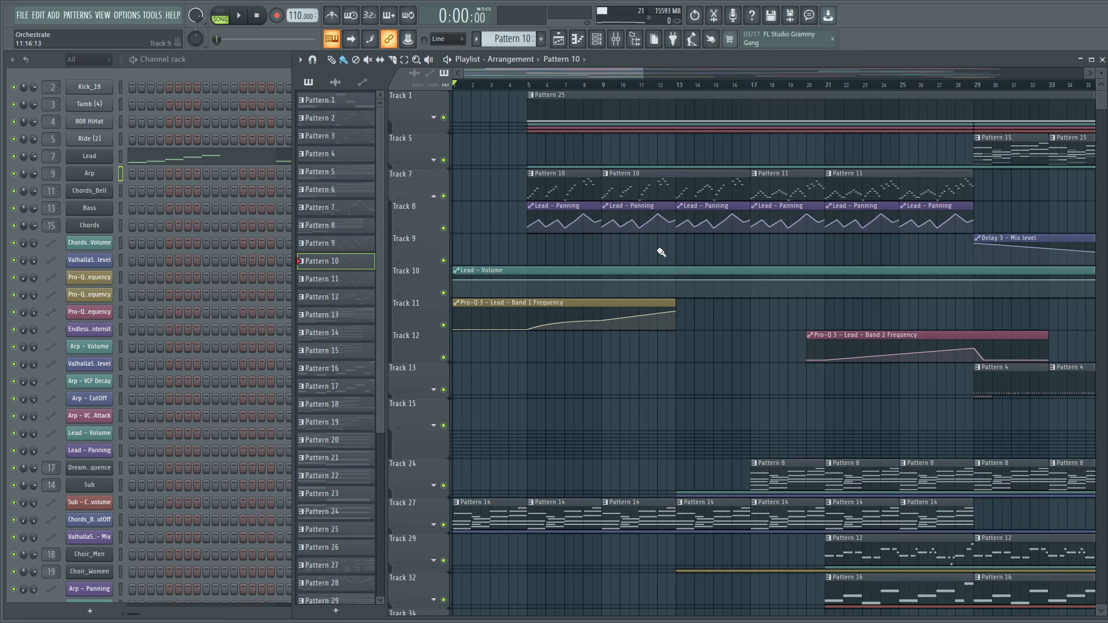
left_click(434, 196)
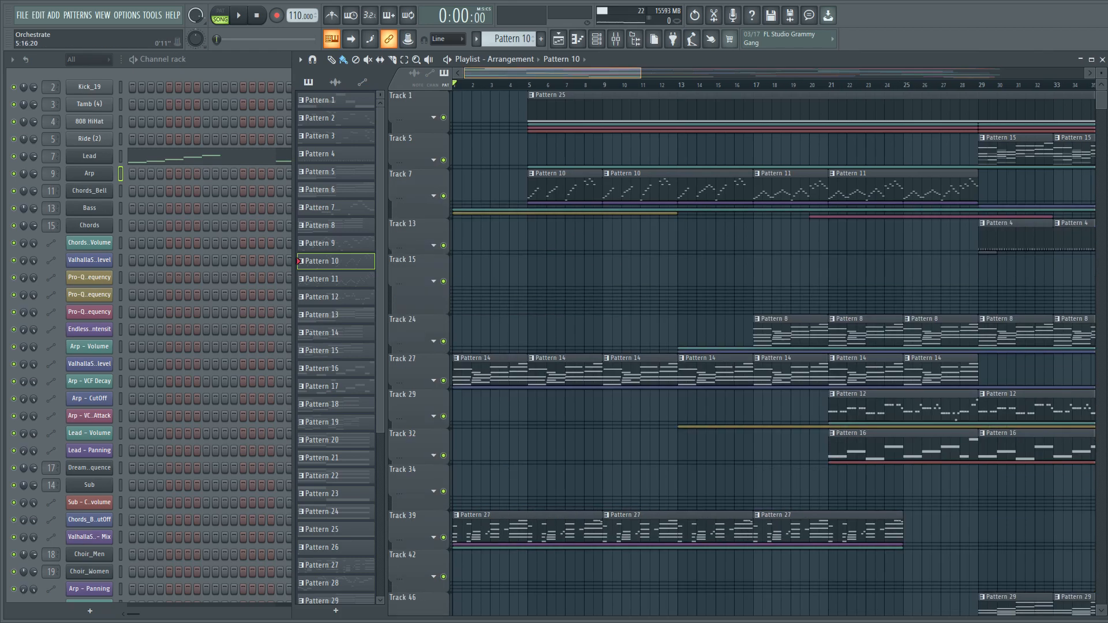
Step: Mute Track 39 and play the song from the start while viewing the Lead automation grouped under Track 7
left_click(443, 538)
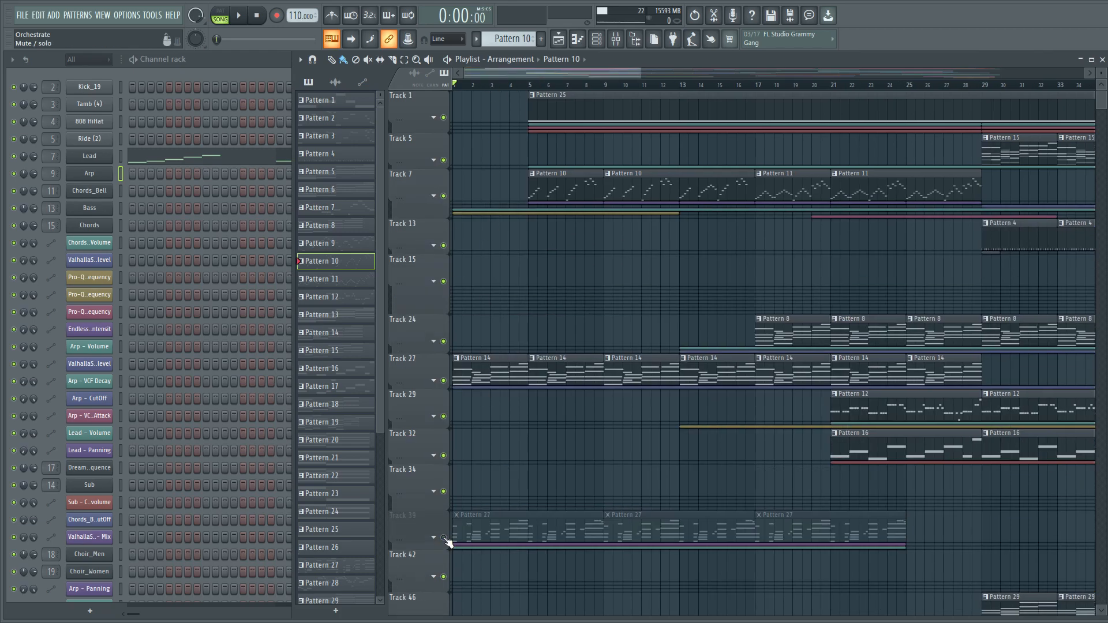
left_click(239, 18)
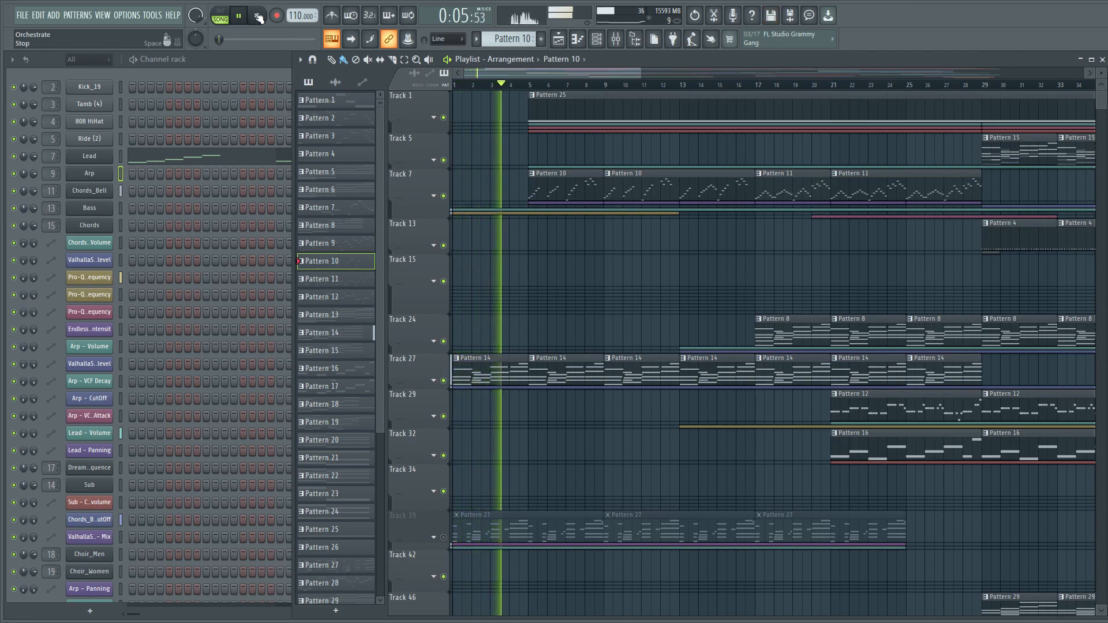
left_click(435, 197)
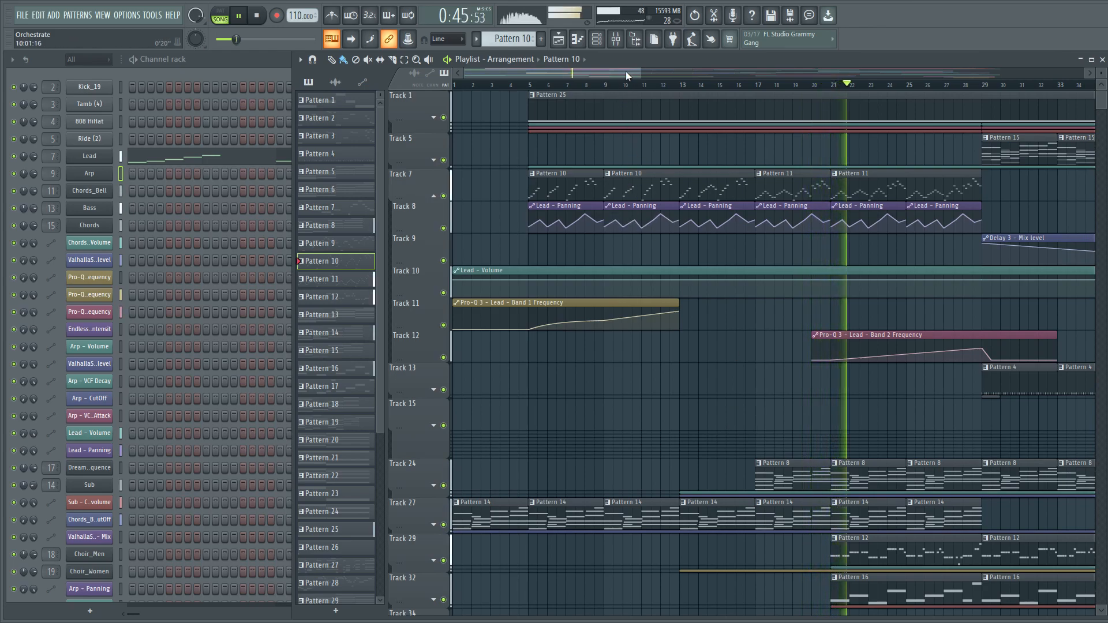
scroll(626, 72, "down", 1)
scroll(626, 71, "down", 2)
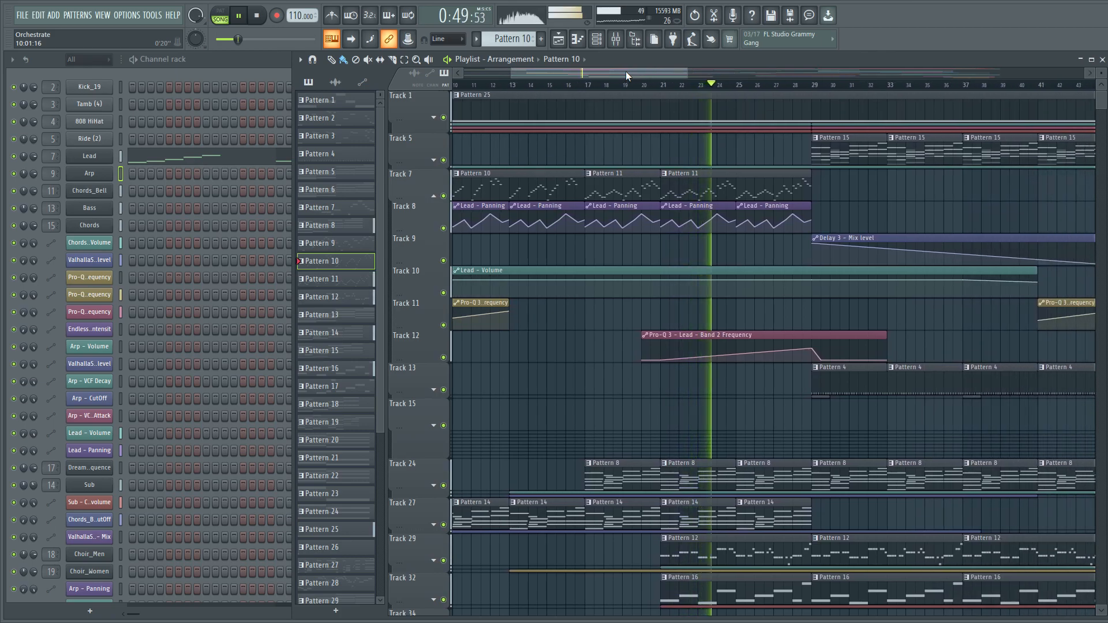
Step: Expand the Track 29, Track 32 and Track 1 groups to examine their automation during playback, and stop the song
left_click(434, 561)
scroll(441, 537, "down", 4)
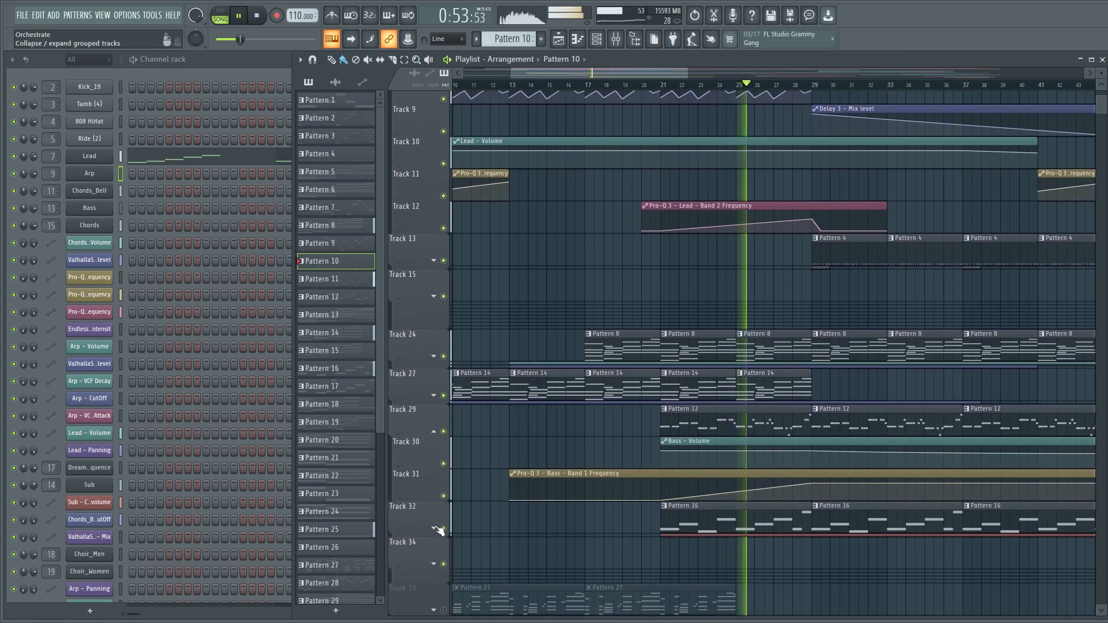
left_click(434, 528)
scroll(540, 496, "up", 2)
scroll(540, 496, "up", 1)
scroll(719, 159, "up", 3)
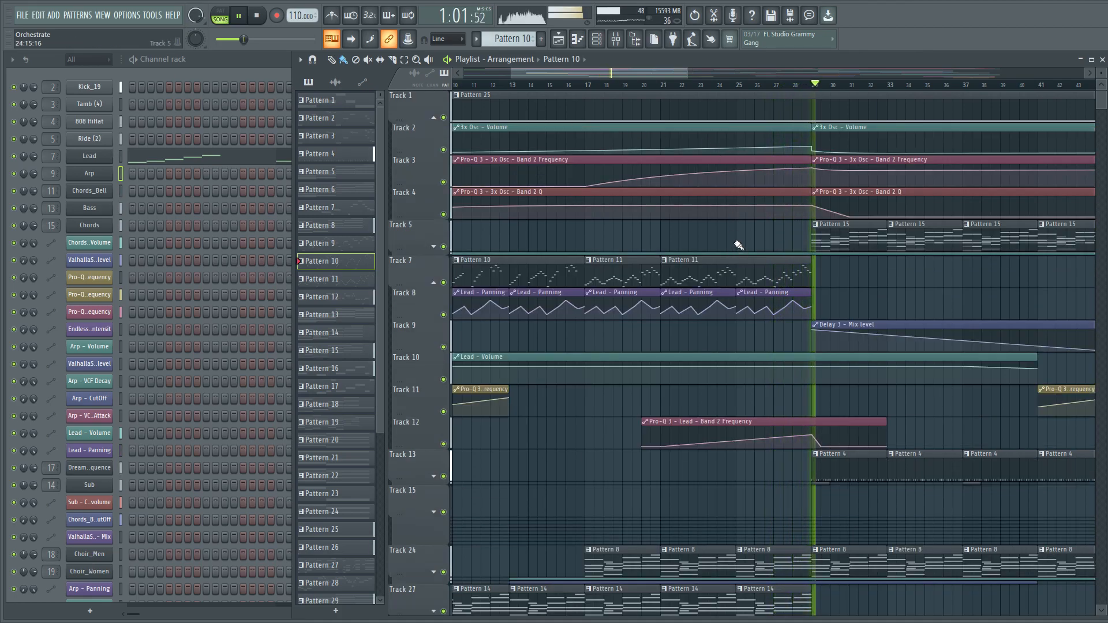
left_click(258, 15)
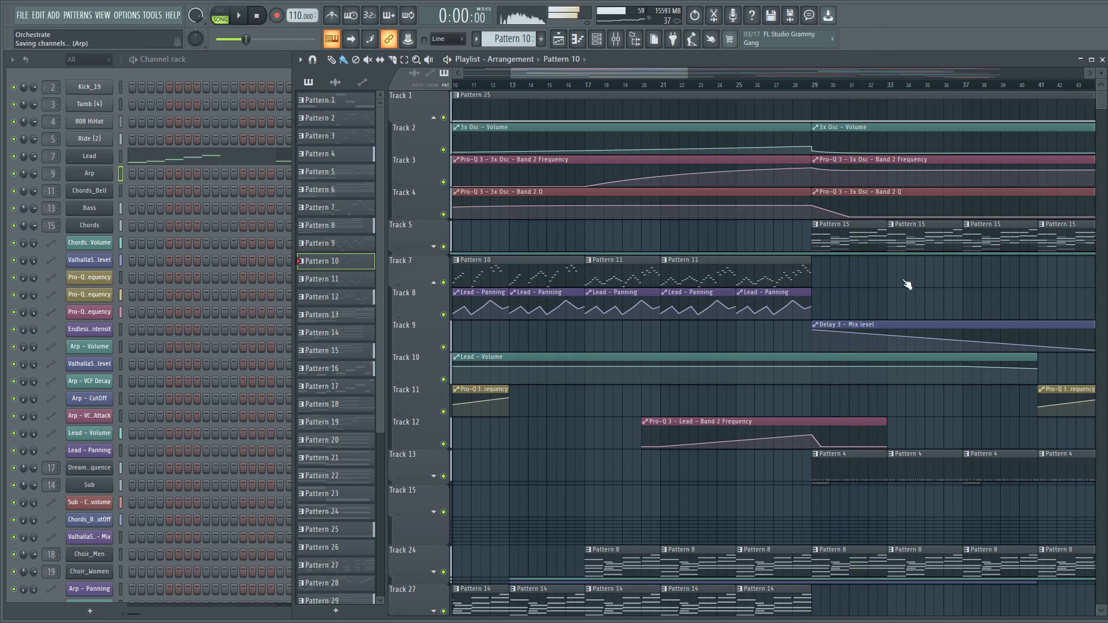
Step: Select Pattern 4 at bar 29 on Track 13 and play its drum steps in the Channel rack
scroll(917, 414, "down", 3)
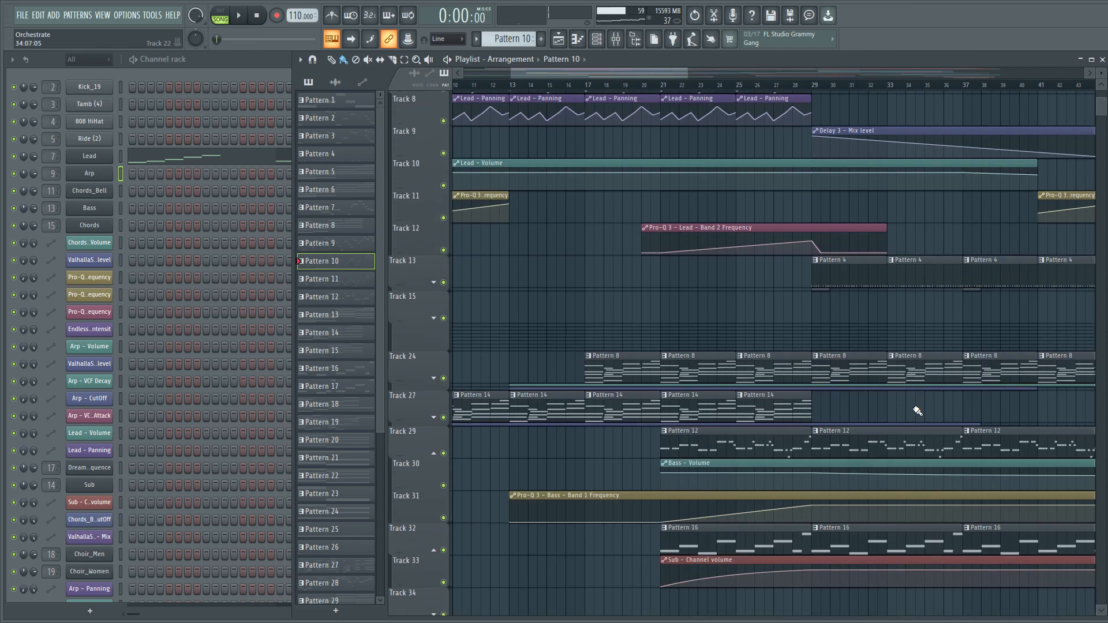
left_click(837, 276)
left_click(240, 70)
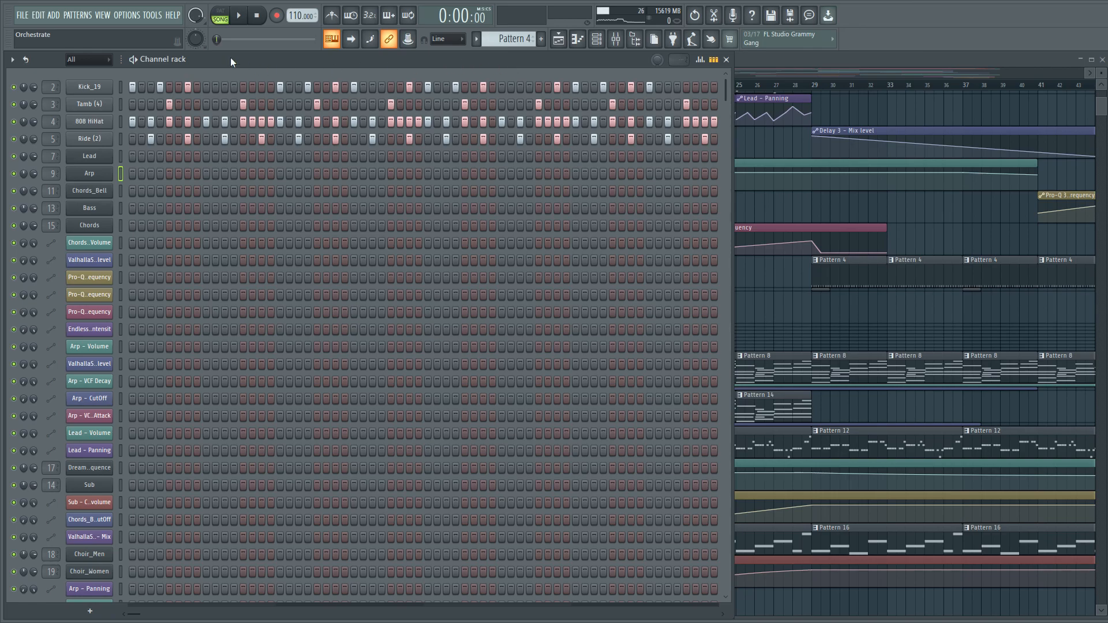
left_click(240, 21)
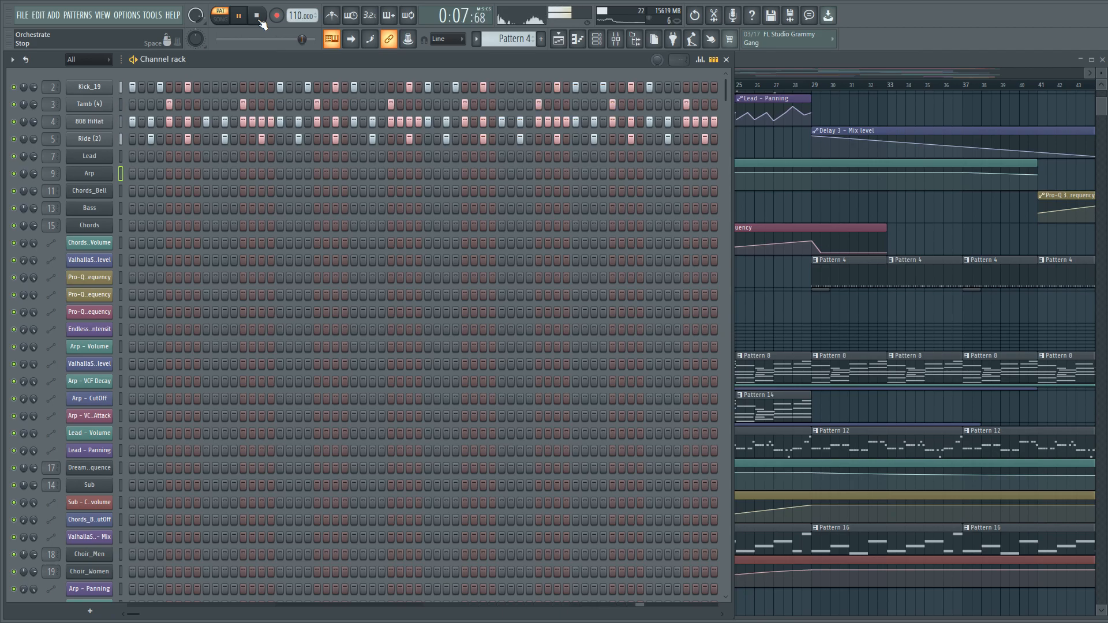
left_click(258, 17)
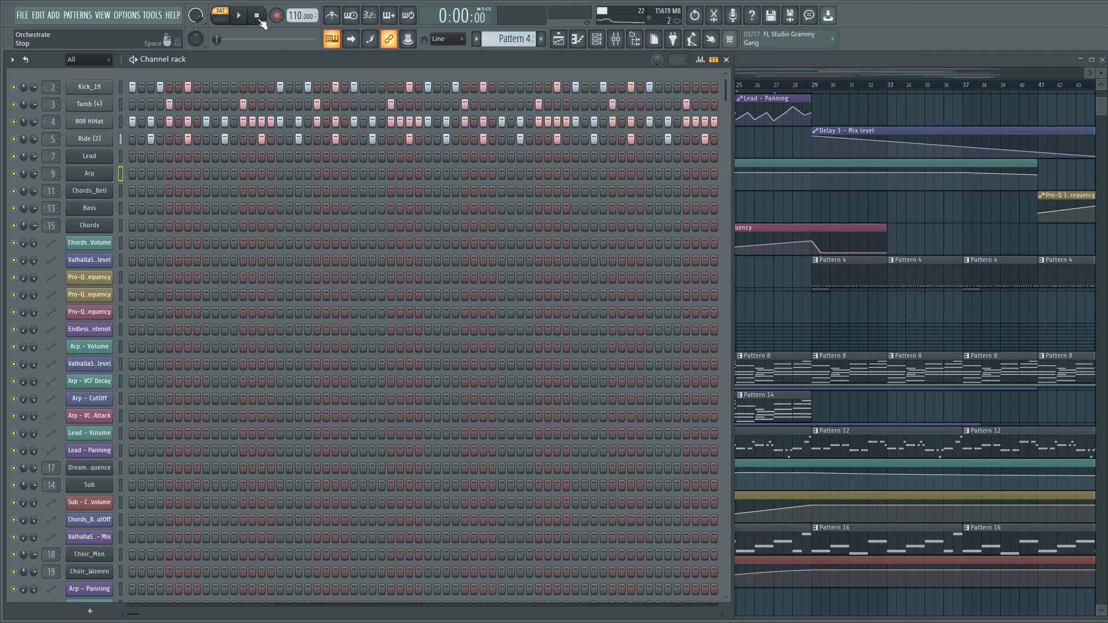
Step: Return to the playlist around bar 29 and expand the Track 13 group to view the clips on Track 14
left_click(774, 55)
scroll(679, 71, "right", 8)
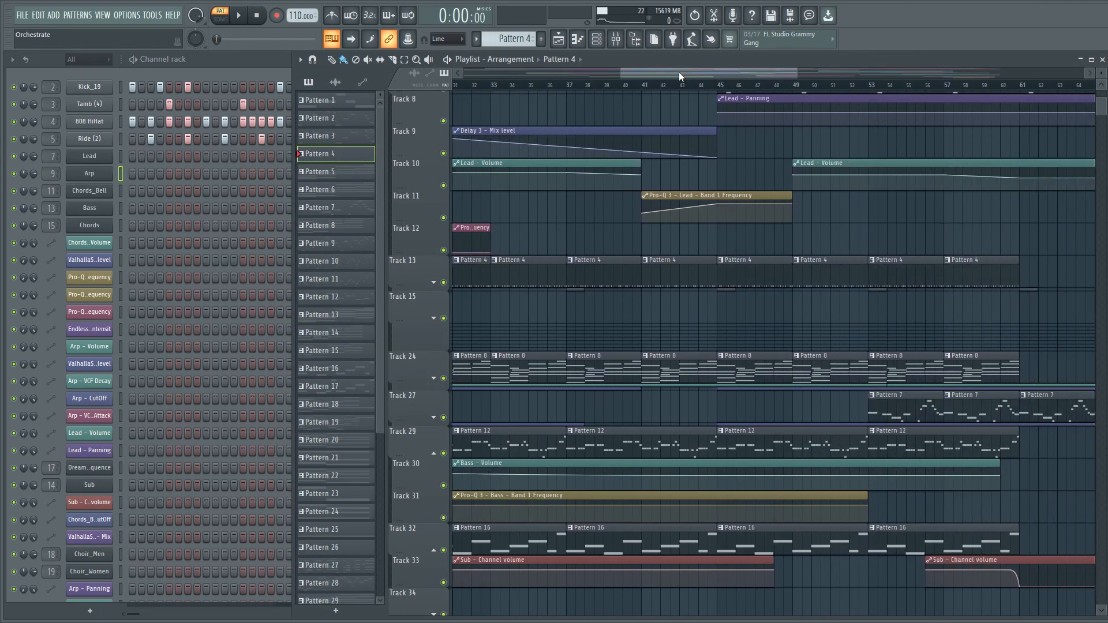
scroll(679, 72, "left", 5)
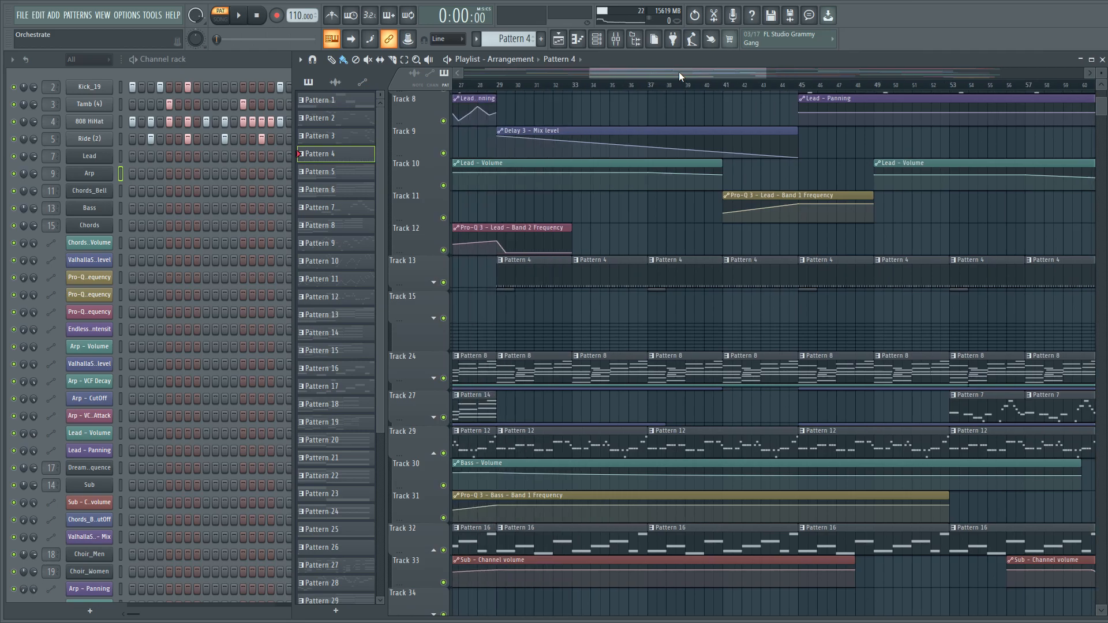
left_click(433, 283)
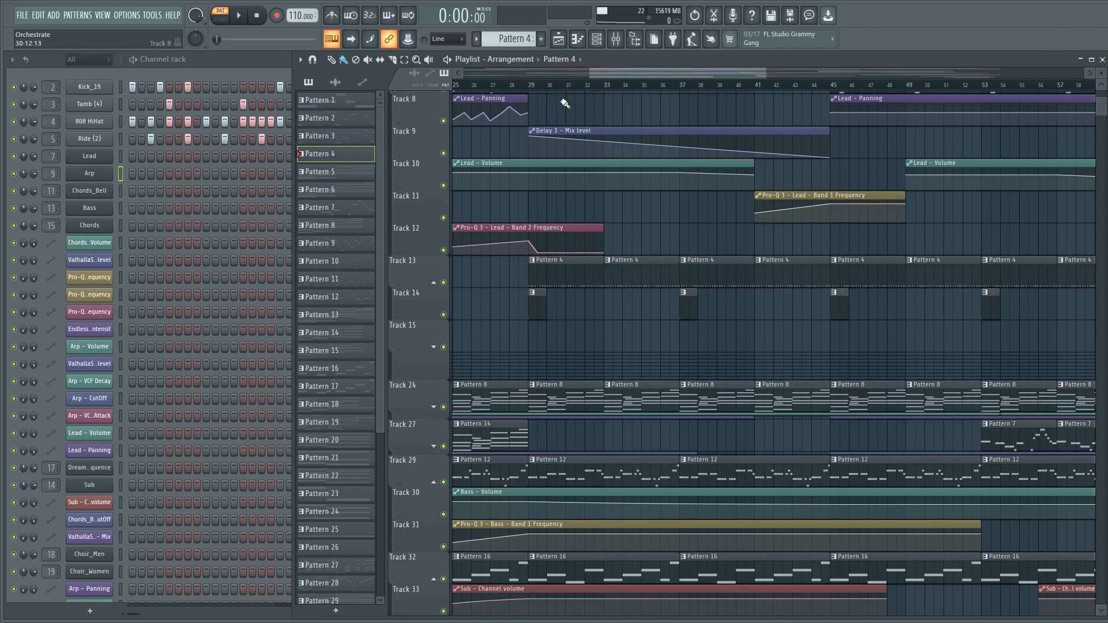
Step: Look over the section from bar 29, select Pattern 15 on Track 5 and view its Dream Sequence synth
mouse_move(618, 73)
left_mouse_down()
mouse_move(678, 84)
mouse_move(617, 97)
mouse_move(619, 72)
left_mouse_up()
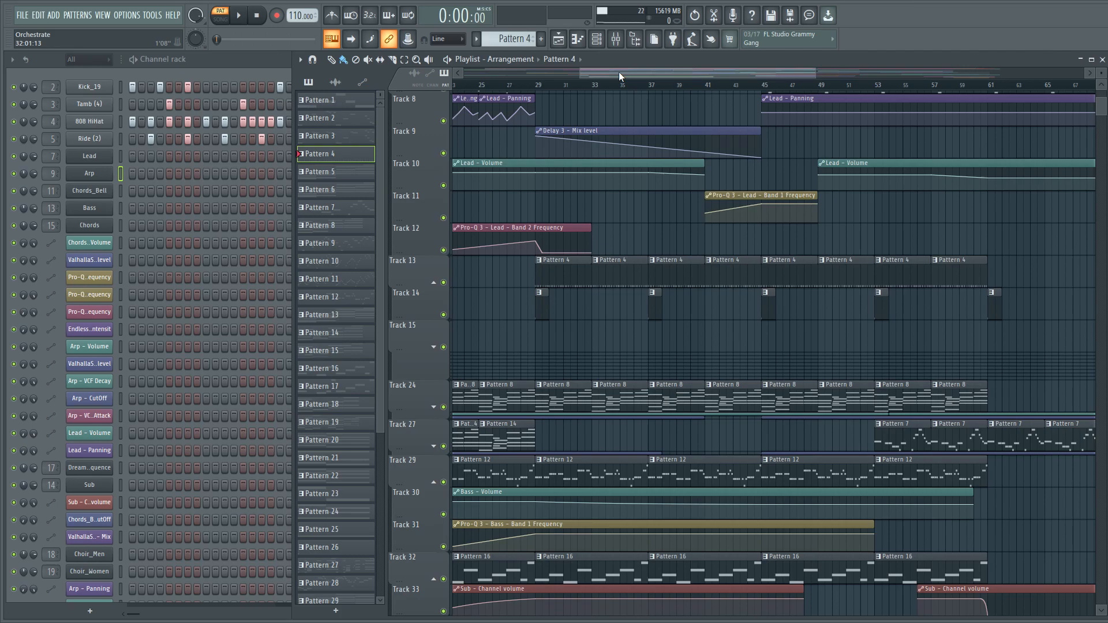
scroll(554, 239, "up", 3)
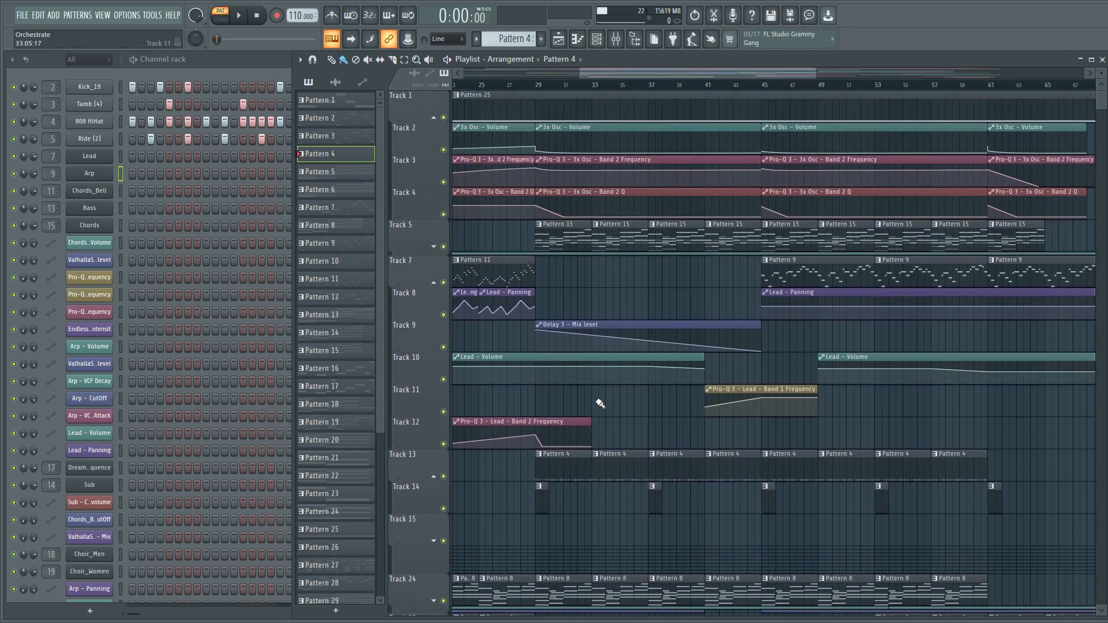
scroll(601, 403, "down", 5)
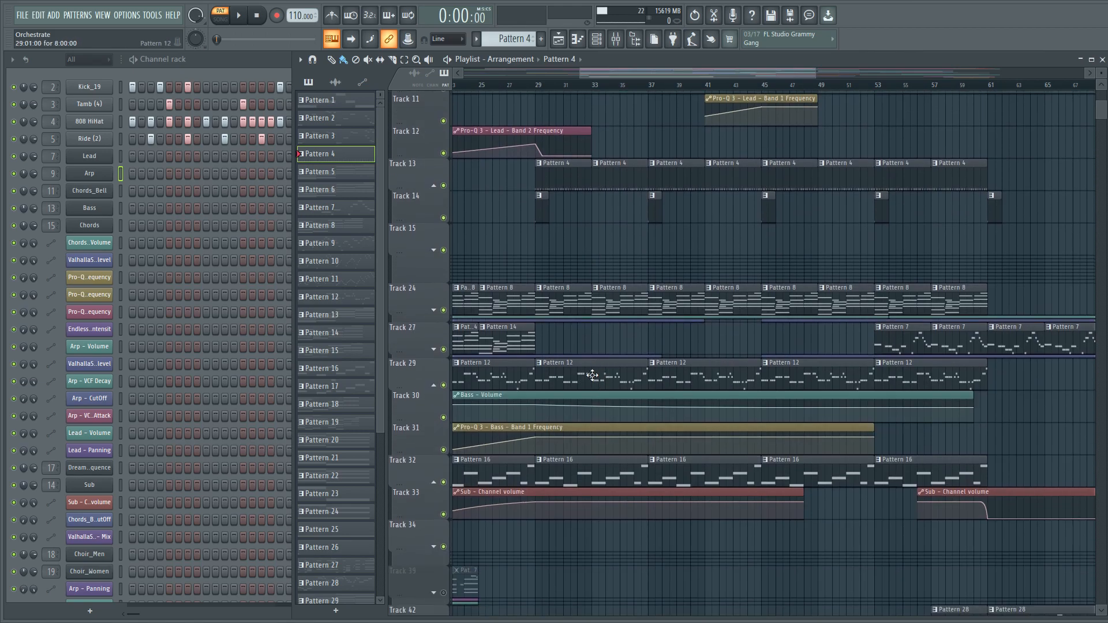
scroll(648, 330, "down", 2)
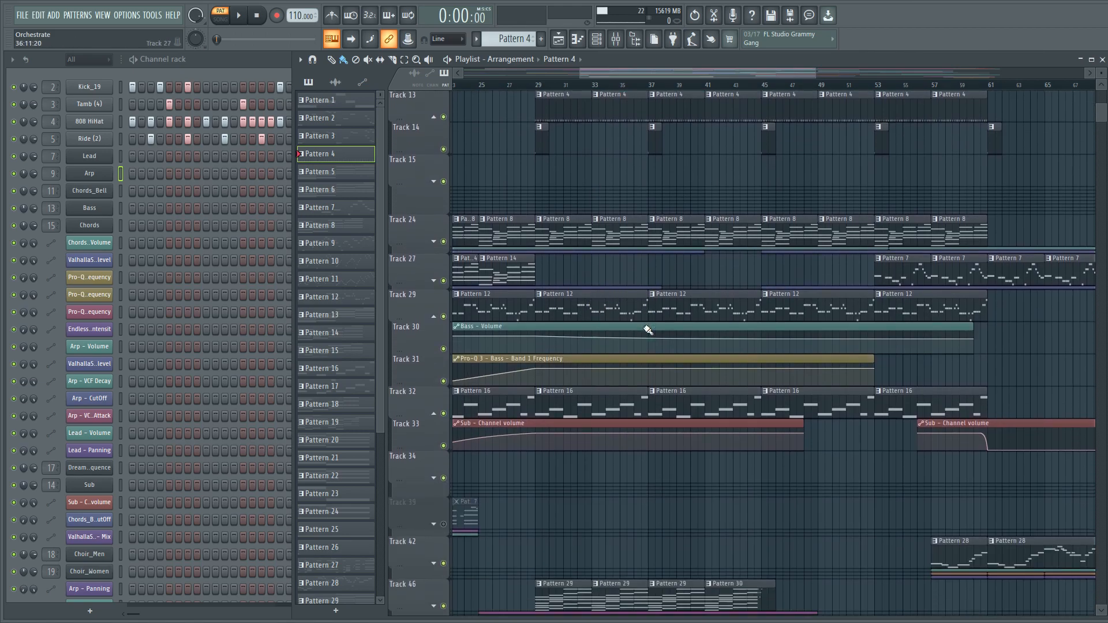
scroll(649, 330, "up", 6)
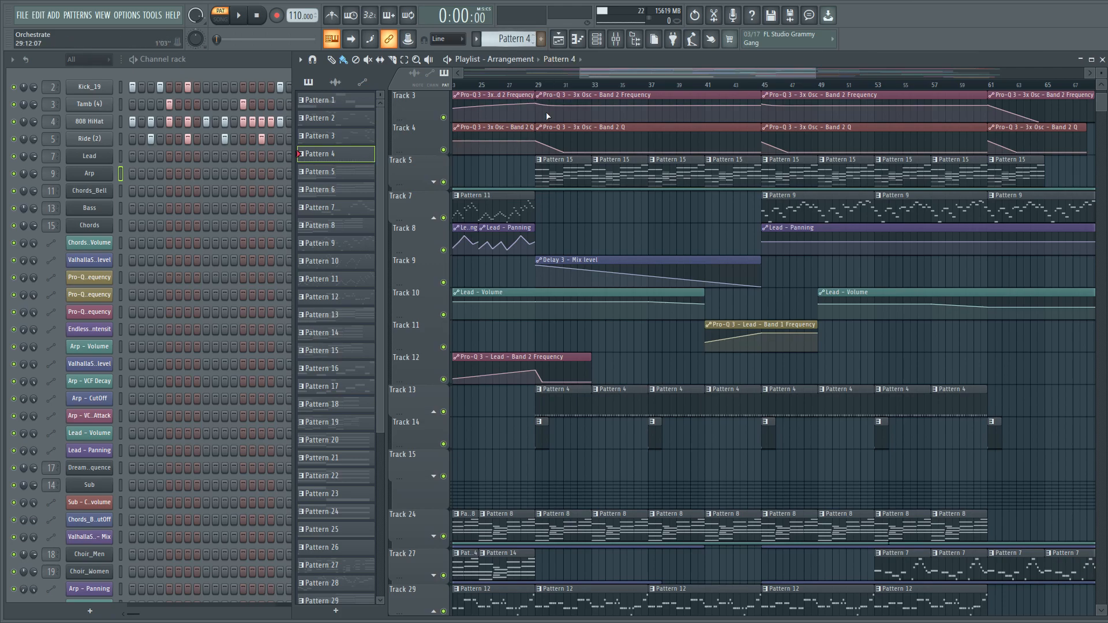
left_click(579, 170)
left_click(103, 465)
left_click_drag(657, 65, 484, 89)
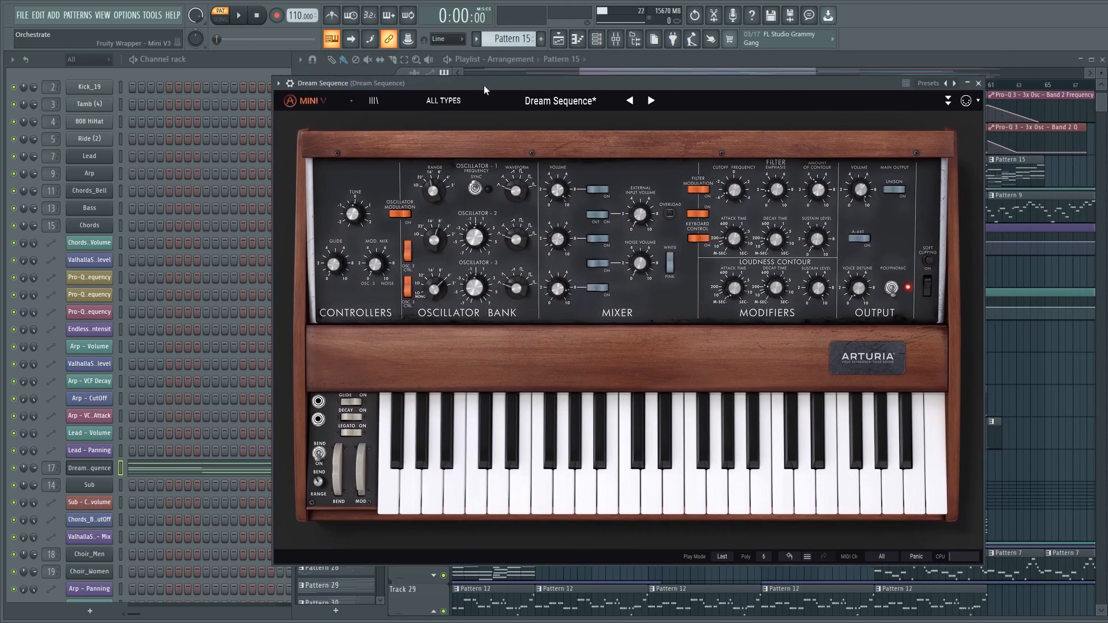
left_click(978, 83)
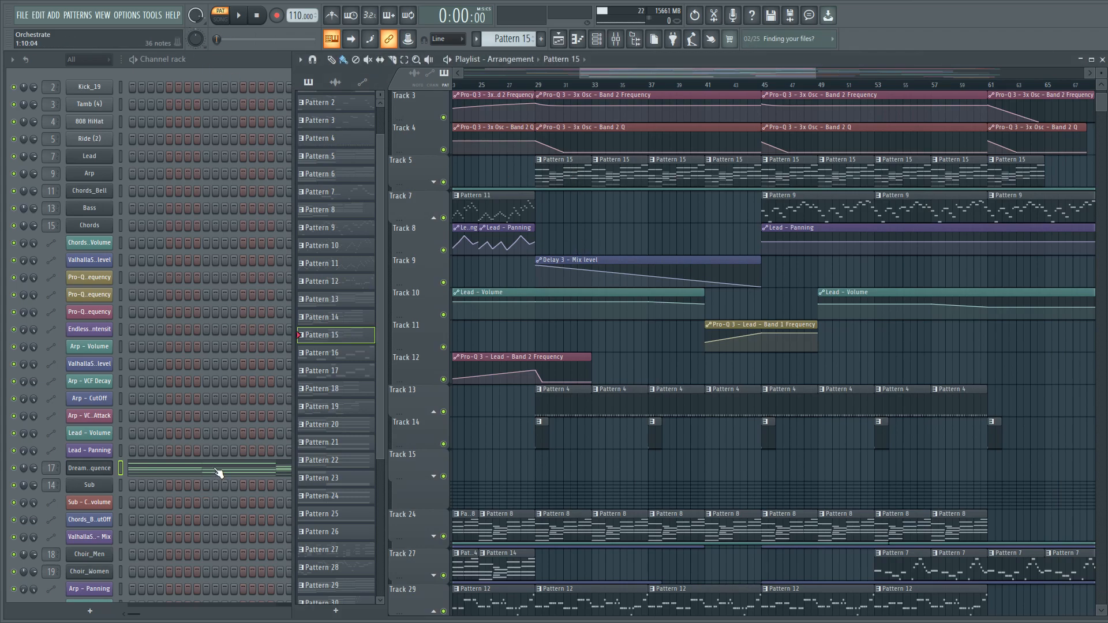
Step: View the Dream Sequence notes in the piano roll and inspect the synth's LFO and arpeggiator settings
left_click_drag(1107, 151, 476, 67)
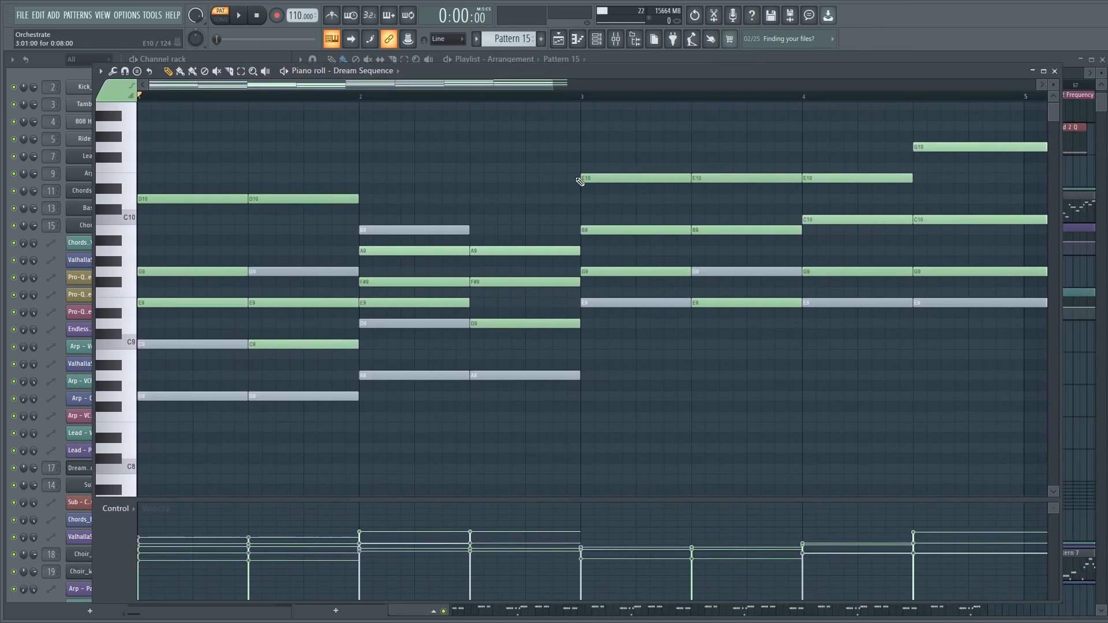
scroll(594, 178, "up", 1)
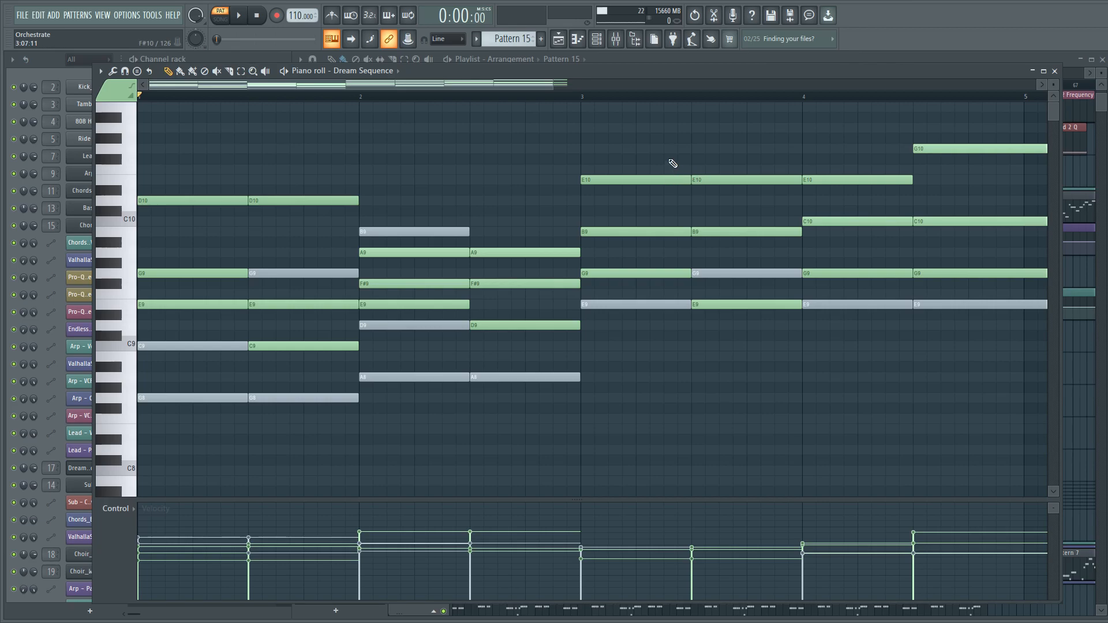
left_click_drag(1107, 93, 617, 54)
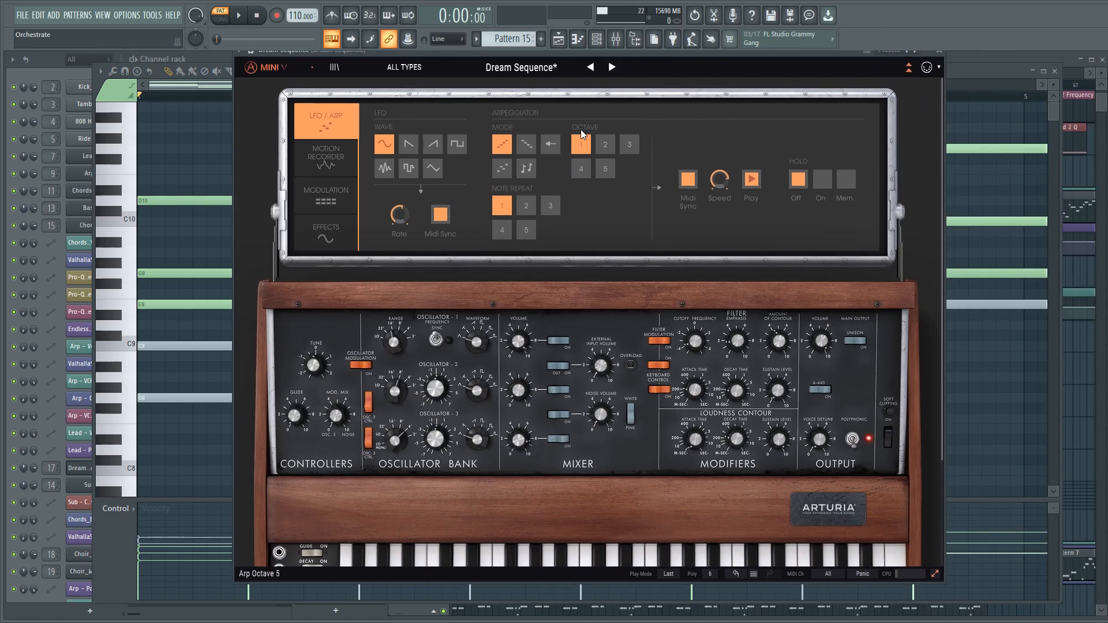
left_click(579, 283)
left_click(597, 463)
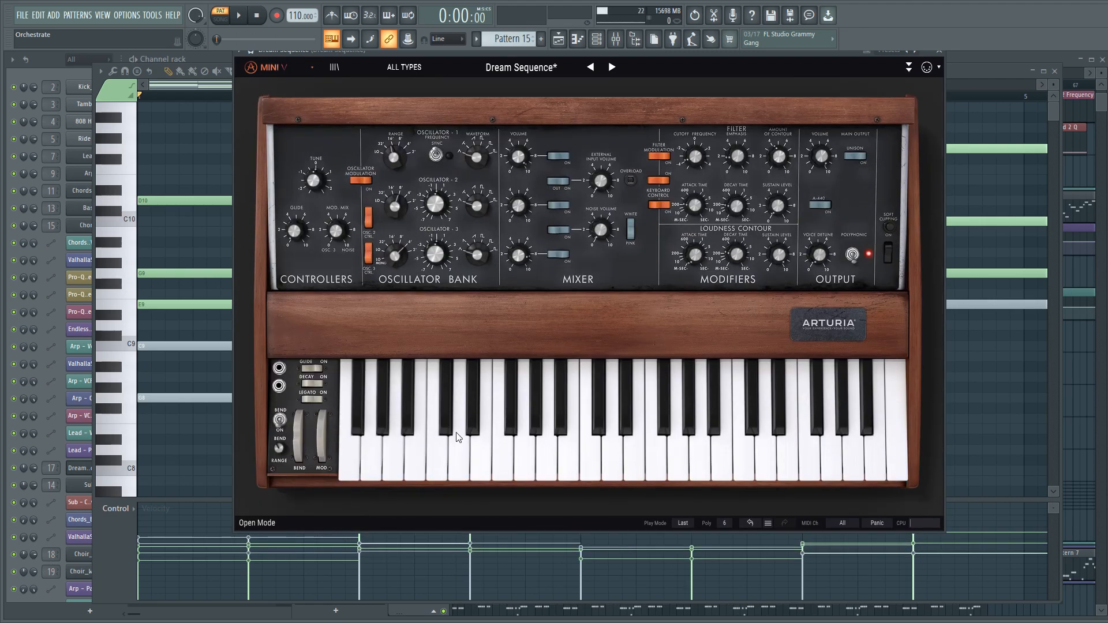
Step: Audition middle and high notes on the Dream Sequence synth's keyboard
left_click(895, 436)
left_click(658, 440)
left_click(896, 444)
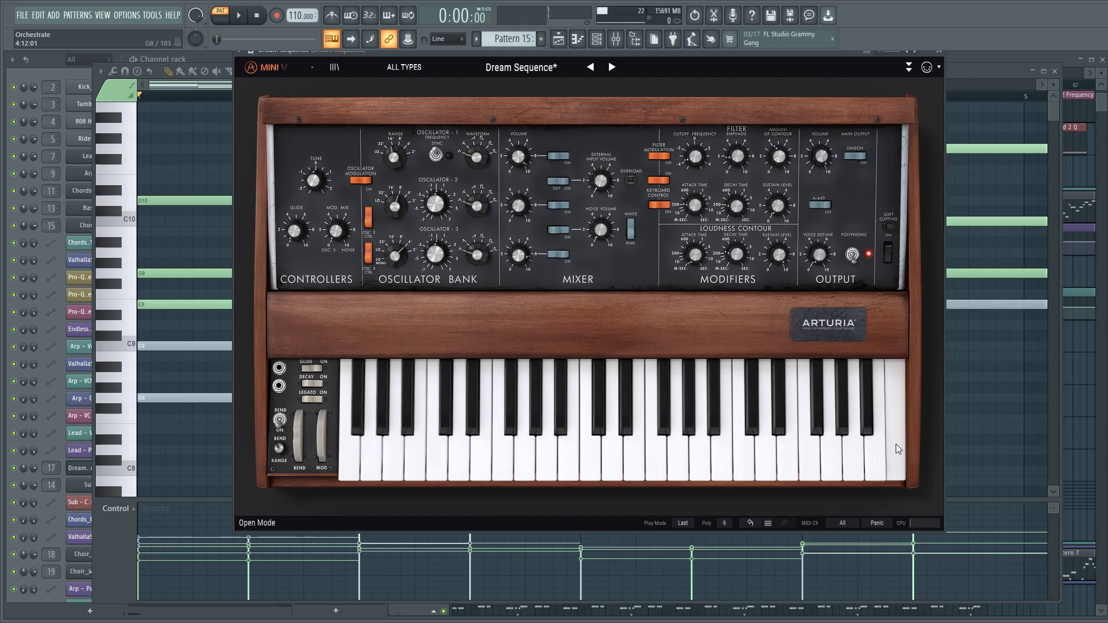
Step: Inspect the Parametric EQ 2 on Dream Sequence, close it and the synth, and examine the chord notes in the piano roll
left_click_drag(1105, 121, 957, 218)
left_click_drag(768, 54, 575, 68)
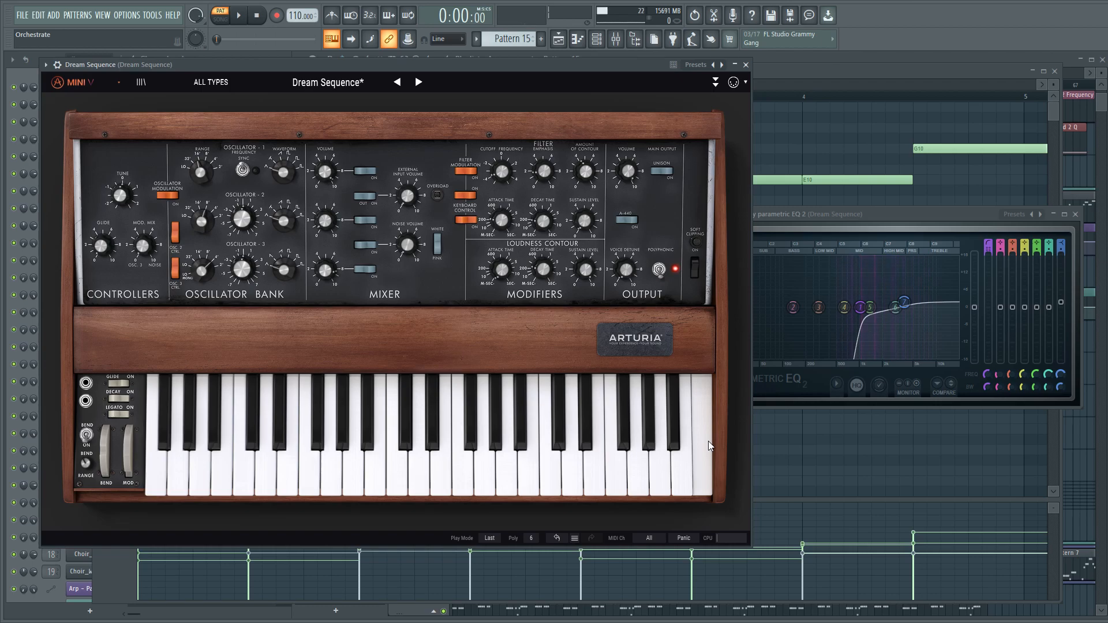
left_click(1076, 214)
left_click_drag(617, 67, 1105, 127)
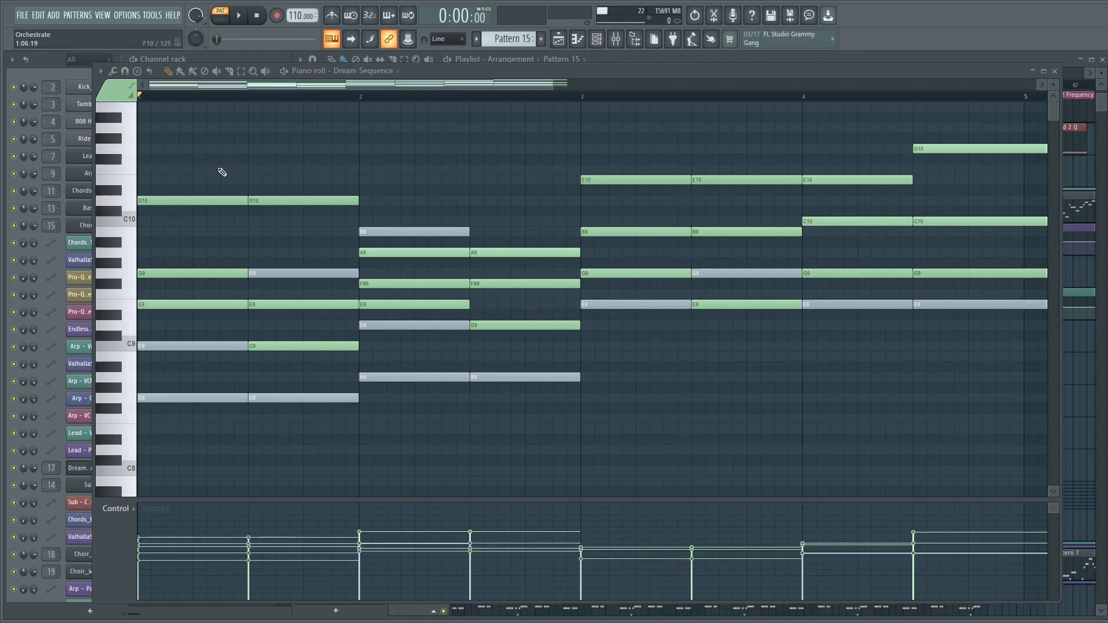
right_click(192, 159, "alt")
left_click_drag(192, 159, 748, 194)
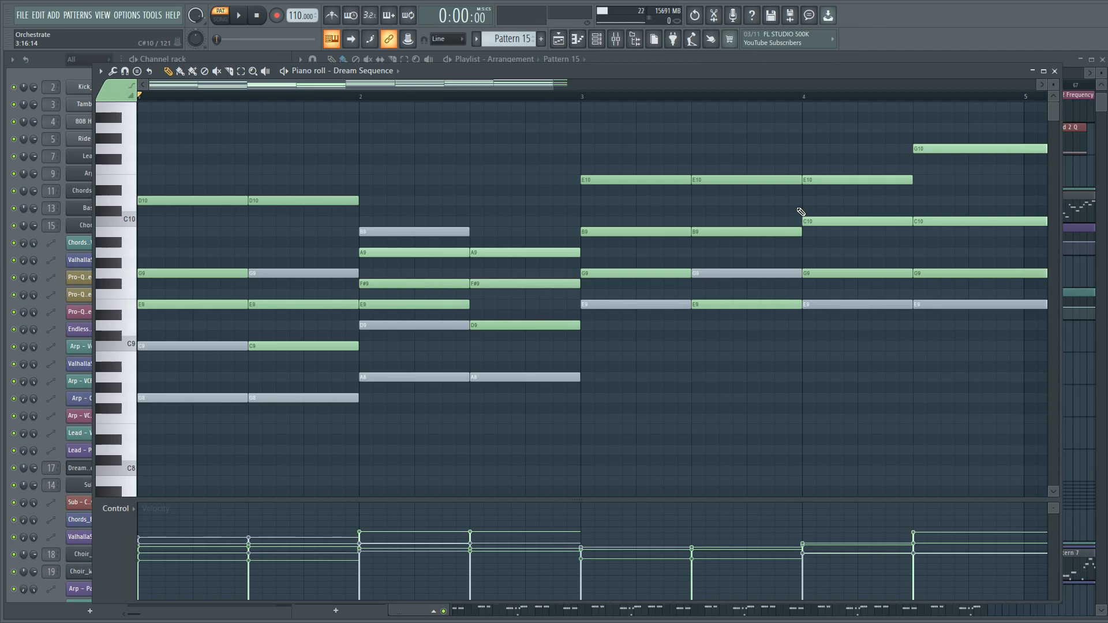
Step: Close the Dream Sequence piano roll and audition the full arrangement from about bar 31
left_click(1055, 70)
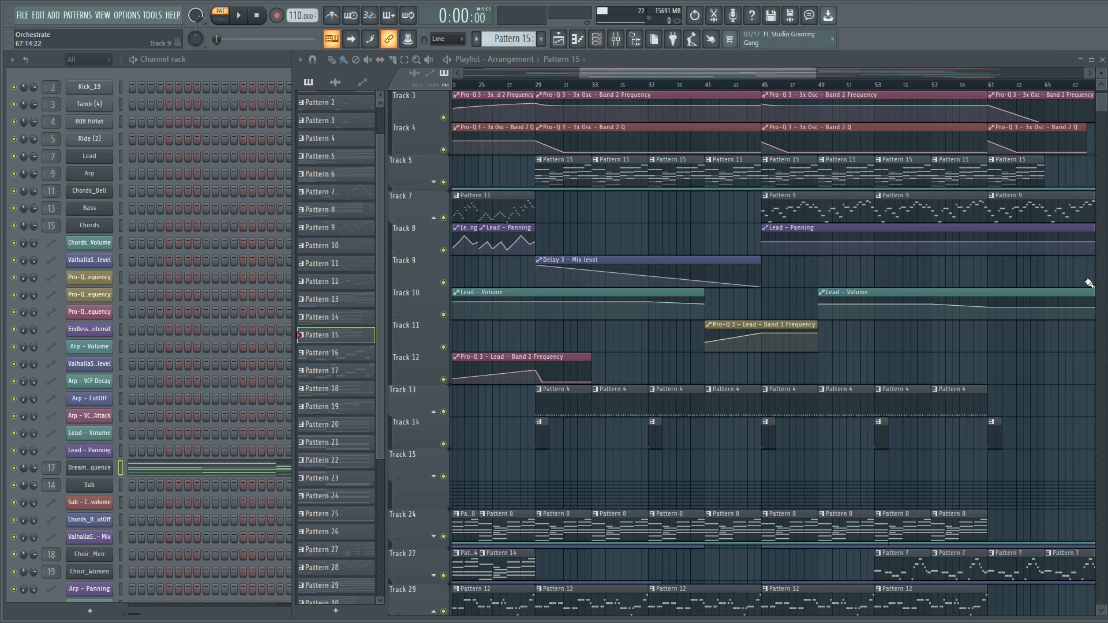
double_click(564, 88)
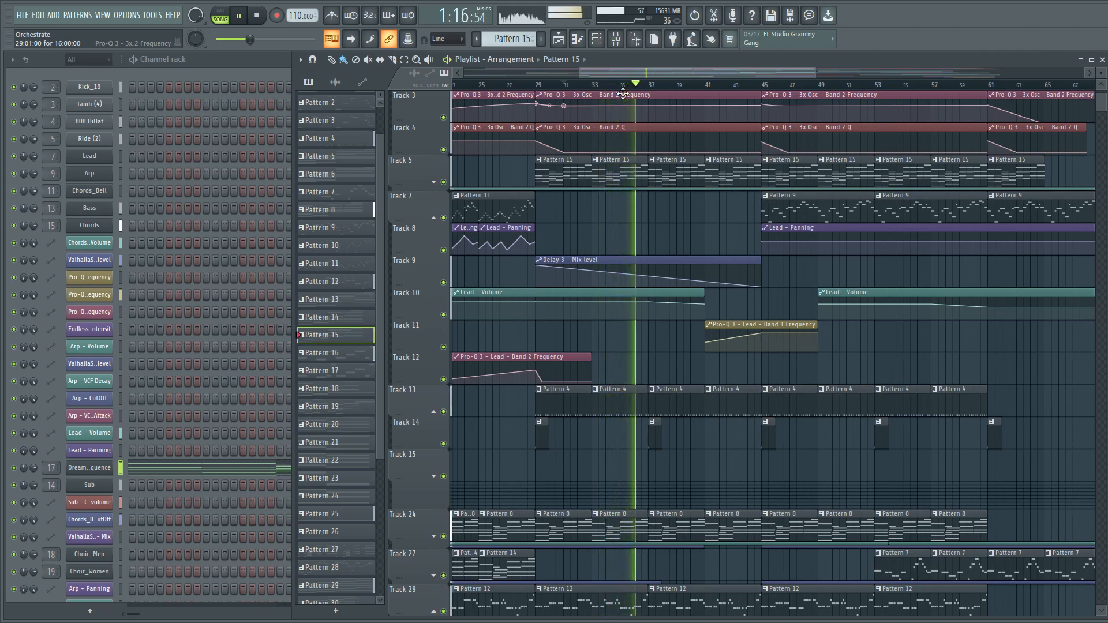
key("space")
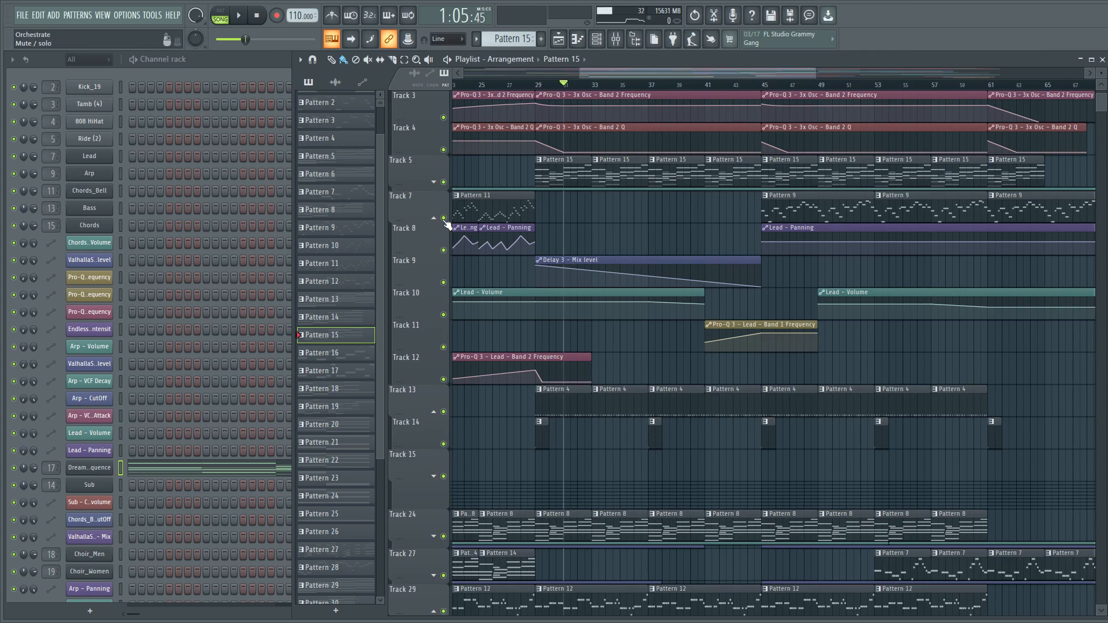
Step: Collapse the tracks grouped under Track 7, set the playhead at bar 29 and look over the 3x Osc automation across the arrangement
left_click(435, 220)
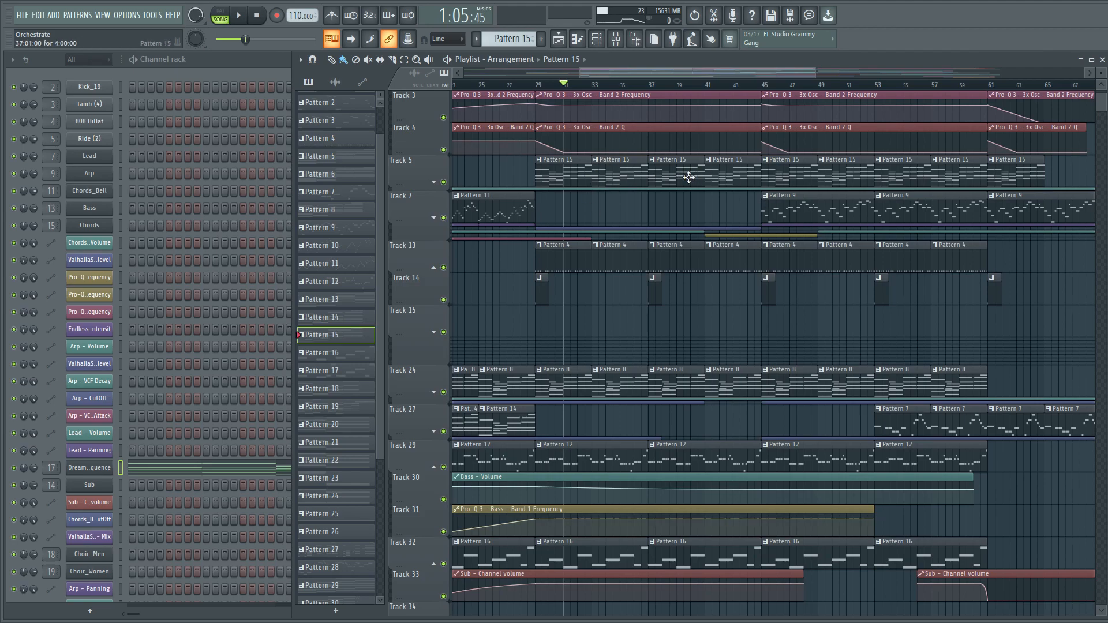
scroll(589, 168, "up", 2)
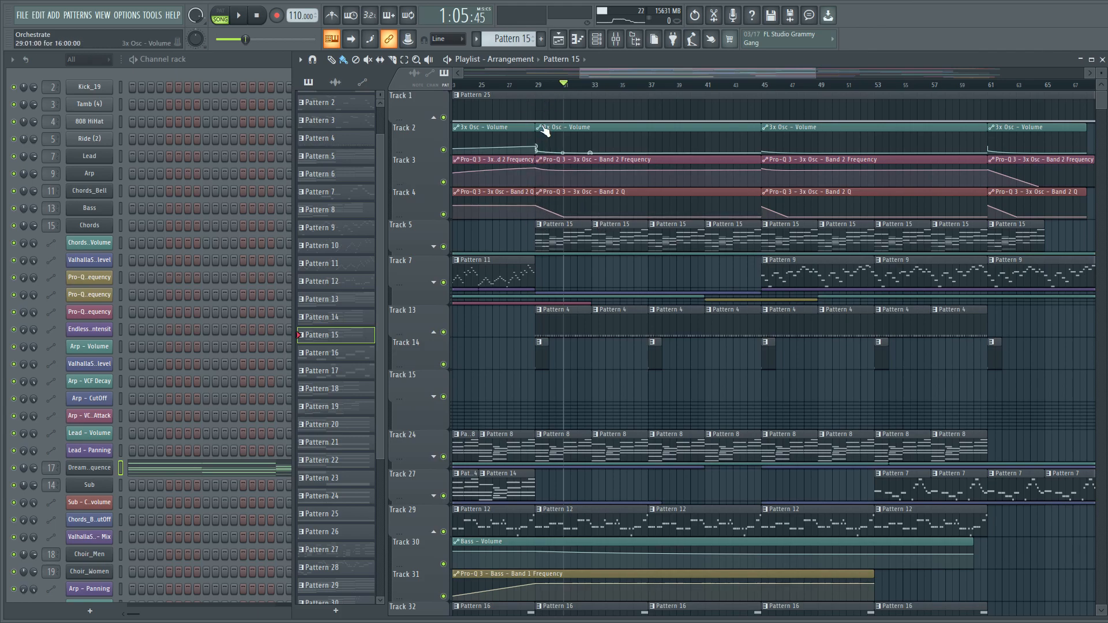
left_click_drag(542, 87, 537, 85)
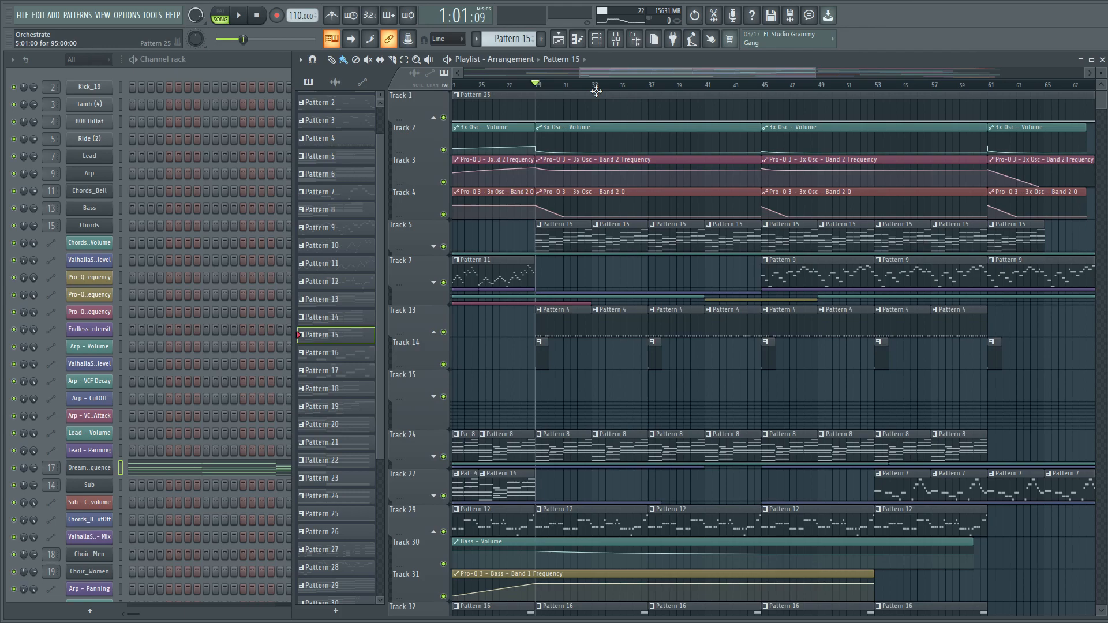
left_click_drag(612, 66, 484, 74)
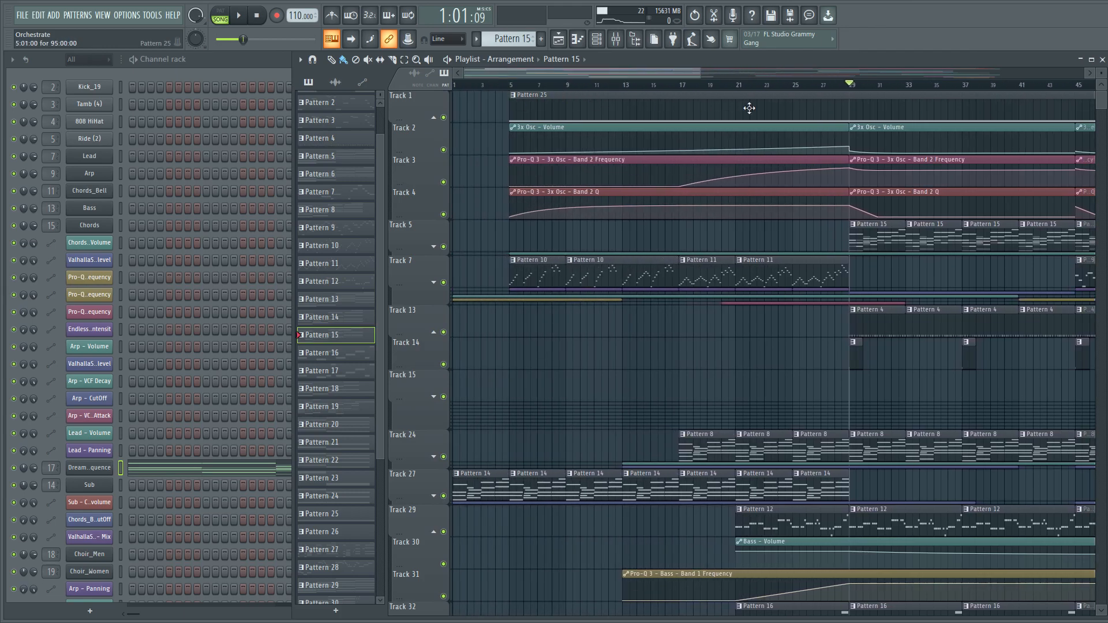
left_click_drag(683, 72, 973, 64)
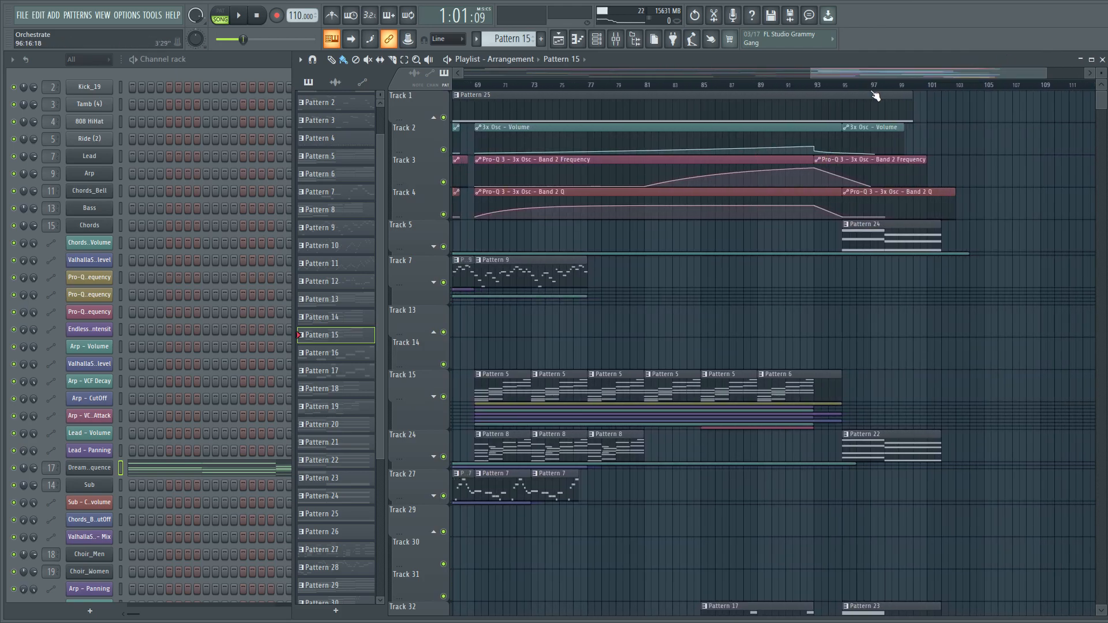
left_click_drag(880, 72, 620, 78)
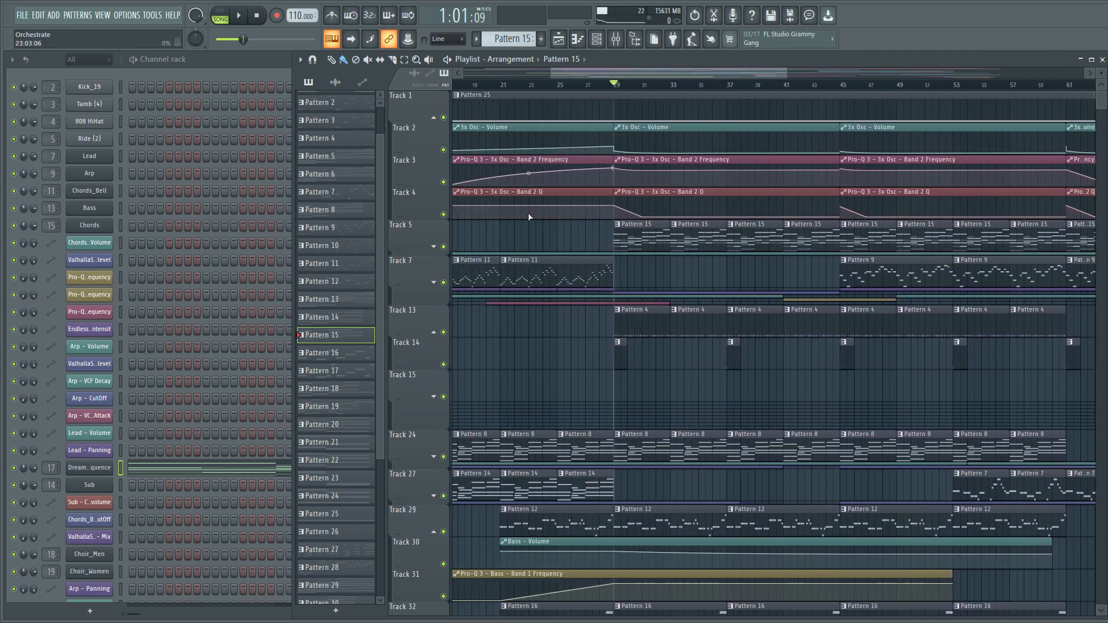
Step: Solo Tracks 1 to 4 and audition the 3x Osc part from about bar 26 and again from about bar 44
right_click(444, 150)
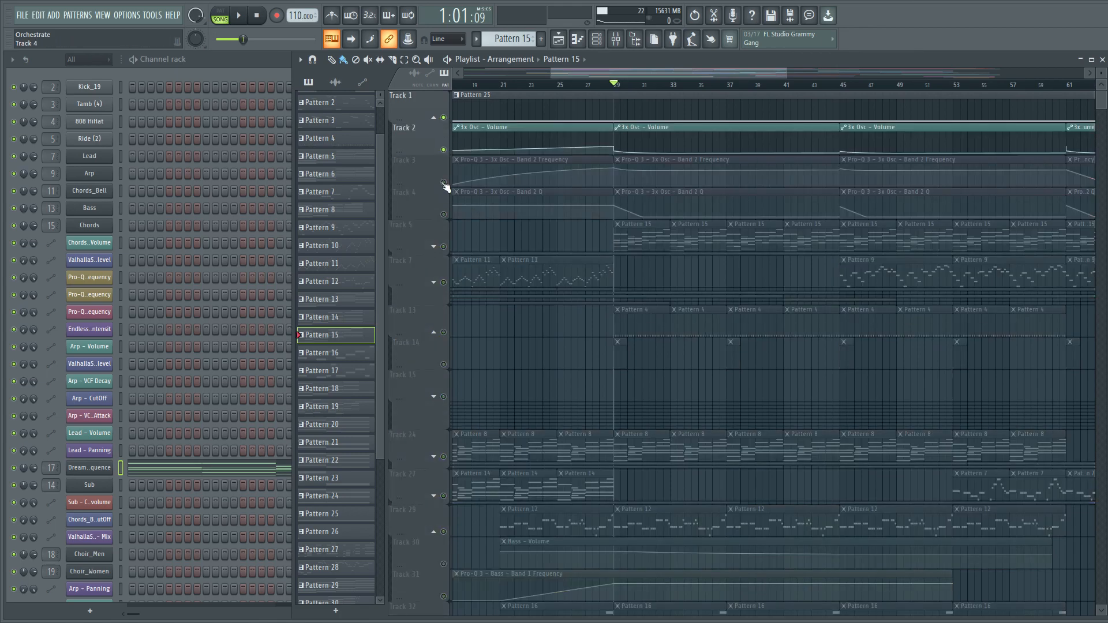
left_click_drag(443, 183, 445, 215)
left_click(578, 87)
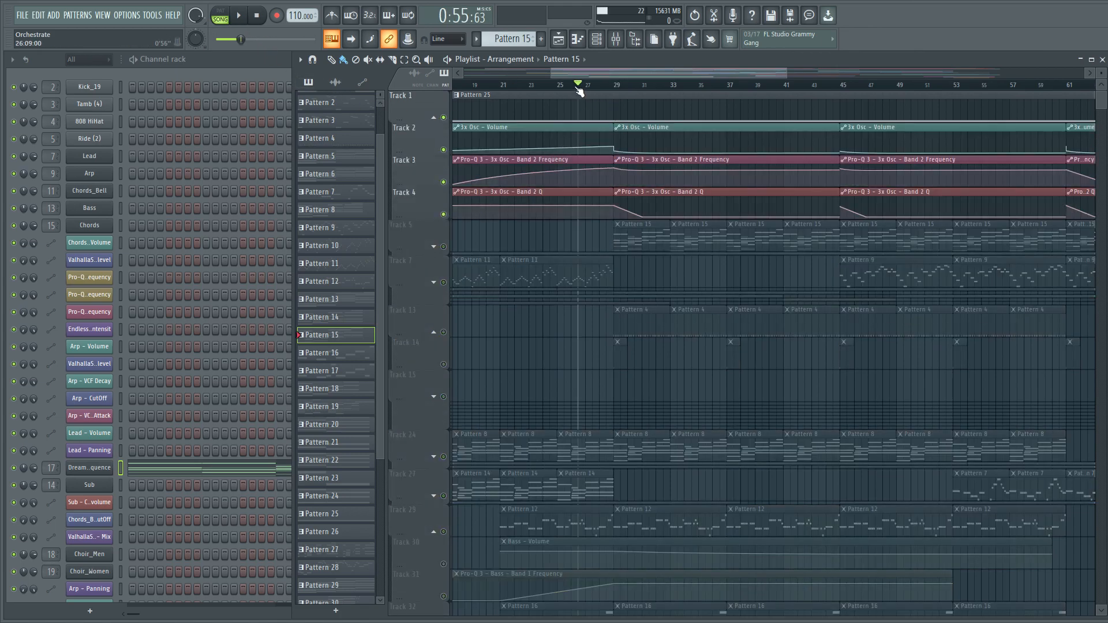
left_click(239, 17)
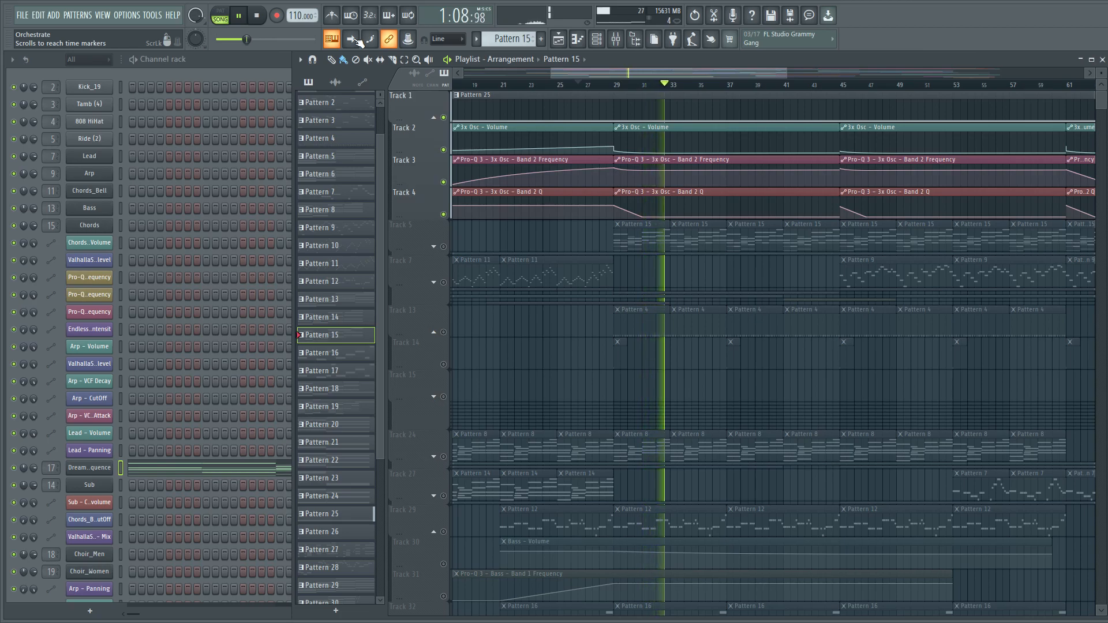
left_click(829, 84)
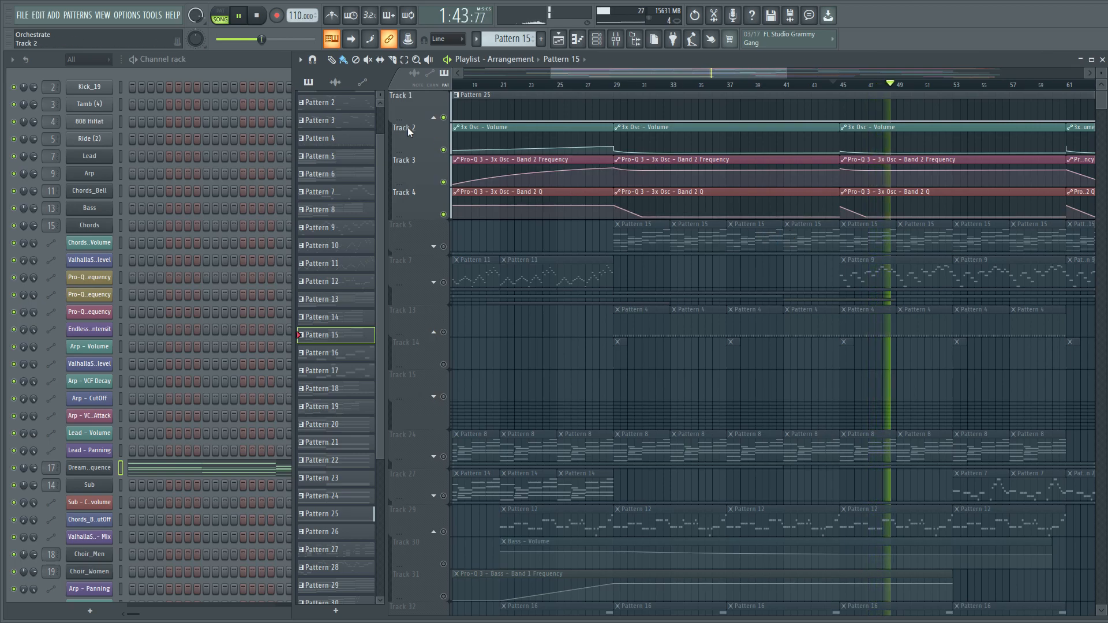
left_click(257, 26)
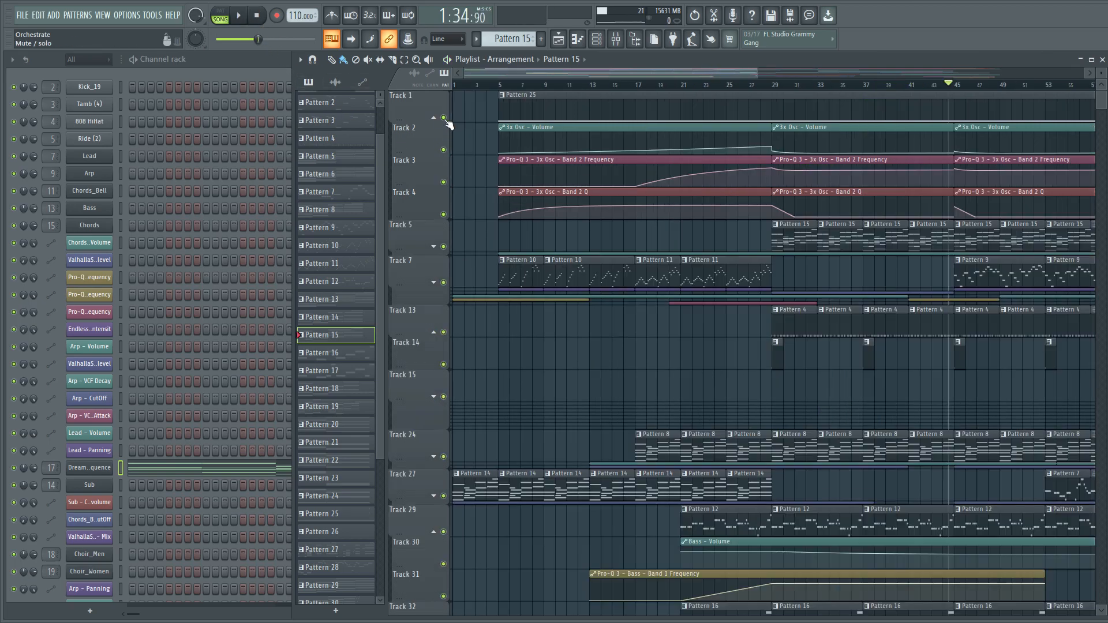
Step: Look over the section from bar 43, play the full mix from about bar 44 and collapse the tracks grouped under Track 13
scroll(521, 208, "down", 5)
scroll(752, 214, "up", 2)
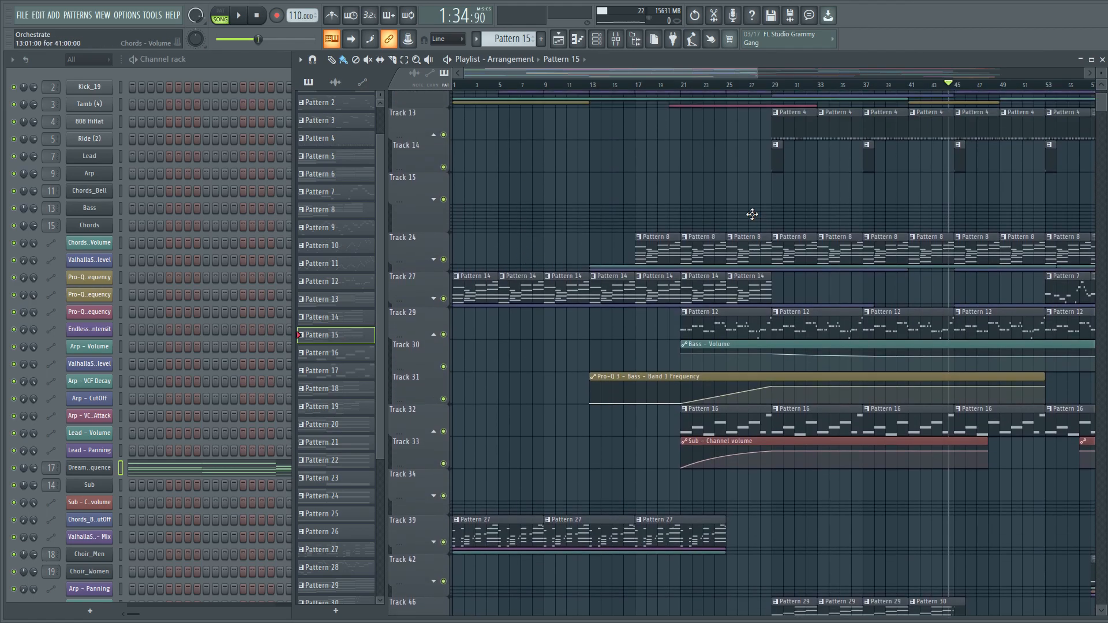
scroll(753, 214, "up", 1)
left_click_drag(729, 75, 943, 90)
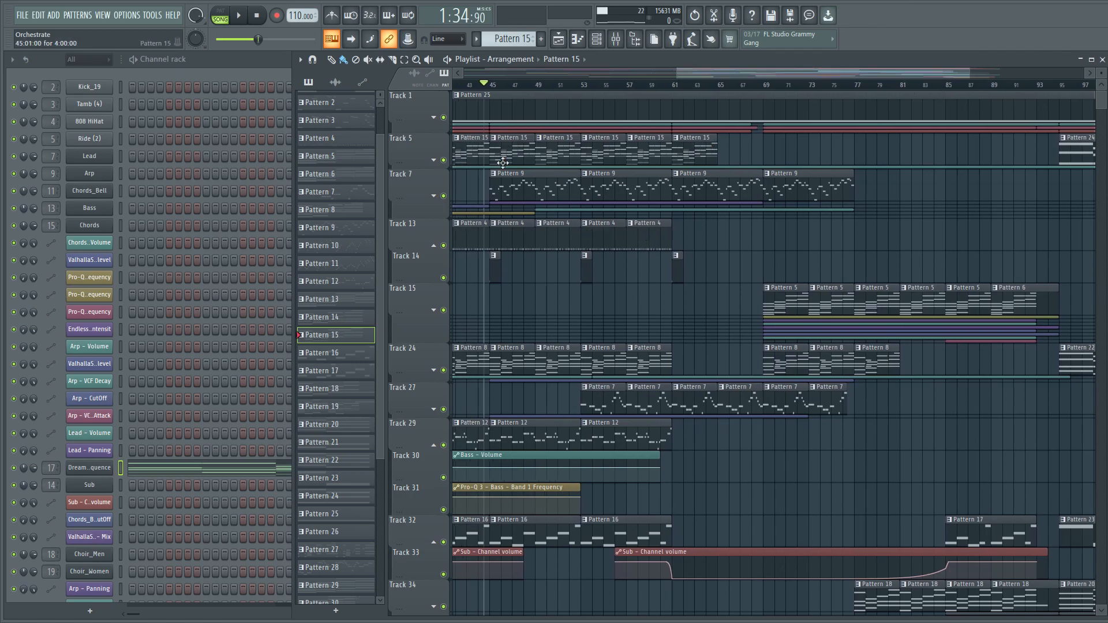
left_click(239, 19)
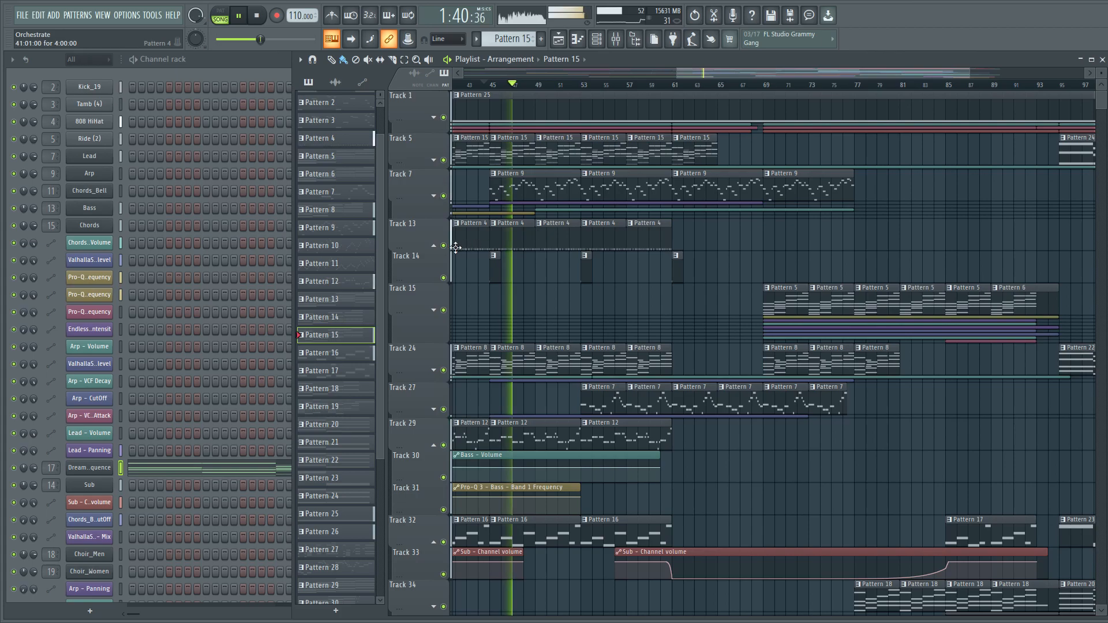
left_click(434, 246)
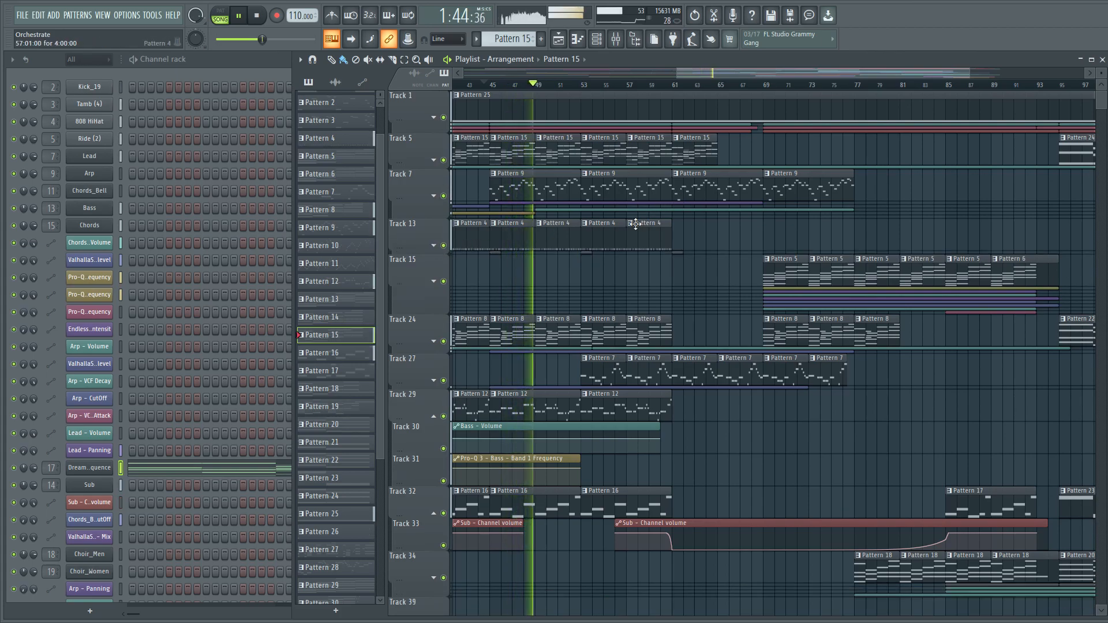
key("space")
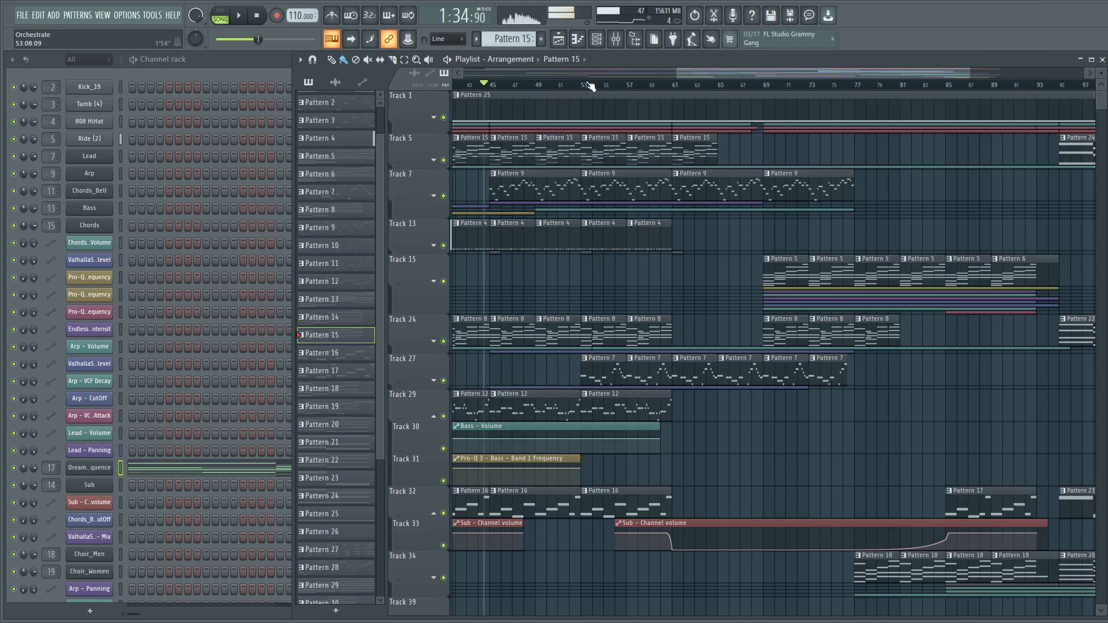
Step: Audition the full arrangement from bar 53, where Pattern 7 starts on Track 27
left_click(588, 86)
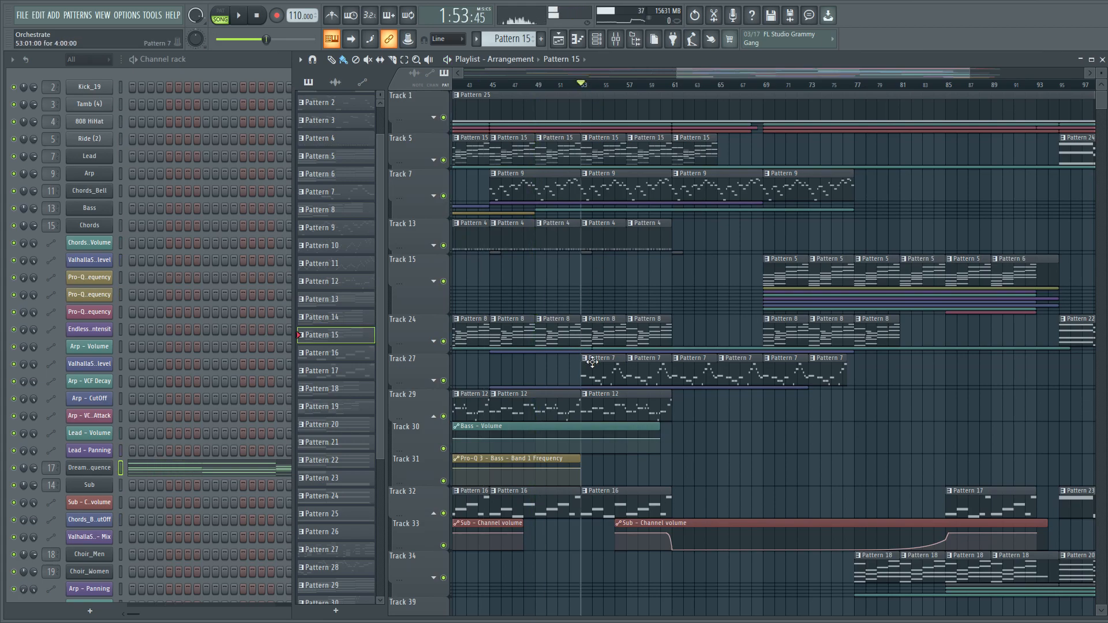
key("space")
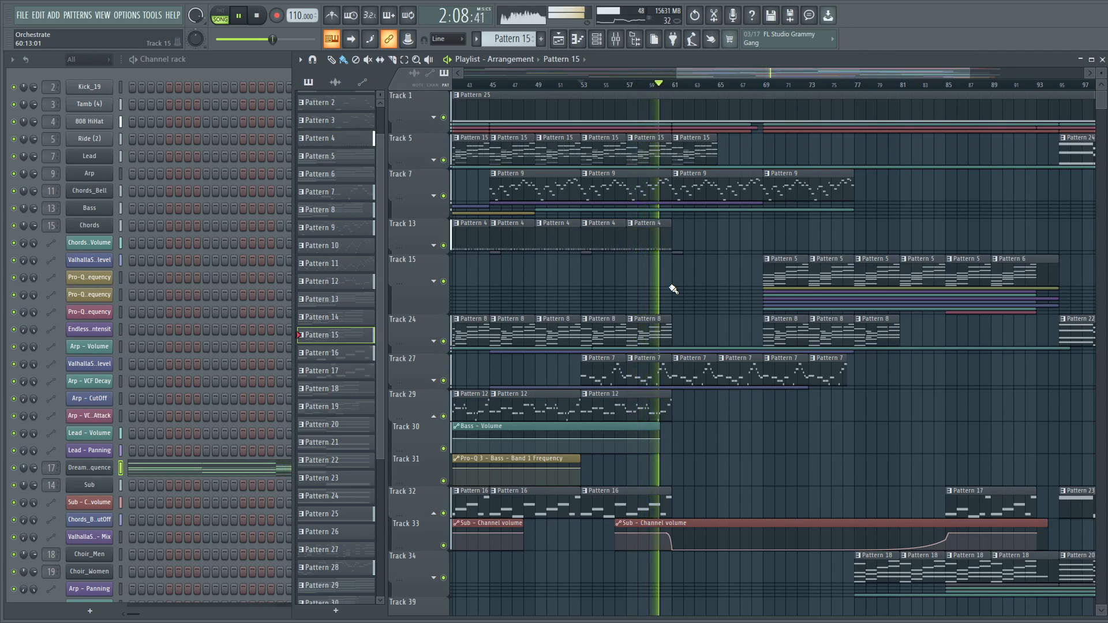
key("space")
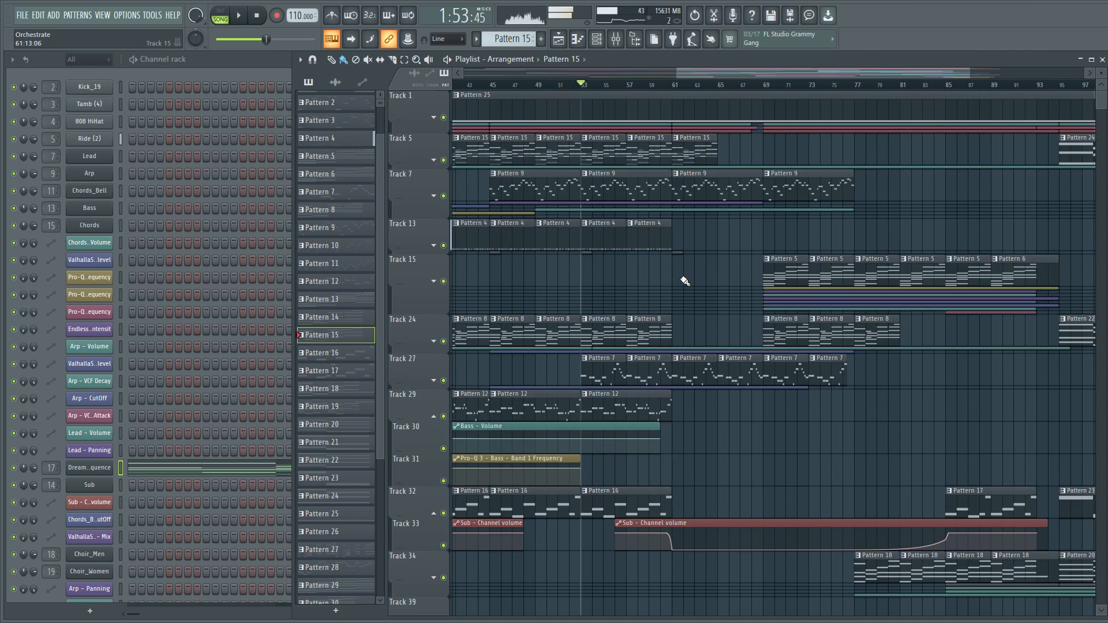
Step: Set the playhead at bar 69, expand the tracks grouped under Track 15 and solo Tracks 15 to 23
scroll(699, 281, "down", 3)
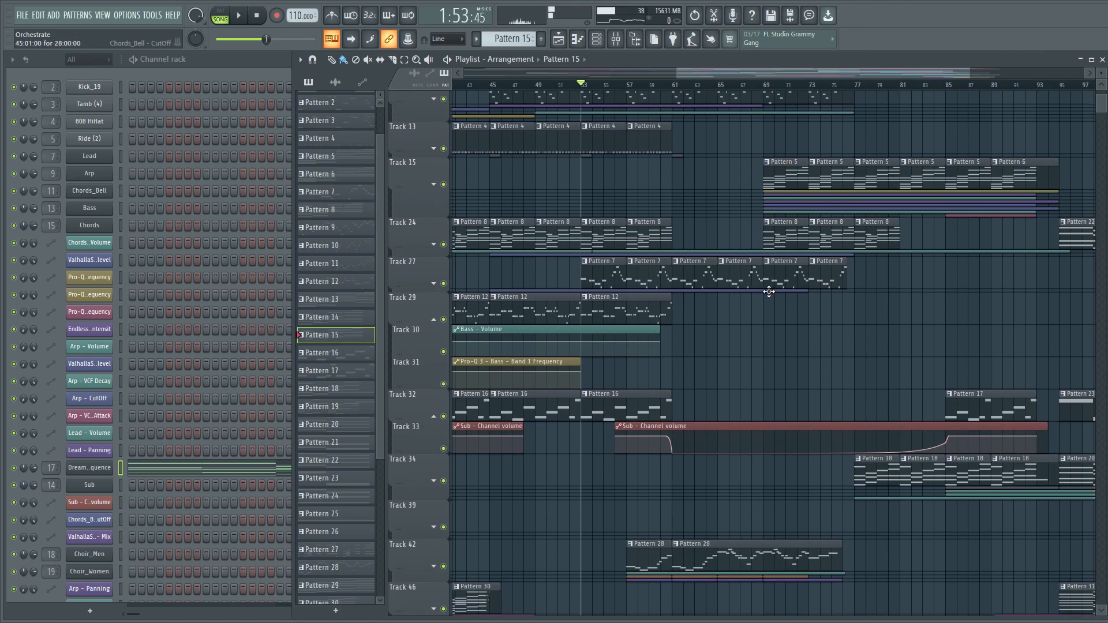
scroll(779, 150, "up", 3)
left_click(764, 84)
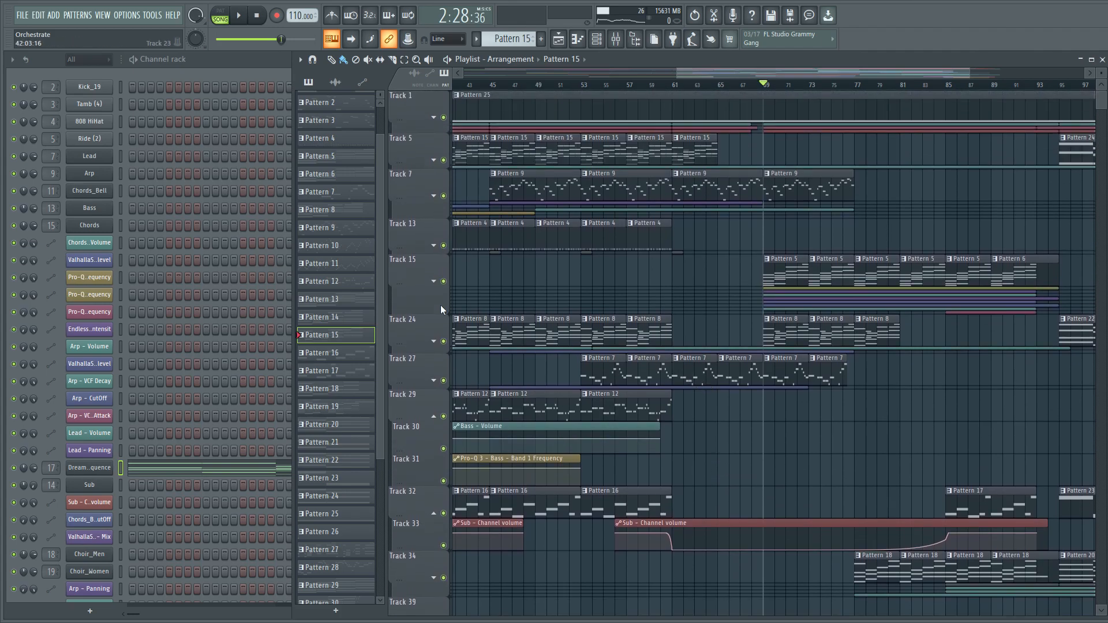
left_click(433, 281)
right_click(443, 282)
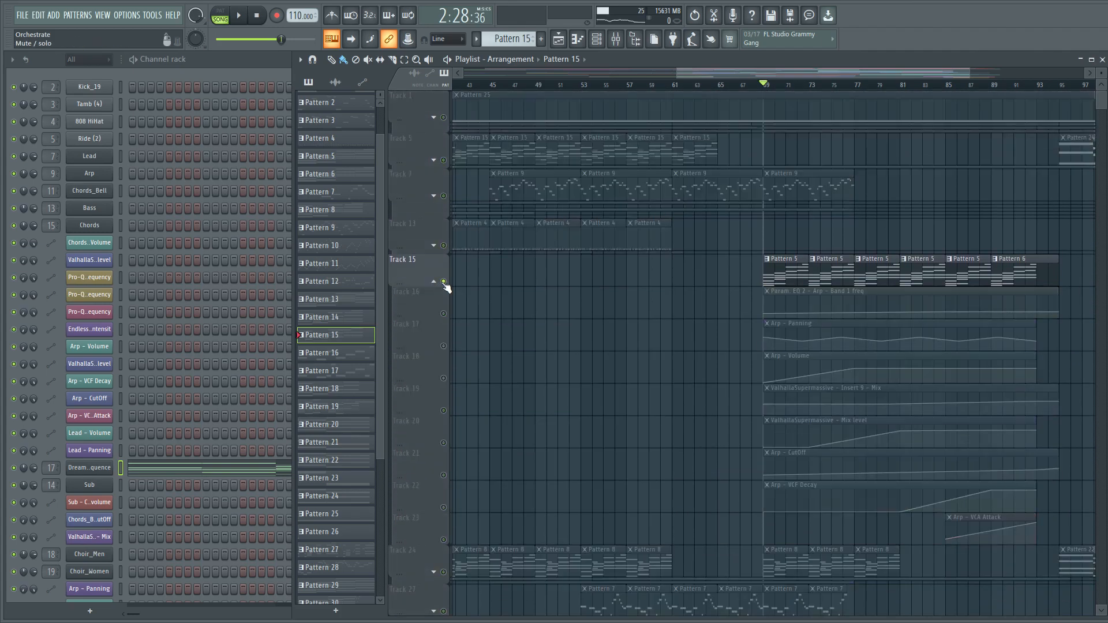
left_click(444, 315)
left_click(445, 379)
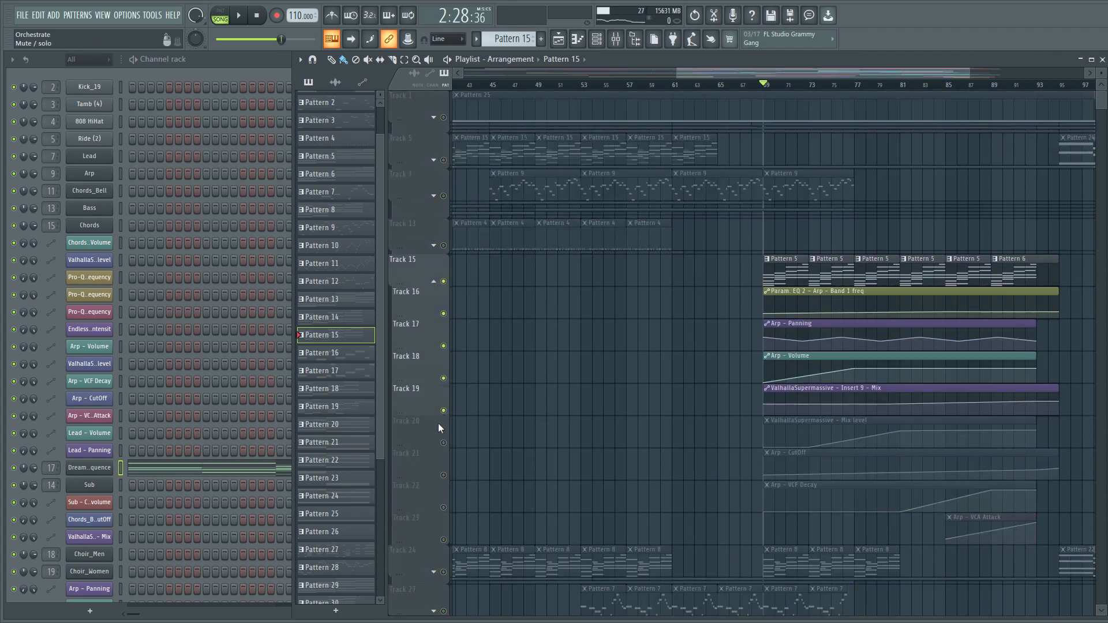
left_click(442, 413)
left_click(444, 445)
left_click(444, 508)
left_click(443, 539)
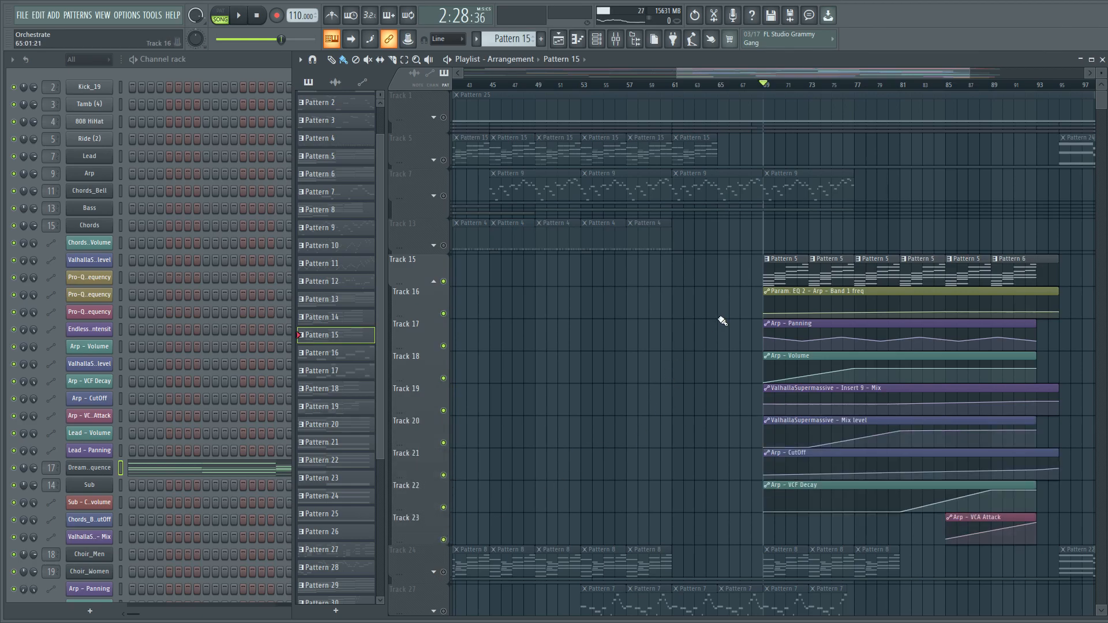
Step: Audition the soloed Arp tracks from bar 69, and again from bar 77 with the Arp's Fruity Parametric EQ 2 open
key("space")
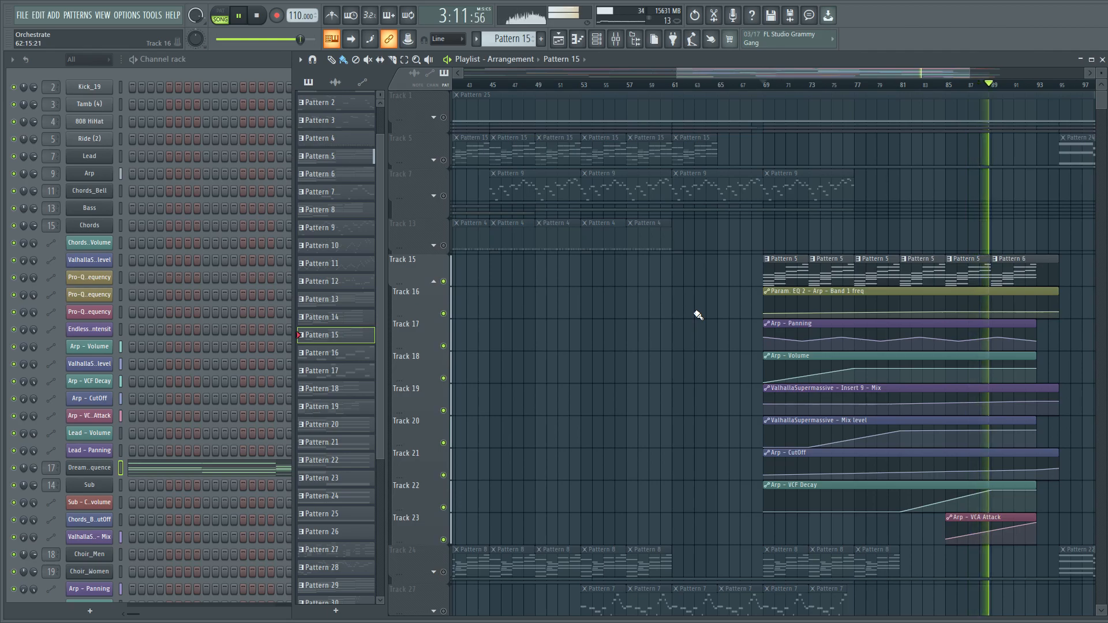
key("space")
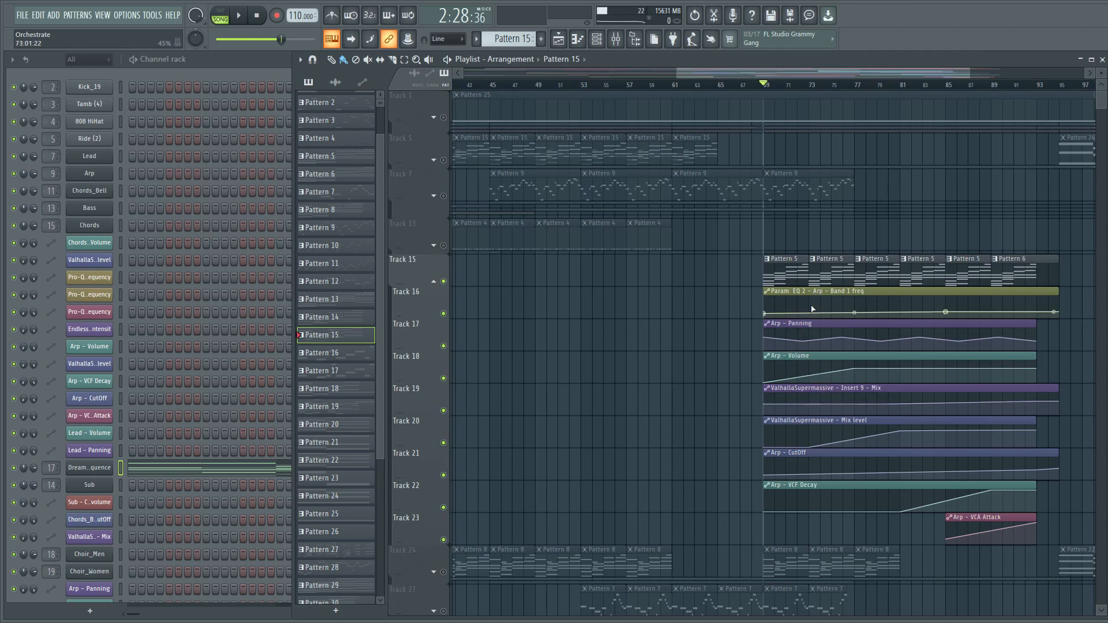
left_click(835, 293)
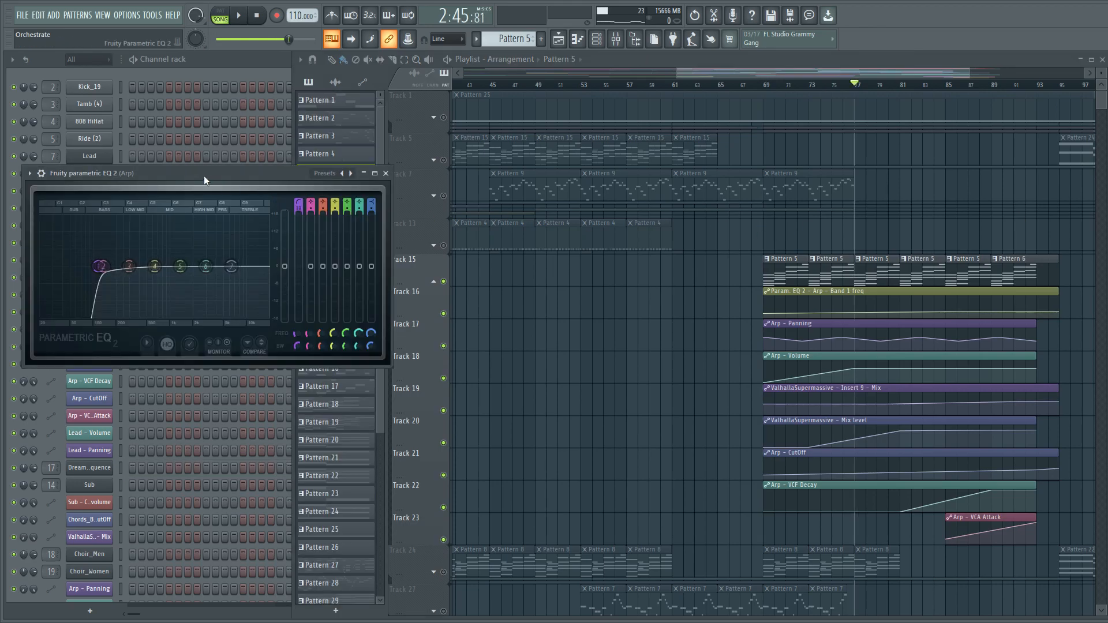
key("space")
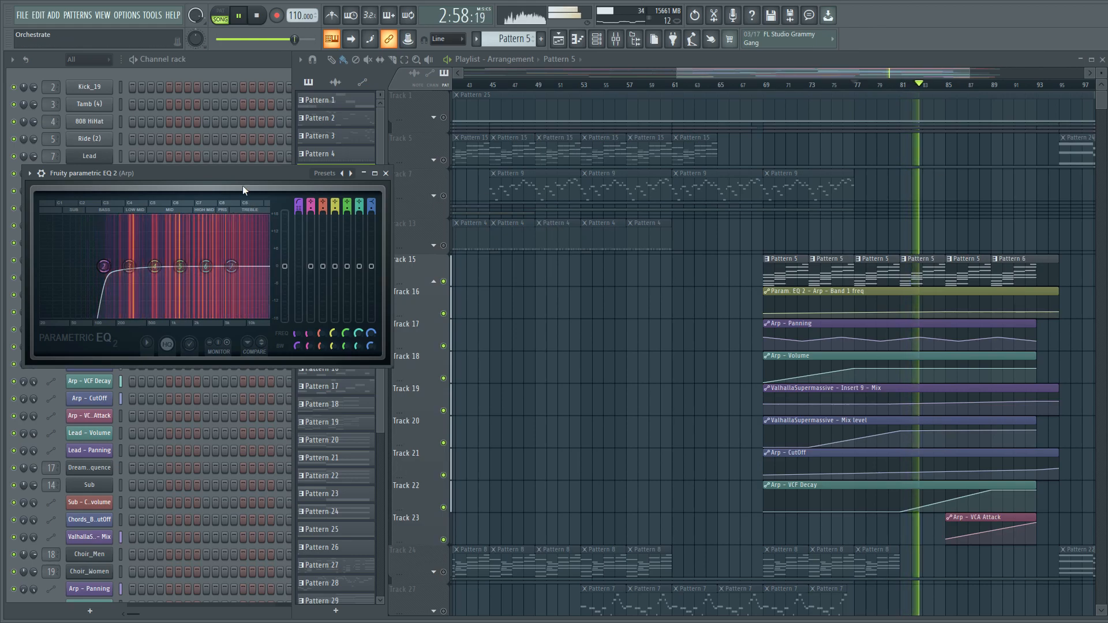
key("space")
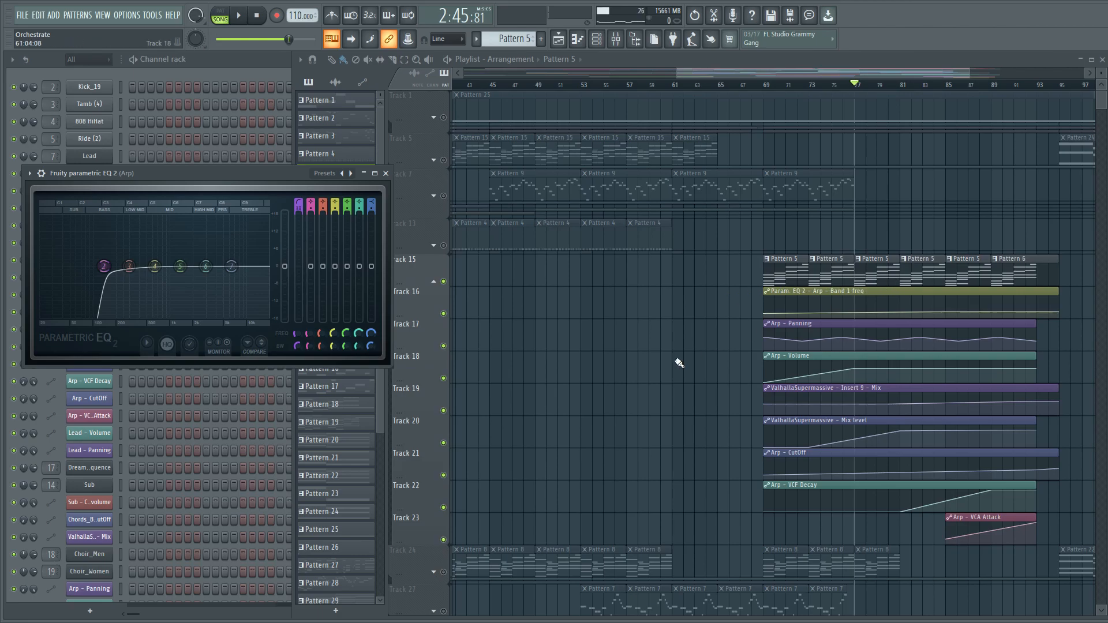
Step: Look over the Arp automation and the tracks below it, and close the Arp's Fruity Parametric EQ 2
scroll(722, 404, "down", 4)
scroll(929, 448, "down", 4)
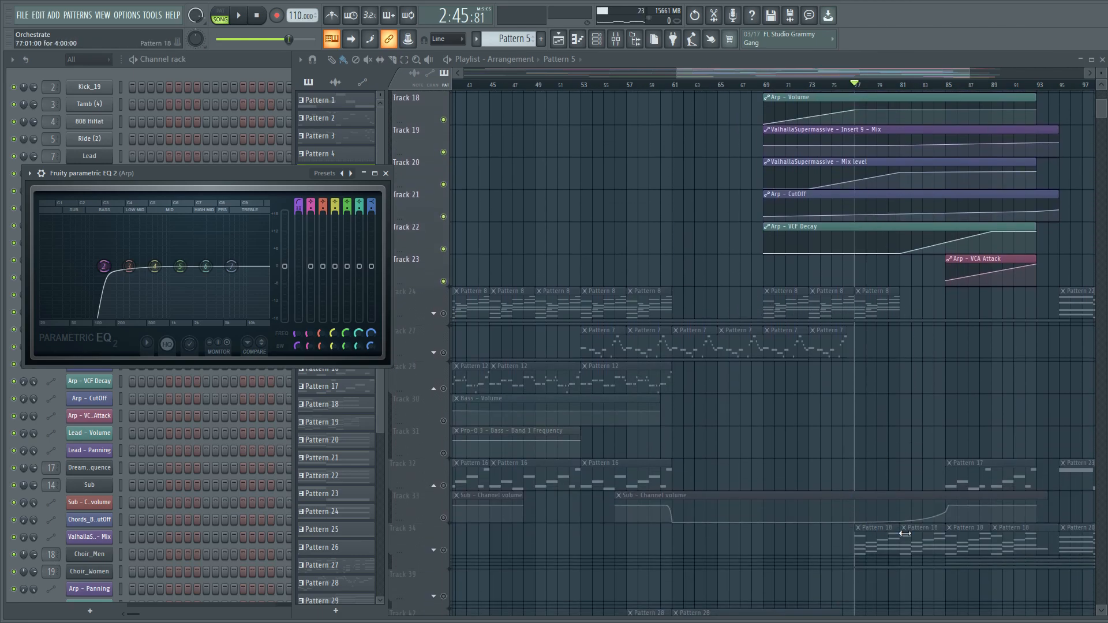
scroll(961, 414, "up", 5)
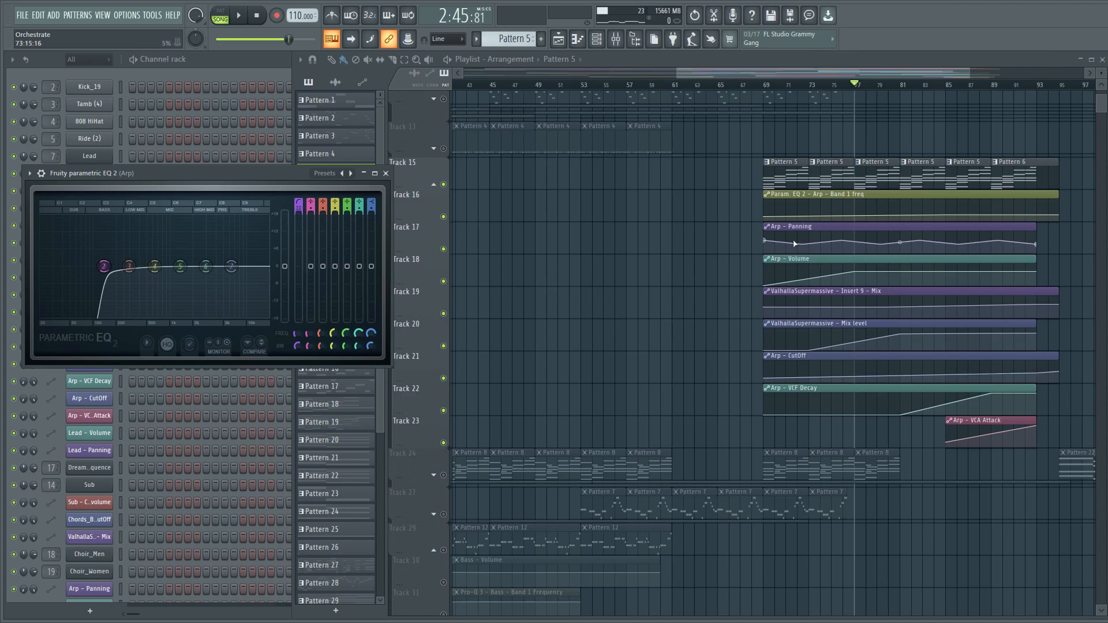
left_click(386, 173)
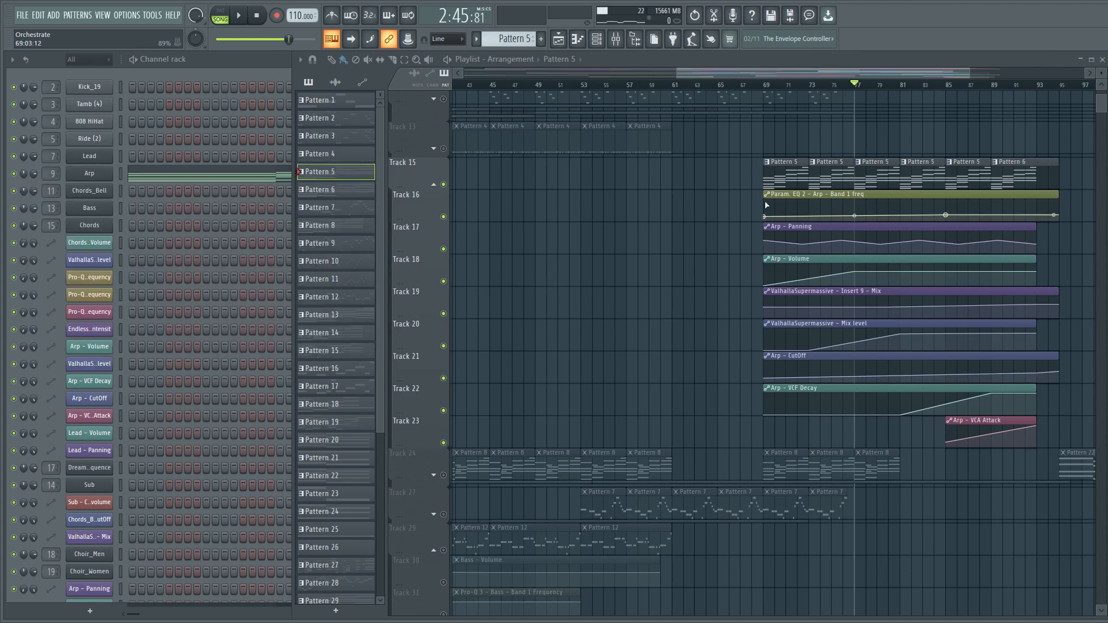
Step: Examine the Arp's panning, volume and ValhallaSupermassive - Insert 9 - Mix automation clips on Tracks 17 to 19
left_click(805, 227)
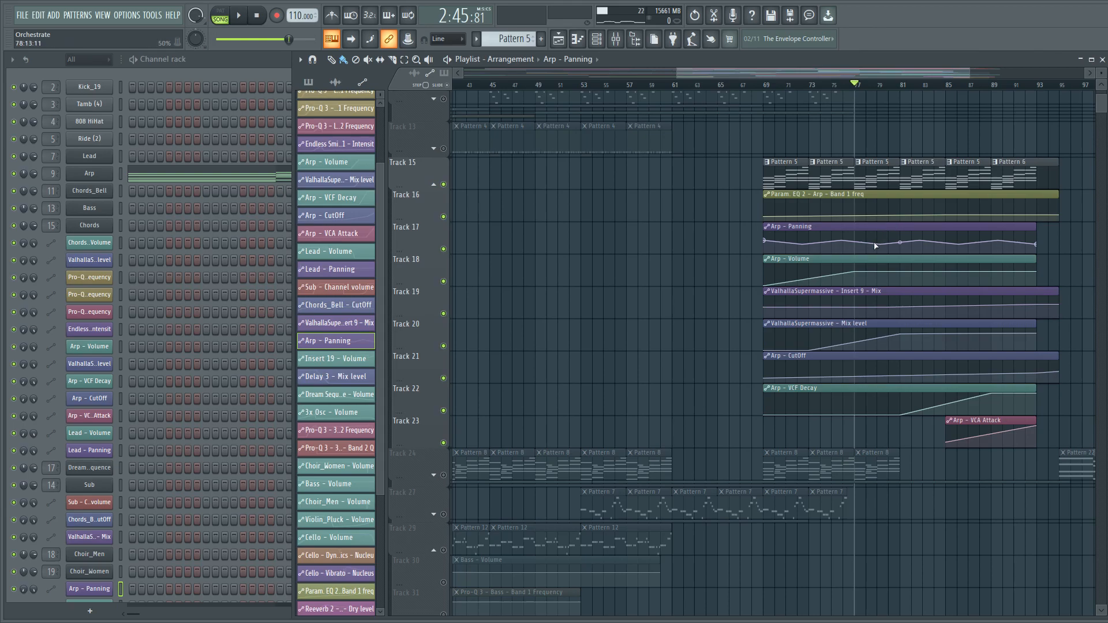
left_click(819, 259)
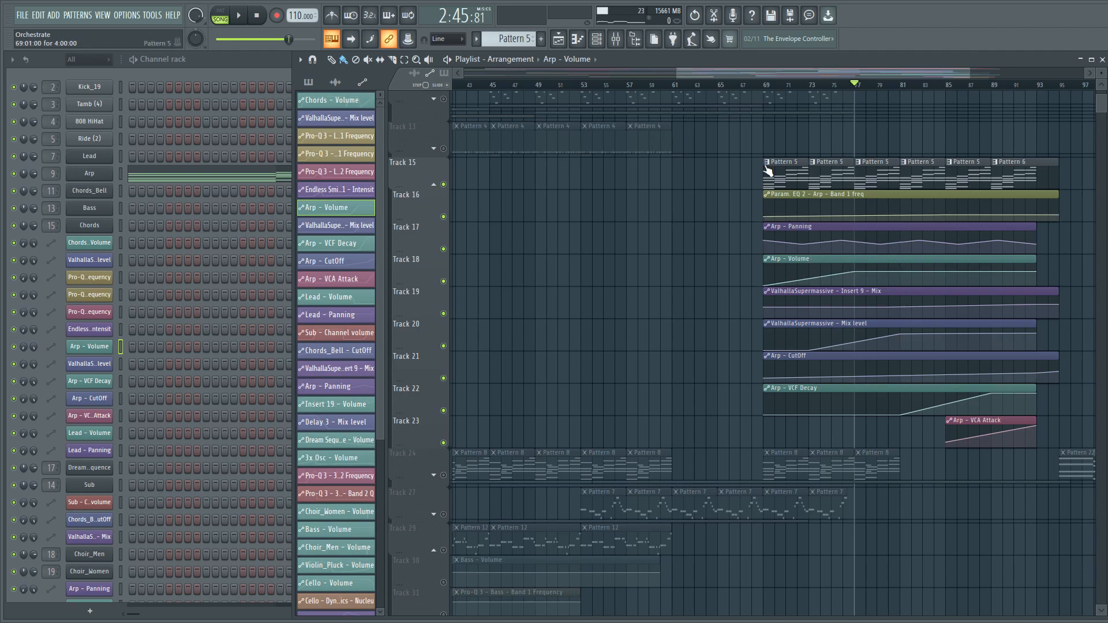
scroll(815, 295, "down", 1)
scroll(816, 295, "up", 4)
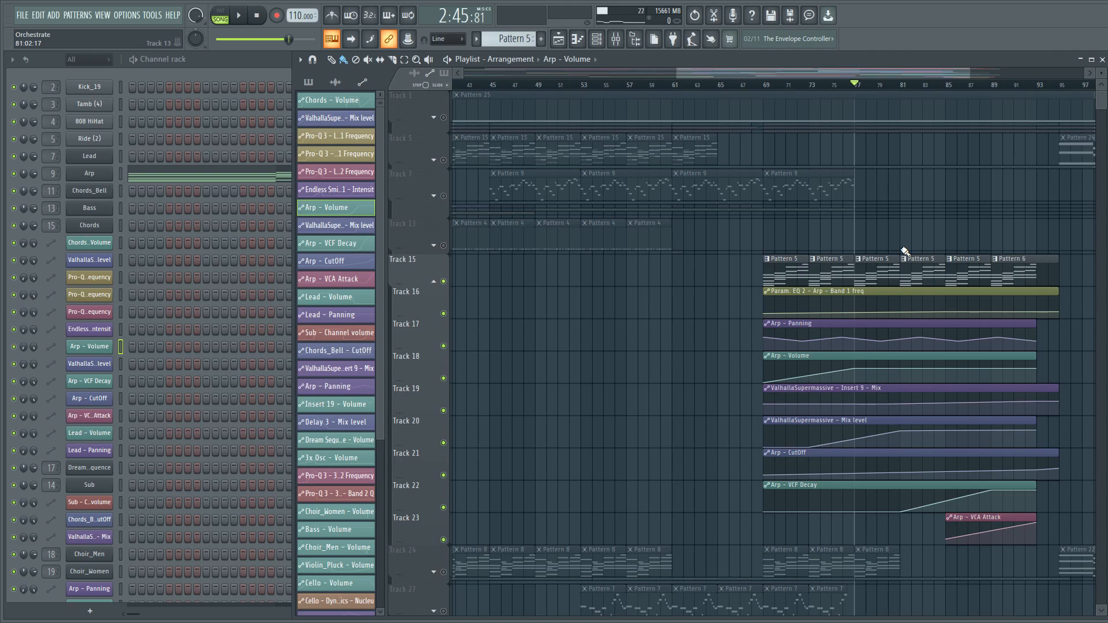
scroll(797, 193, "down", 1)
scroll(785, 347, "down", 3)
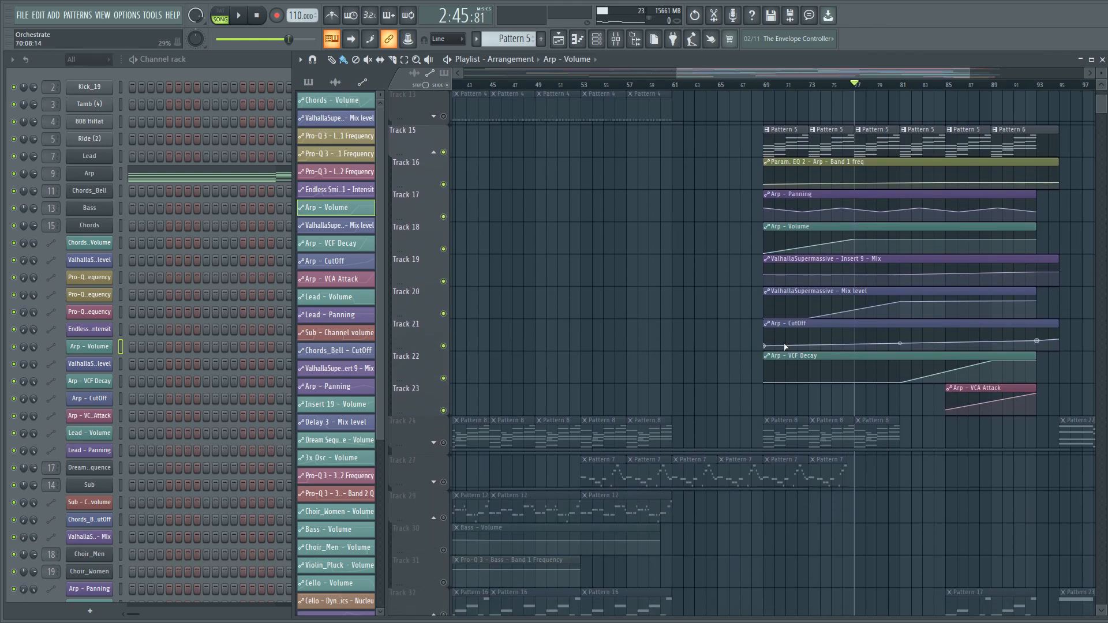
scroll(844, 336, "up", 2)
left_click(847, 342)
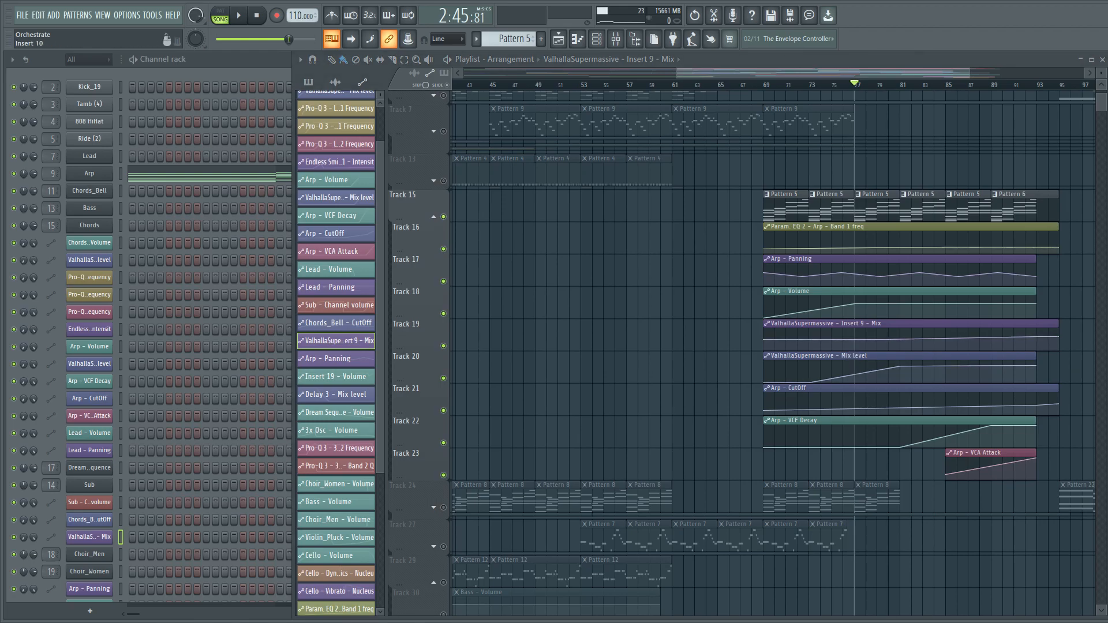
Step: Inspect ValhallaSupermassive on Insert 10 beside its mix automation clips, and close the plugin
left_click_drag(1107, 173, 348, 202)
mouse_move(811, 304)
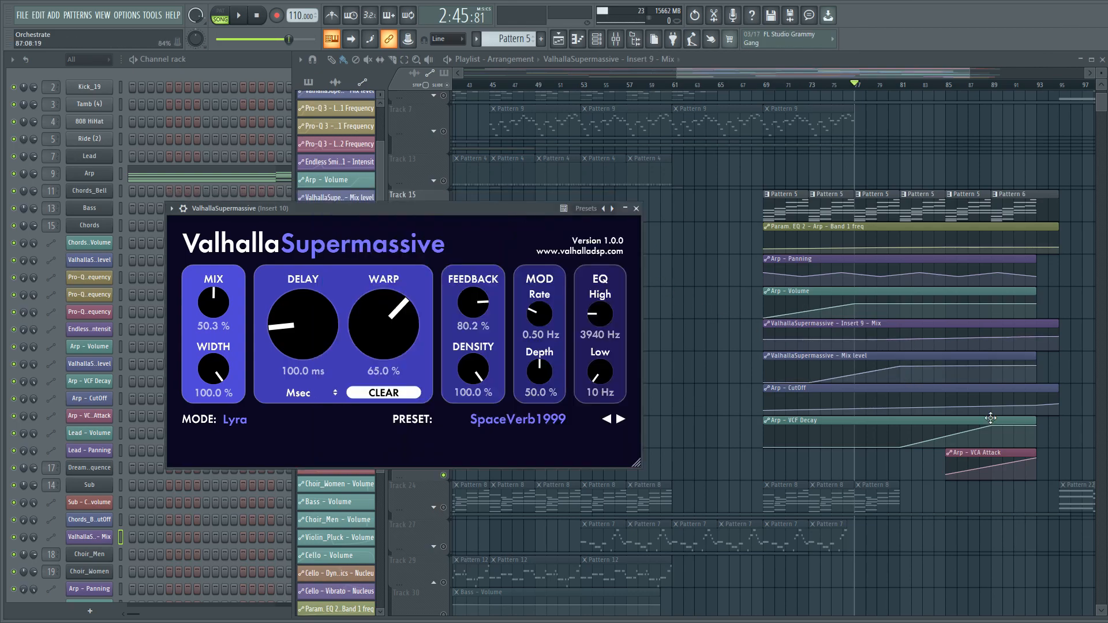
left_click_drag(523, 208, 448, 217)
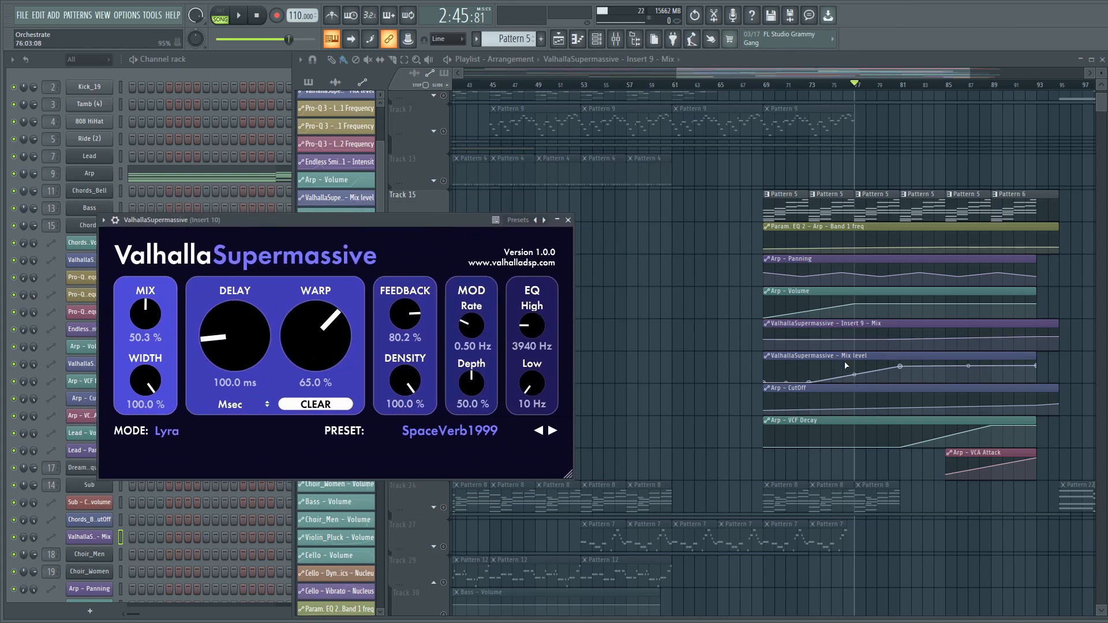
left_click(568, 220)
left_click(805, 387)
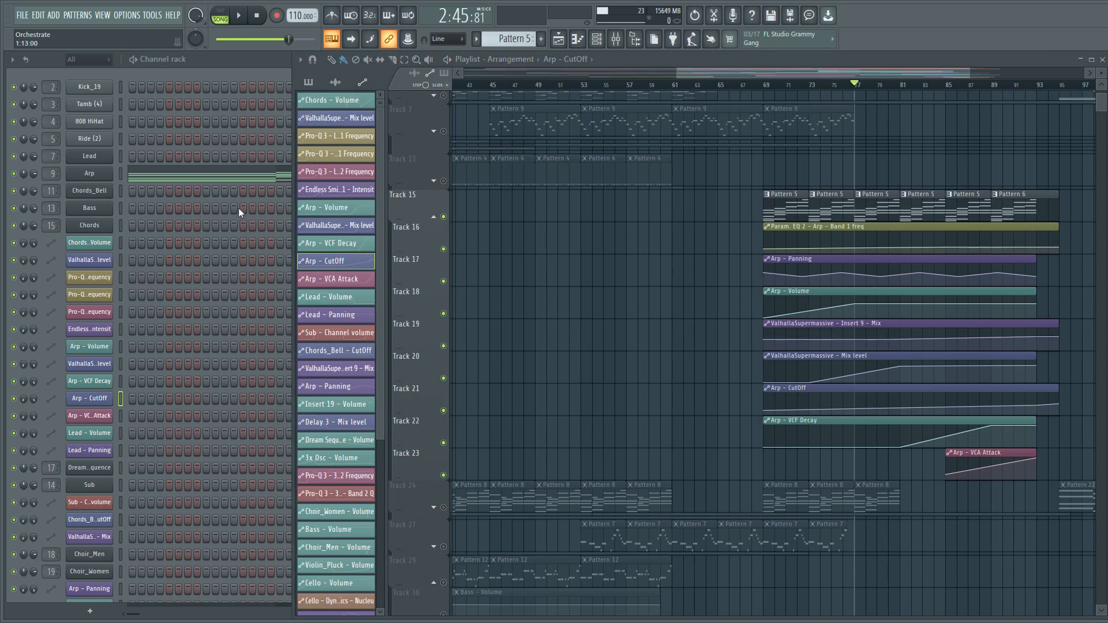
left_click(90, 173)
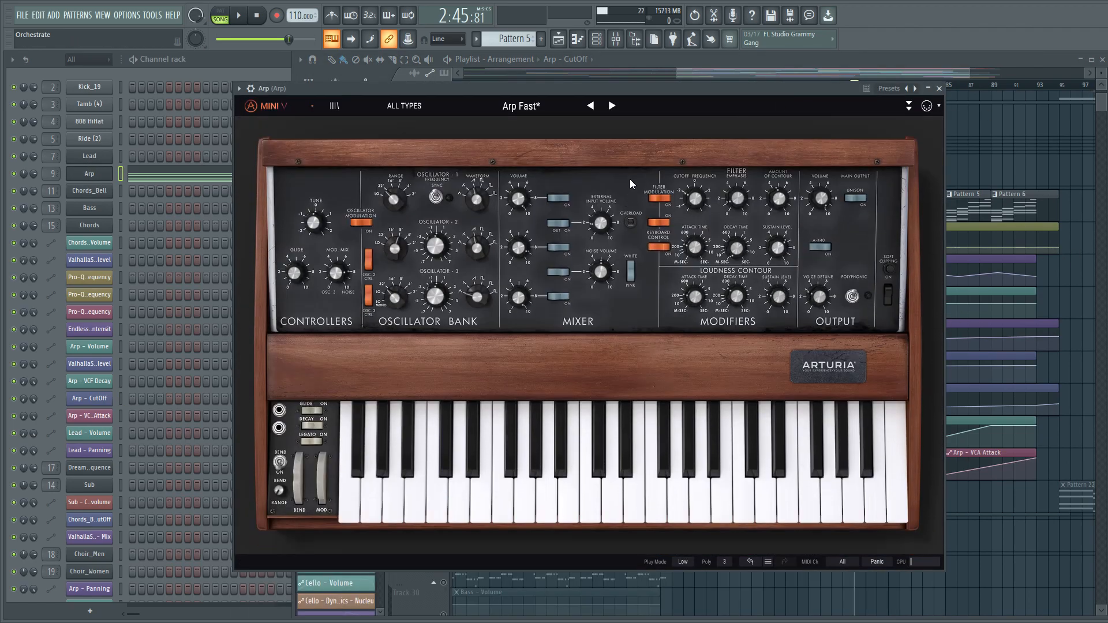
left_click_drag(684, 88, 460, 83)
left_click(827, 388)
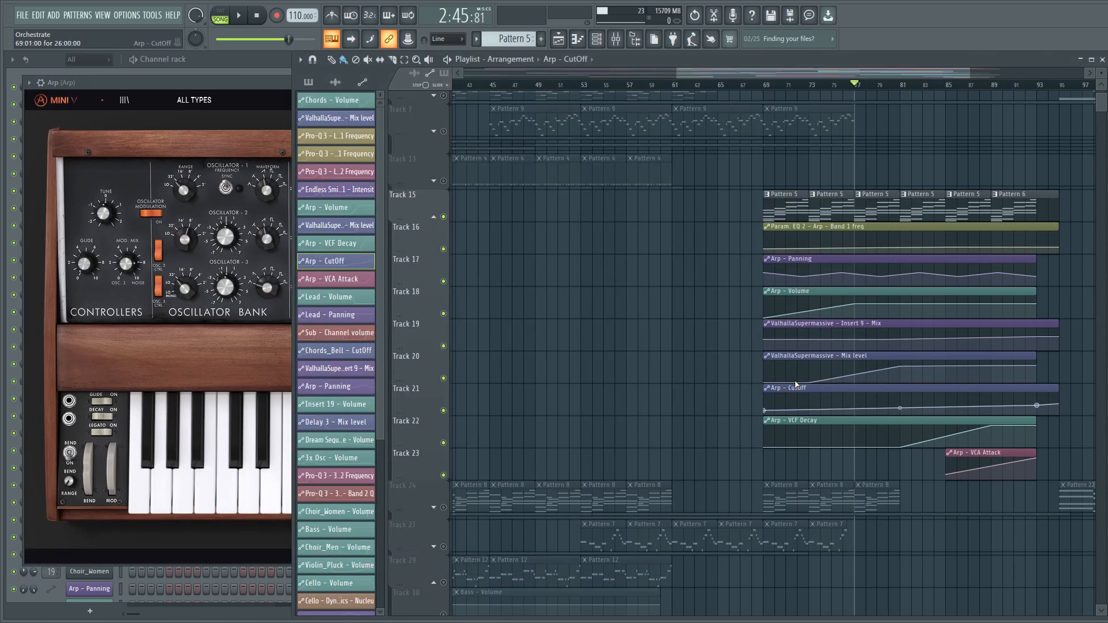
left_click(265, 89)
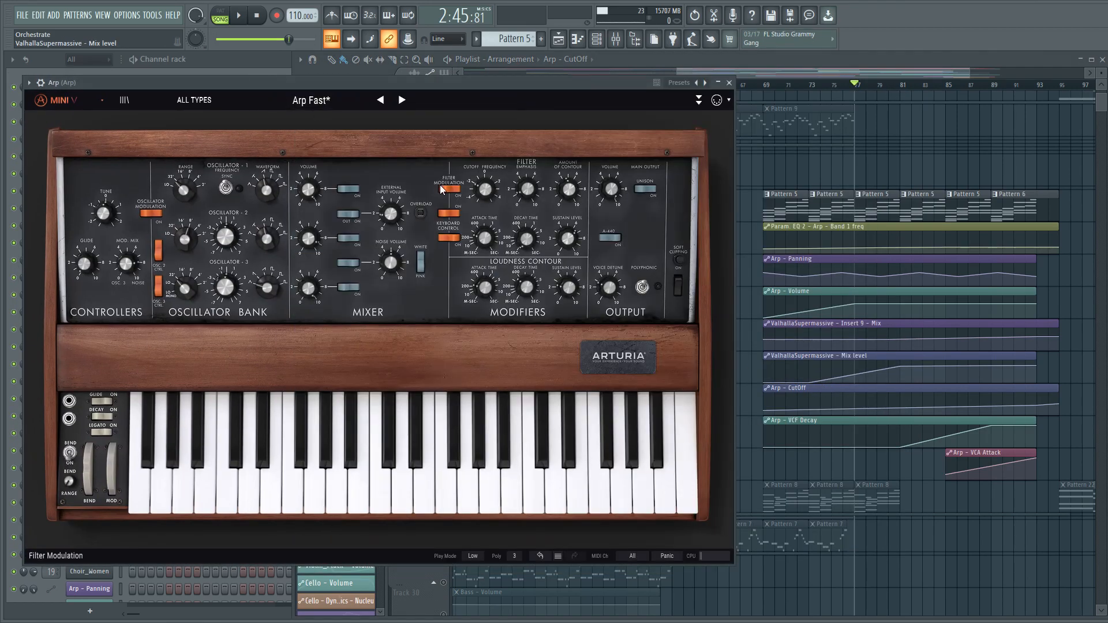
Step: Audition a note on the Mini V keyboard and examine the filter's cutoff frequency and attack time knobs
mouse_move(492, 193)
left_click(384, 495)
left_click(384, 495)
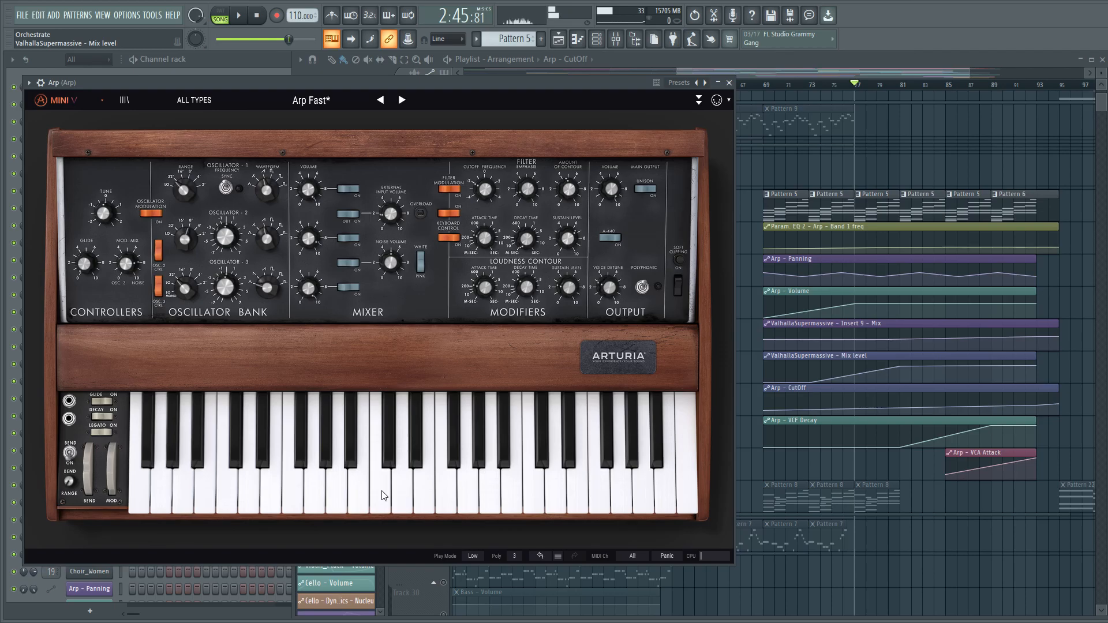
left_click(382, 496)
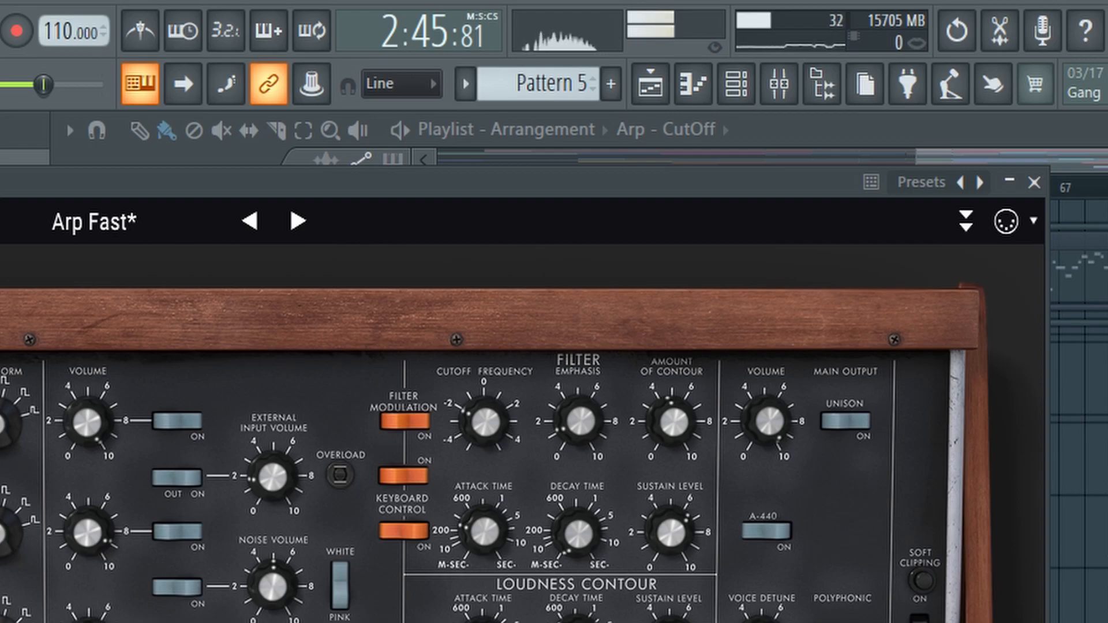
mouse_move(489, 431)
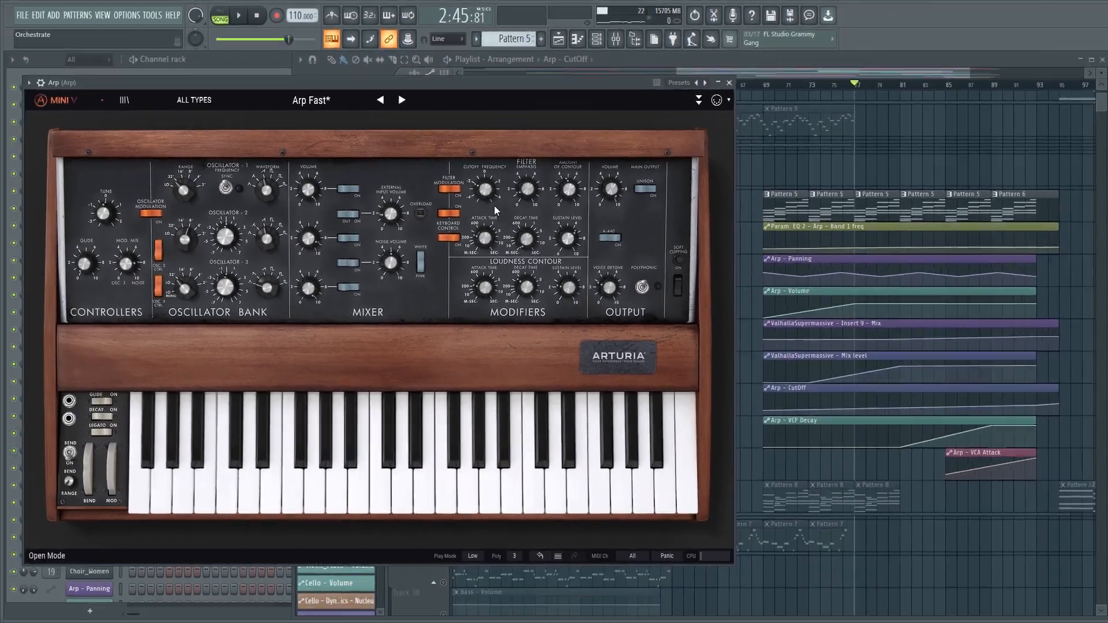
mouse_move(491, 246)
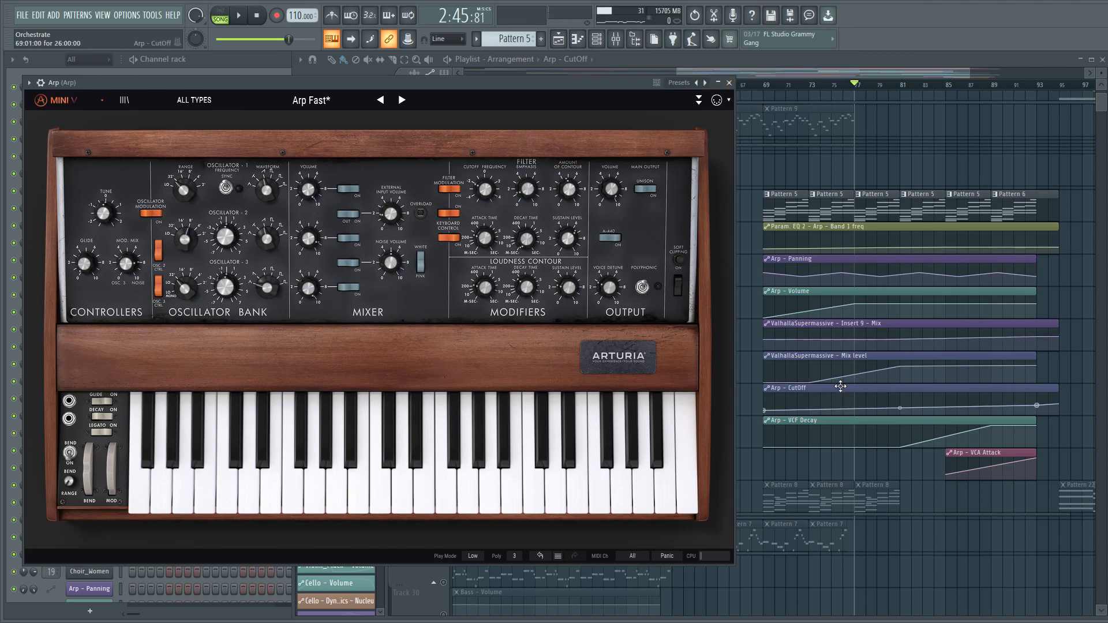
Step: Compare the Mini V's automated filter cutoff with the playhead at bar 69 and at bar 93
left_click(769, 88)
left_click_drag(269, 81, 262, 85)
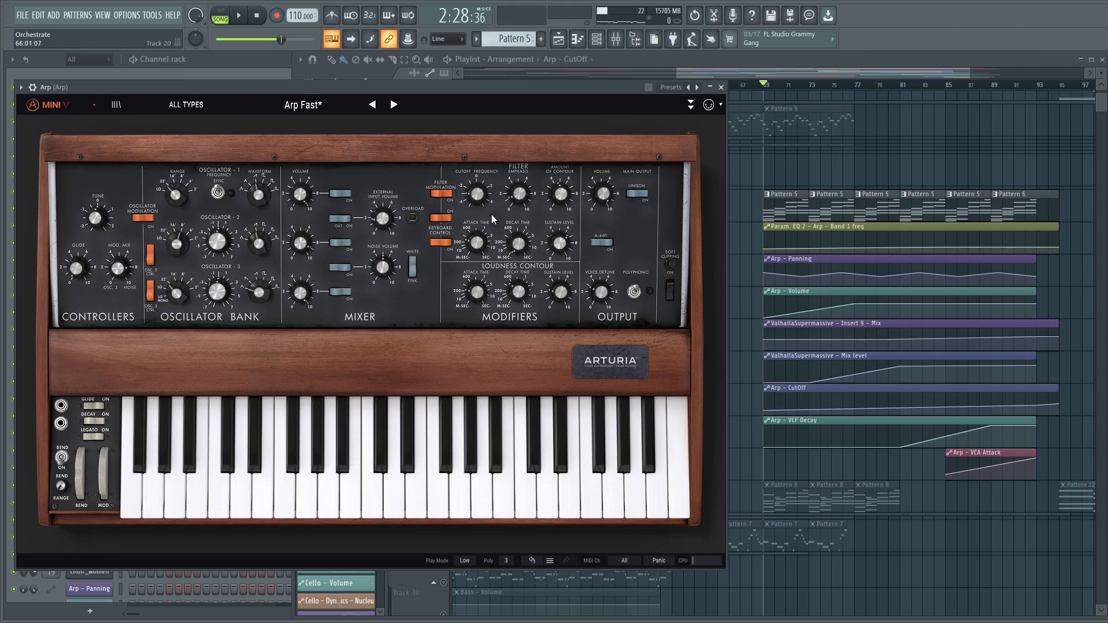
mouse_move(477, 197)
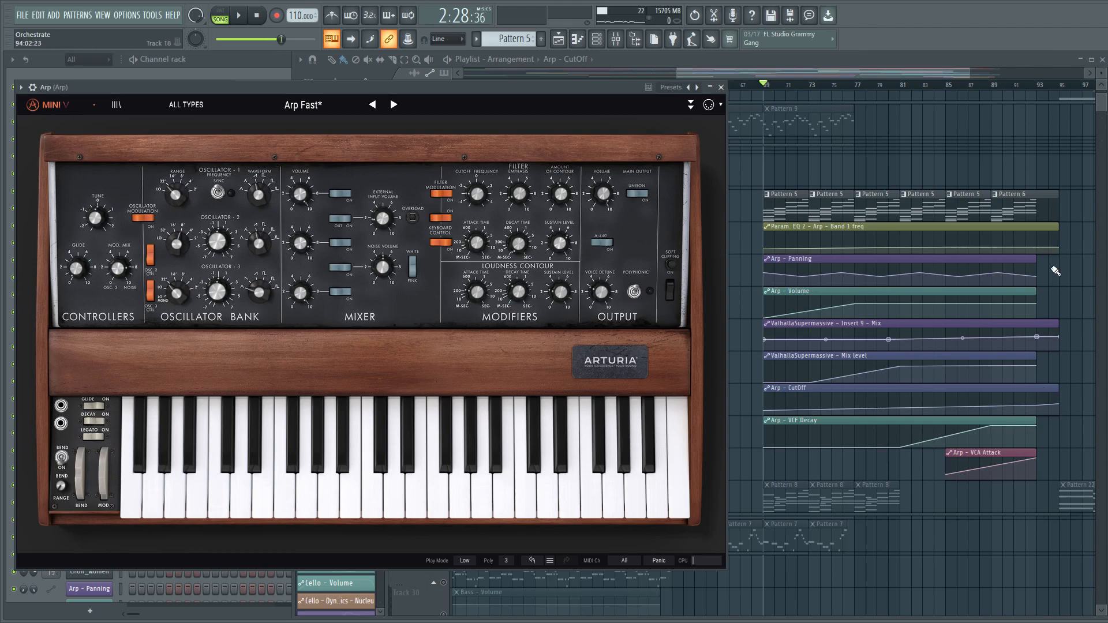
left_click(1037, 85)
left_click(281, 88)
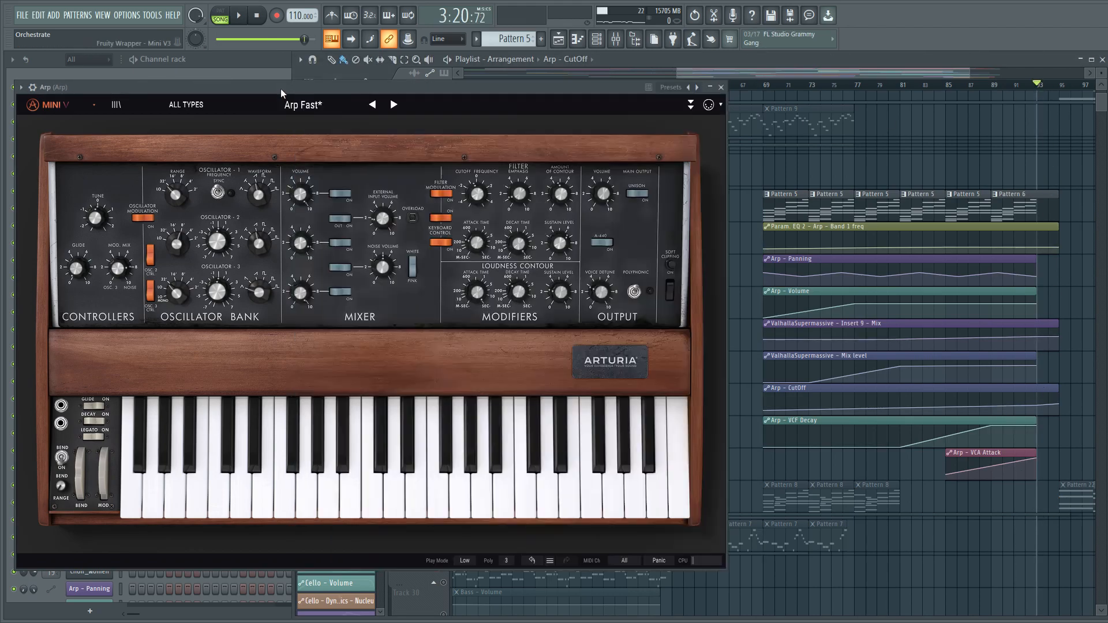
mouse_move(479, 194)
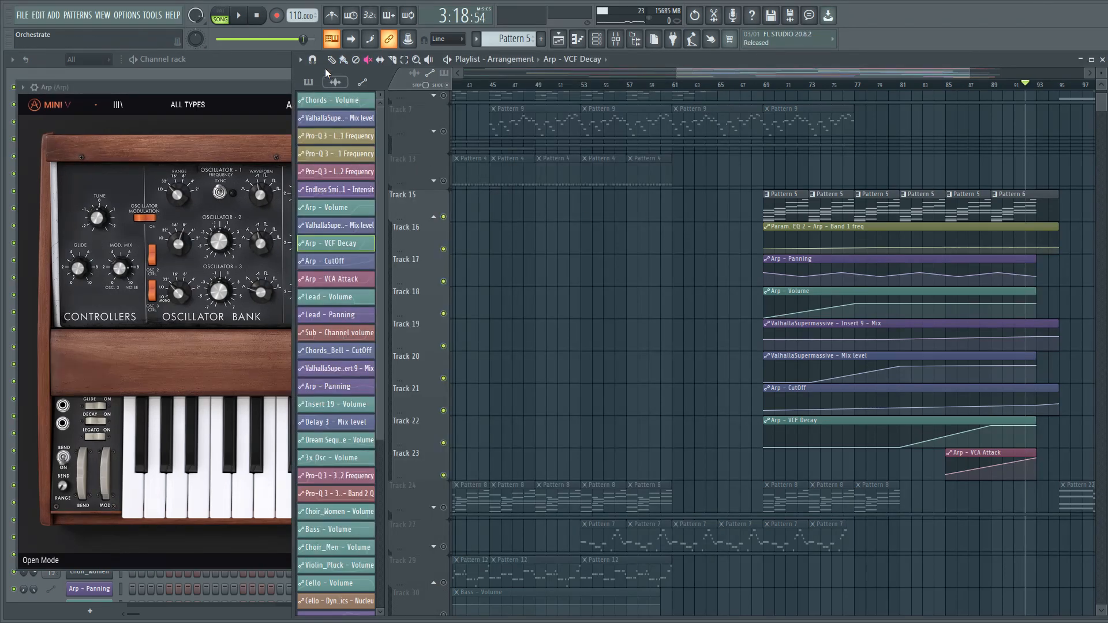
left_click(332, 60)
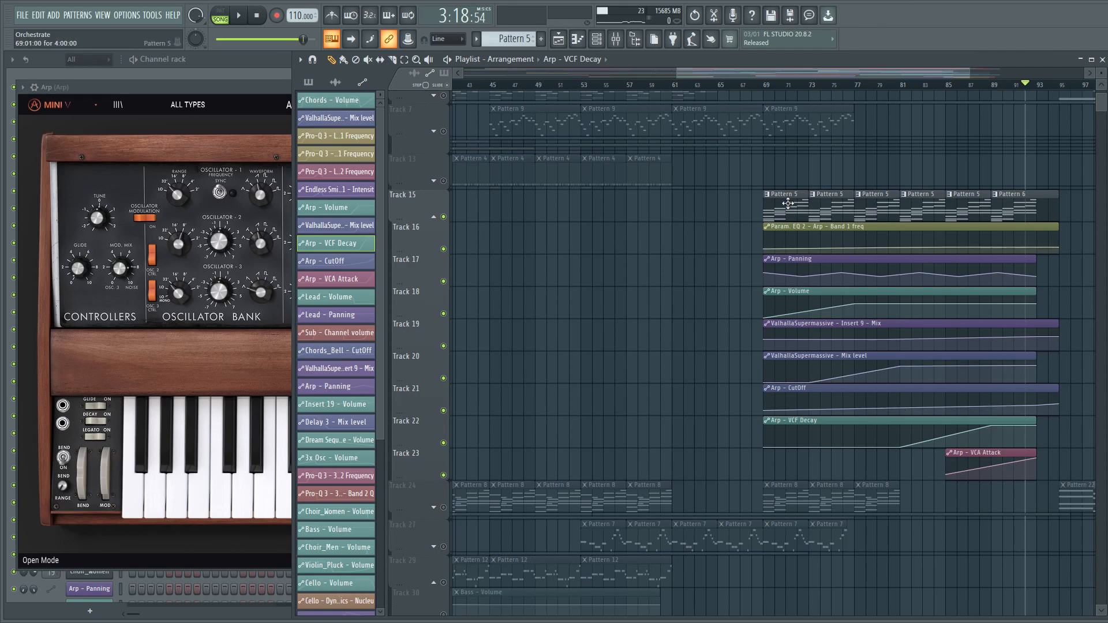
left_click(766, 86)
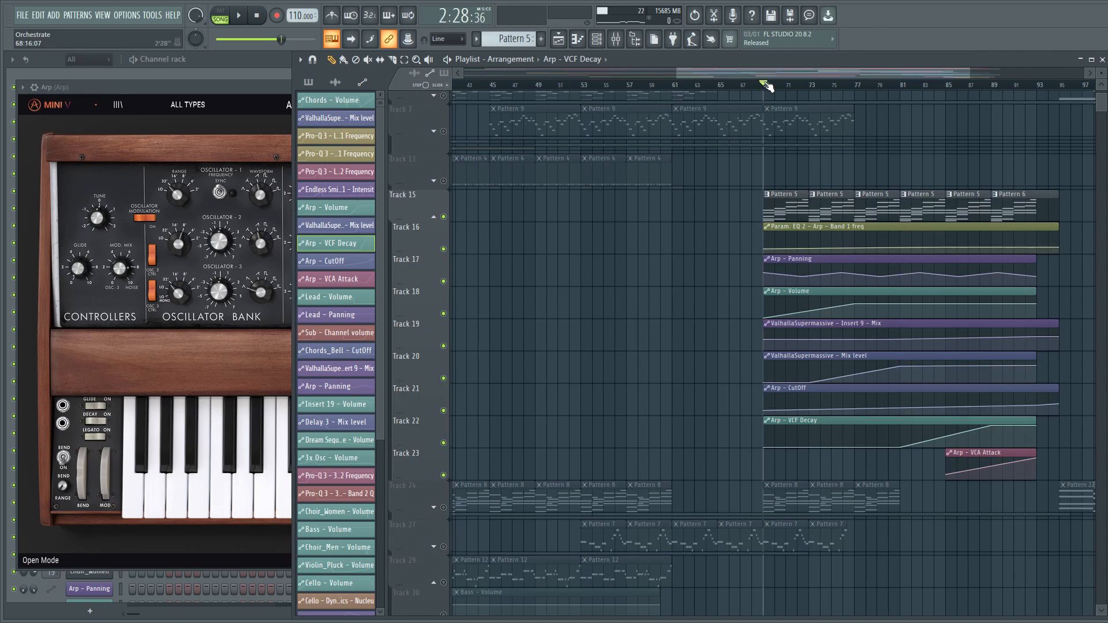
left_click(270, 89)
left_click(723, 87)
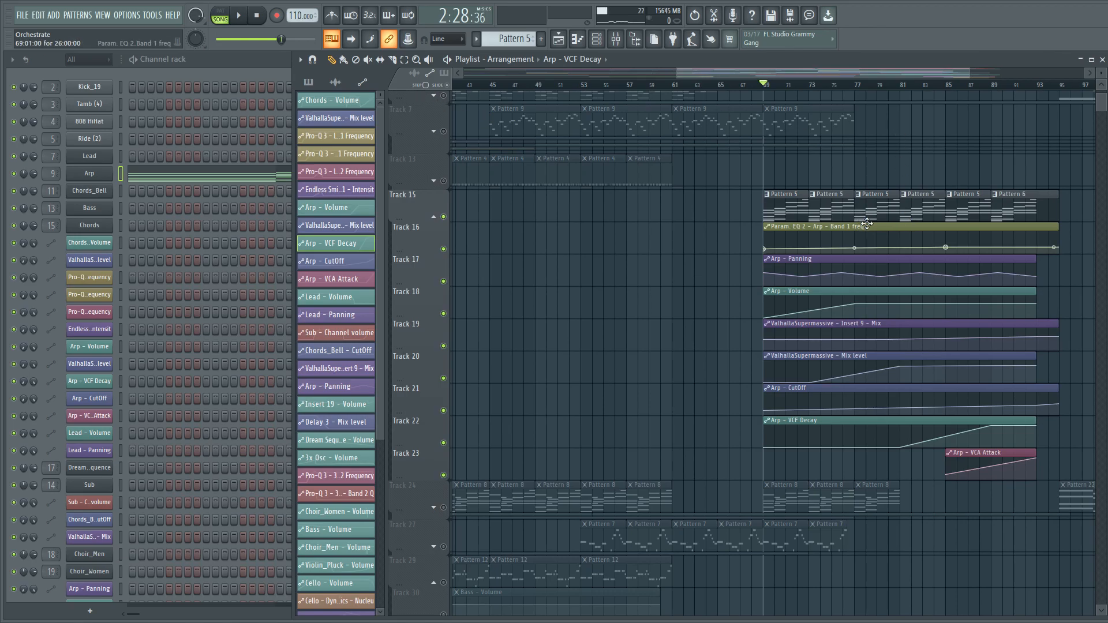
Step: Mute every Arp automation clip on Tracks 16 to 23 except Arp - Volume on Track 18
key("t")
mouse_move(815, 338)
left_mouse_down()
mouse_move(866, 412)
mouse_move(989, 456)
left_mouse_up()
left_click(914, 266)
left_click(814, 232)
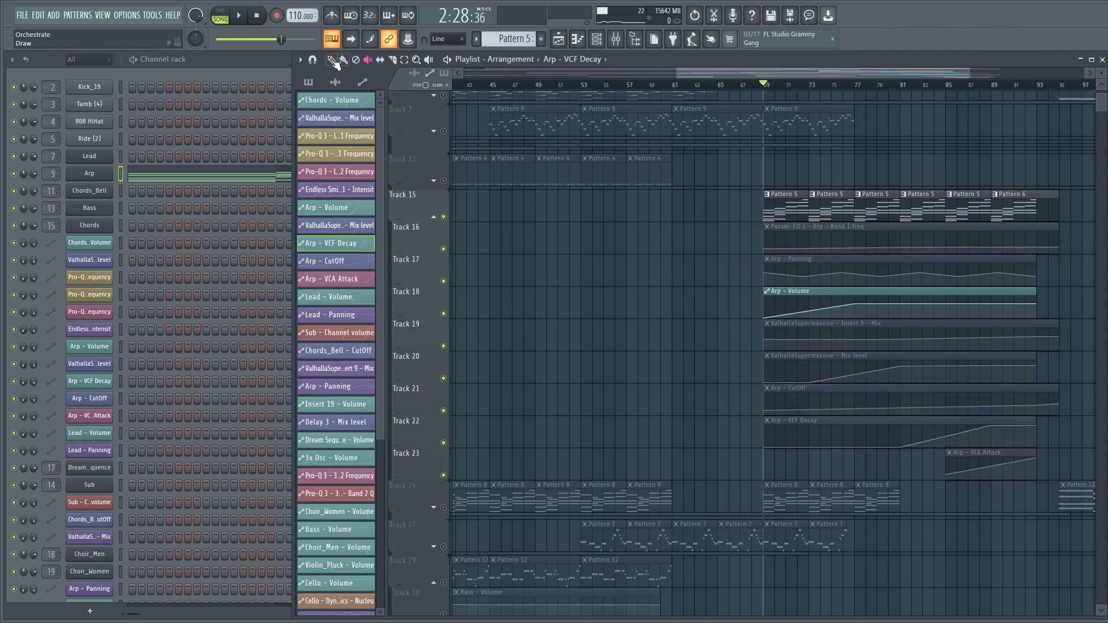
Step: Audition the Arp with only its volume automation from bar 69, skipping ahead to bars 77, 81, 85 and 89
key("space")
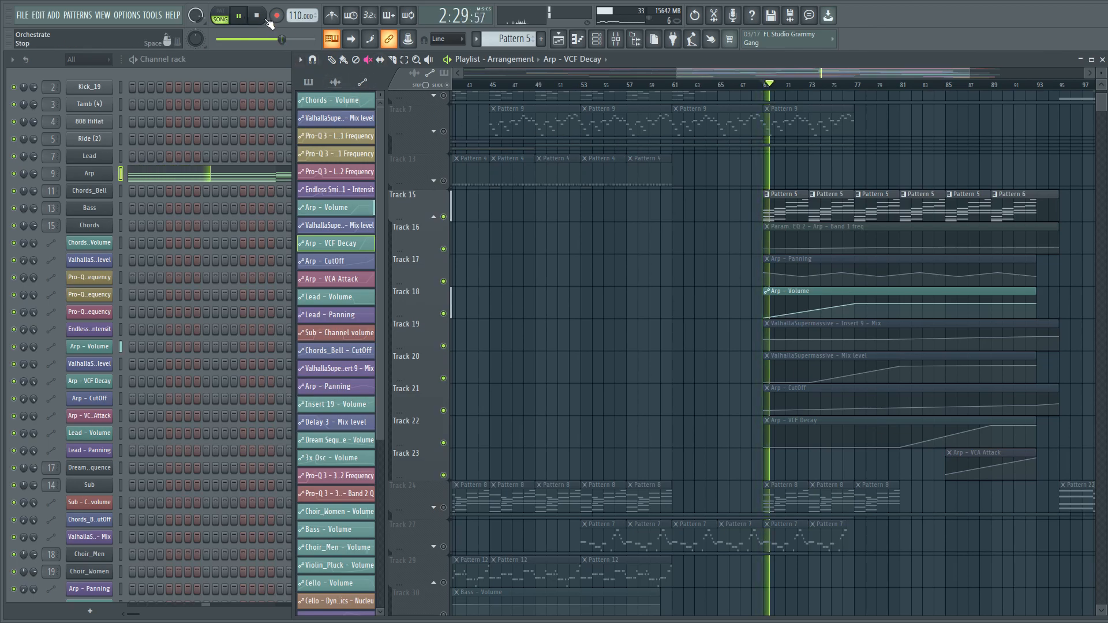
left_click(331, 60)
left_click(853, 85)
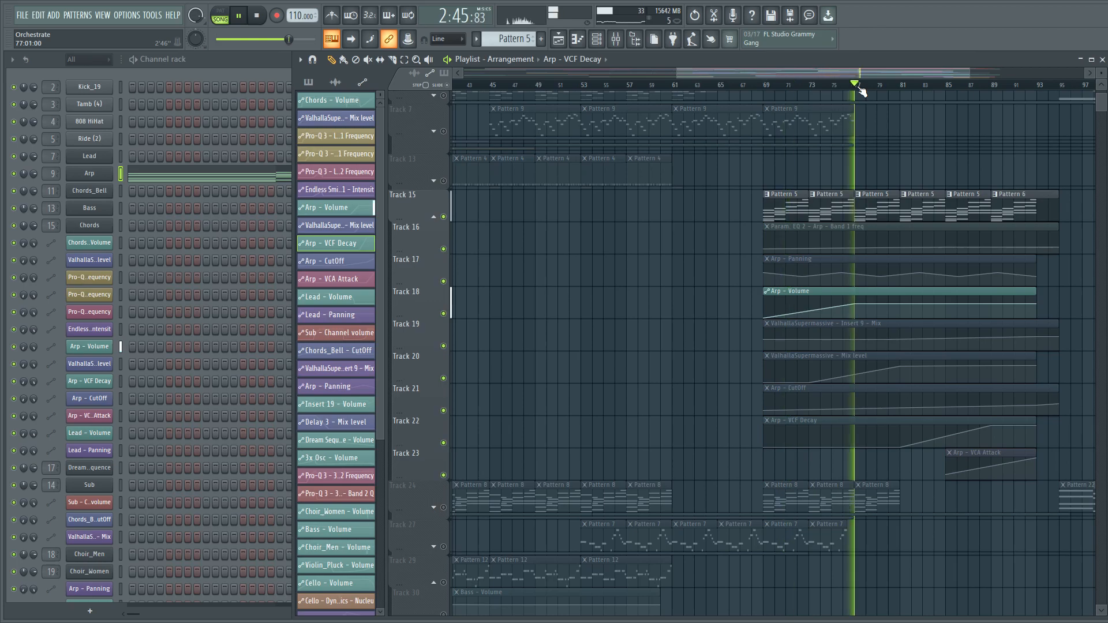
left_click(901, 85)
left_click(948, 86)
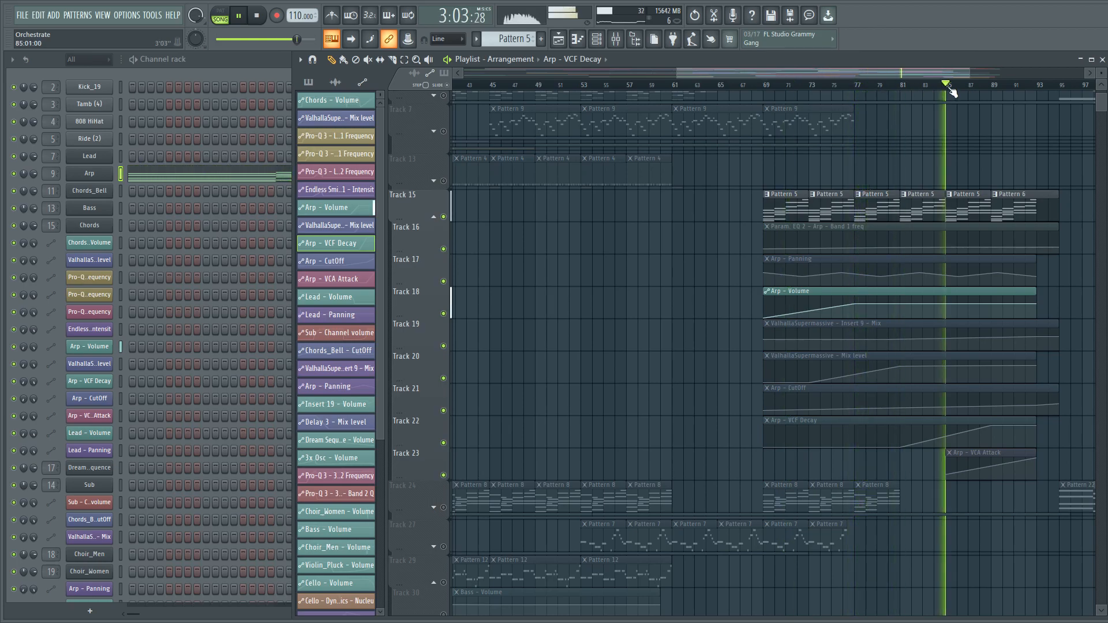
left_click(994, 87)
key("space")
Step: Unmute the muted Arp automation clips on Tracks 16 to 23 and return to the Draw tool
left_click(368, 59)
mouse_move(832, 227)
left_mouse_down()
mouse_move(853, 403)
mouse_move(987, 464)
left_mouse_up()
left_click(331, 60)
Step: Audition the Arp with all its automation from bar 77 and again from about bar 88
left_click(866, 94)
left_click(858, 87)
left_click(238, 16)
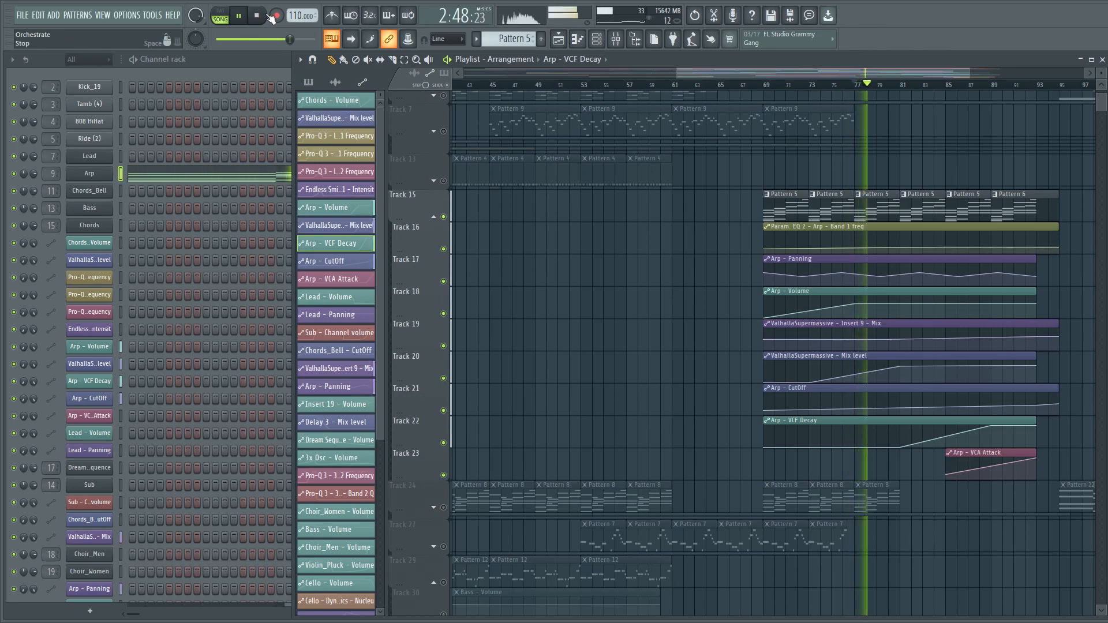
left_click(983, 90)
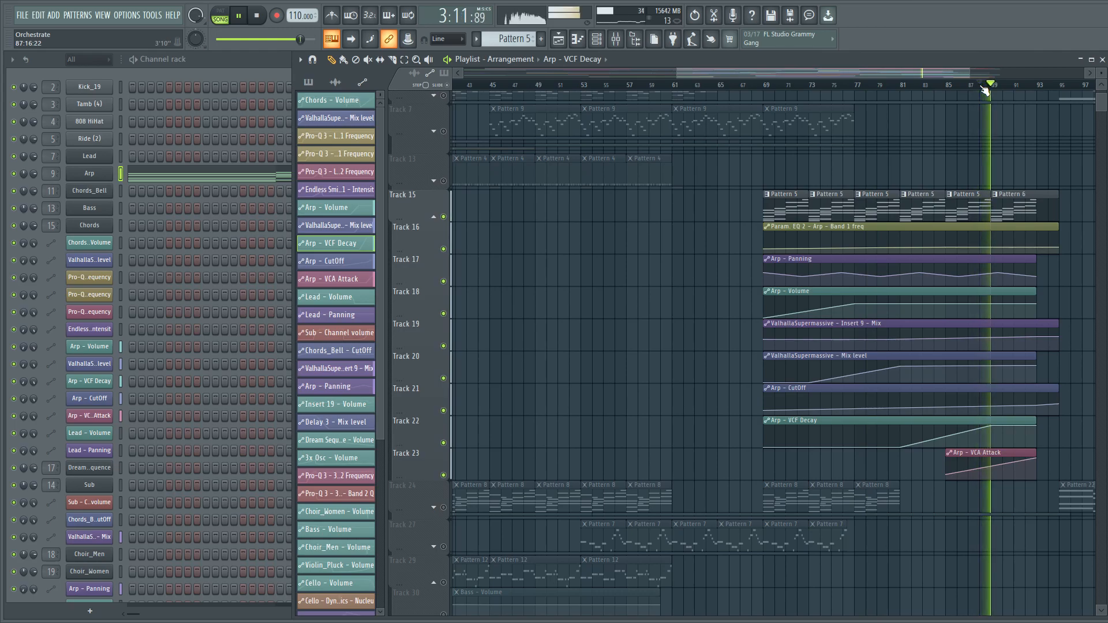
left_click(257, 16)
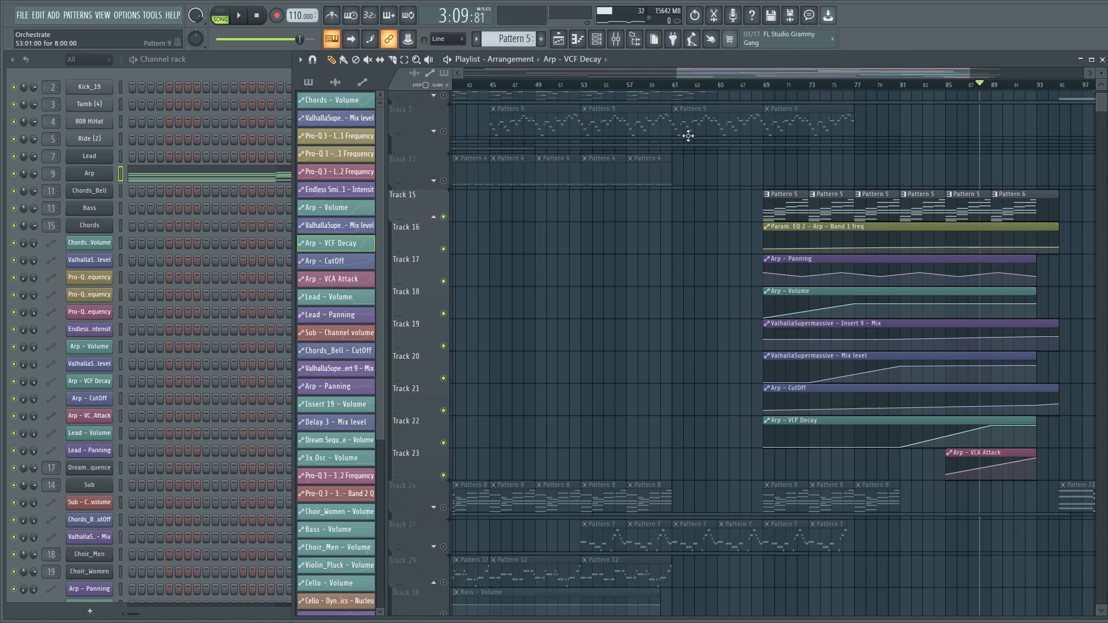
Step: Collapse the tracks grouped under Track 15, unsolo them and look over the full arrangement
left_click(434, 218)
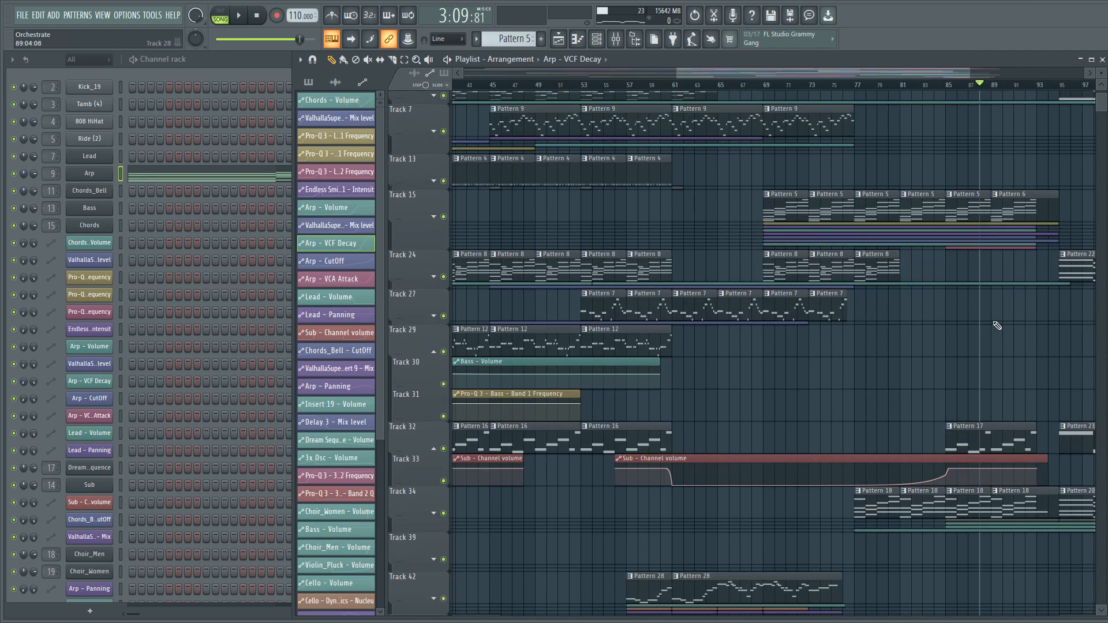
scroll(832, 300, "down", 3)
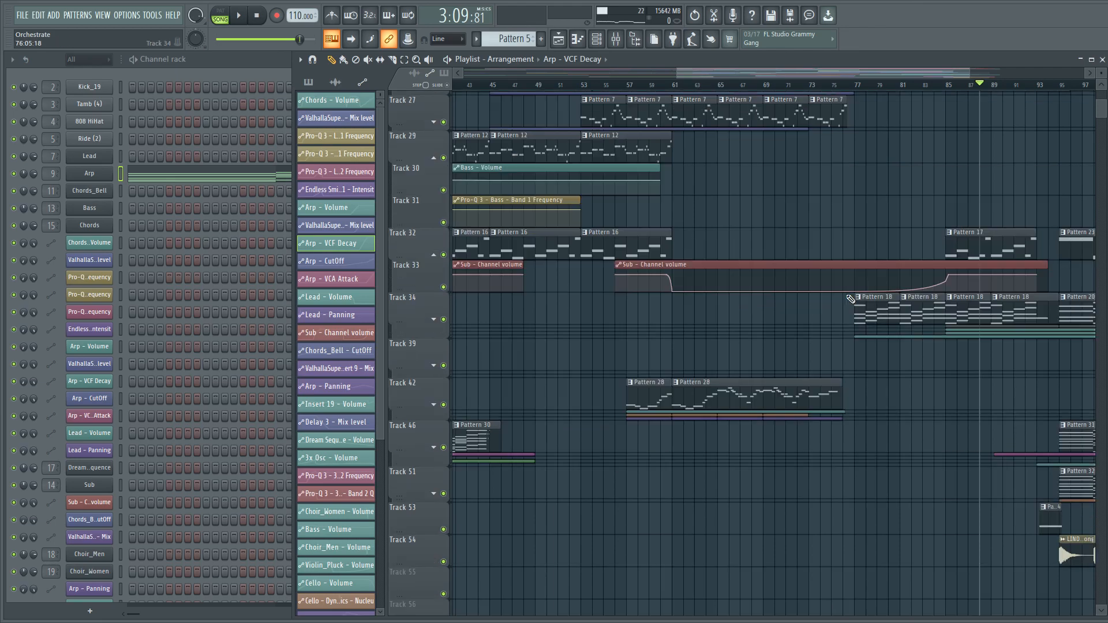
scroll(854, 298, "up", 4)
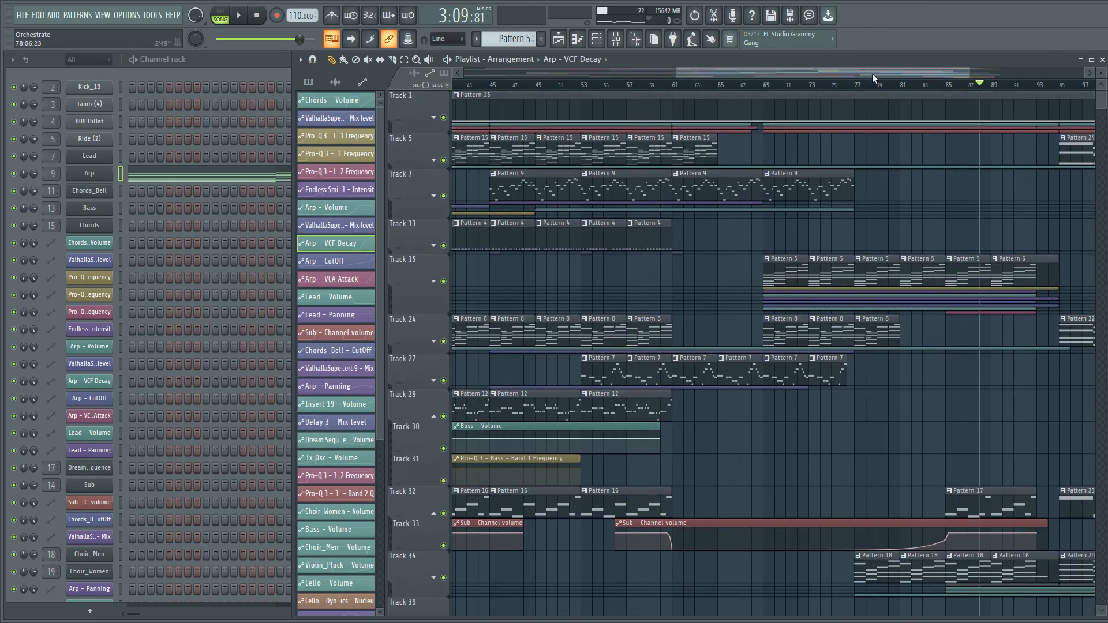
scroll(872, 74, "down", 5)
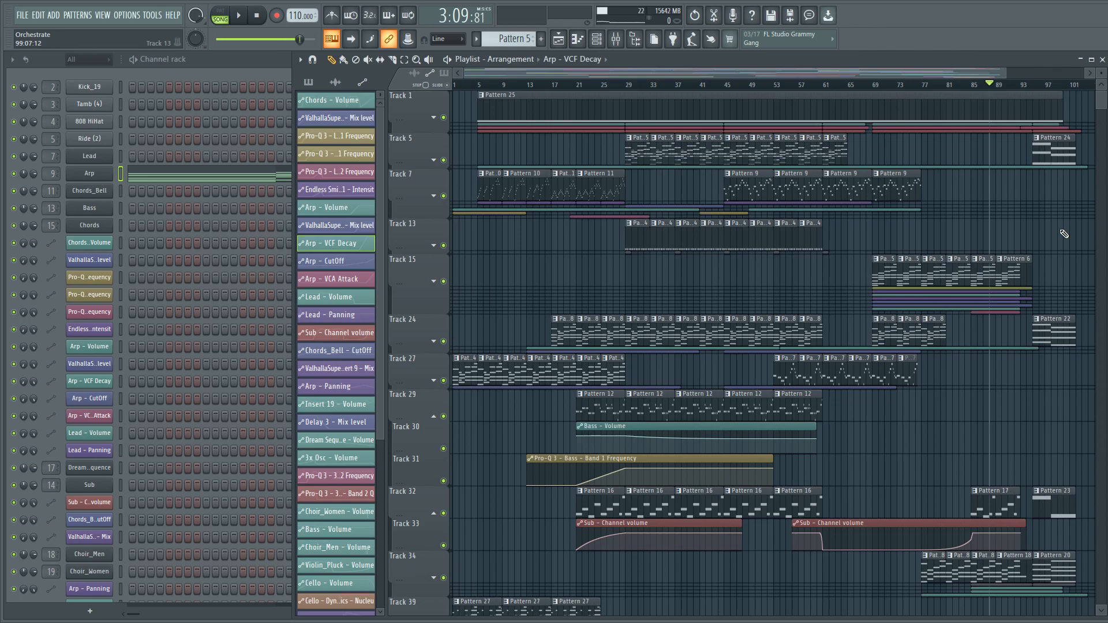
Step: Collapse the automation tracks grouped under Tracks 32 and 29, and set the playhead at bar 69
left_click(434, 513)
left_click(434, 417)
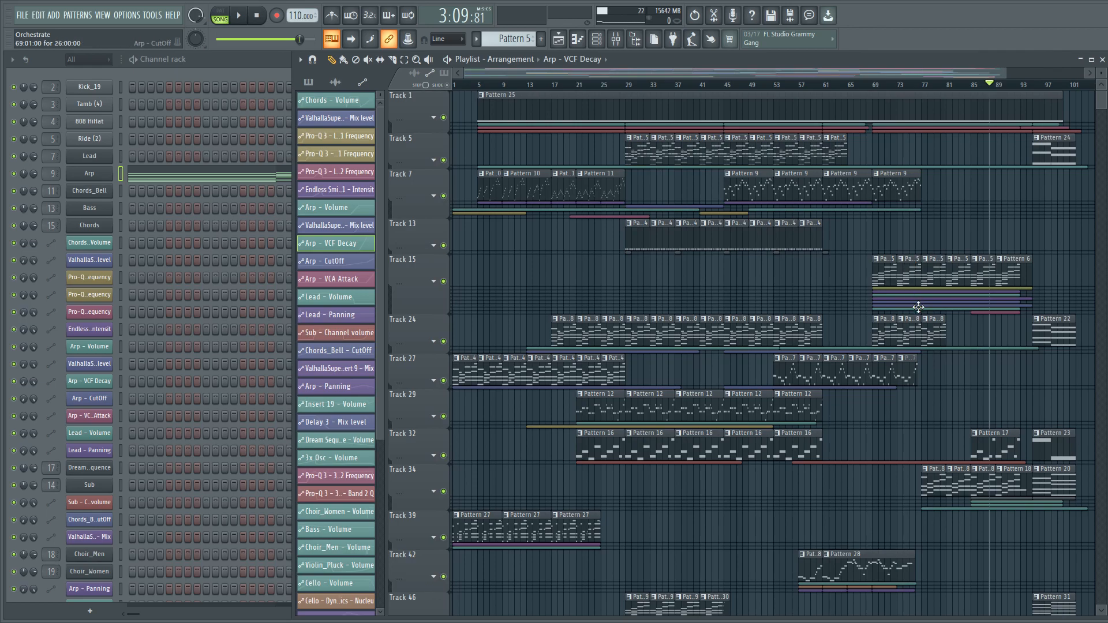
left_click(874, 85)
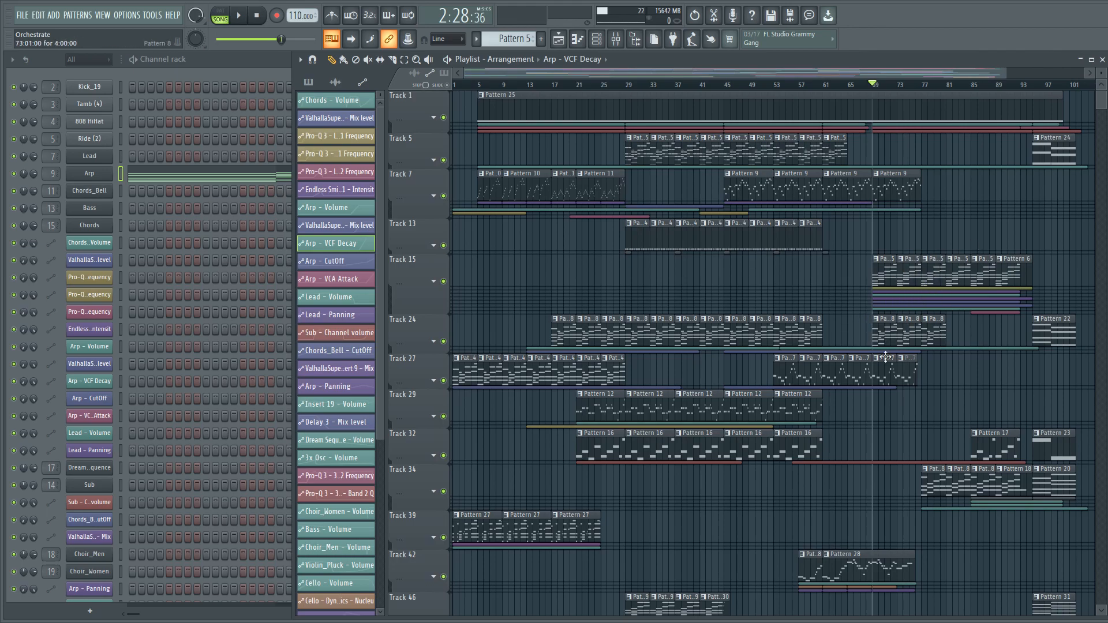
Step: Mute Track 42 and play the arrangement from bar 69 without it, stopping around bar 77
scroll(892, 330, "down", 4)
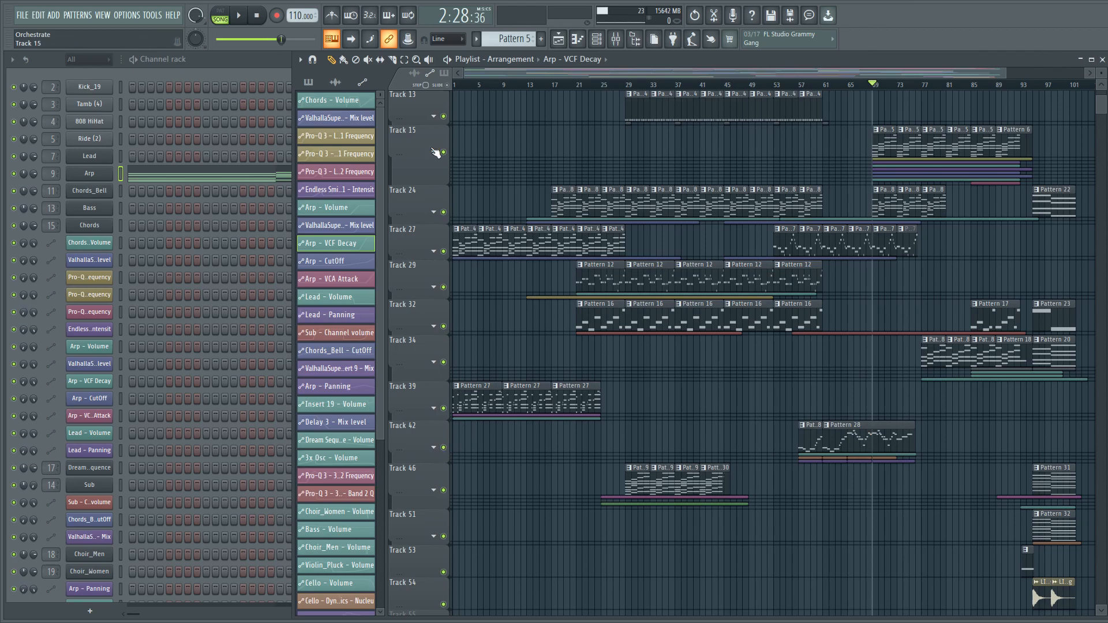
left_click(444, 448)
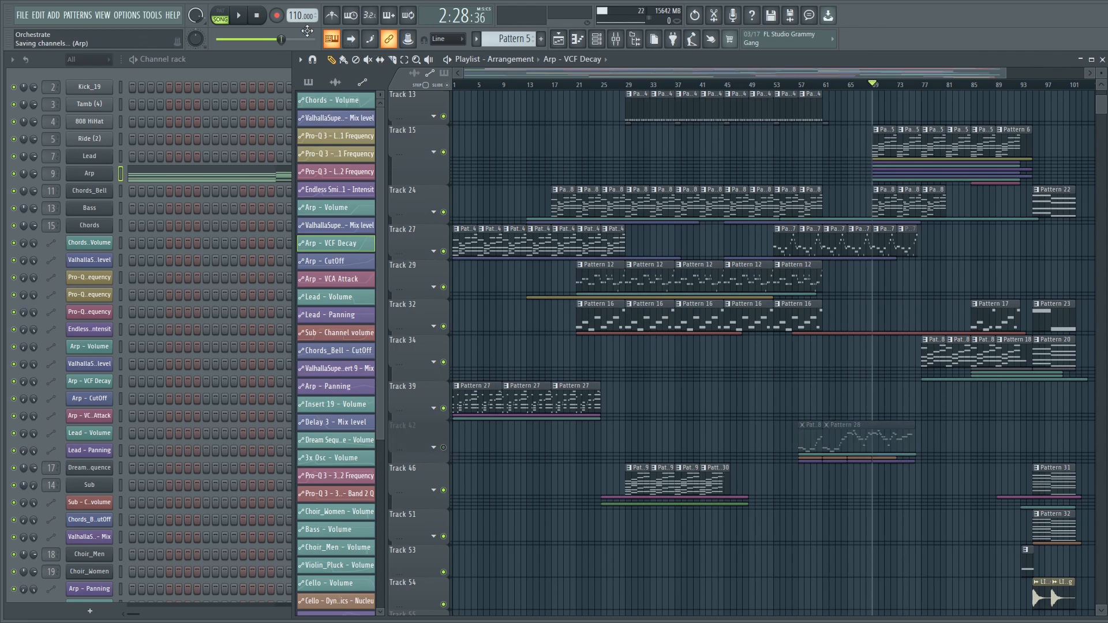
left_click(242, 16)
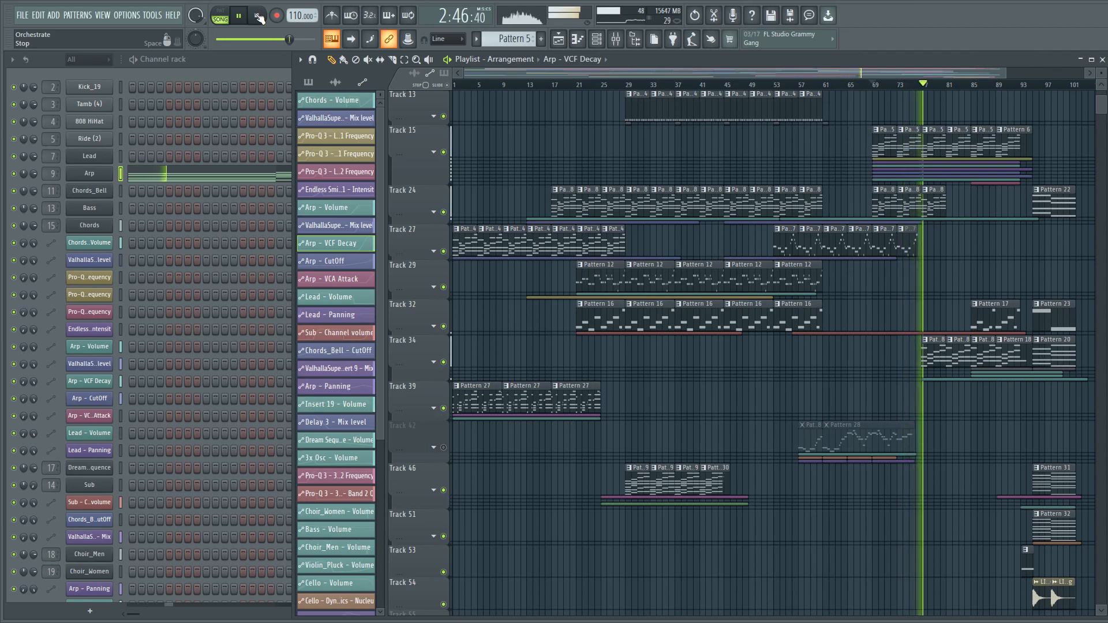
left_click(259, 17)
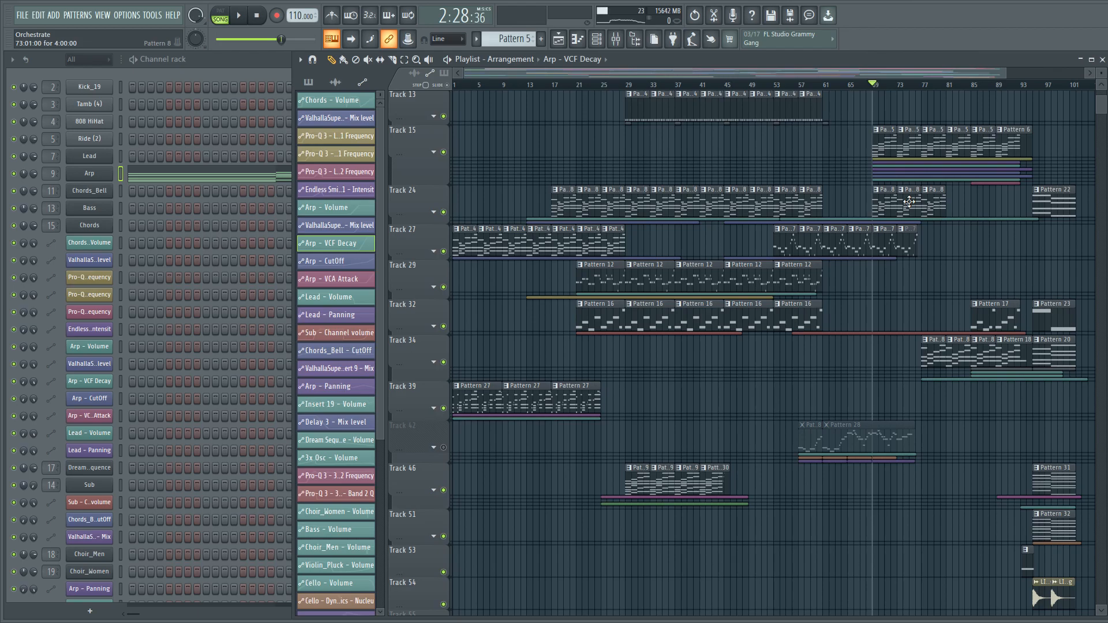
Step: Expand the tracks grouped under Track 34 and audition the Pattern 18 clip at bar 77 on its own
scroll(942, 207, "up", 3)
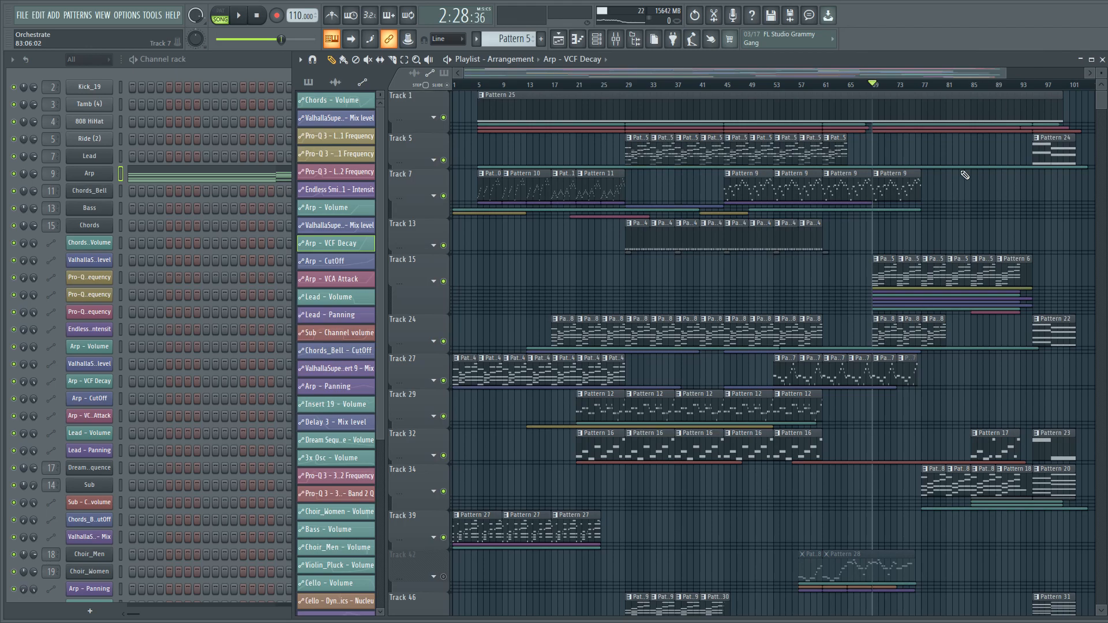
scroll(979, 280, "down", 3)
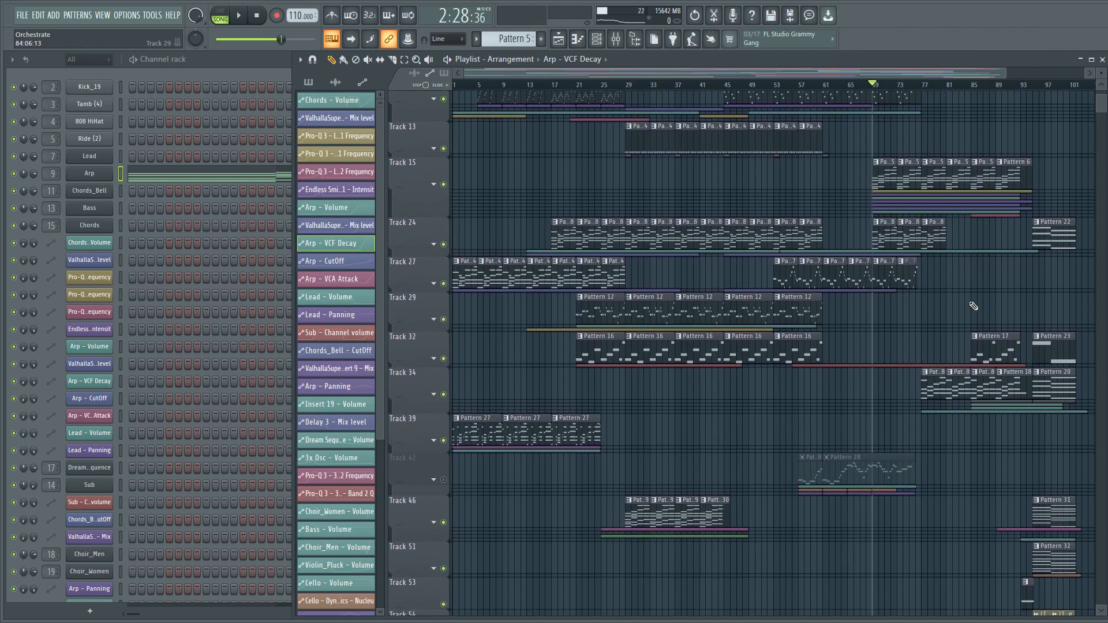
scroll(936, 78, "up", 5)
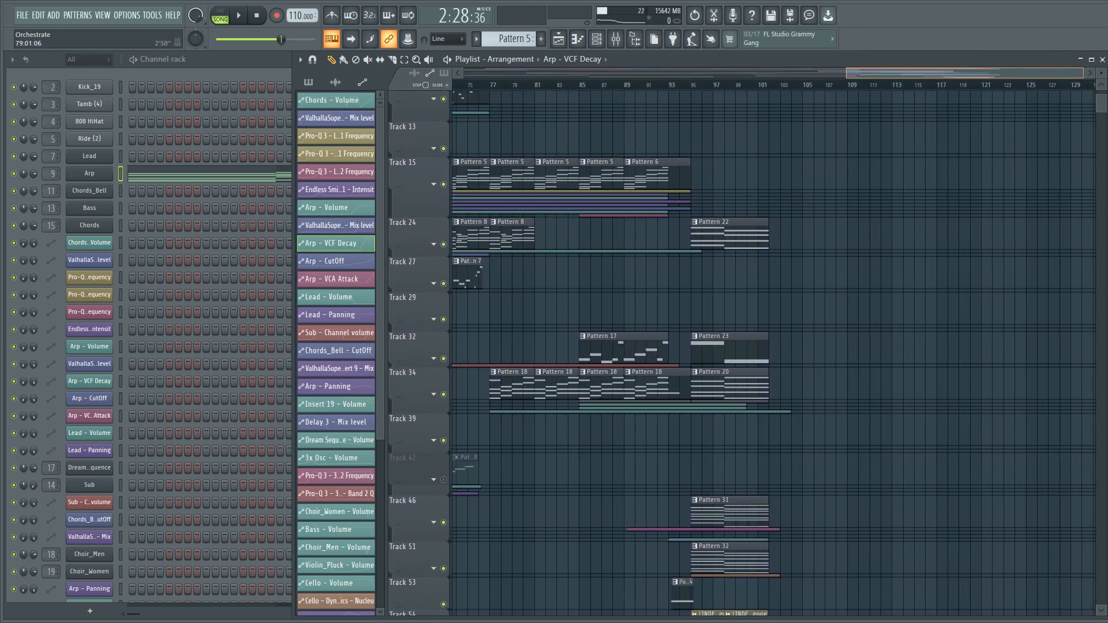
left_click(434, 395)
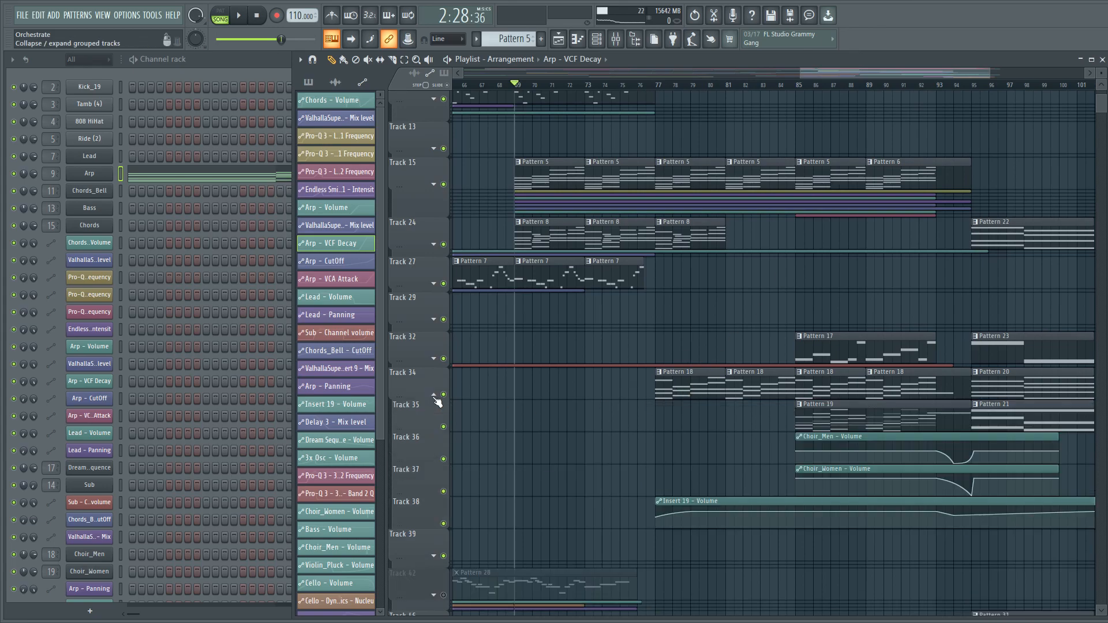
left_click(660, 391)
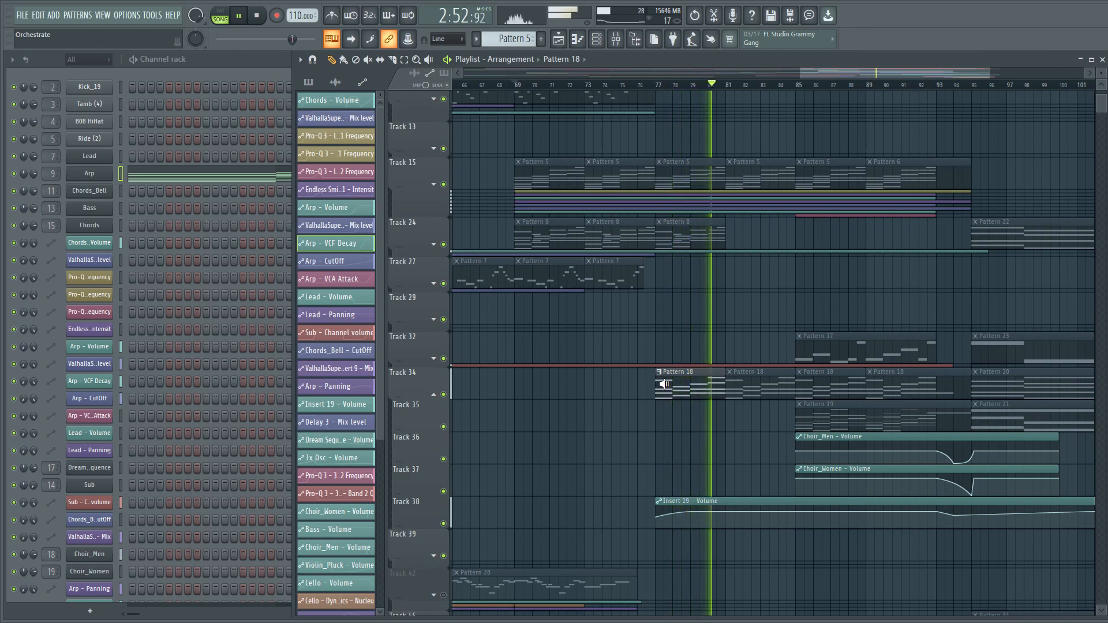
left_click(664, 384)
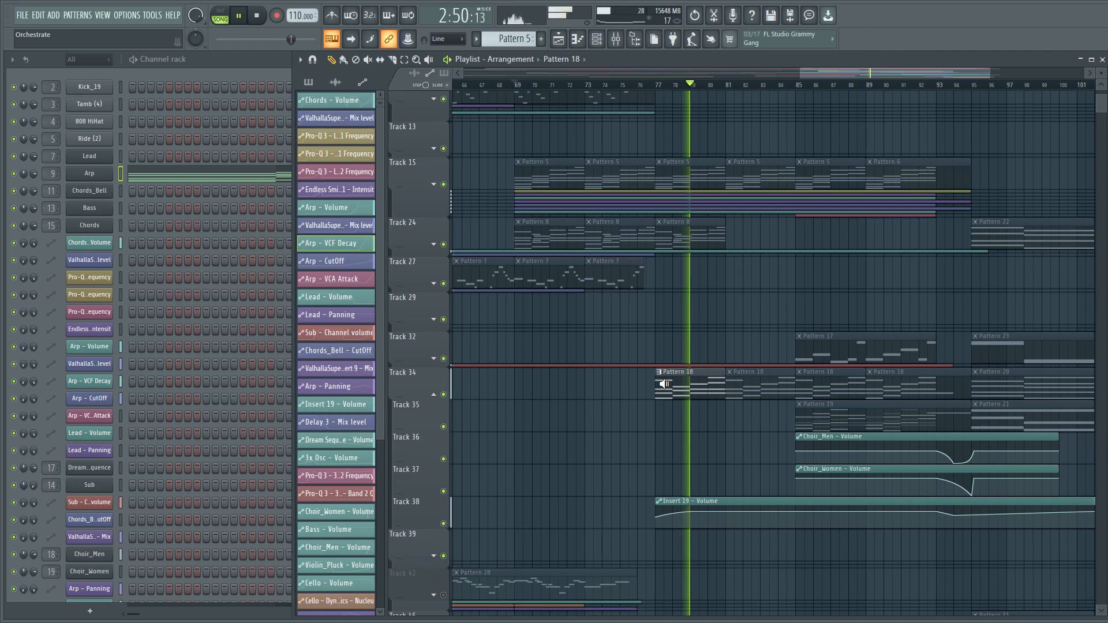
Step: Open the Choir_Men channel's Omnisphere instrument from Pattern 18, browse its patch categories and close it
left_click(696, 381)
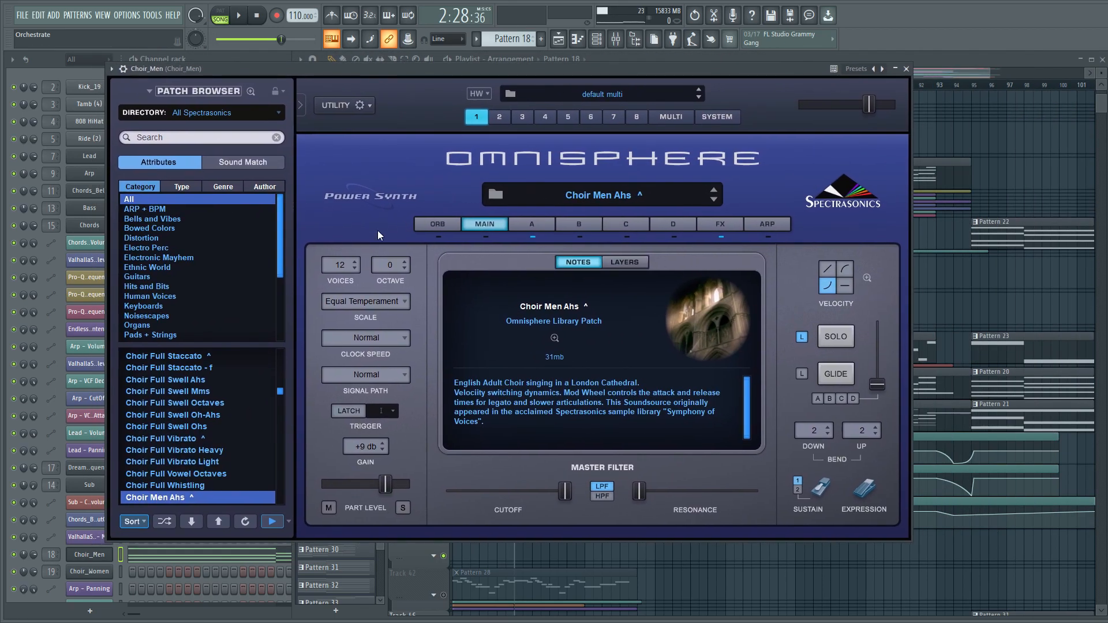
mouse_move(279, 241)
left_mouse_down()
mouse_move(279, 257)
mouse_move(278, 235)
left_mouse_up()
left_click_drag(282, 253, 278, 305)
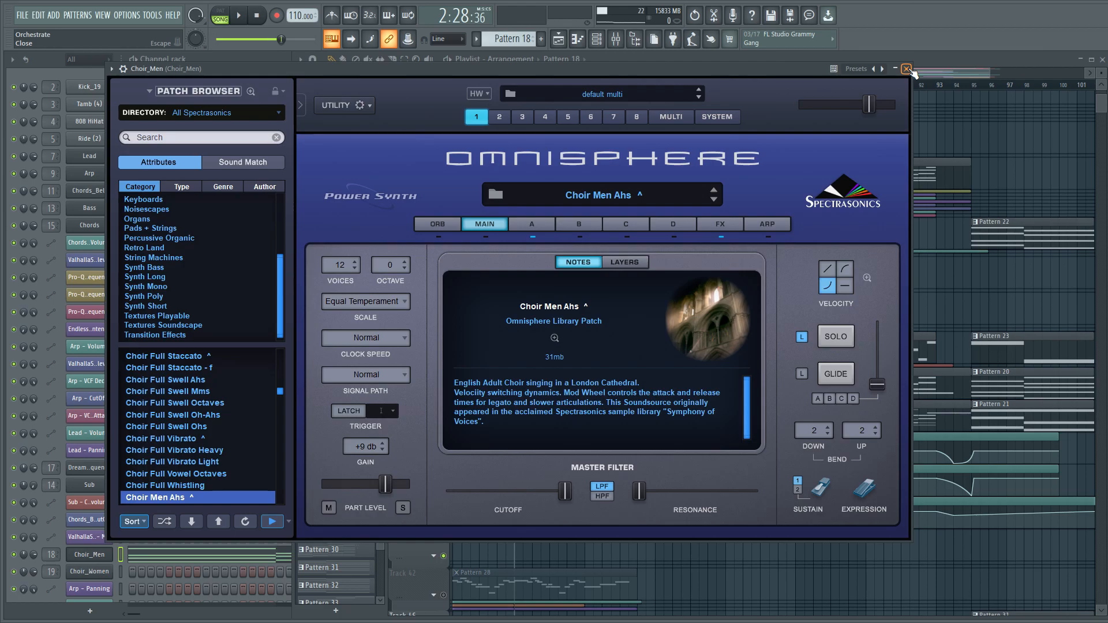
left_click(906, 69)
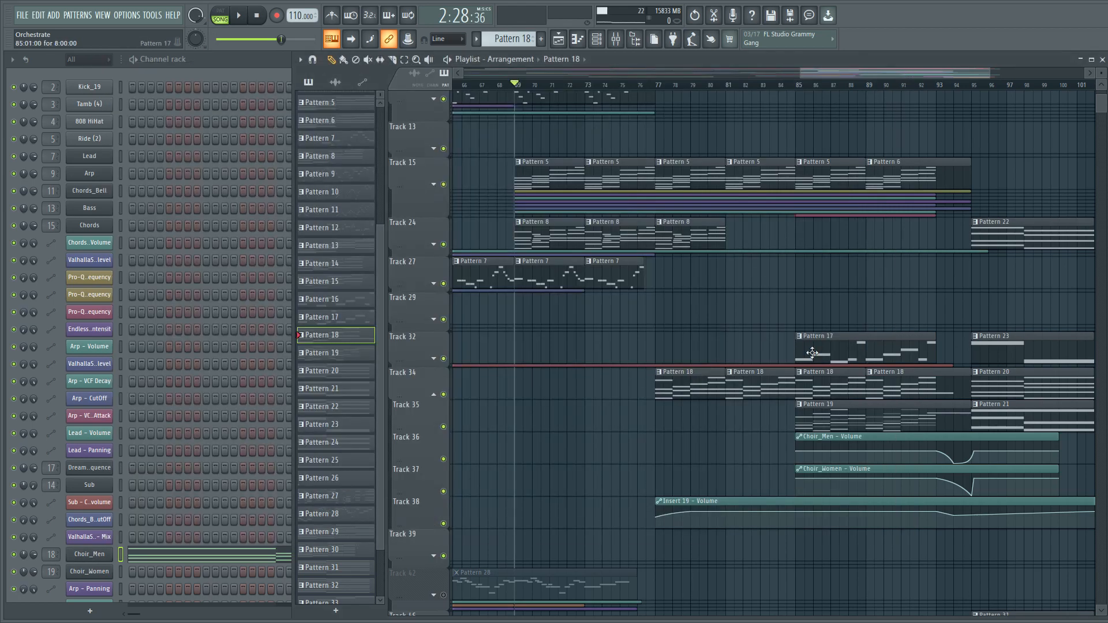
Step: Solo the Pattern 18 clip at bar 85 and examine the Choir_Men chords in the piano roll
right_click(807, 387, "alt")
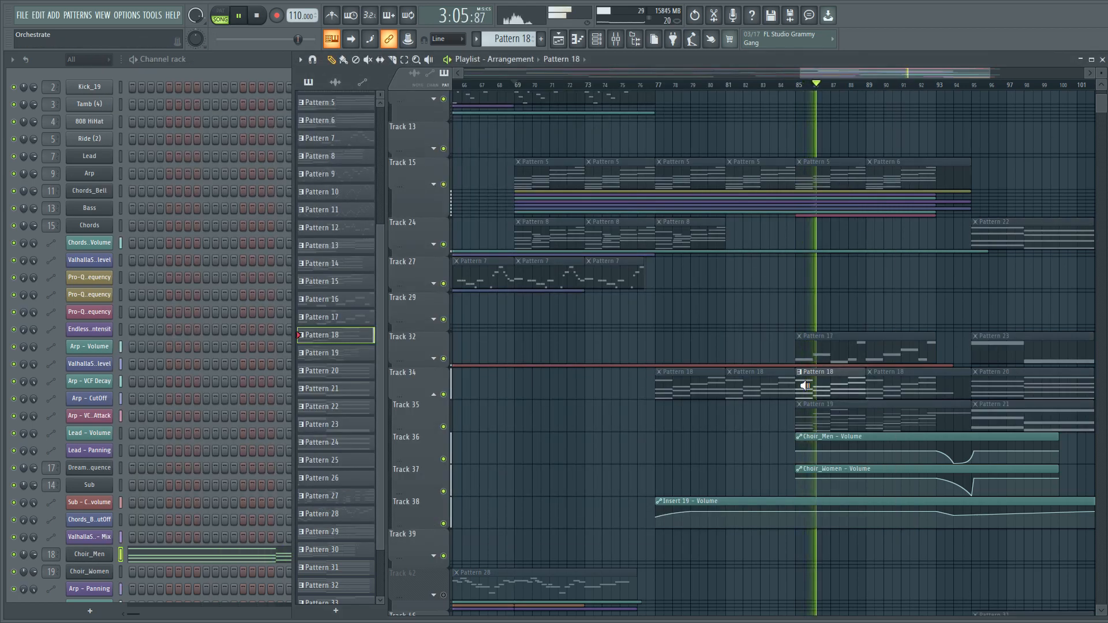
left_click(223, 557)
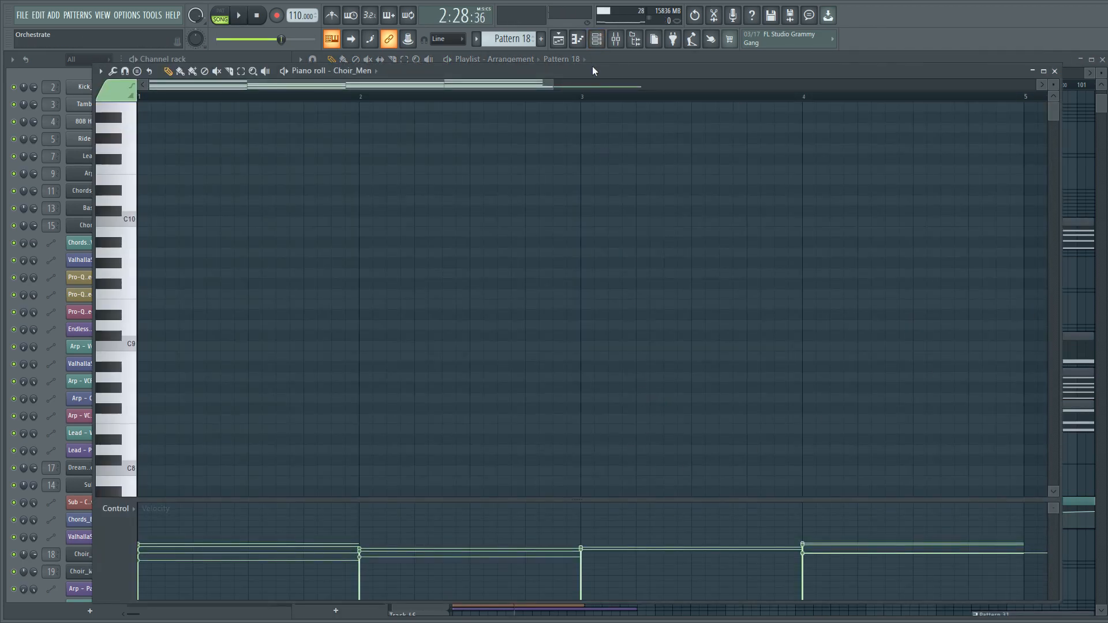
left_click_drag(634, 102, 782, 101)
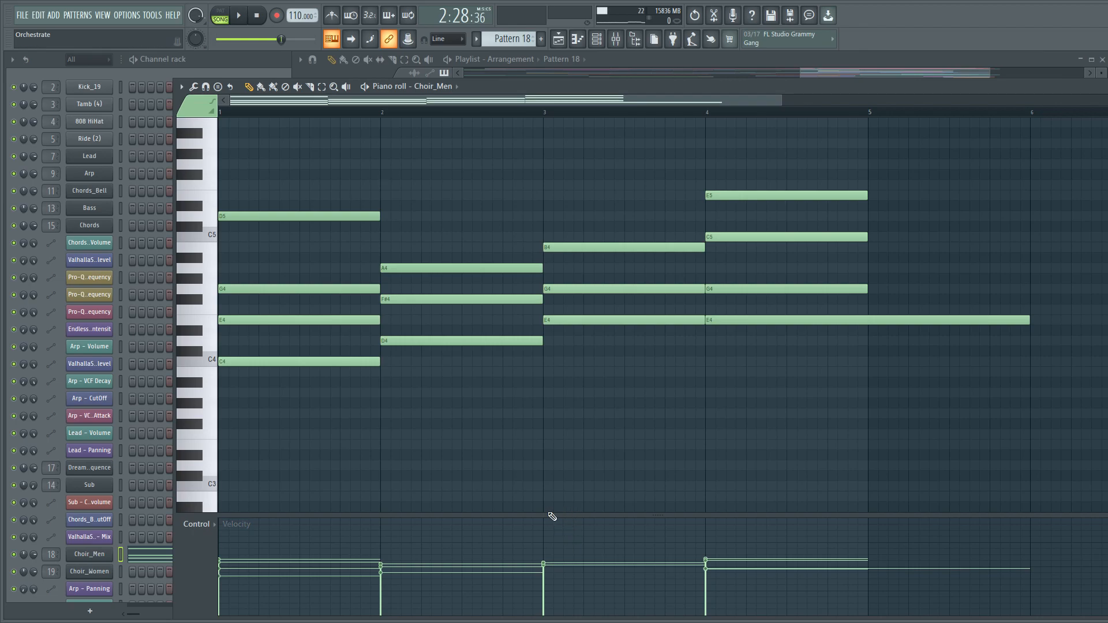
right_click(317, 251, "alt")
Step: Add a short D#4 test note at the start of bar 4, raise the velocities there, and undo the velocity change
left_click(738, 331)
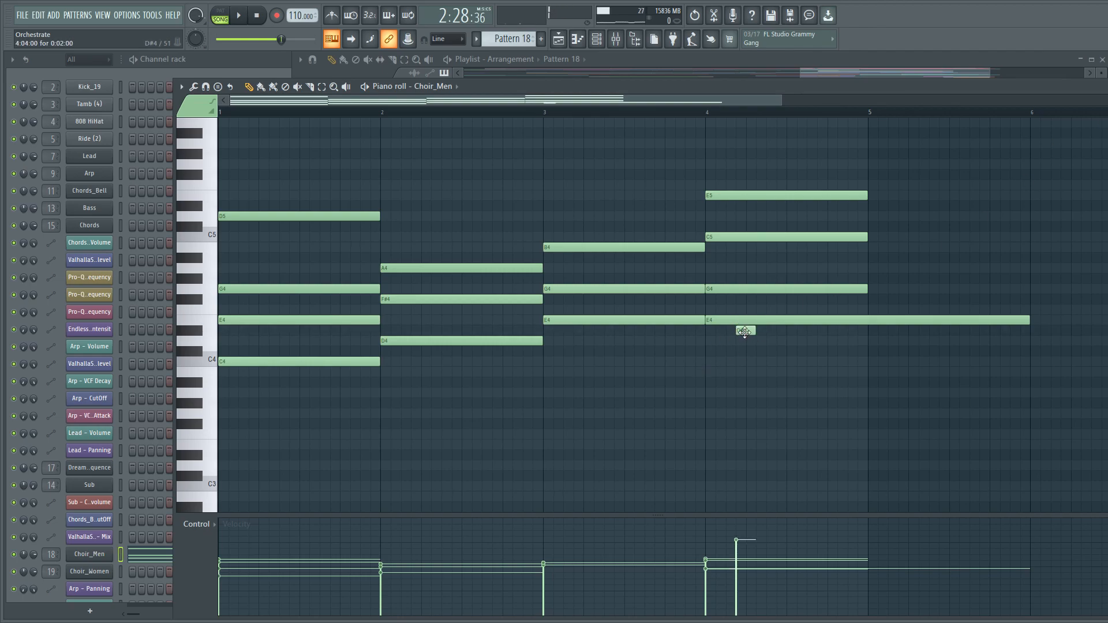
left_click_drag(745, 331, 714, 330)
left_click_drag(705, 529, 711, 521)
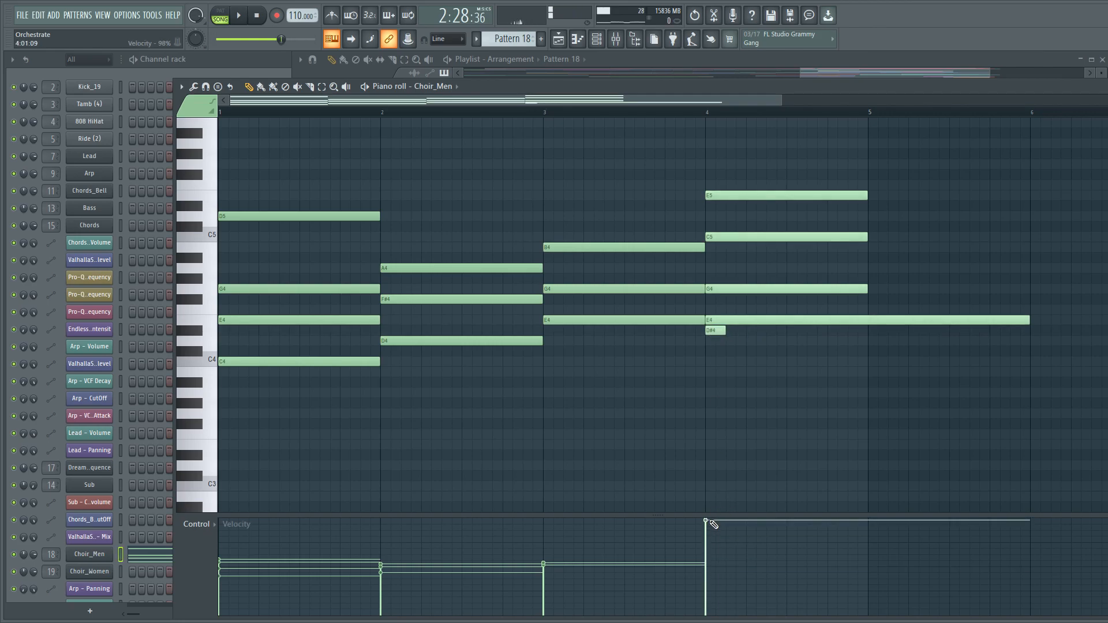
key("ctrl+z")
Step: Preview the D#4 test note at maximum velocity in bar 4, add an A5 test note, and delete both notes
left_click_drag(716, 331, 736, 330)
left_click(726, 519)
left_click(733, 332)
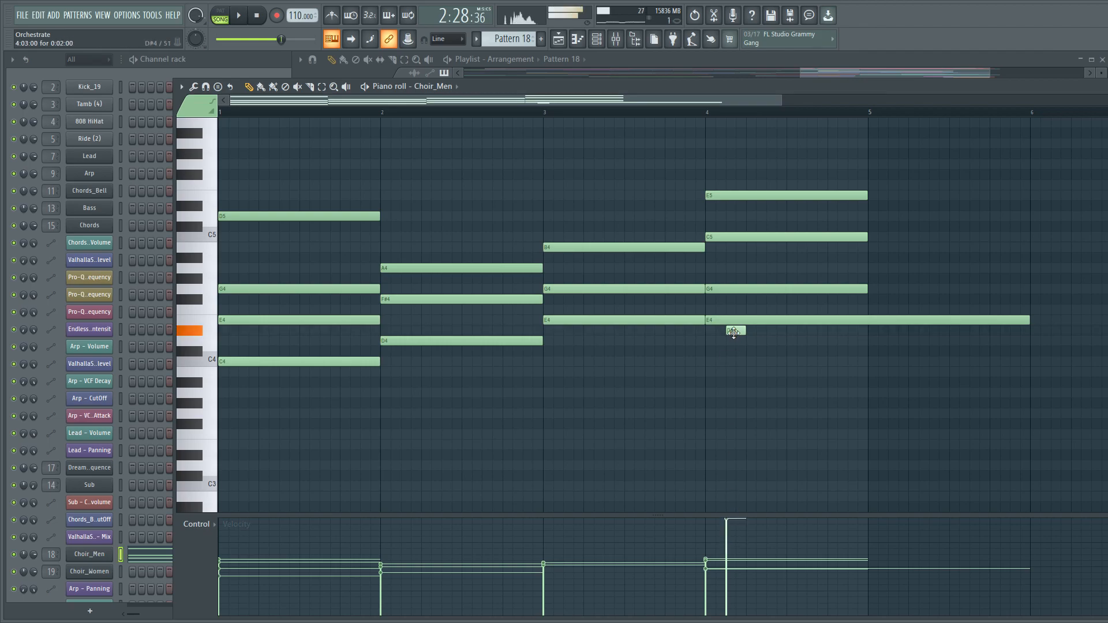
left_click(744, 144)
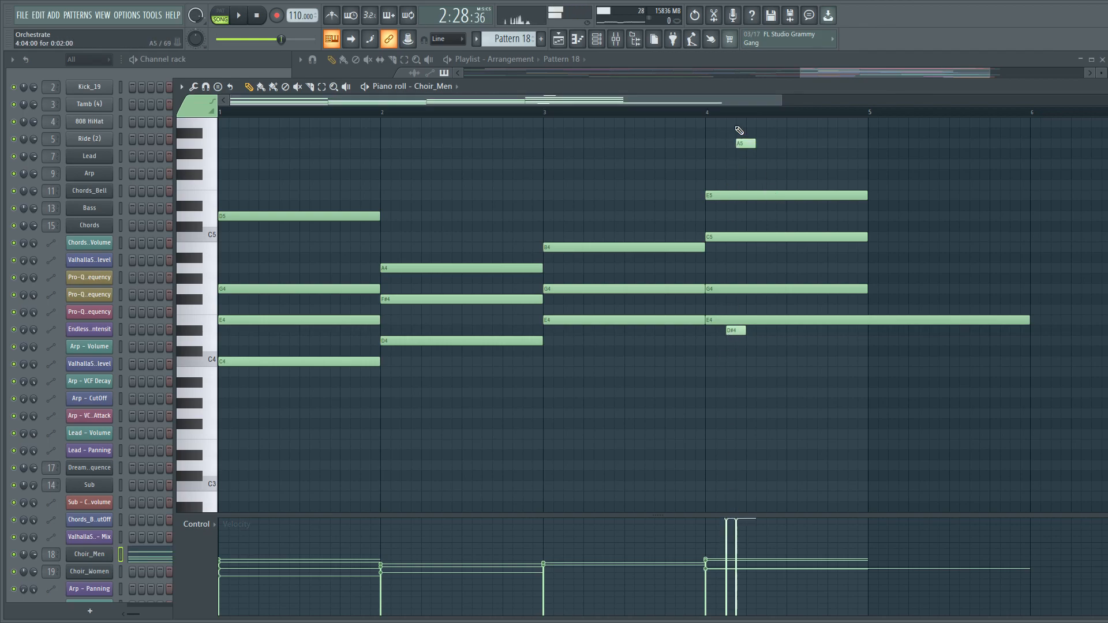
right_click(746, 144)
right_click(736, 331)
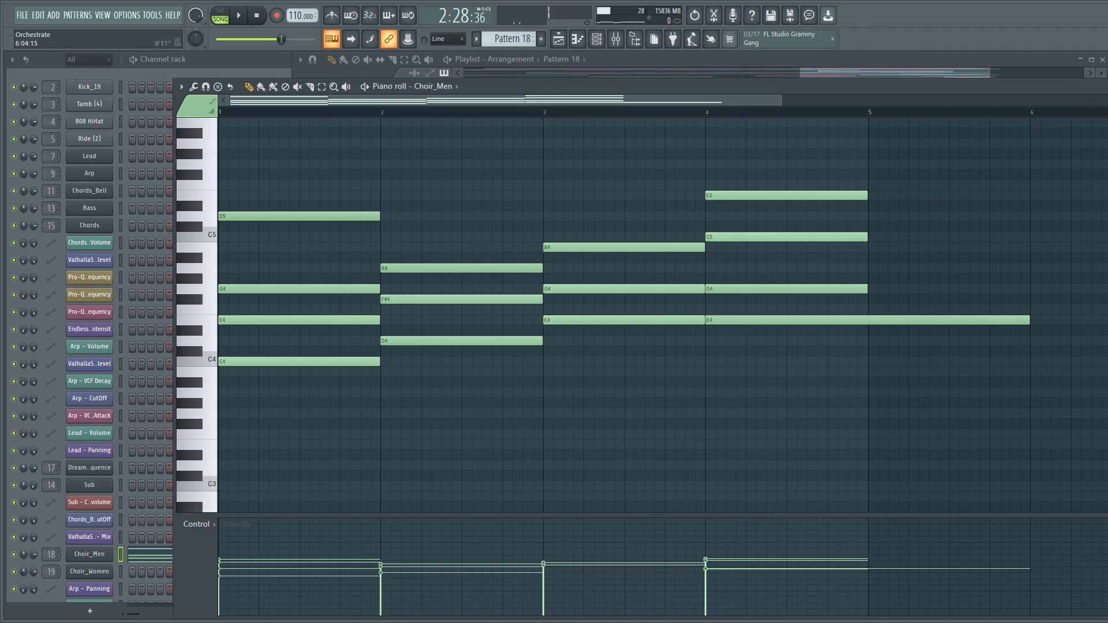
Step: Return to the playlist, select Pattern 19 on Track 35 and audition its clip from bar 85 on its own
scroll(760, 245, "up", 10)
scroll(962, 280, "down", 10)
key("F7")
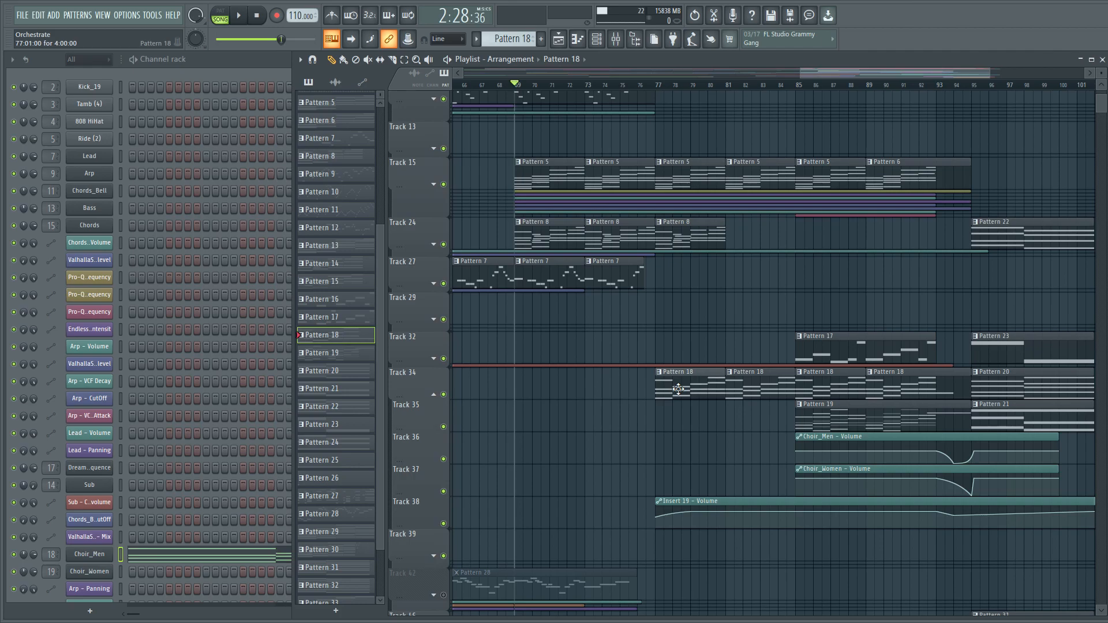
left_click(822, 425)
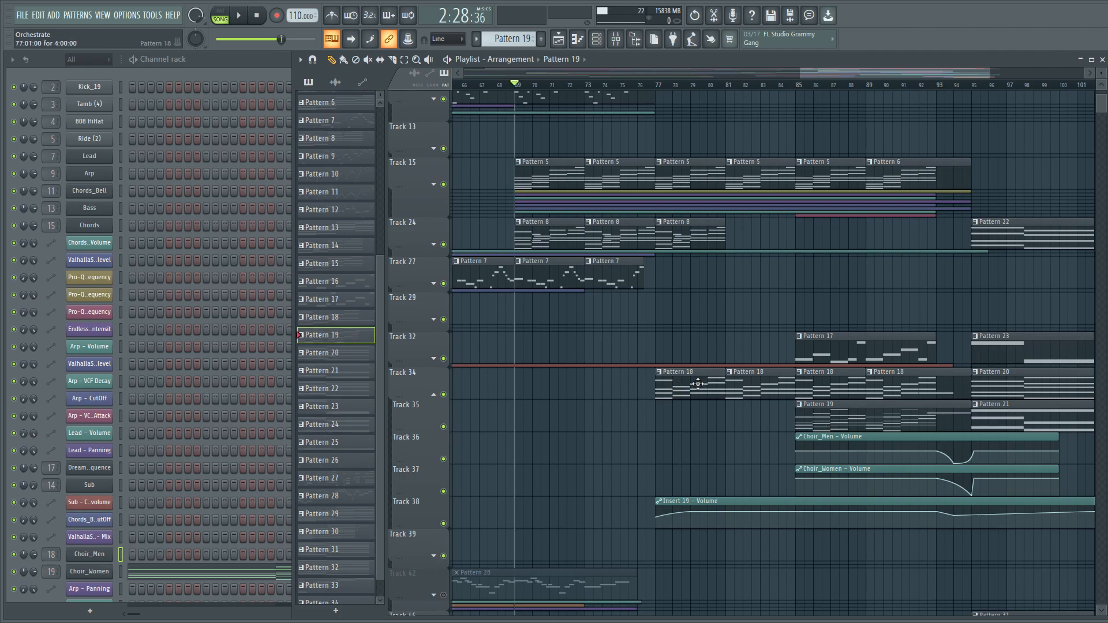
right_click(796, 421, "alt")
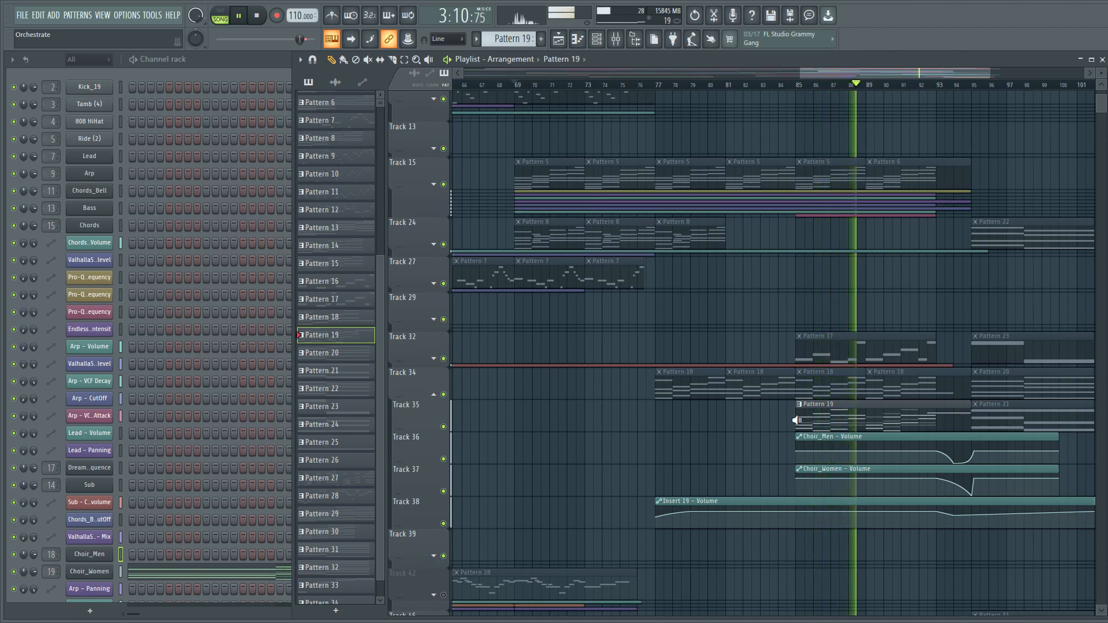
key("space")
Step: Audition individual clips on Tracks 15, 32, 34 and 24, including Pattern 17, Pattern 23, Pattern 20 and Pattern 22
scroll(791, 288, "up", 3)
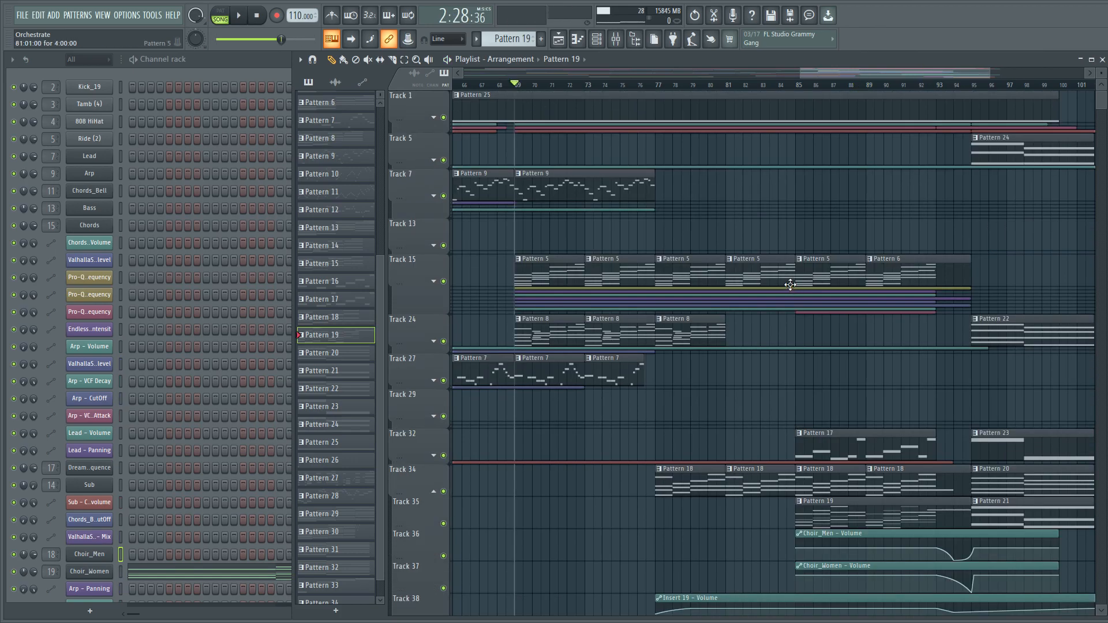
left_click_drag(858, 75, 904, 79)
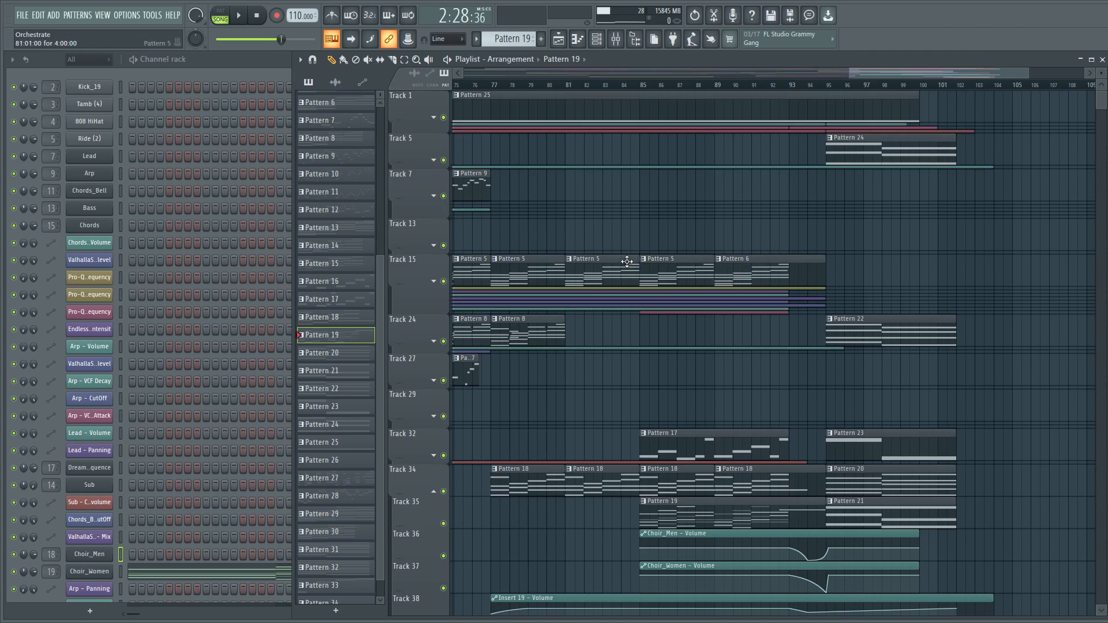
right_click(677, 270, "alt")
left_click_drag(642, 447, 692, 441)
left_click_drag(759, 444, 795, 439)
left_click_drag(838, 444, 896, 444)
left_click_drag(837, 476, 899, 482)
left_click_drag(836, 334, 907, 336)
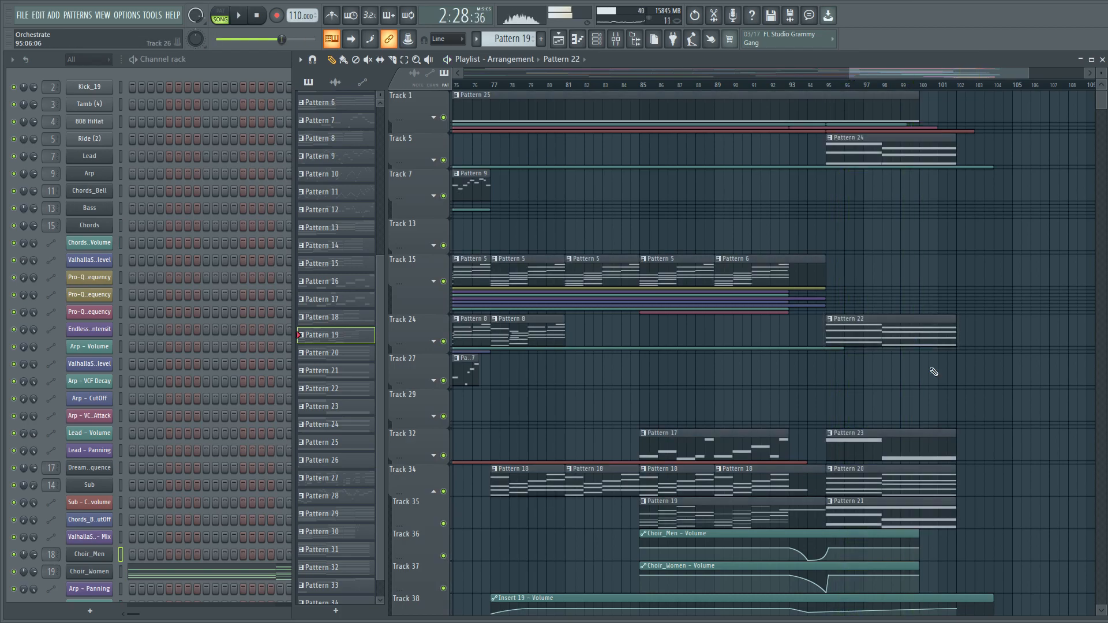
Step: Audition Pattern 20 on Track 34 again and look over the ending's lower tracks down to Track 54
scroll(924, 358, "down", 5)
left_click_drag(851, 357, 900, 354)
scroll(1033, 395, "down", 3)
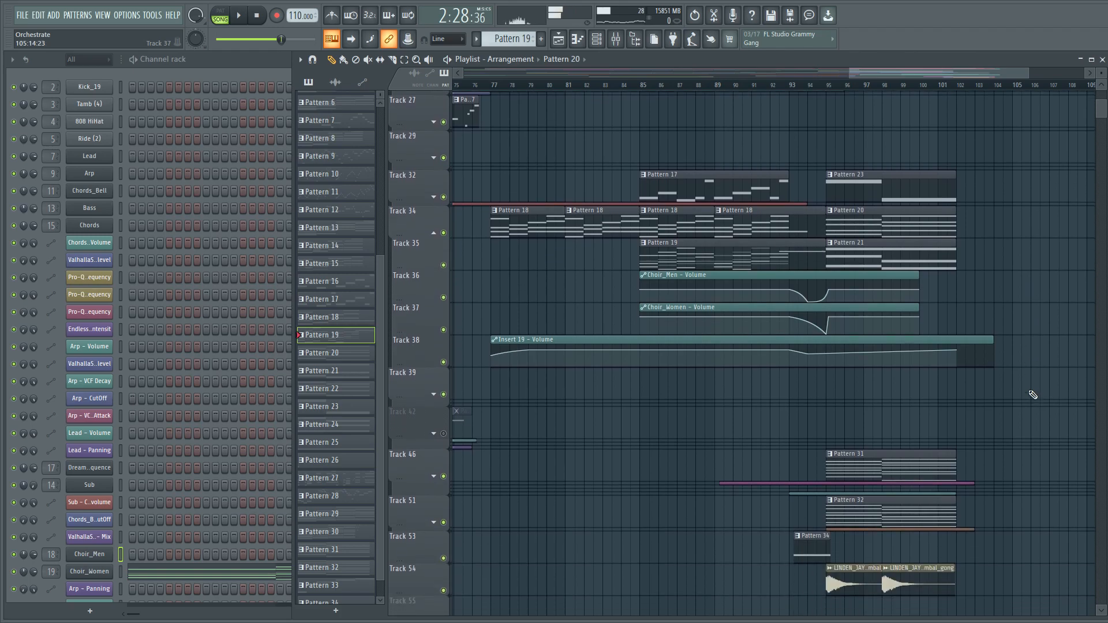
scroll(1033, 395, "up", 8)
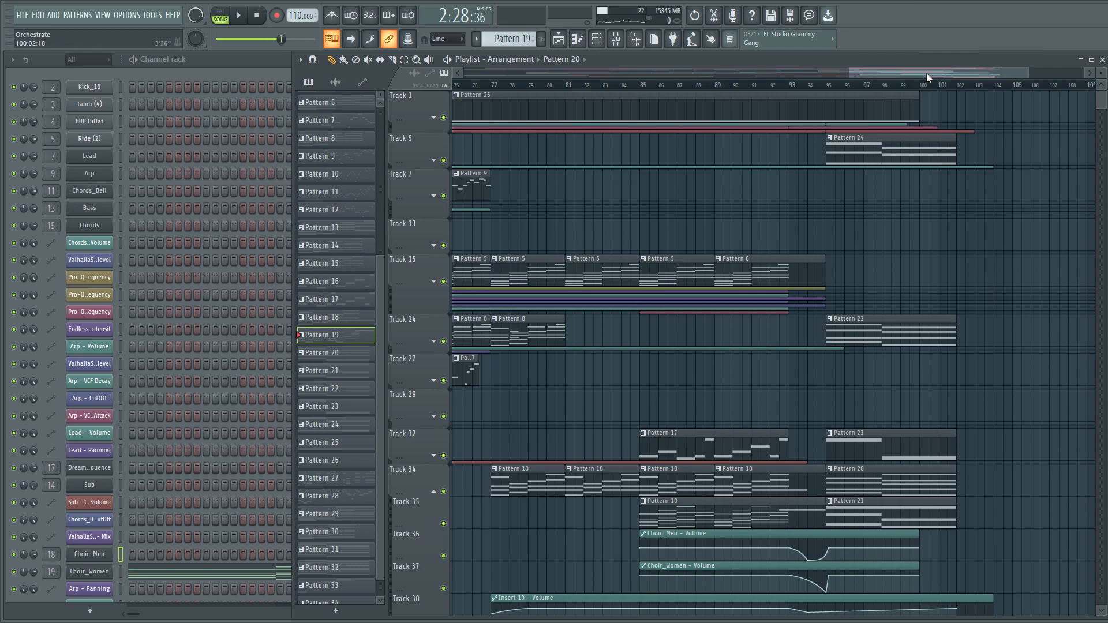
Step: Audition the Pattern 24 clip on Track 5 from bar 95 and again from about bar 98
left_click_drag(889, 75, 931, 74)
right_click(614, 149, "alt")
right_click(831, 153, "alt")
right_click(896, 151, "alt")
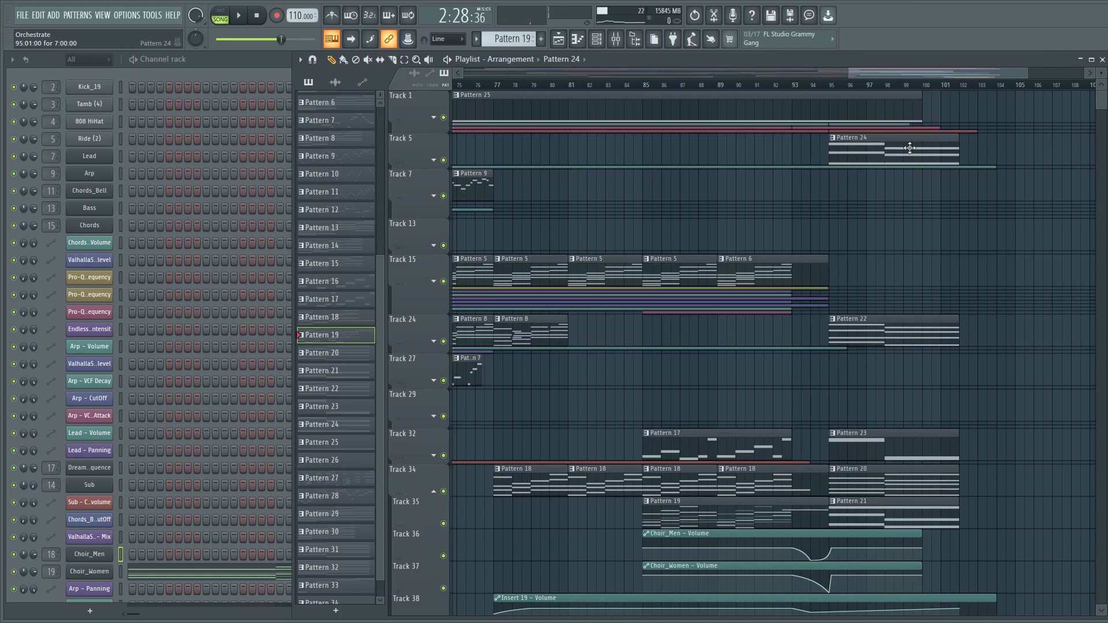
Step: Go to the song's beginning and audition the Pattern 27 clips on Track 39 at bars 1 and 9 on their own
scroll(1014, 242, "down", 3)
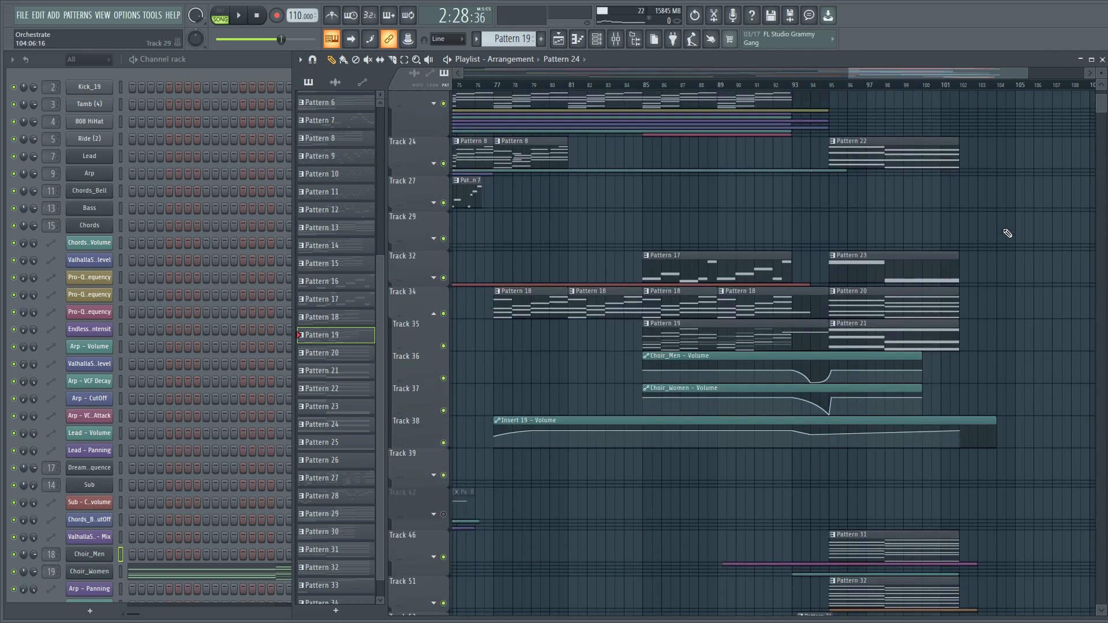
left_click_drag(950, 75, 739, 81)
scroll(1019, 138, "down", 3)
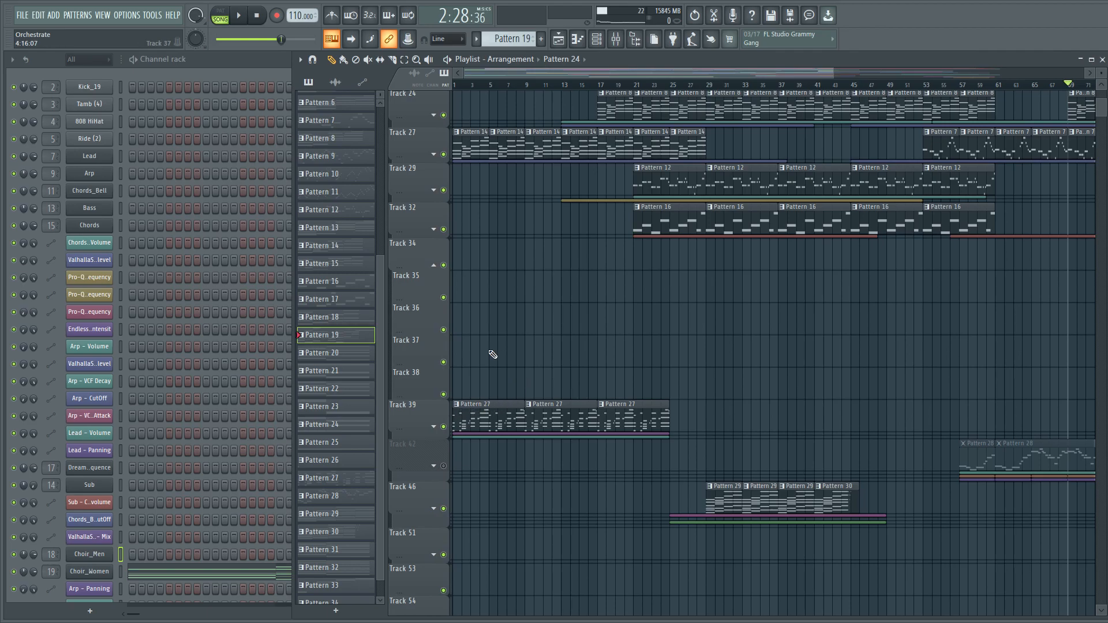
scroll(492, 369, "down", 2)
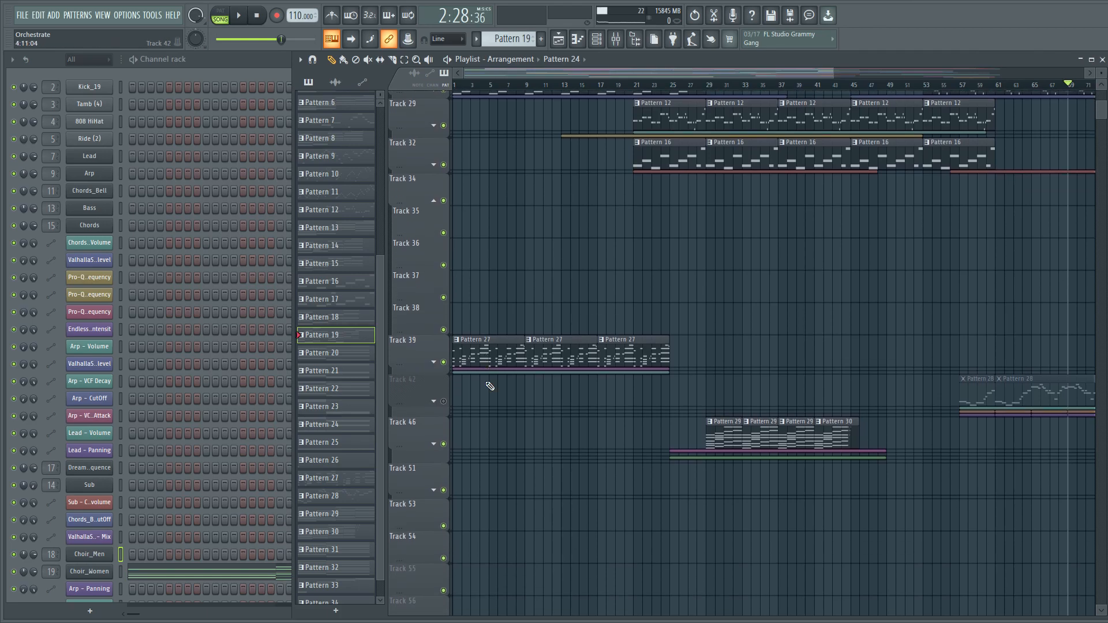
right_click(454, 359, "alt")
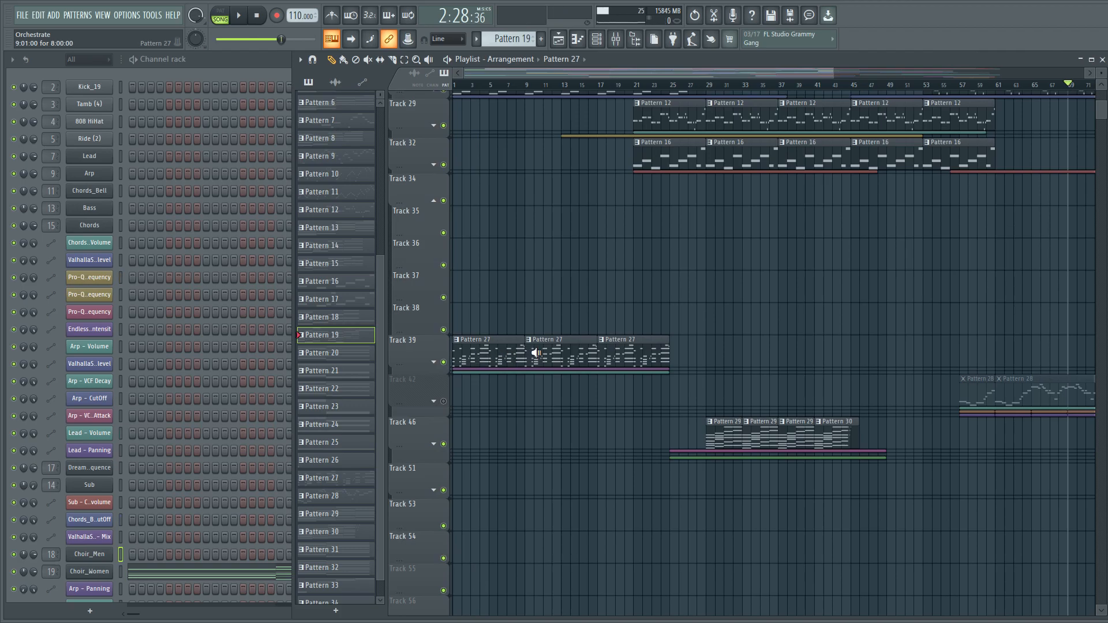
left_click(536, 353)
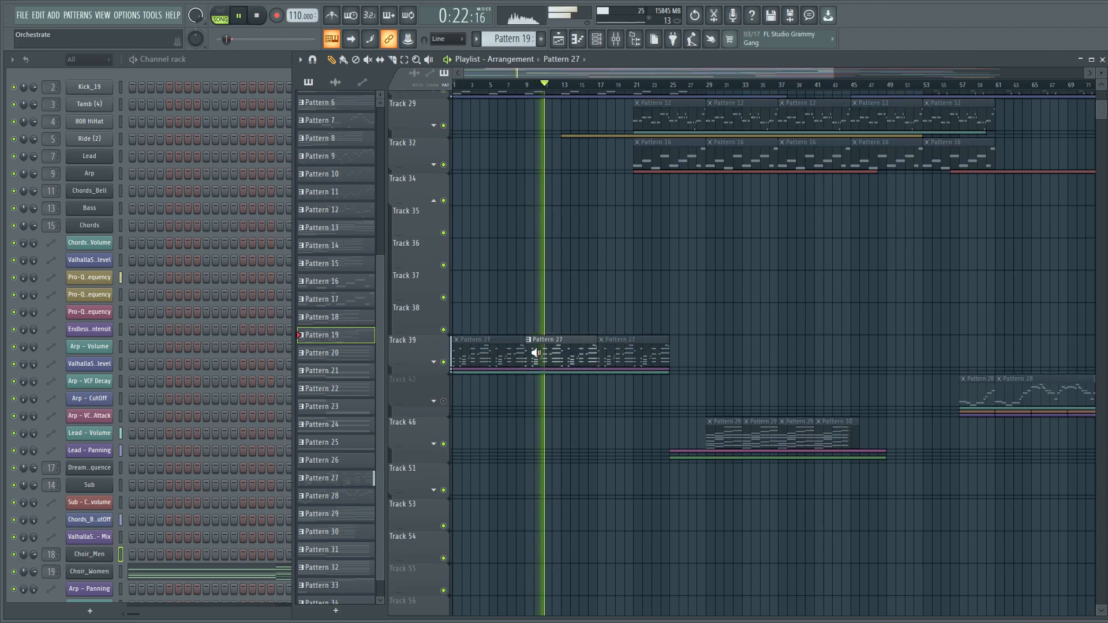
Step: Expand Track 39's grouped lanes to view the Violin_Pluck reverb and volume automation, audition Pattern 27 at bar 9, collapse the group and select Pattern 27
left_click(433, 362)
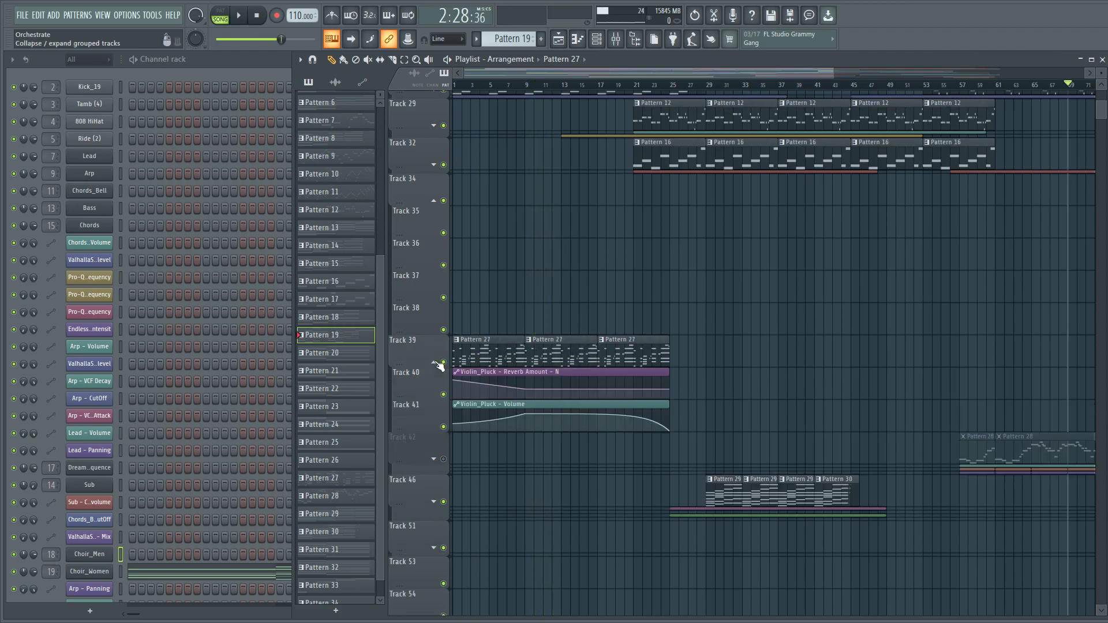
scroll(490, 404, "up", 2)
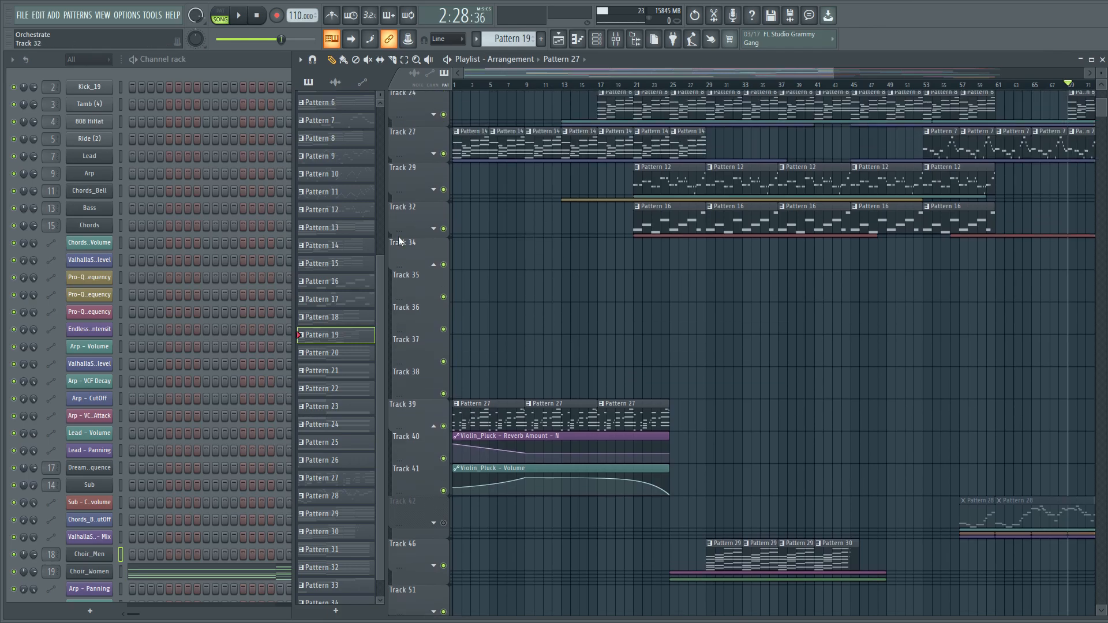
left_click(556, 415)
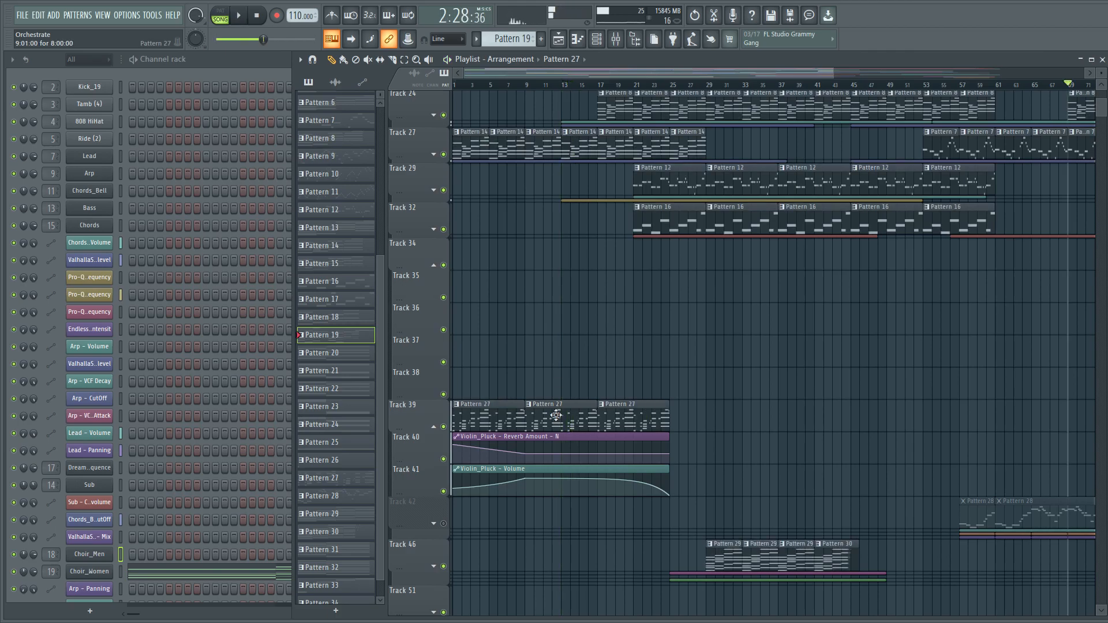
left_click(433, 427)
left_click(473, 407)
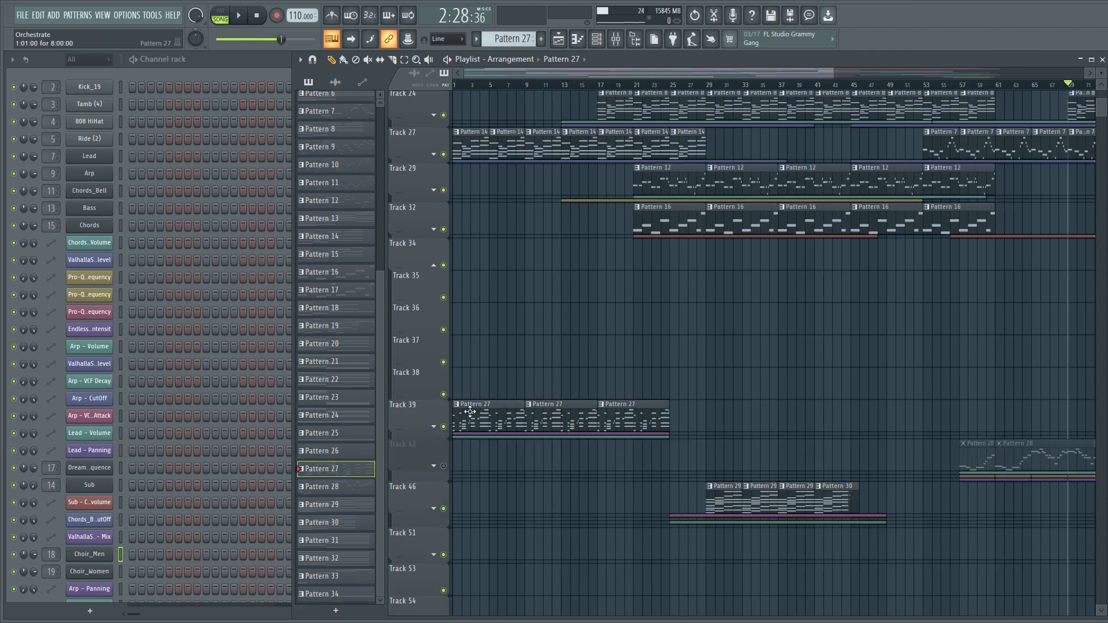
Step: Open the Violin_Pluck instrument and find the Nucleus library's string patches in its library browser
scroll(216, 426, "down", 5)
scroll(216, 426, "down", 9)
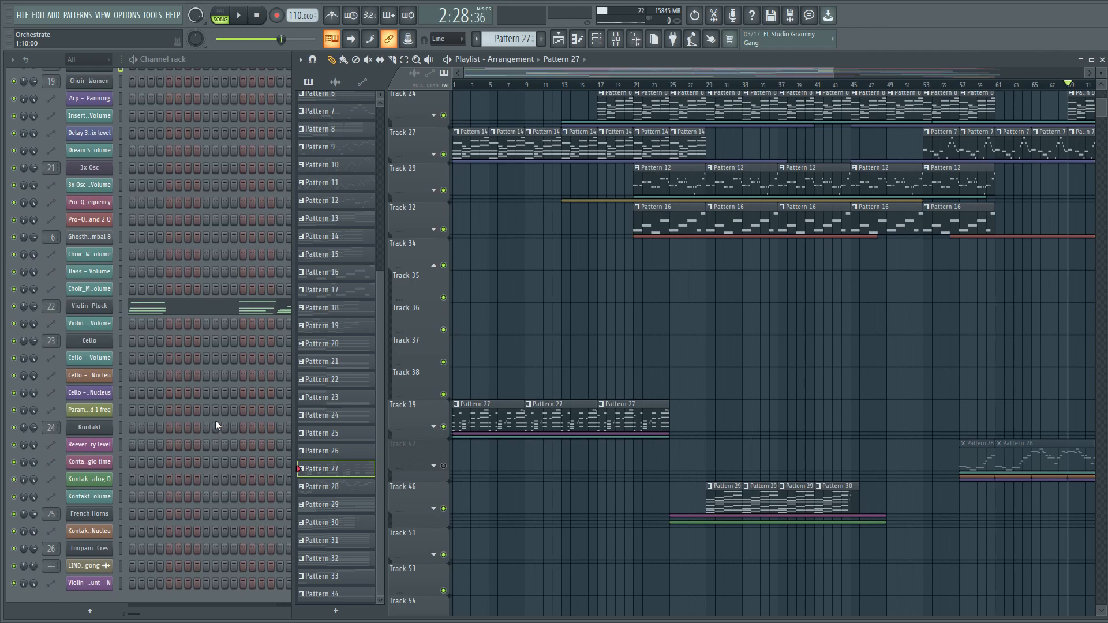
left_click(99, 315)
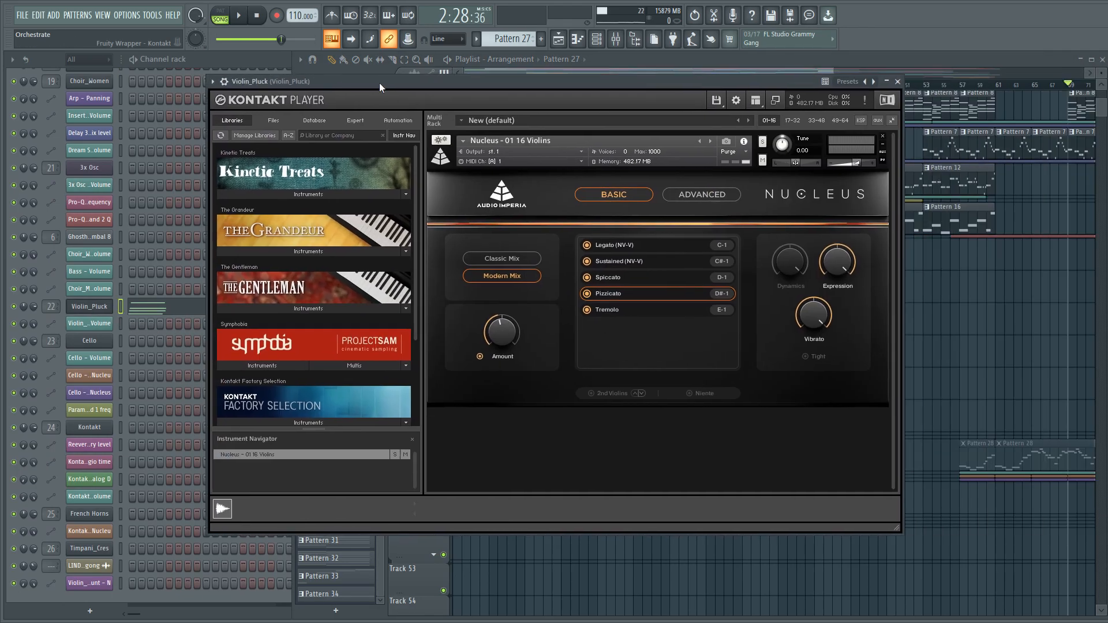
left_click_drag(380, 82, 377, 83)
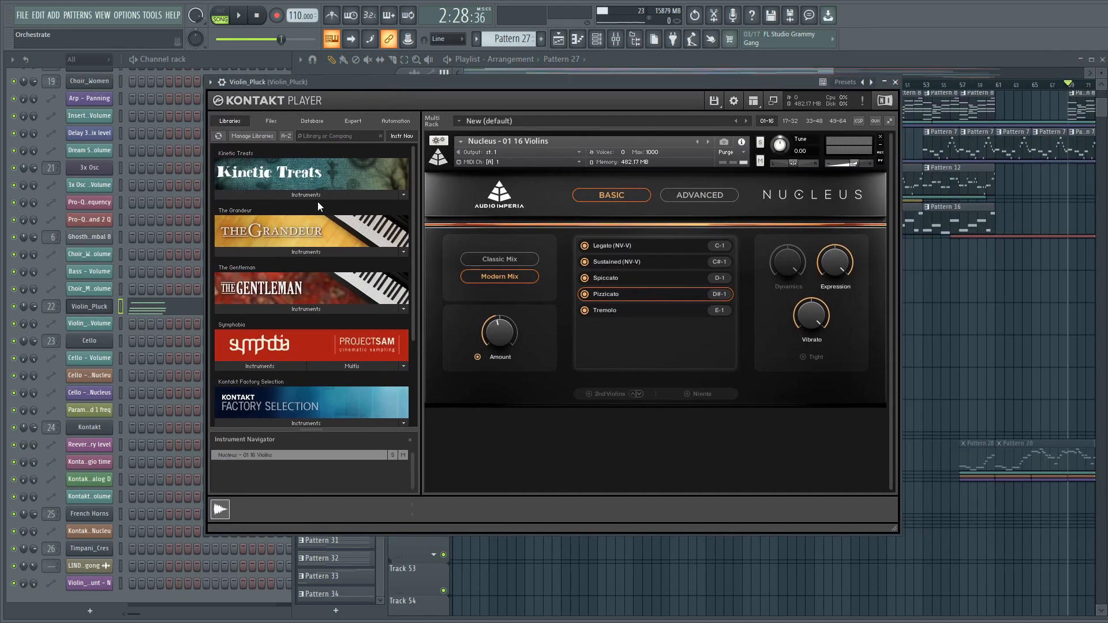
scroll(335, 277, "down", 3)
scroll(332, 422, "down", 1)
scroll(331, 422, "down", 3)
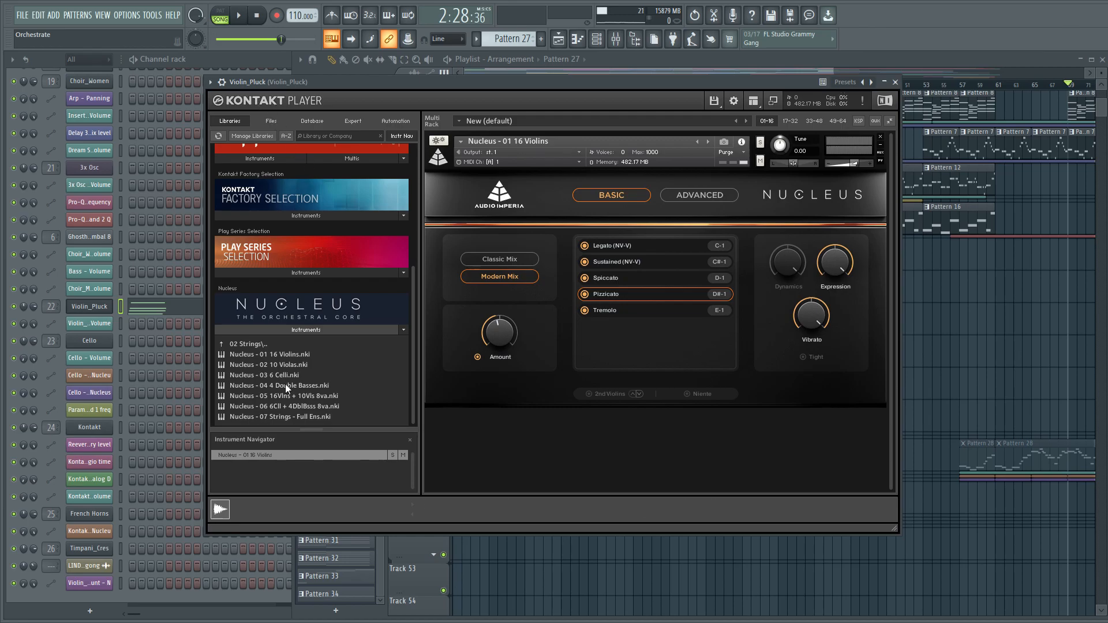
Step: Check the Nucleus folder list and the Strings patches, including 05 16Vlns + 10Vls 8va and 07 Strings - Full Ens
left_click(244, 343)
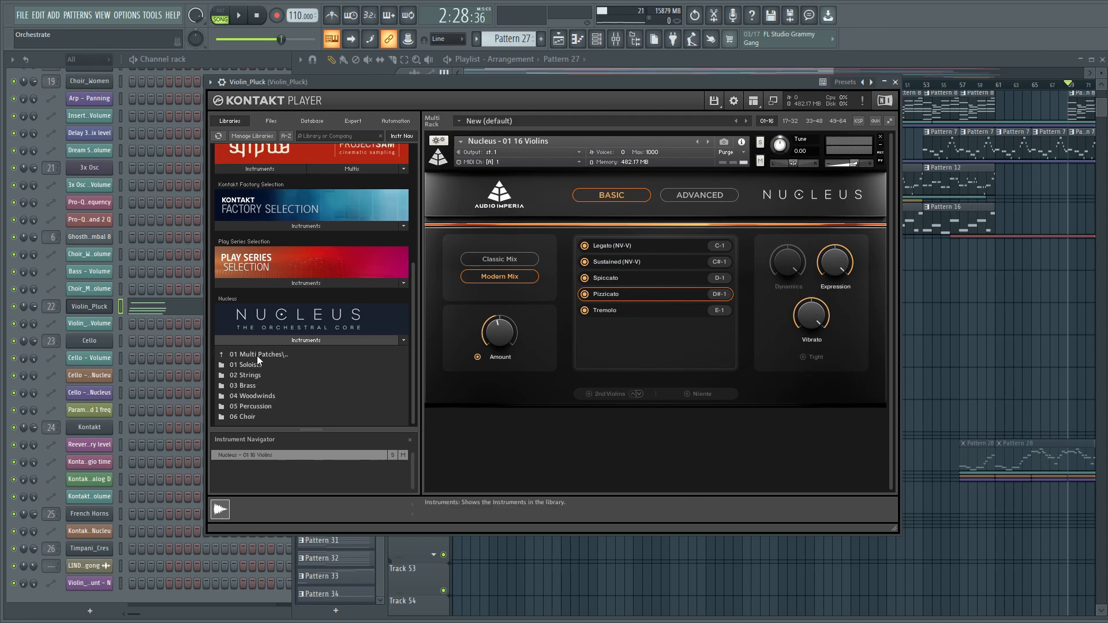
left_click(262, 372)
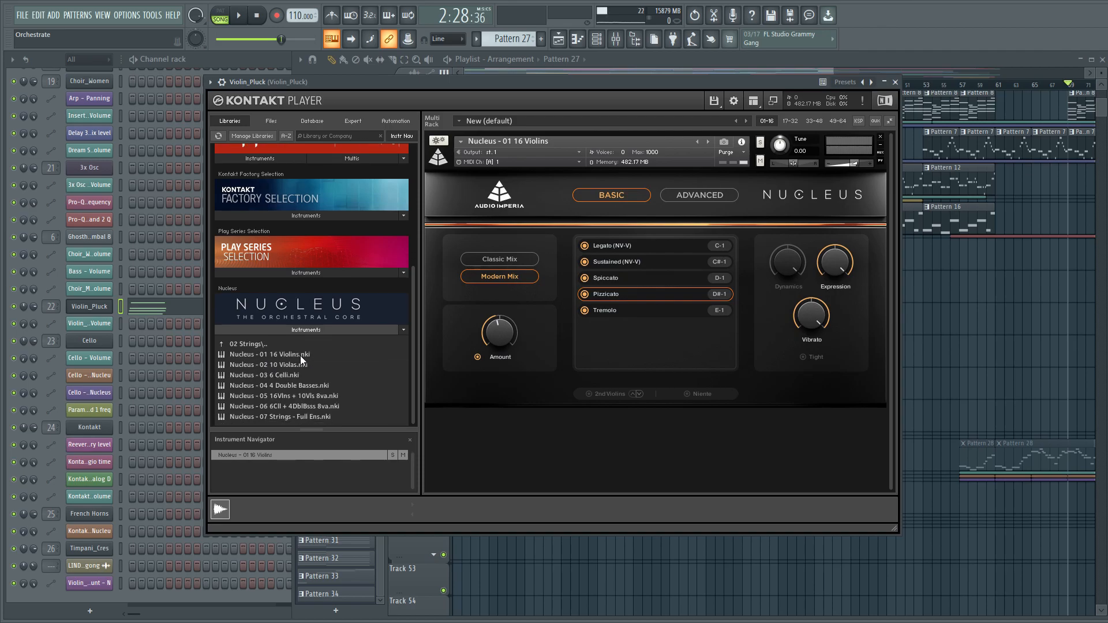
left_click(295, 399)
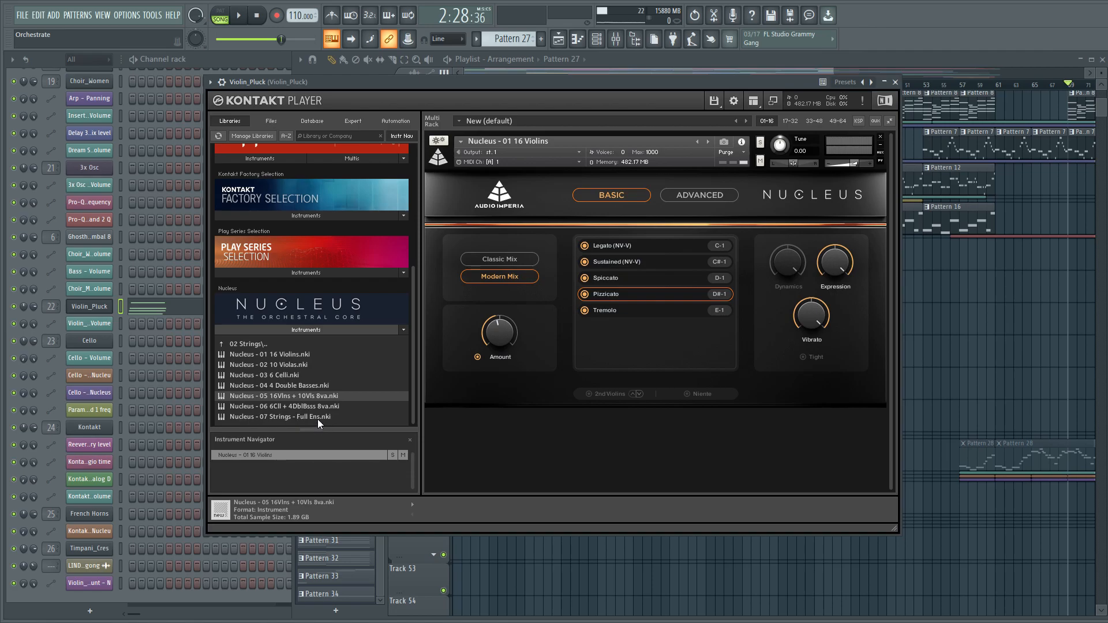
left_click(318, 418)
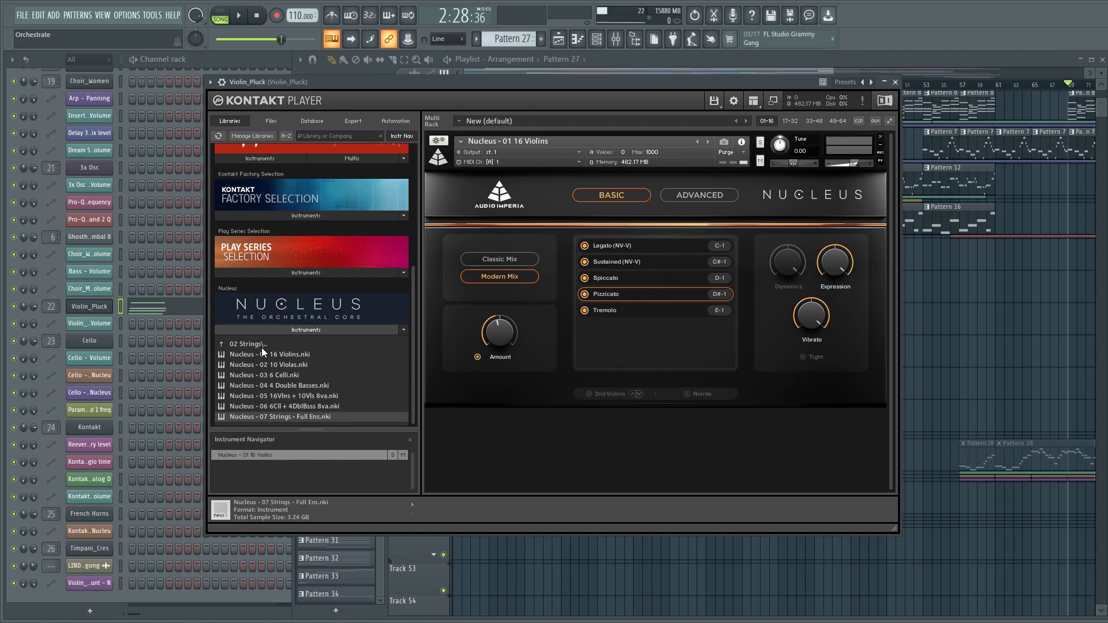
Step: Look through the patches in the Nucleus library's 03 Brass and 05 Percussion folders
double_click(261, 343)
double_click(258, 386)
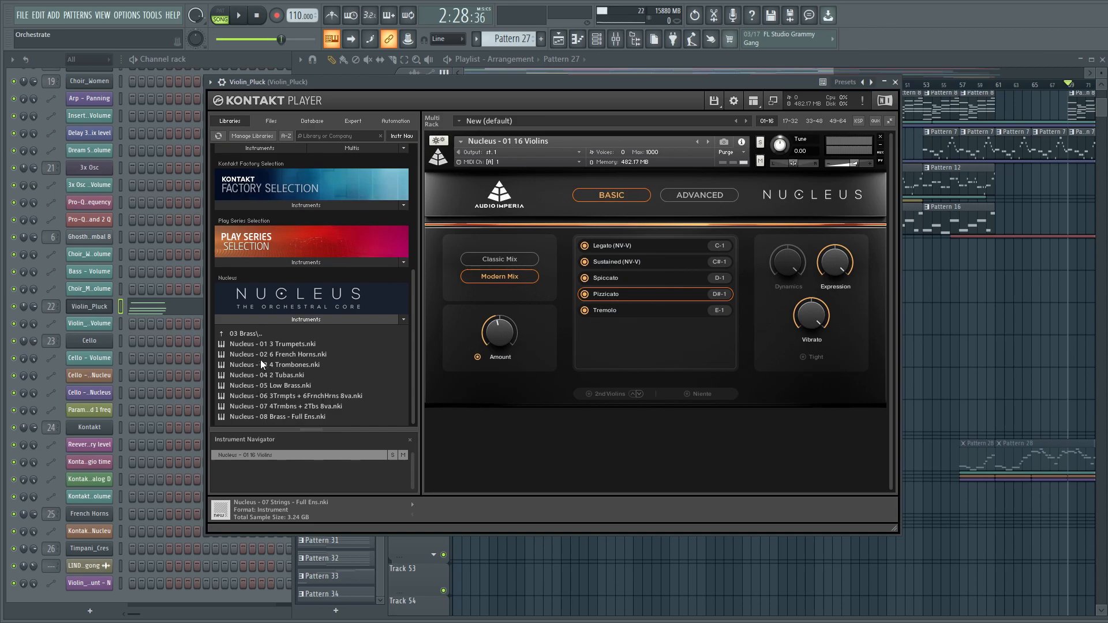
double_click(254, 334)
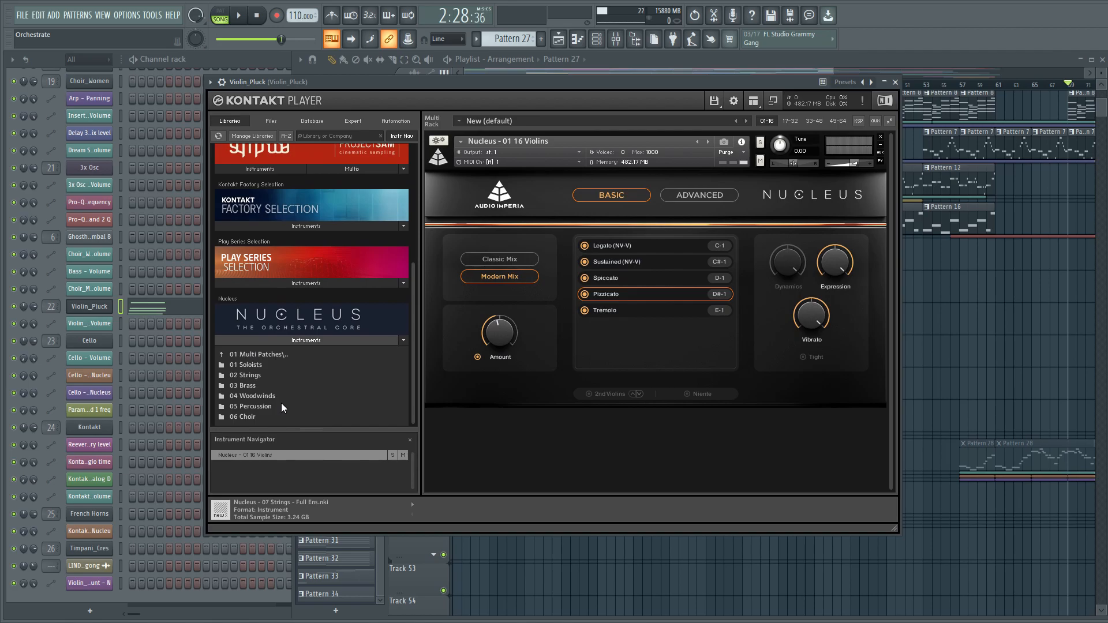
double_click(272, 408)
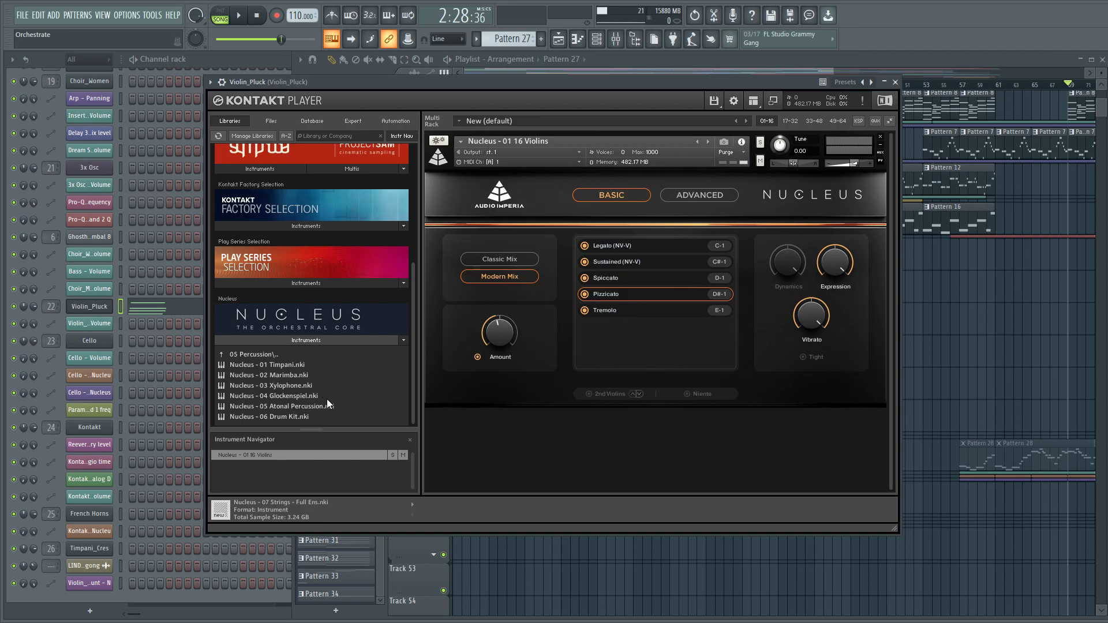
double_click(272, 354)
Step: Look through the patches in the Nucleus library's 06 Choir and 01 Soloists folders and return to the folder list
double_click(268, 414)
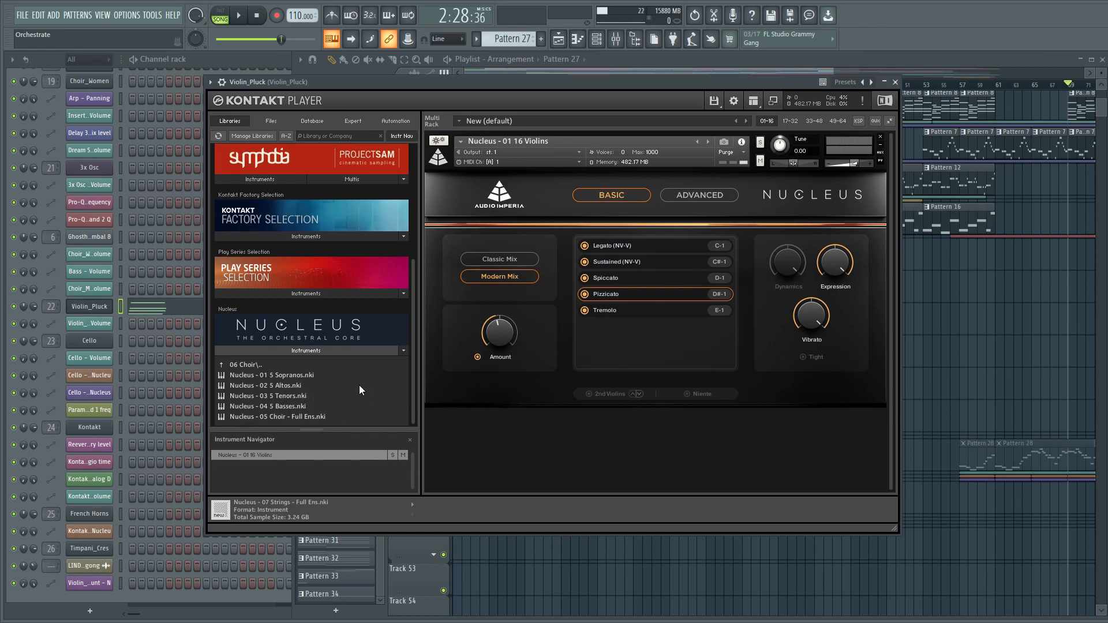
double_click(258, 366)
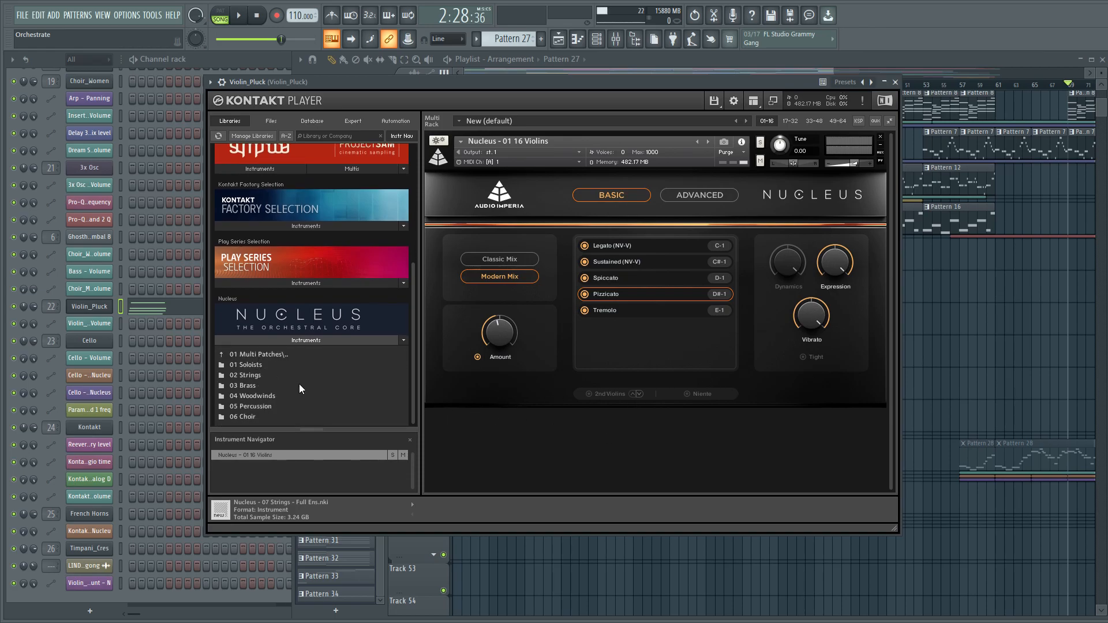
double_click(266, 363)
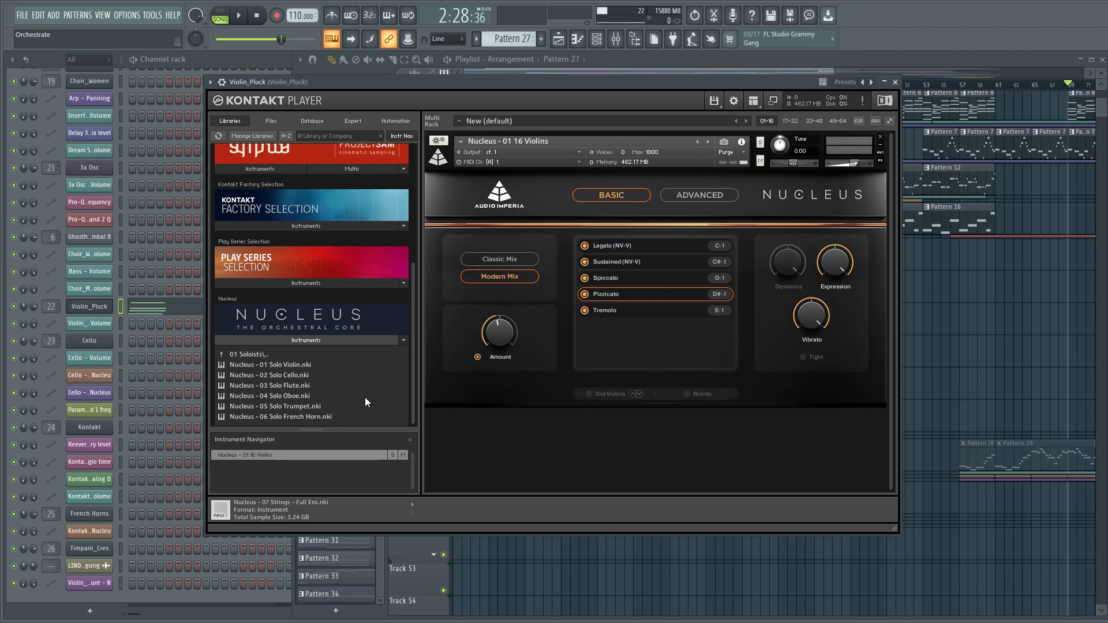
left_click(313, 354)
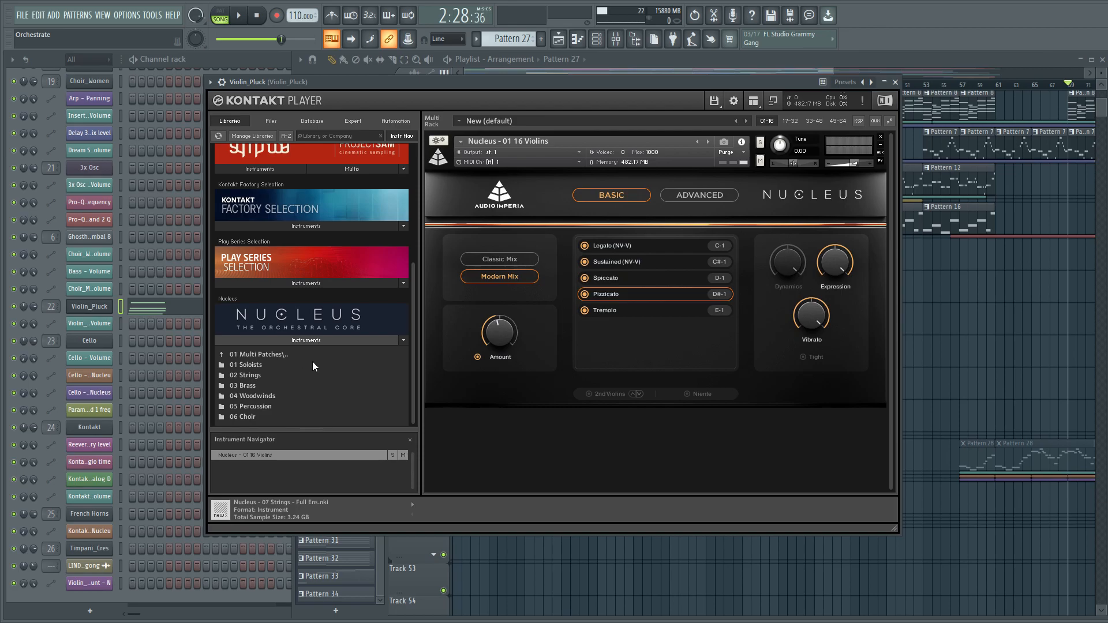
Step: Close the Violin_Pluck instrument and audition the Pattern 27 clip at bar 9 on Track 39
left_click(895, 82)
right_click(539, 423, "alt")
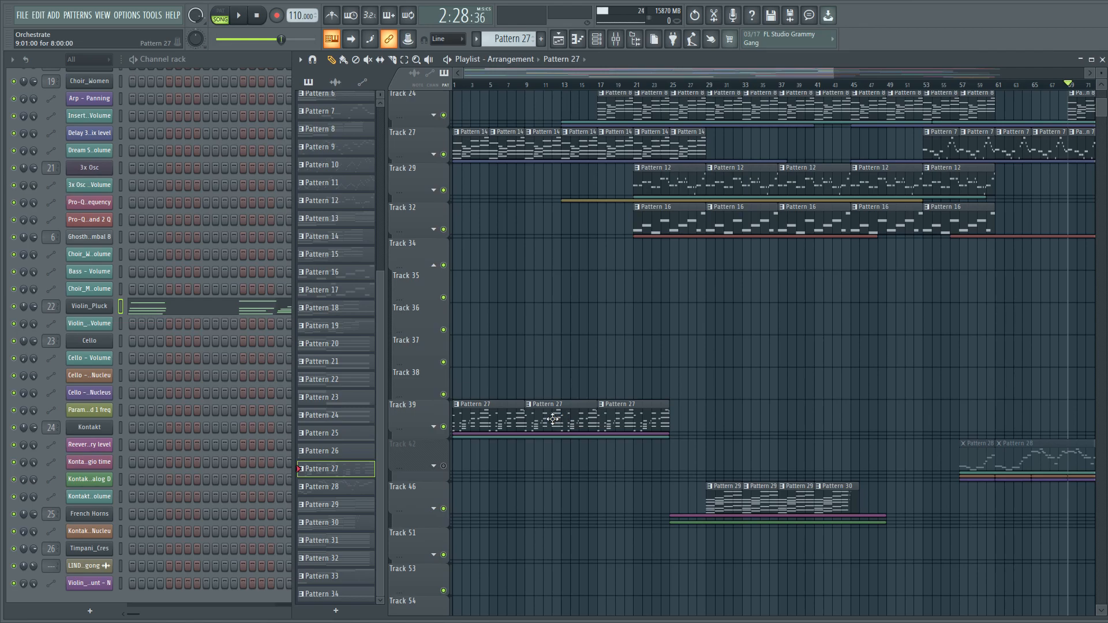
right_click(541, 418, "alt")
Step: Unmute Track 42 and place the playhead at bar 57, where its first Pattern 28 clip starts
left_click_drag(793, 74, 875, 74)
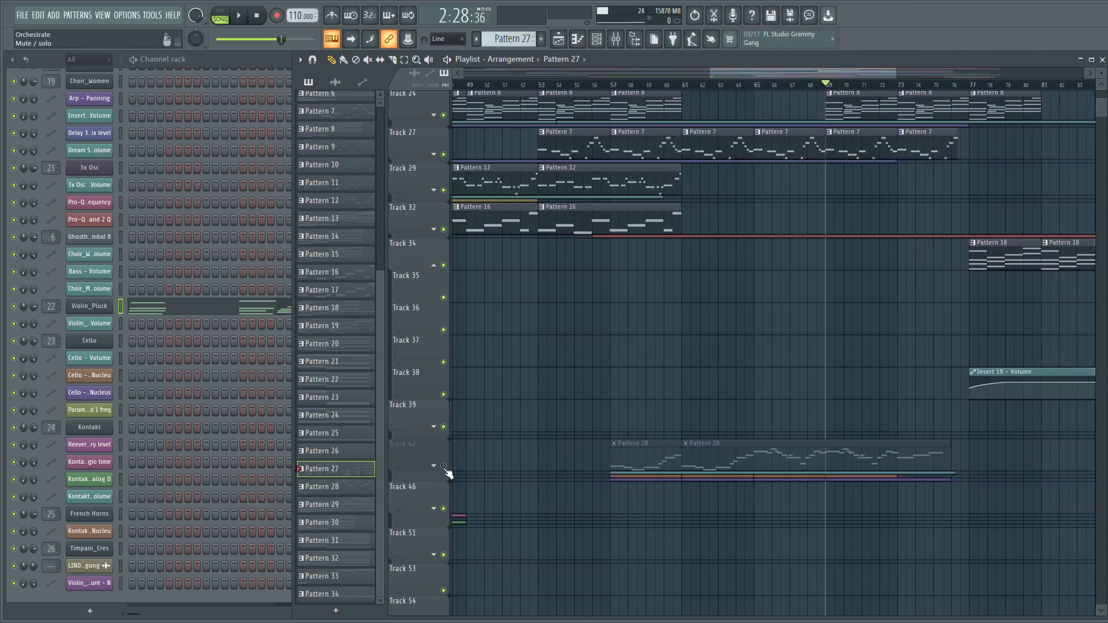
left_click(444, 466)
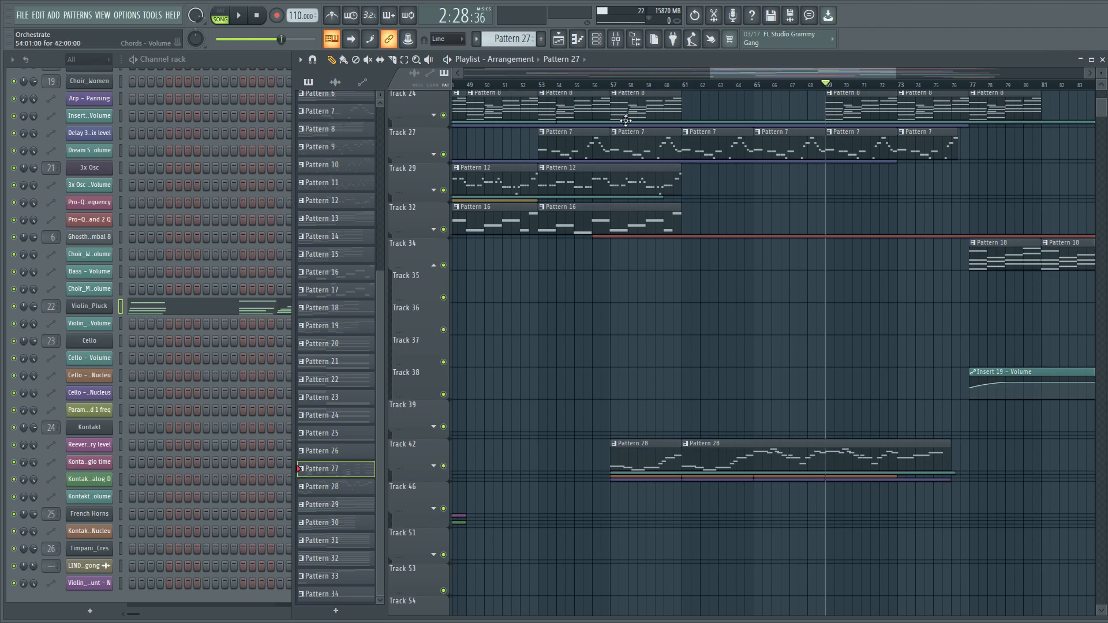
left_click(614, 85)
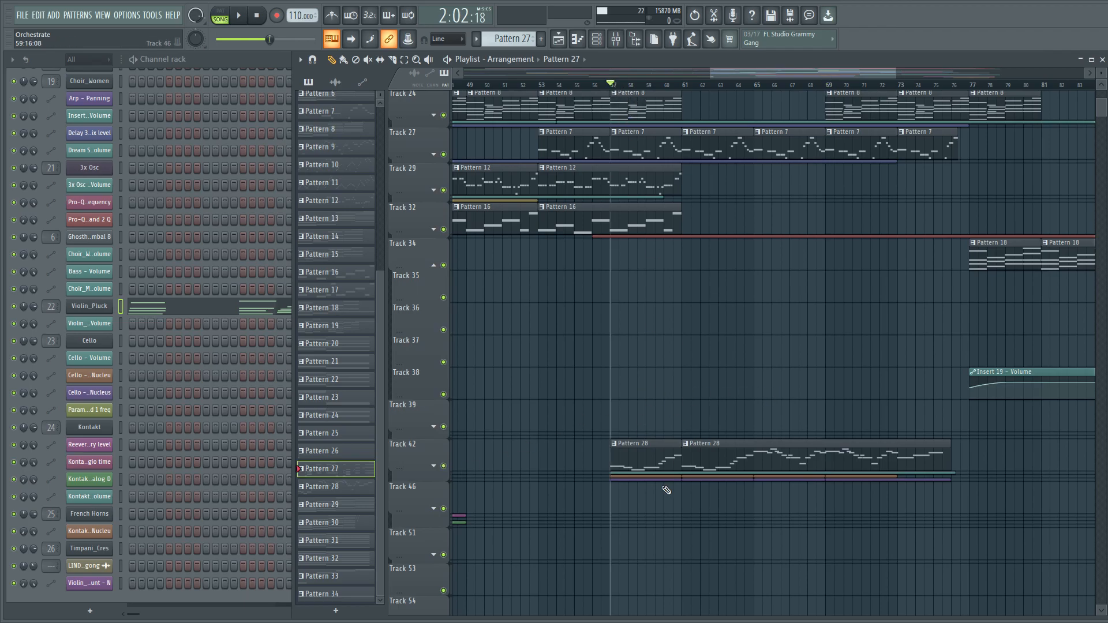
Step: Select Pattern 28 and audition its clip at bar 61 on Track 42 on its own, then stop playback
left_click(636, 463)
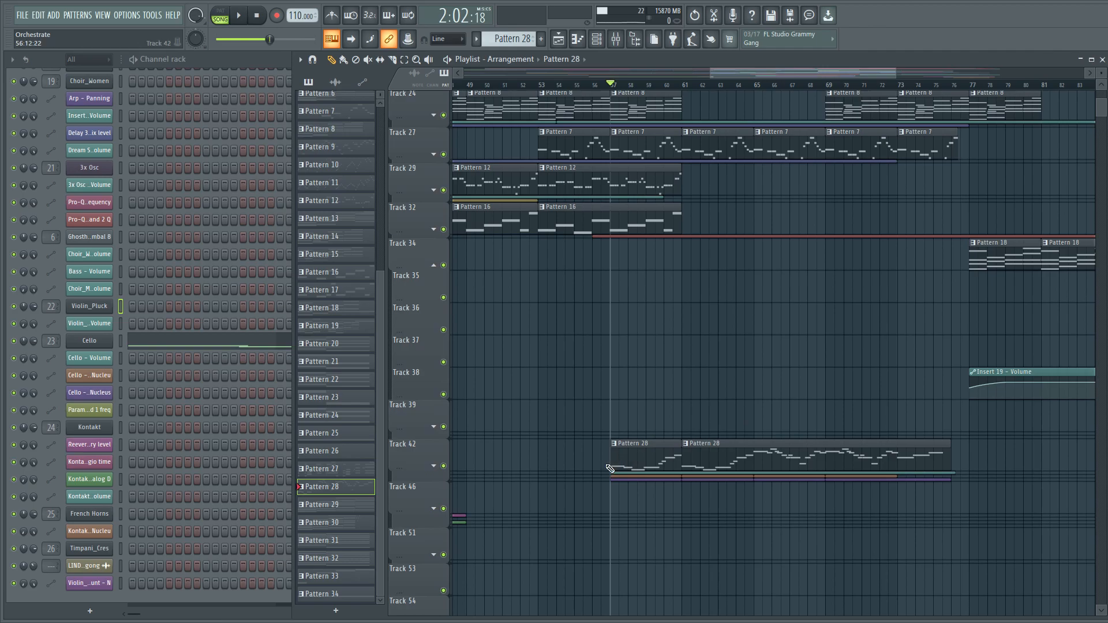
right_click(687, 456, "alt")
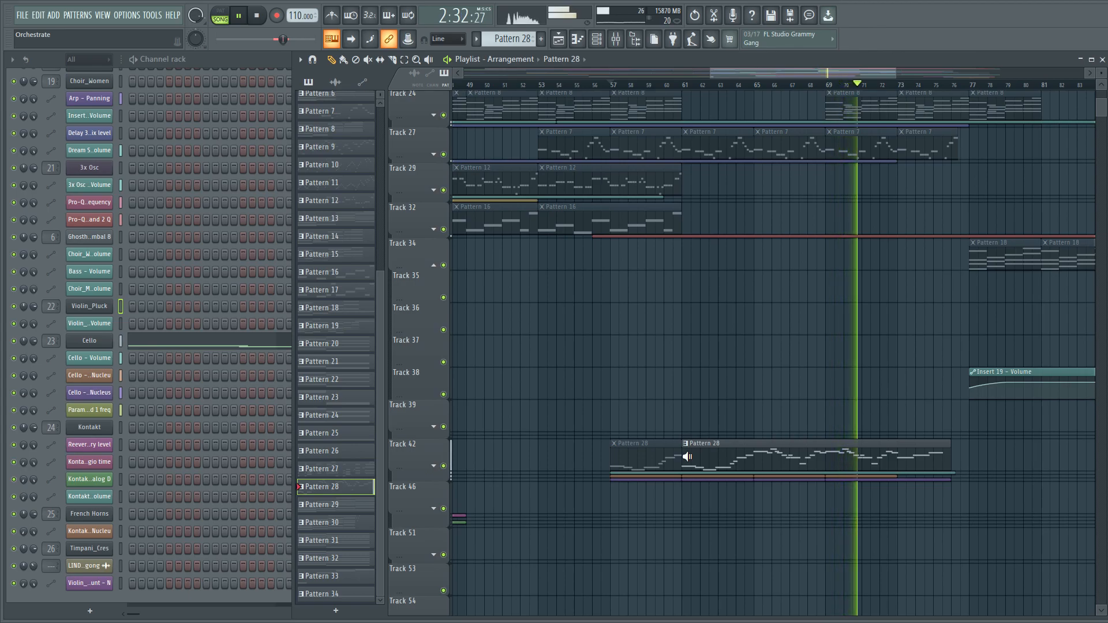
key("space")
Step: Open Pattern 28's Cello notes in the piano roll, show the whole melody and move the window clear of the channel rack
double_click(733, 460)
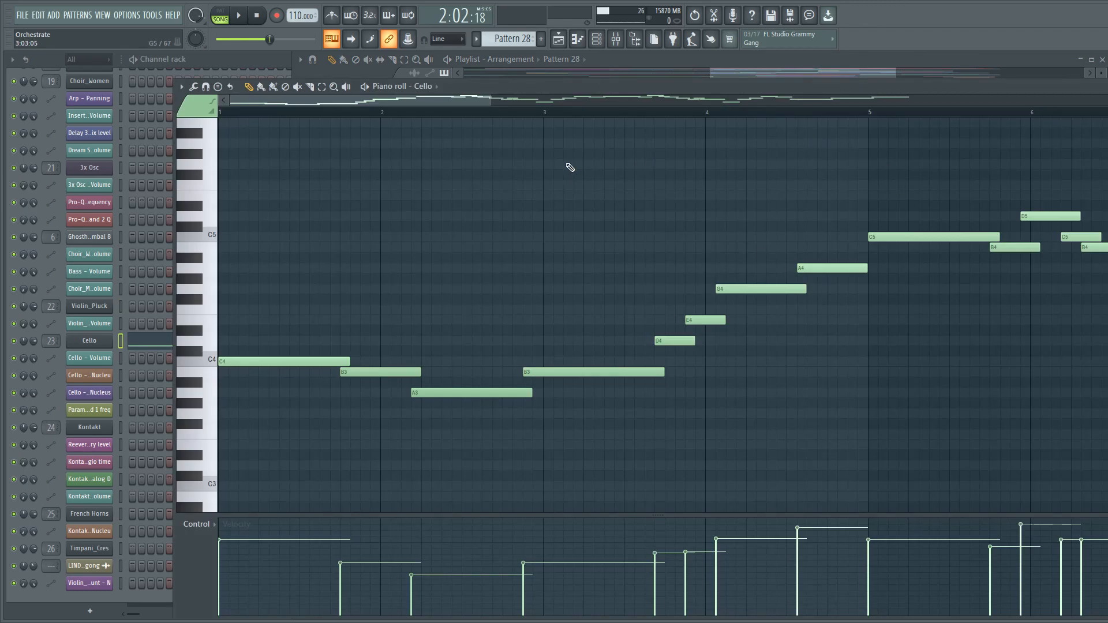
scroll(464, 107, "down", 5)
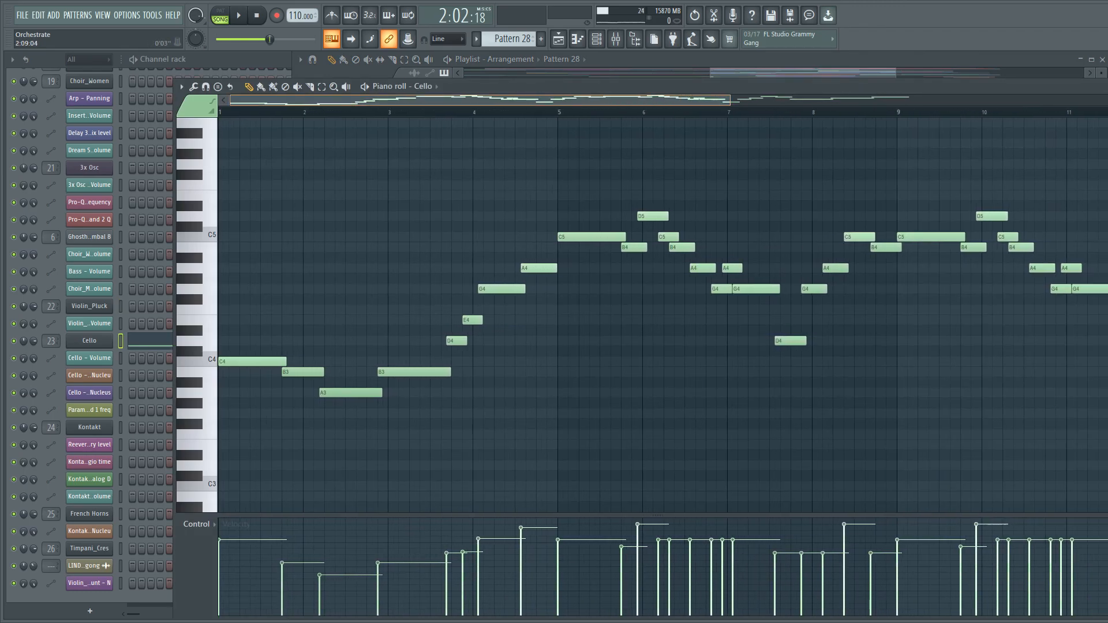
scroll(464, 107, "down", 1)
scroll(470, 92, "down", 3)
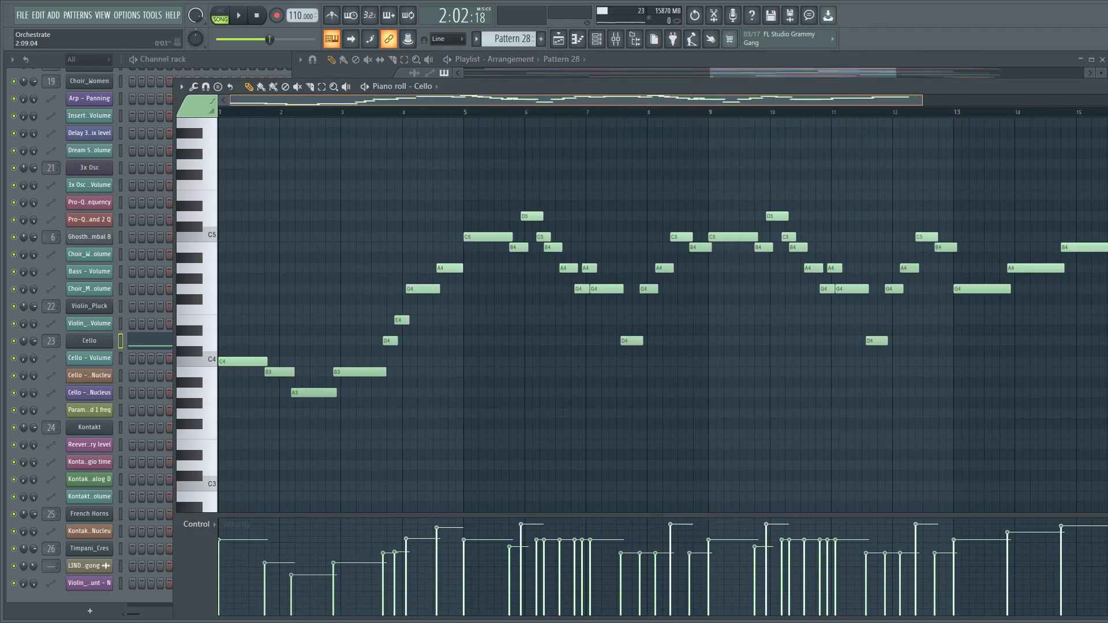
left_click_drag(527, 85, 439, 68)
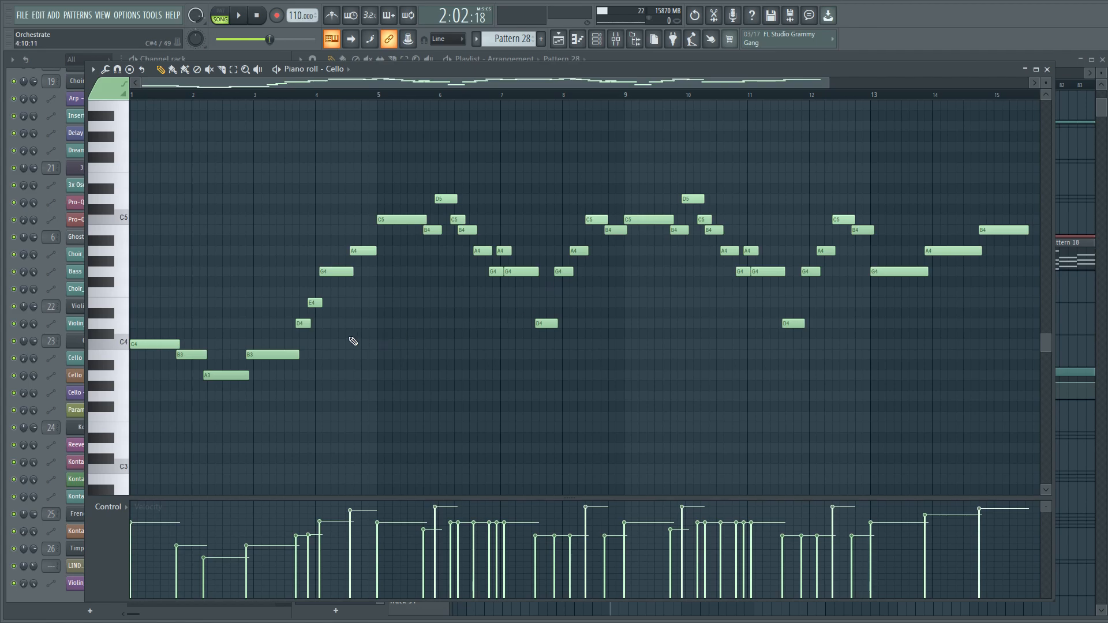
left_click_drag(531, 73, 676, 58)
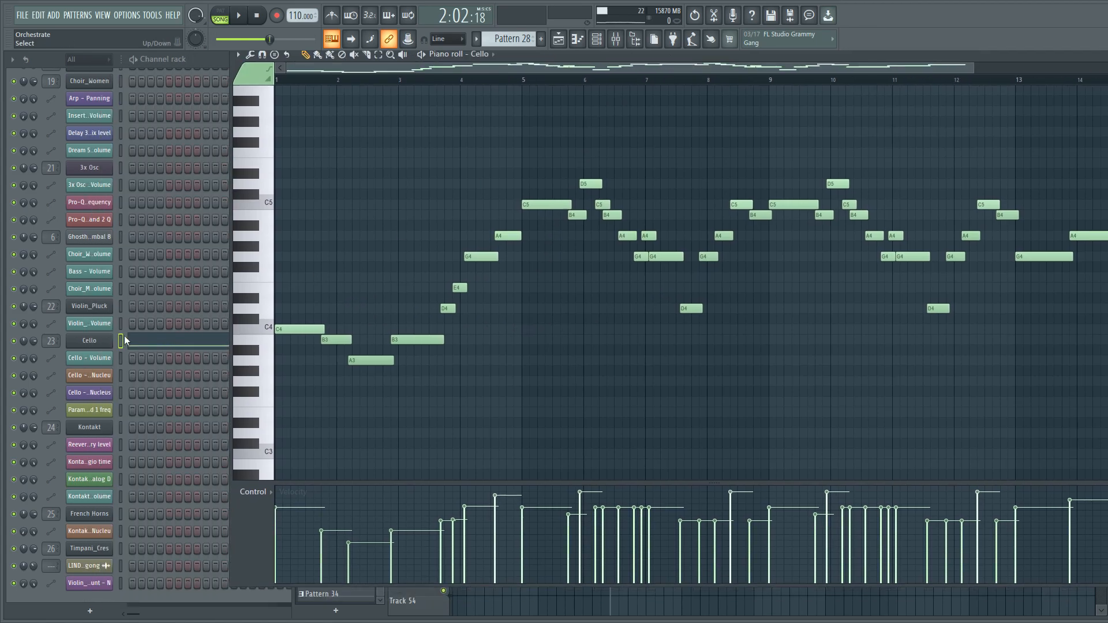
Step: Open the Cello instrument, inspect its Nucleus 03 6 Celli settings and the library's 02 Strings folder, and close it
left_click(90, 341)
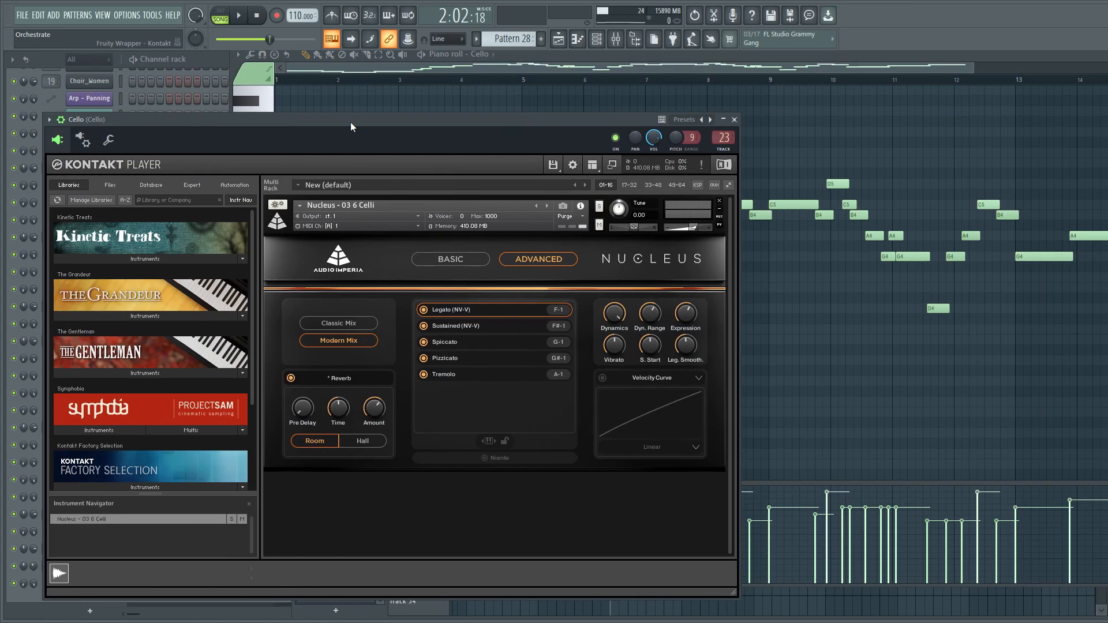
scroll(147, 439, "down", 5)
scroll(145, 467, "down", 1)
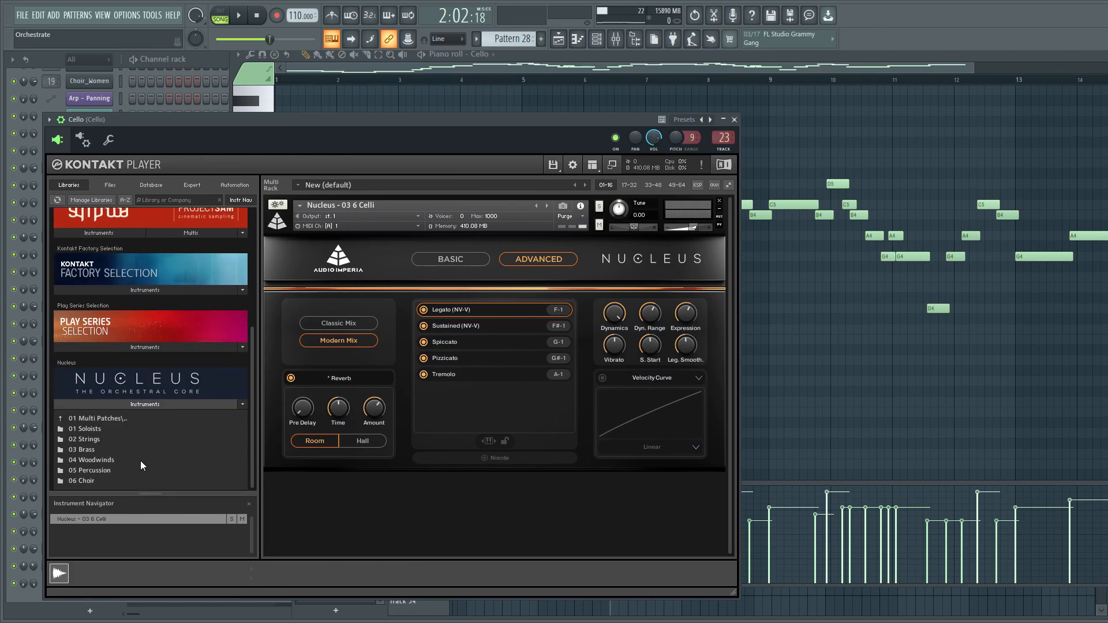
double_click(92, 439)
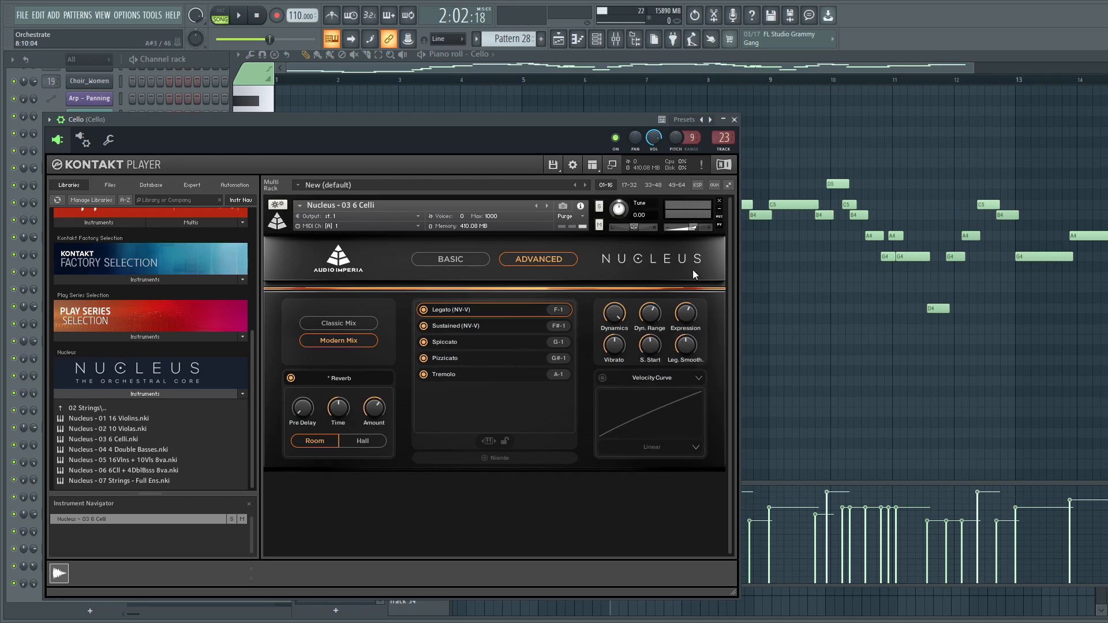
left_click(734, 119)
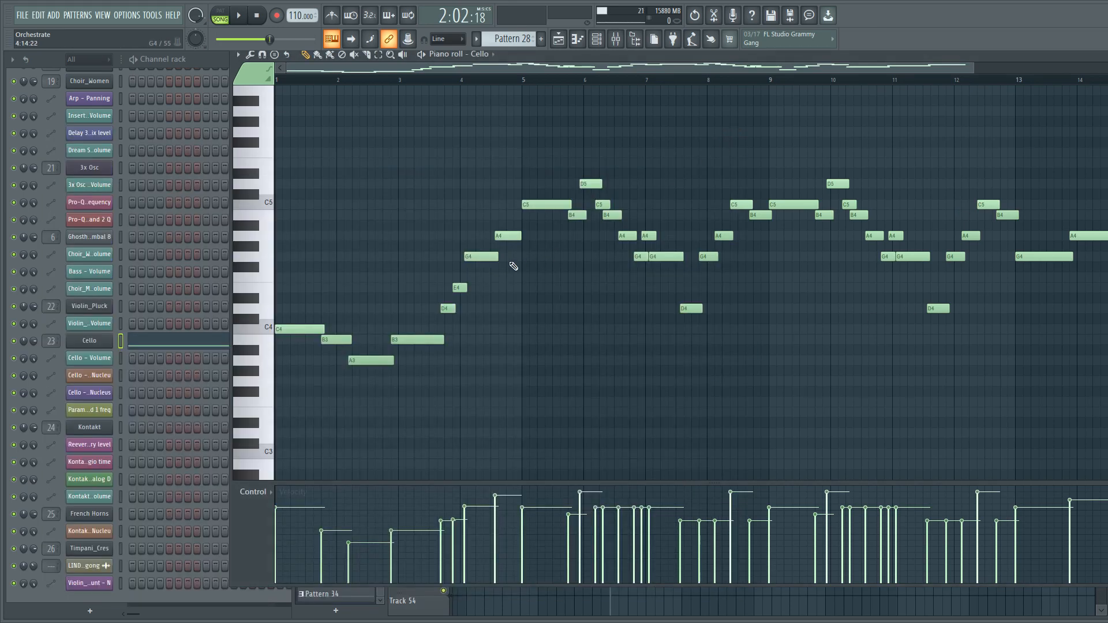
Step: Go over the Cello notes around bars 5 and 6 in the piano roll and return to the playlist
right_click(536, 188, "alt")
left_click_drag(550, 173, 614, 171)
key("F5")
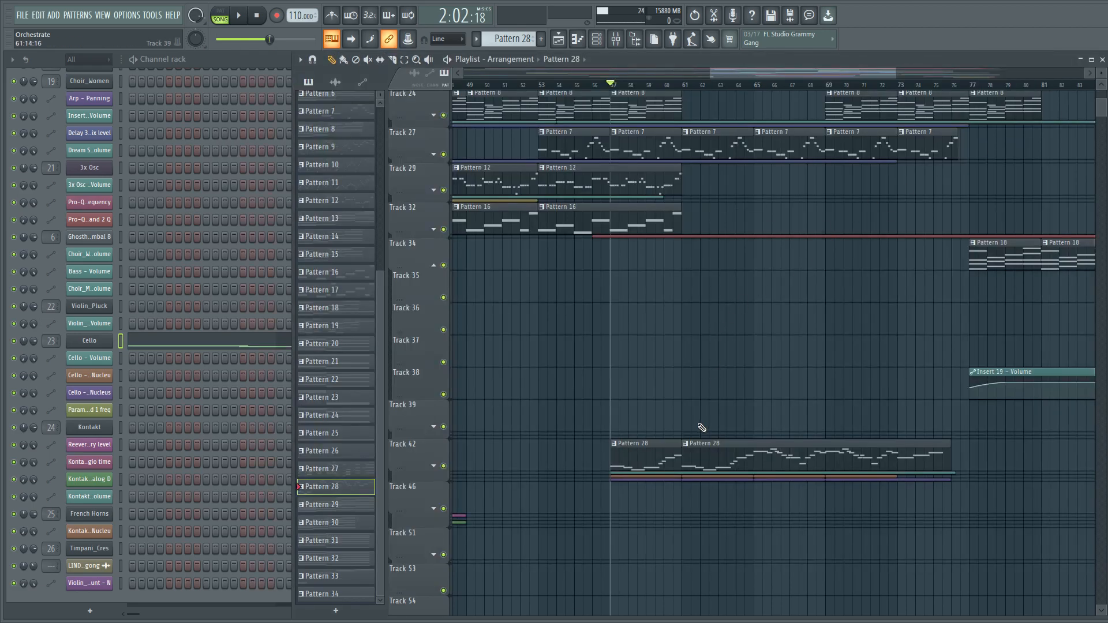
Step: Move the playhead to bar 66, review Pattern 28's Cello notes in the piano roll, and return to the playlist
left_click(782, 85)
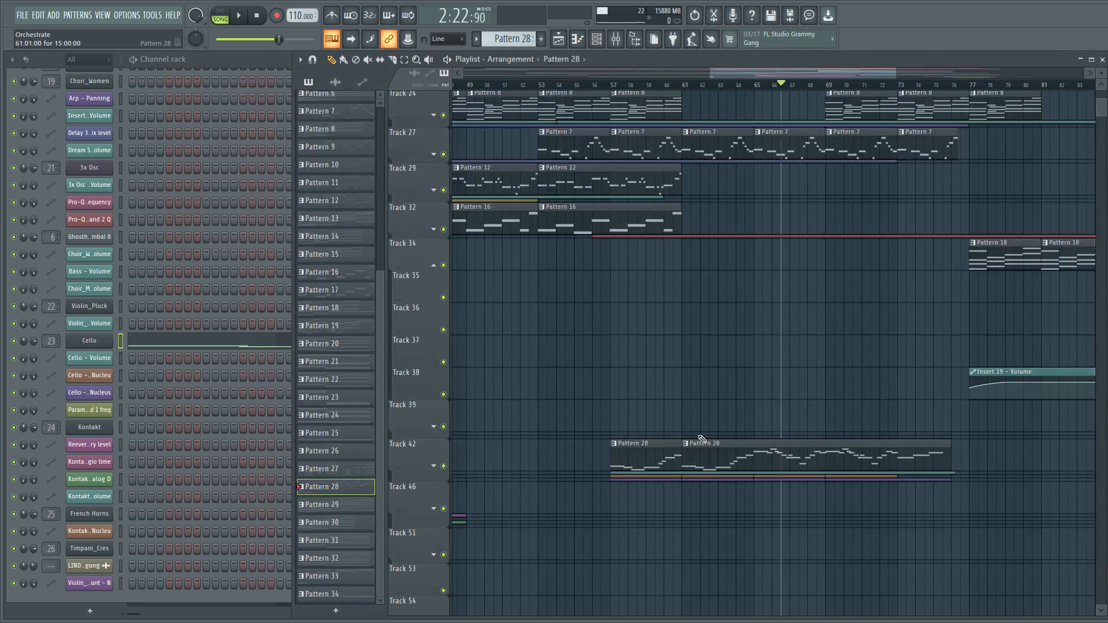
double_click(718, 452)
left_click_drag(594, 208, 825, 185)
left_click(784, 186)
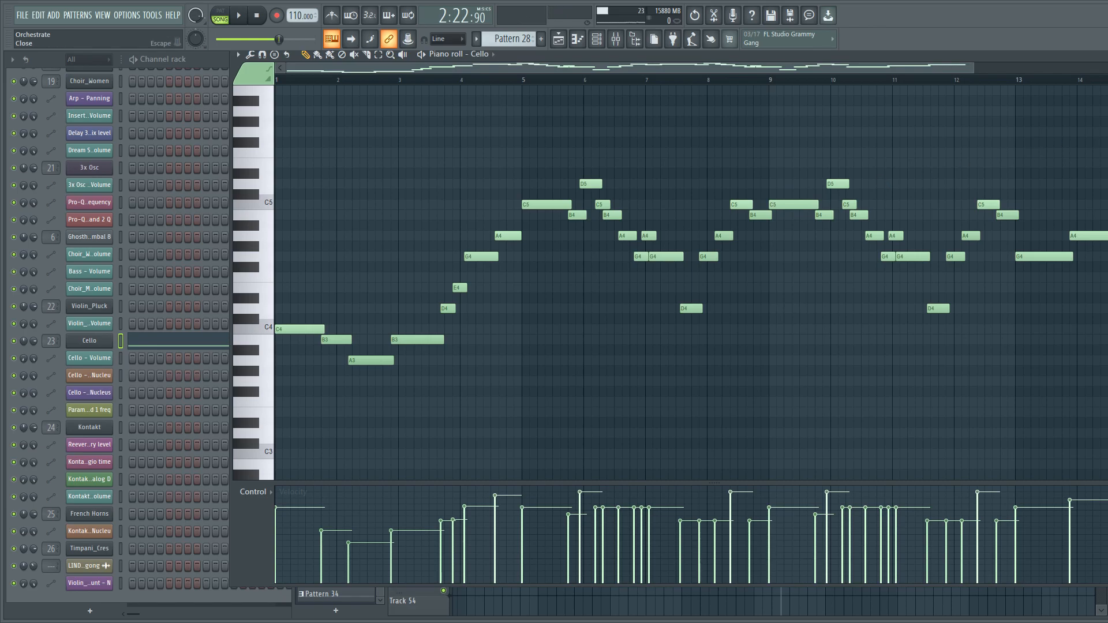
key("Escape")
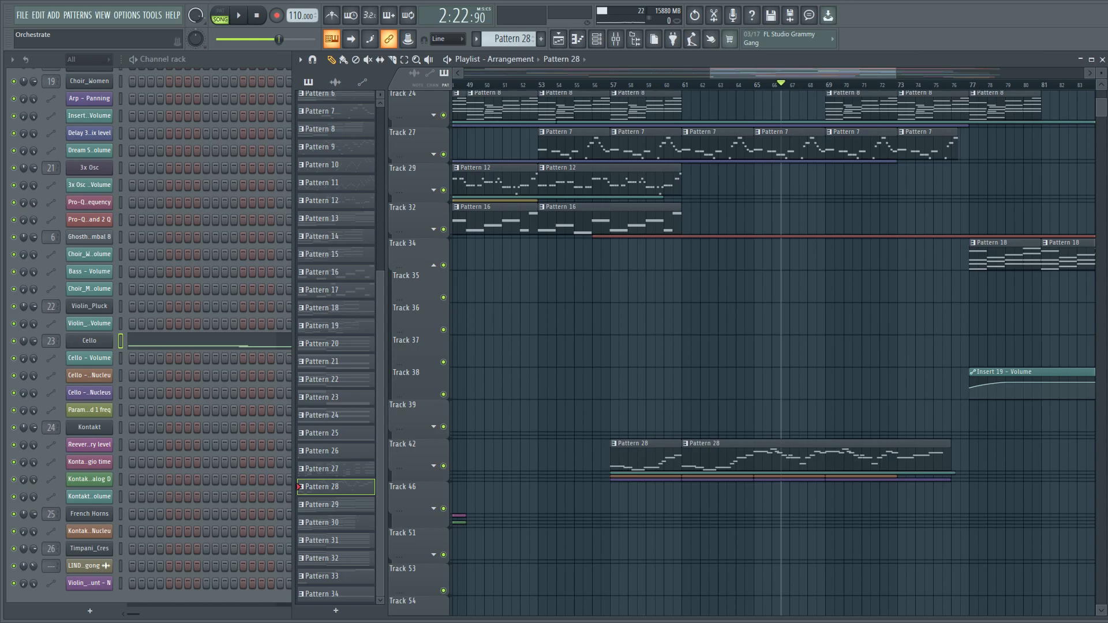
Step: Look over the whole arrangement from Track 1 down to Track 54, finishing on the ending section from bar 87 onward
scroll(767, 193, "up", 3)
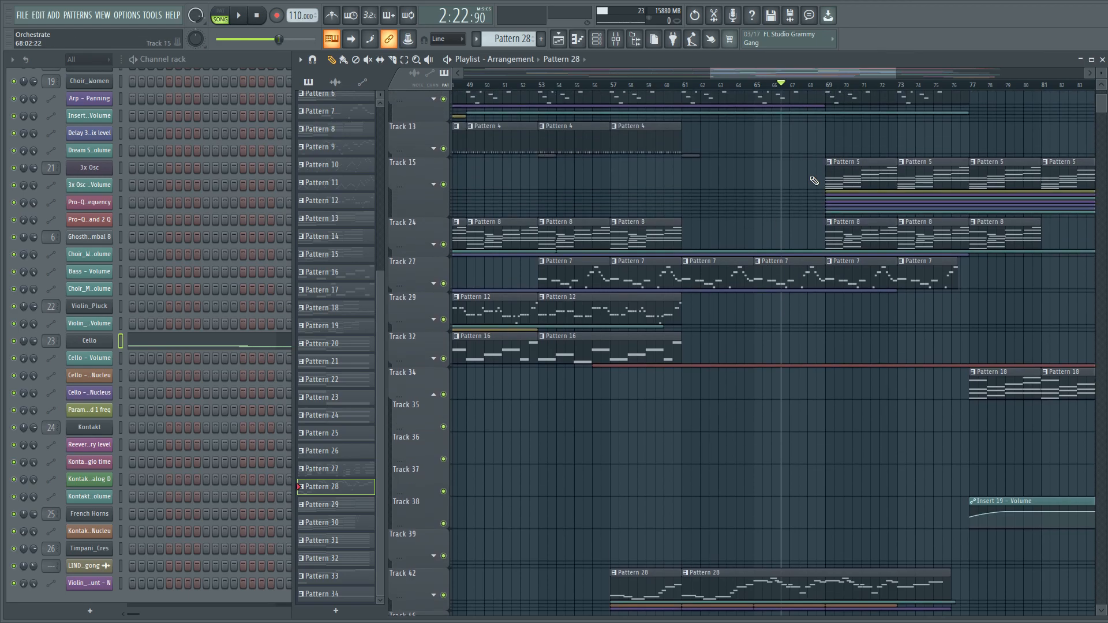
left_click_drag(817, 75, 829, 53)
left_click_drag(602, 73, 464, 74)
scroll(653, 191, "down", 5)
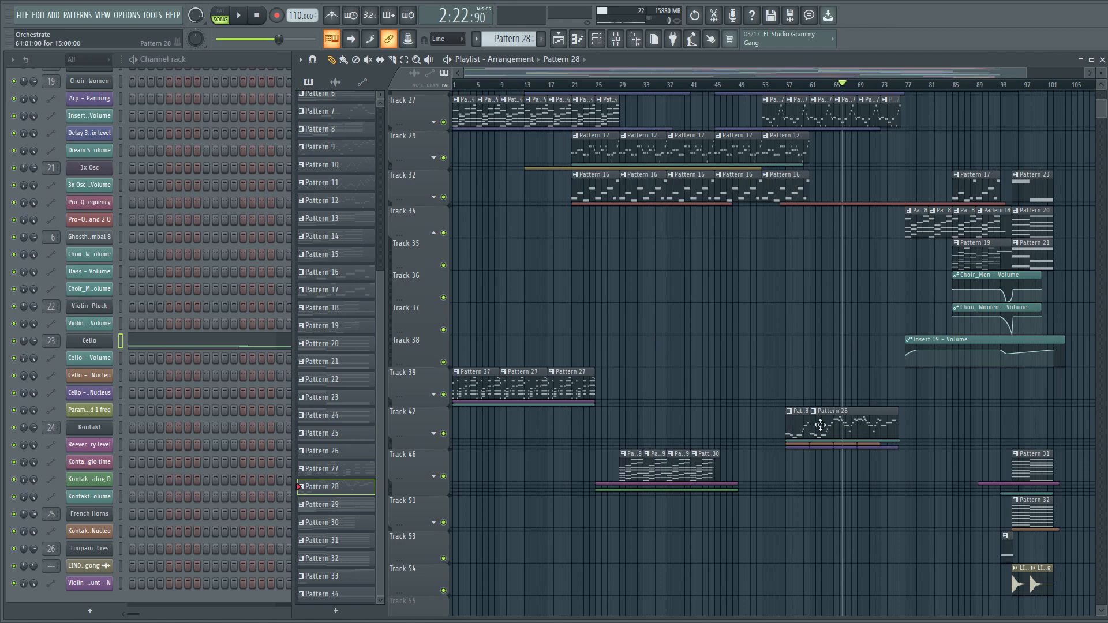
scroll(866, 430, "up", 5)
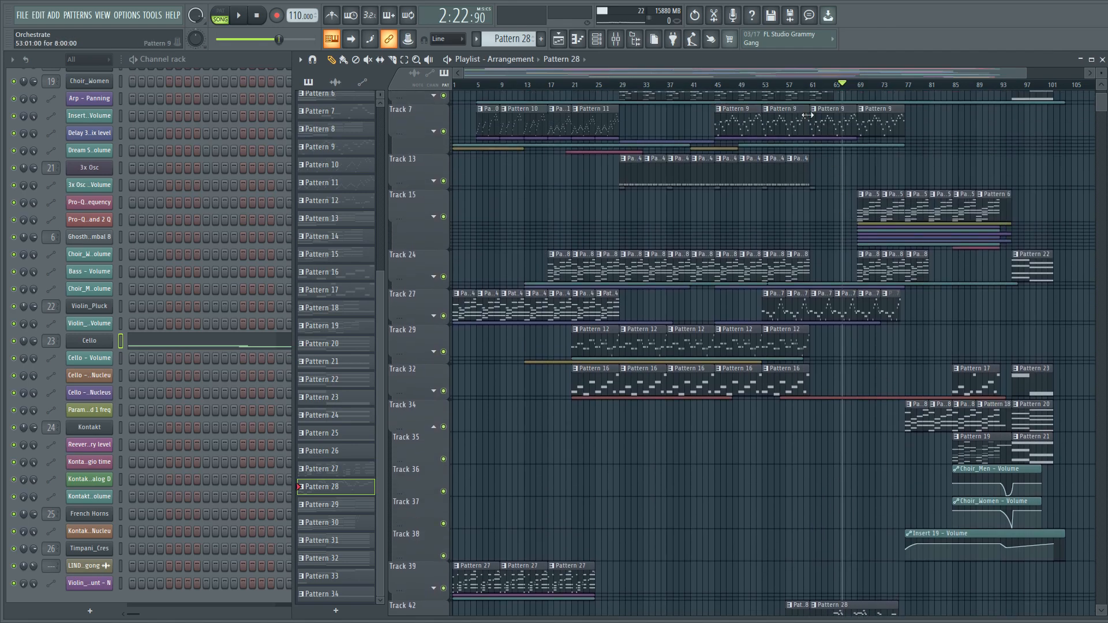
scroll(857, 190, "up", 2)
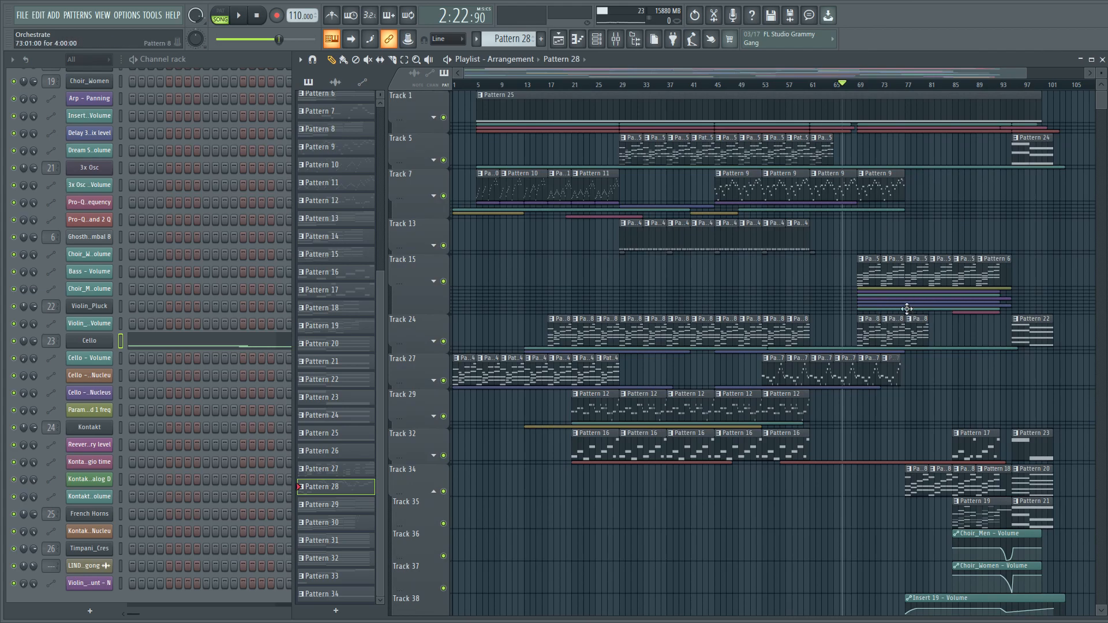
scroll(960, 277, "down", 10)
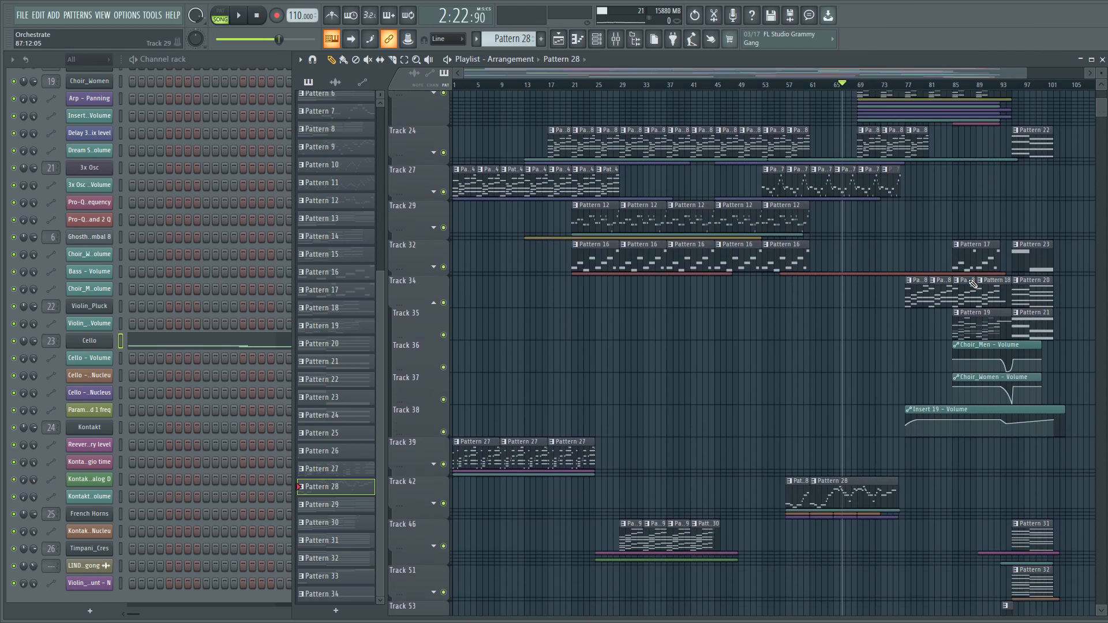
left_click_drag(856, 73, 914, 75)
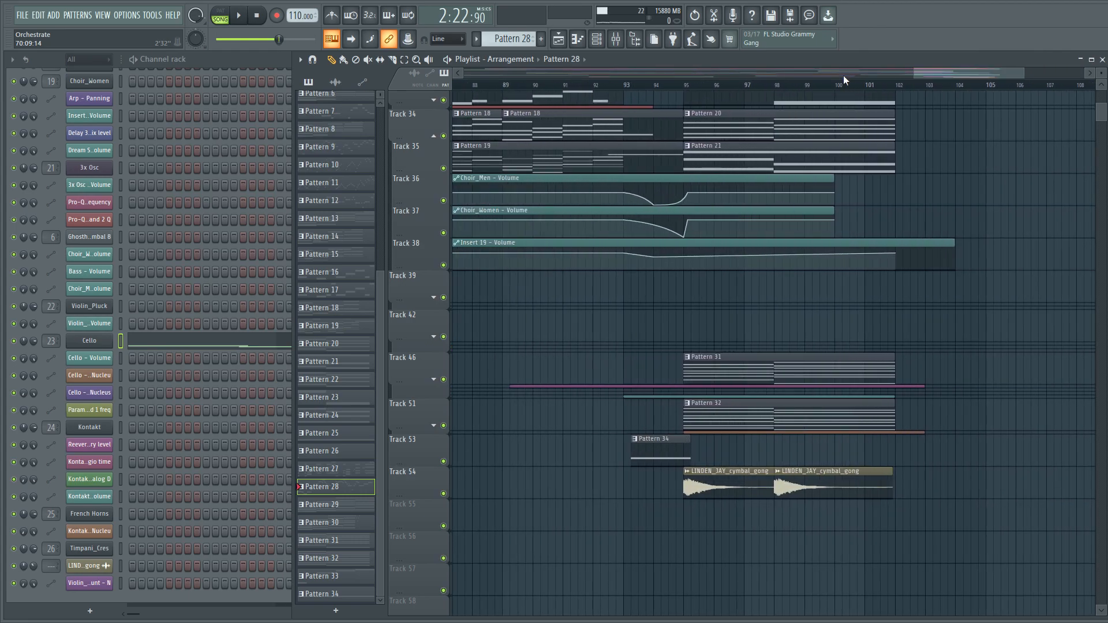
Step: Select Pattern 32 and audition its clip at bar 95 on Track 51 on its own, ending with playback stopped
left_click(693, 419)
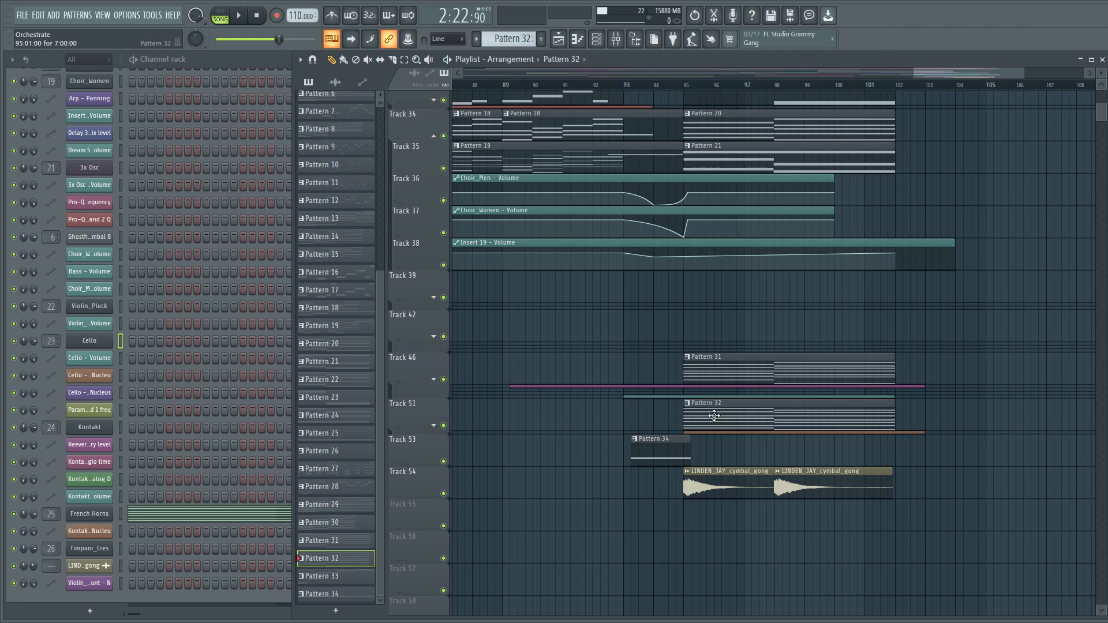
right_click(713, 421, "ctrl+alt")
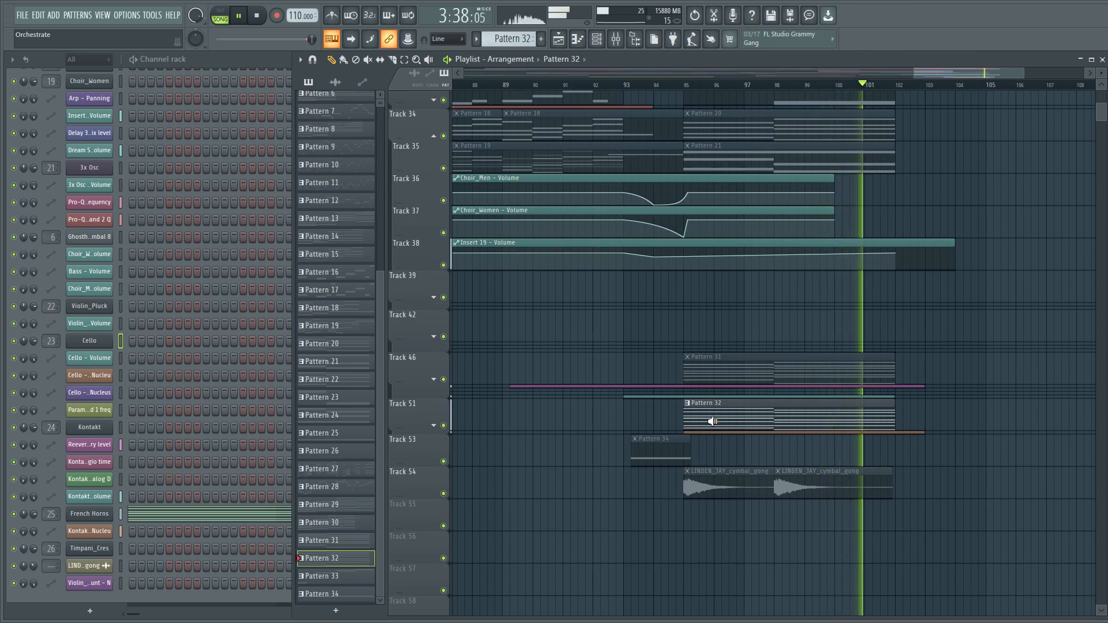
key("space")
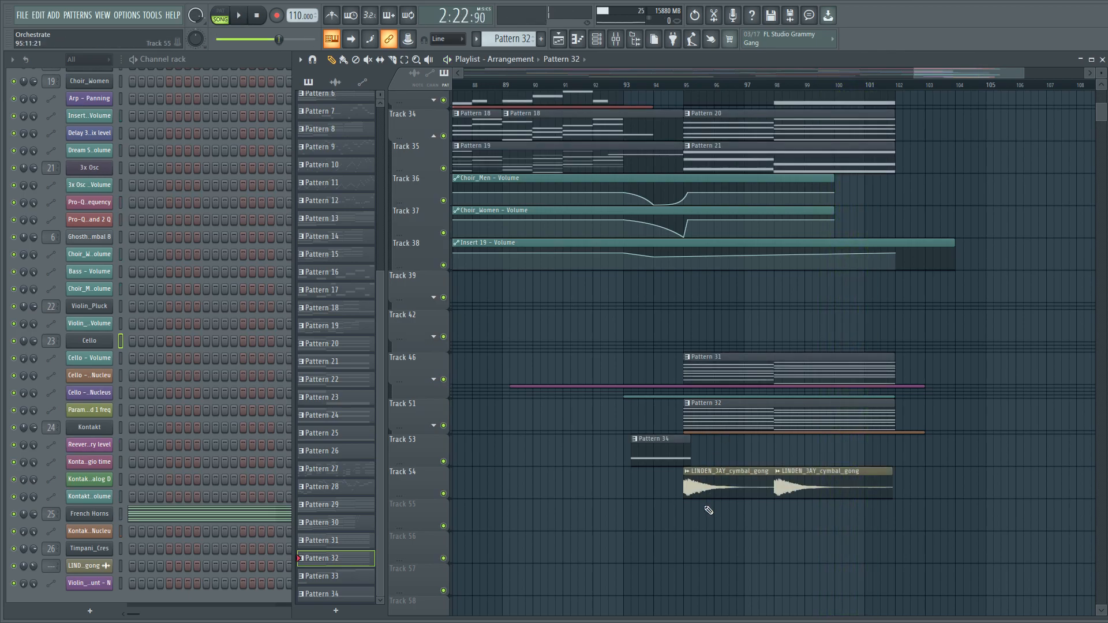
Step: Select Pattern 34 on Track 53, check its Timpani_Cres note in the piano roll, and return to the playlist
left_click(658, 454)
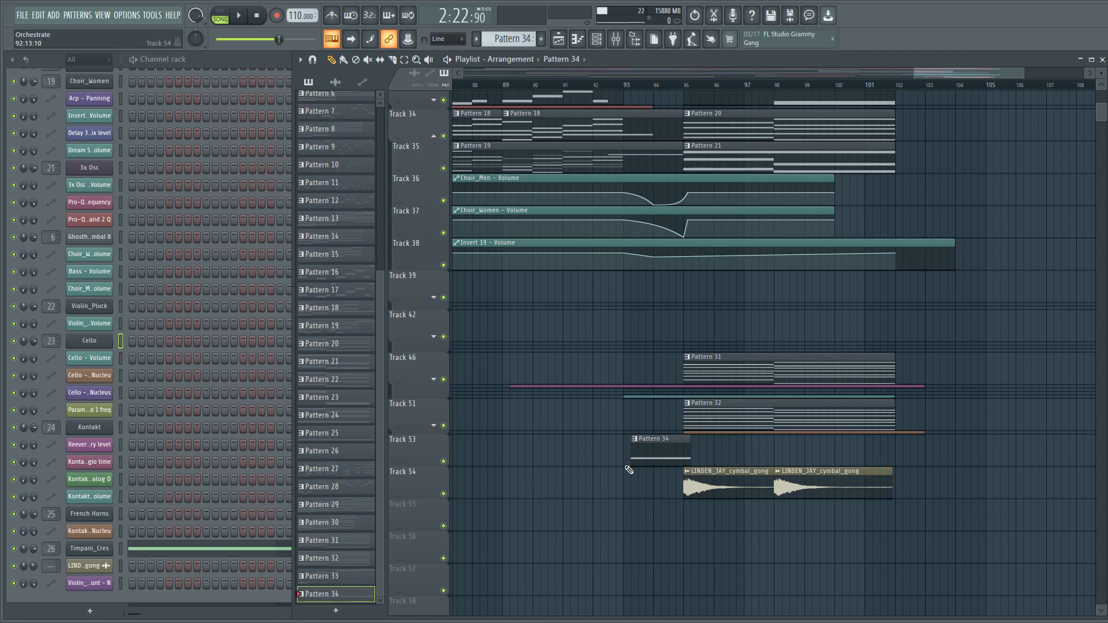
left_click(199, 549)
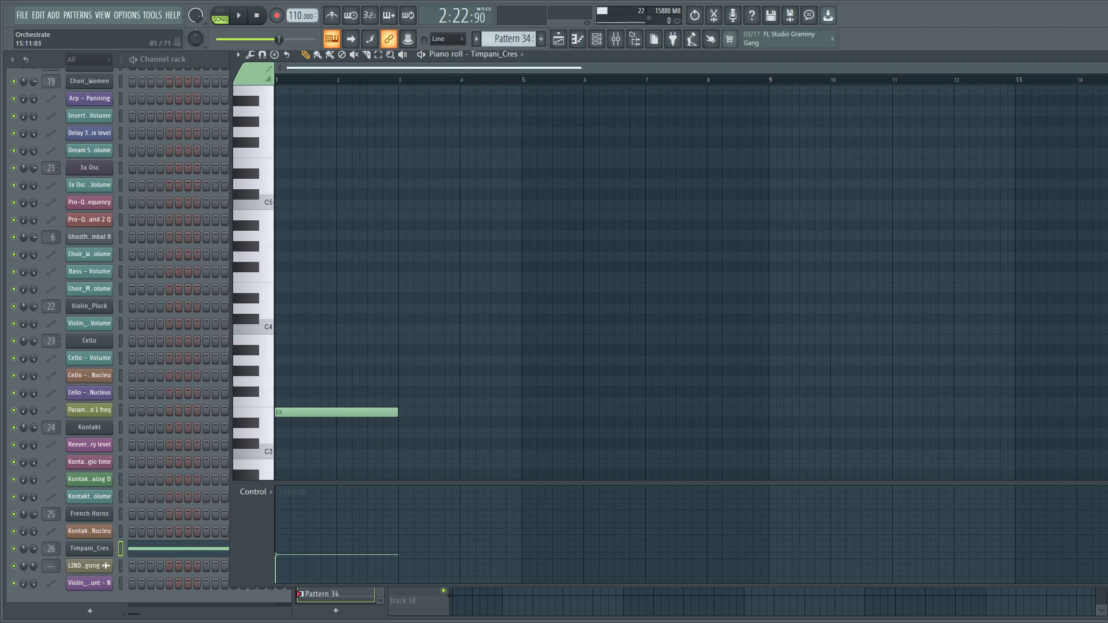
key("F7")
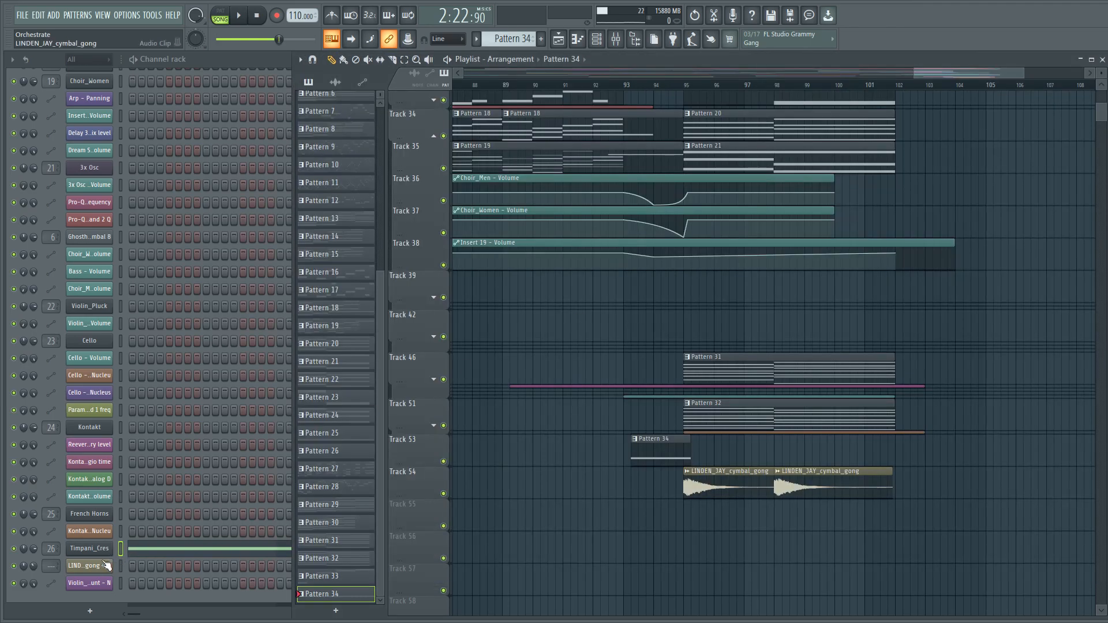
Step: Inspect the Timpani_Cres instrument's Nucleus 01 Timpani settings, close it, and audition the Pattern 34 clip on Track 53
left_click(89, 552)
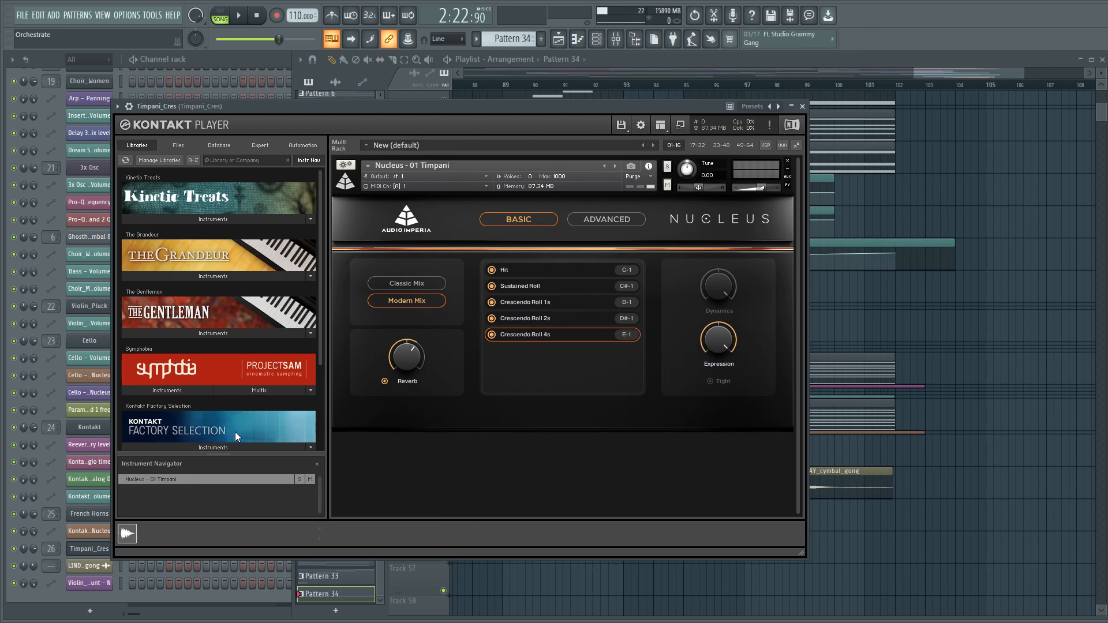
scroll(230, 428, "down", 2)
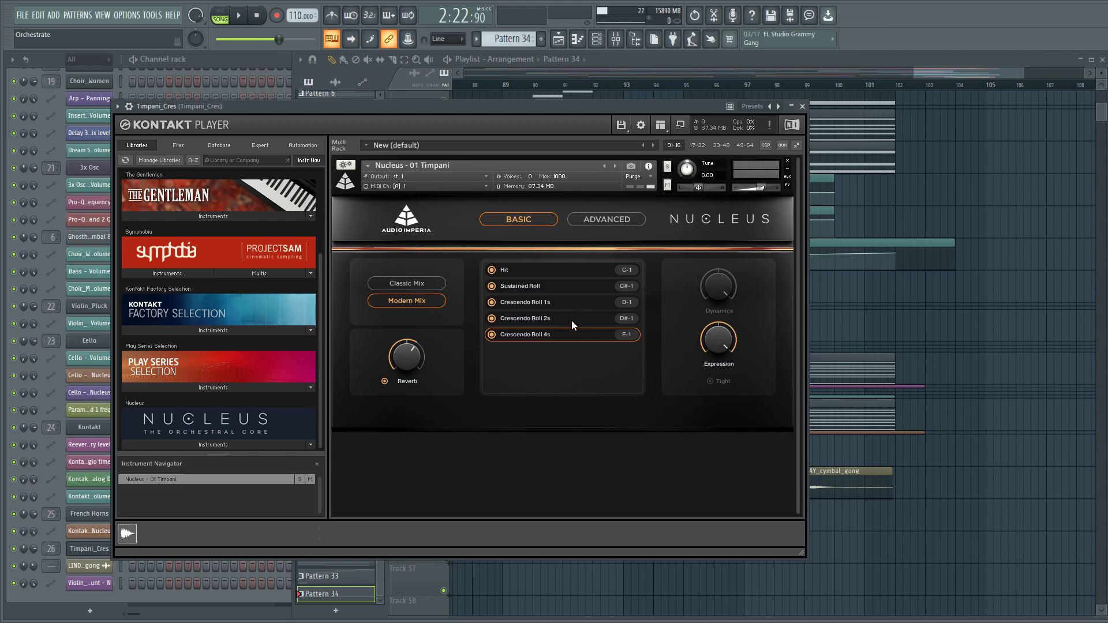
left_click(802, 106)
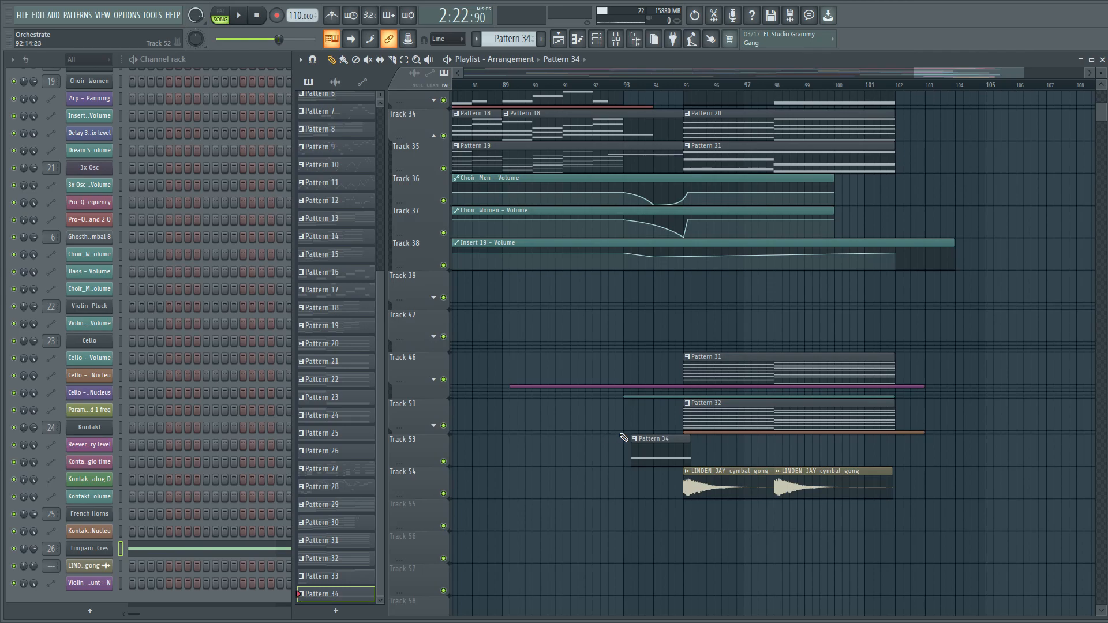
right_click(630, 454, "alt")
Step: Review the layers of the ending across all tracks, finishing with the full song length shown in the playlist
scroll(639, 453, "up", 5)
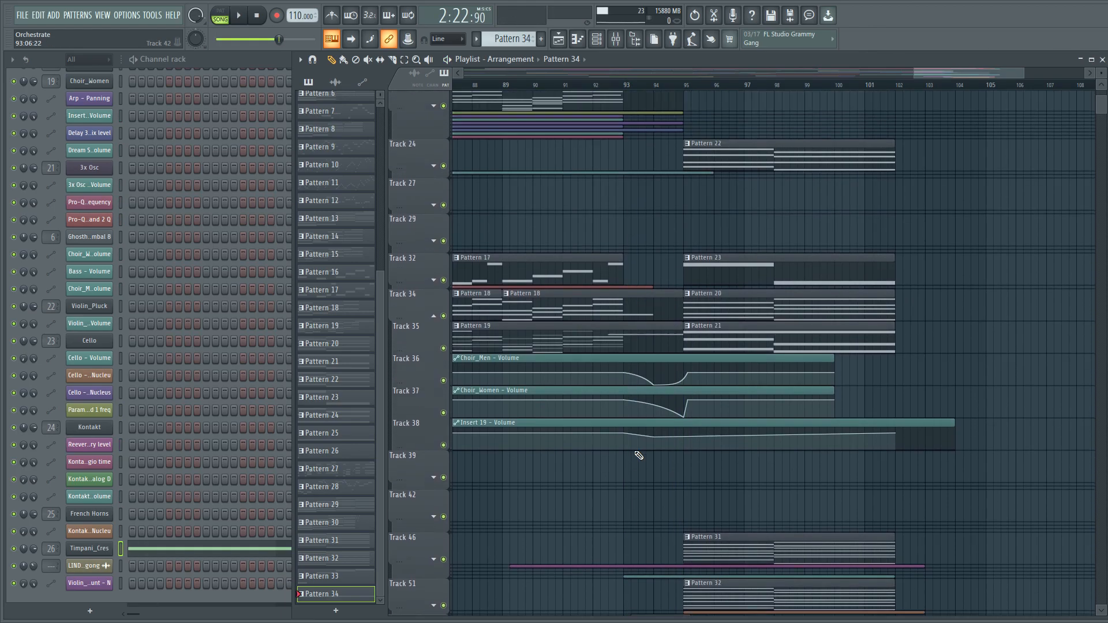
scroll(675, 446, "down", 5)
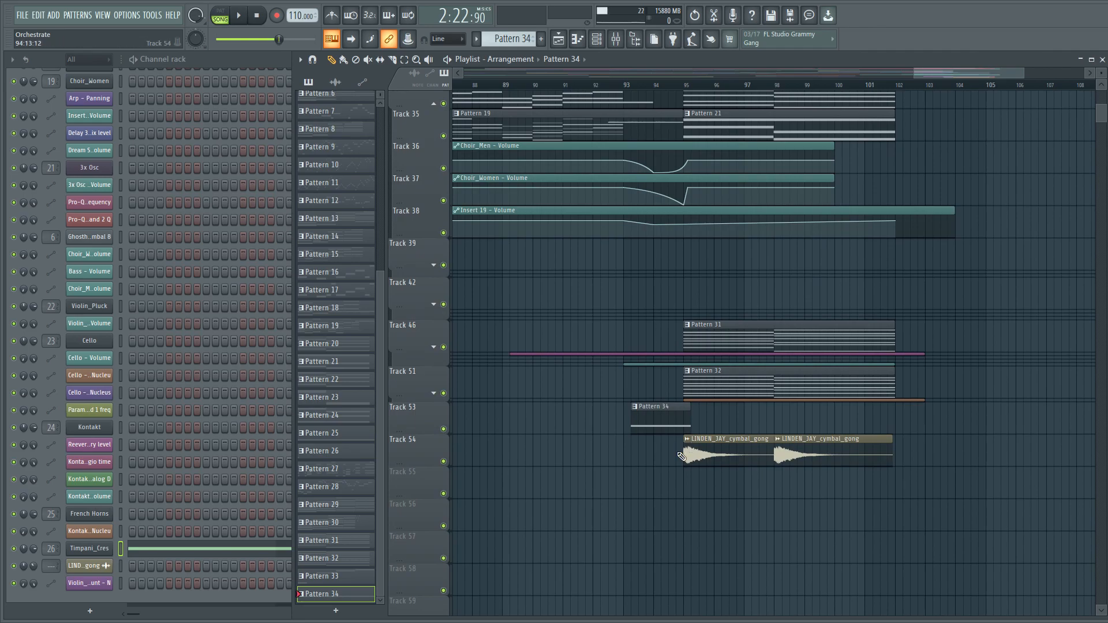
scroll(681, 456, "up", 10)
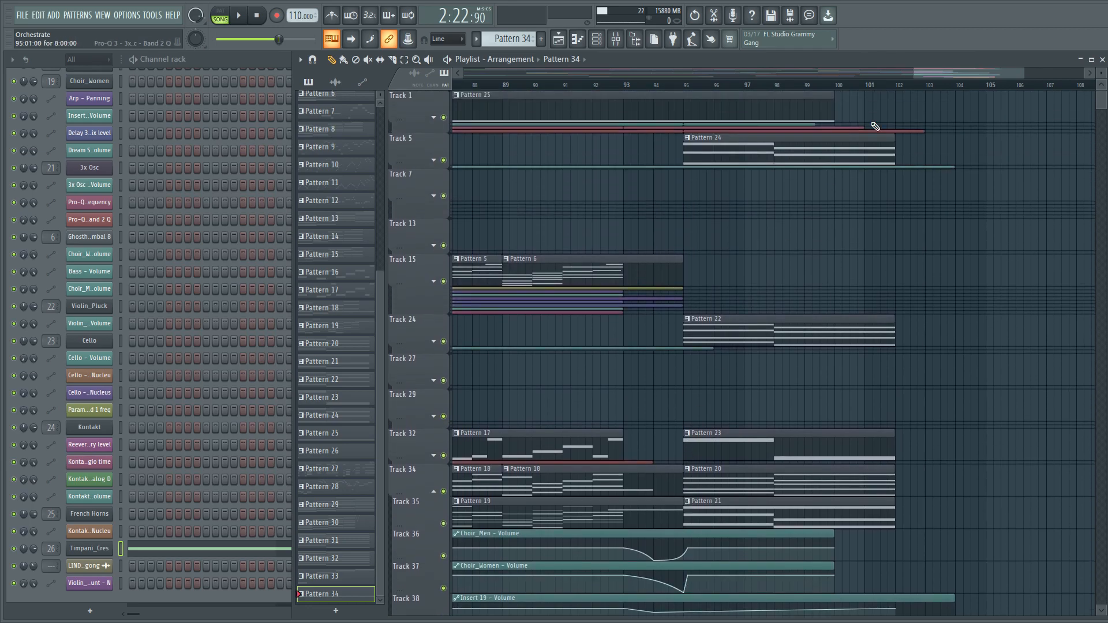
left_click_drag(951, 72, 820, 73)
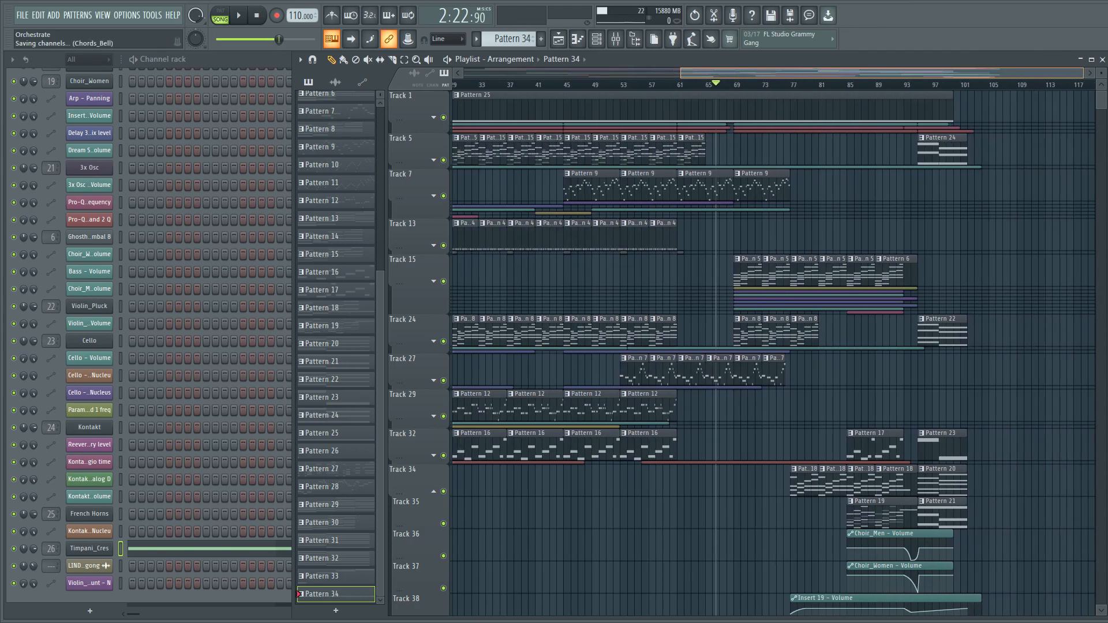
left_click_drag(819, 73, 951, 72)
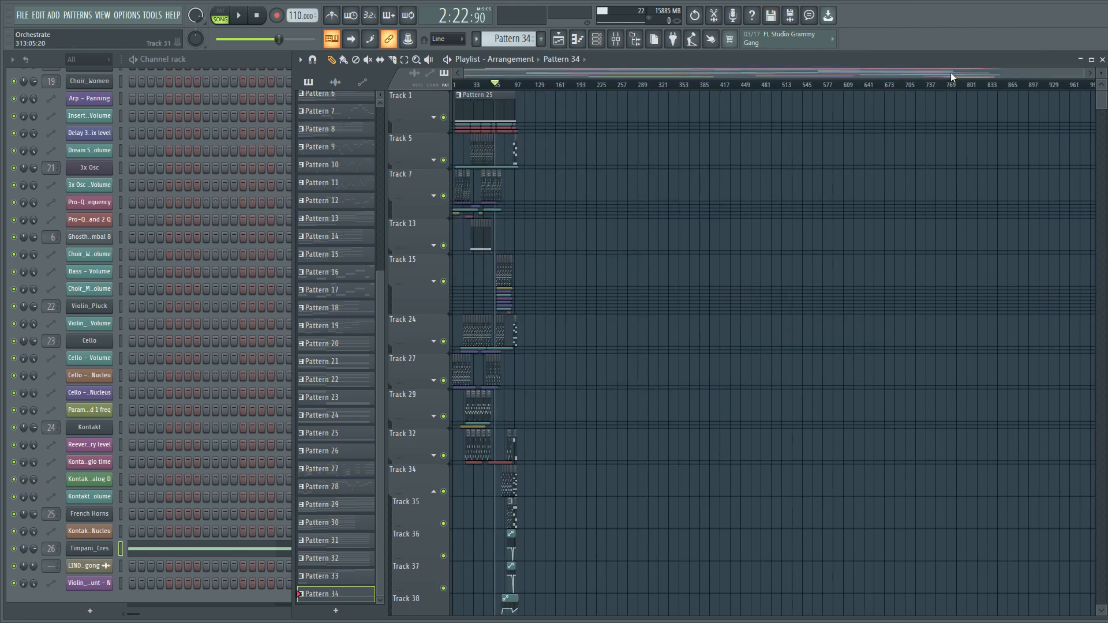
left_click_drag(684, 72, 635, 87)
left_click_drag(736, 75, 736, 90)
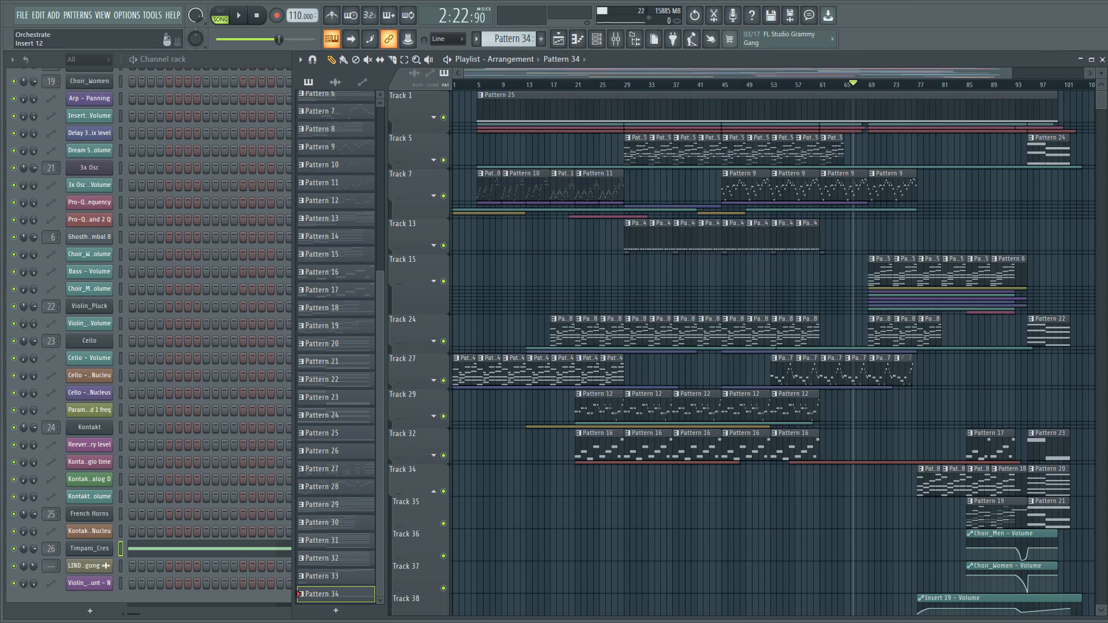
Step: Bring Task Manager into view to check its Memory performance page, and move it back off the screen
left_click_drag(1107, 55, 669, 38)
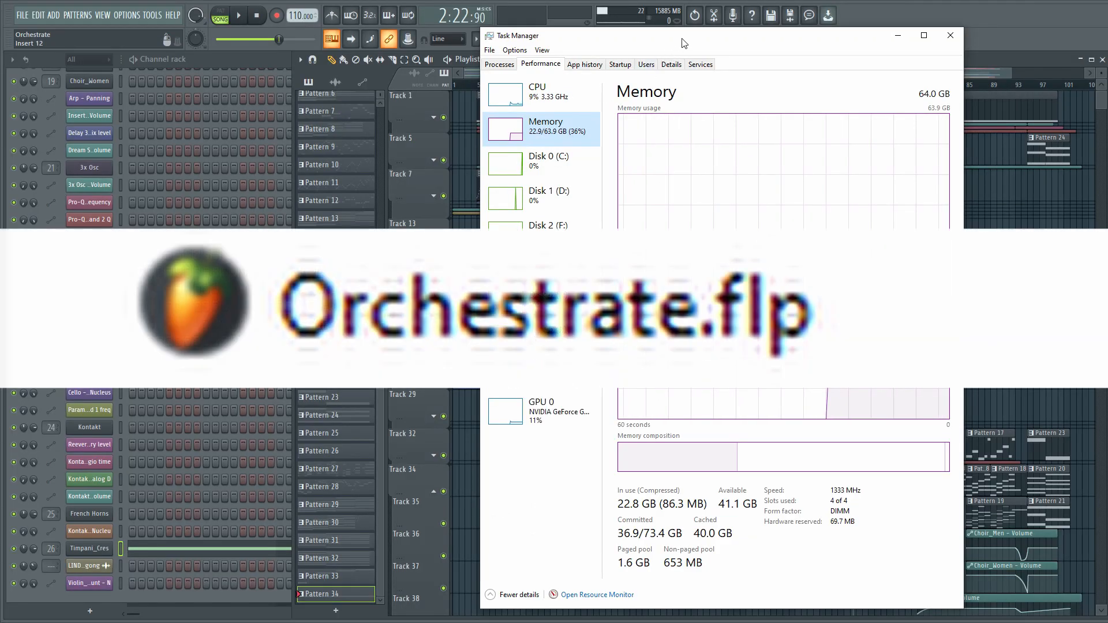
left_click_drag(683, 44, 1107, 47)
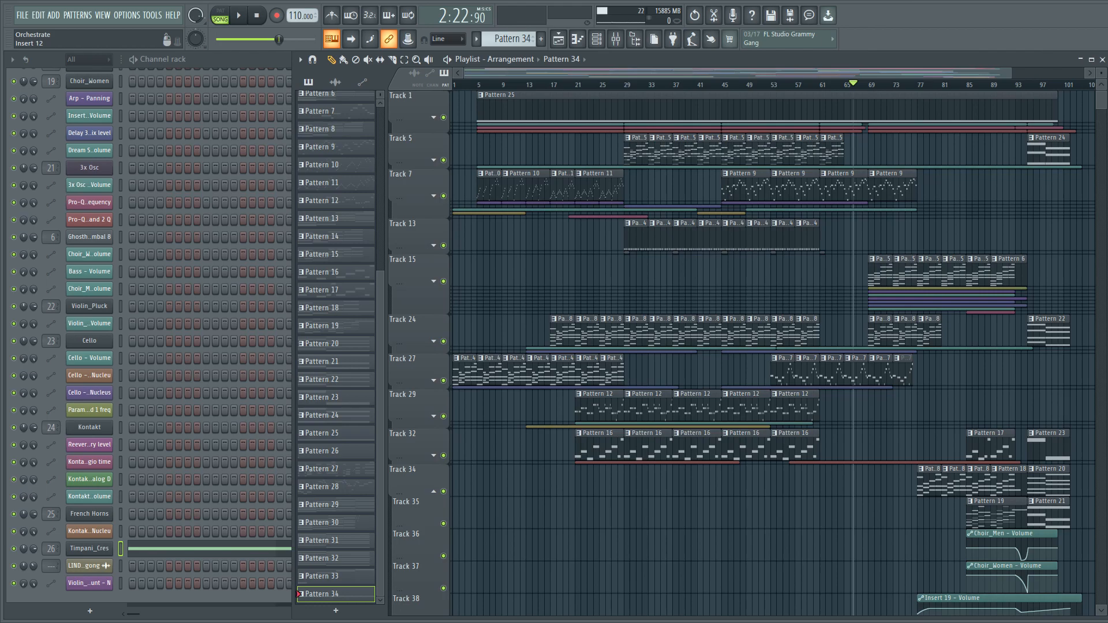
Step: Audition the first LINDEN_JAY_cymbal_gong clip at bar 95 on Track 54 twice
scroll(888, 106, "up", 1)
scroll(885, 263, "down", 4)
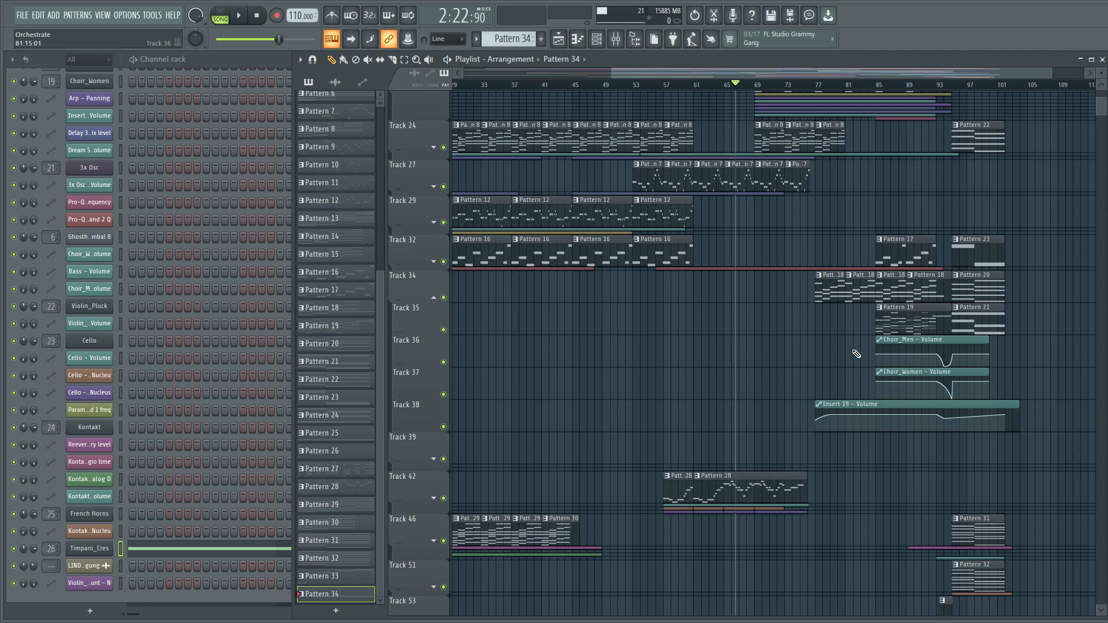
scroll(975, 580, "down", 2)
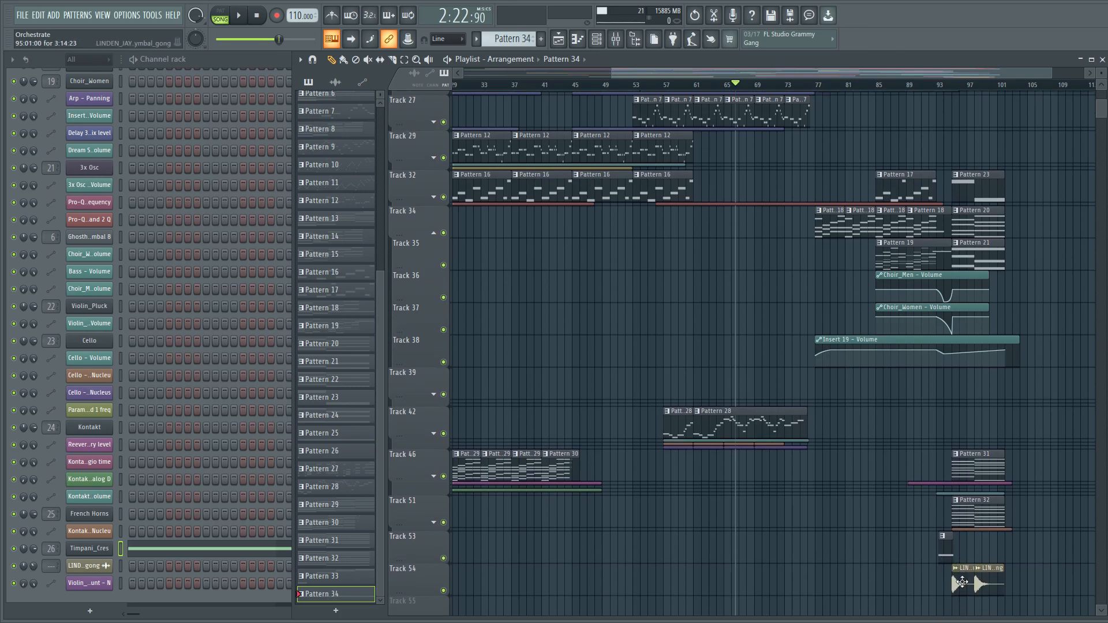
right_click(952, 584, "alt")
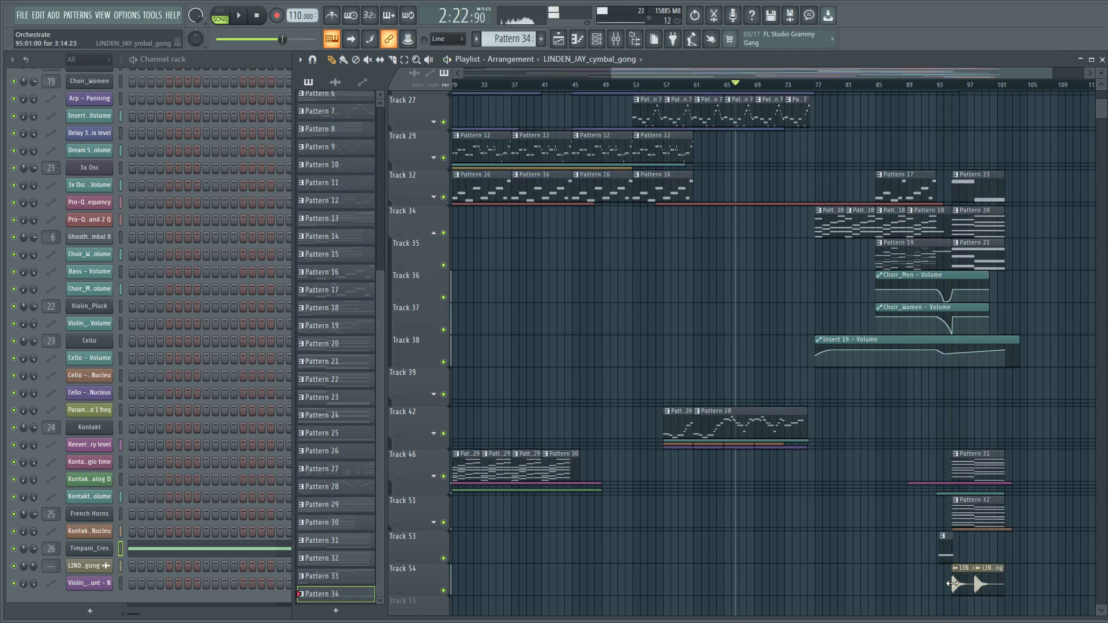
right_click(955, 584, "alt")
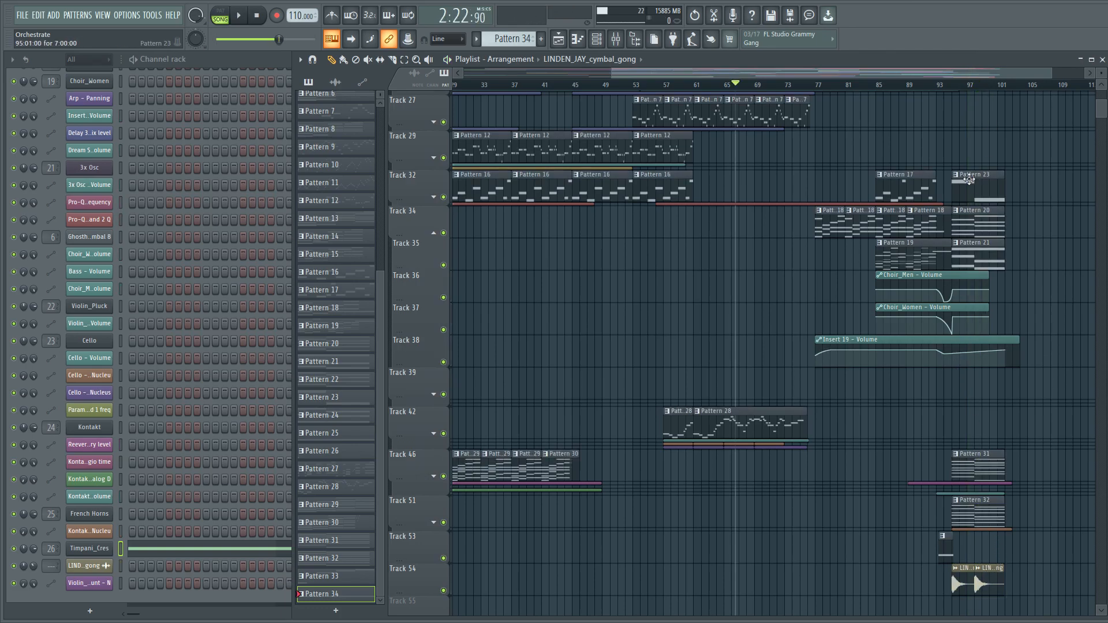
Step: Select the first Pattern 29 clip at bar 29 on Track 46 and open its Kontakt instrument
scroll(1013, 329, "up", 4)
scroll(1013, 329, "up", 4)
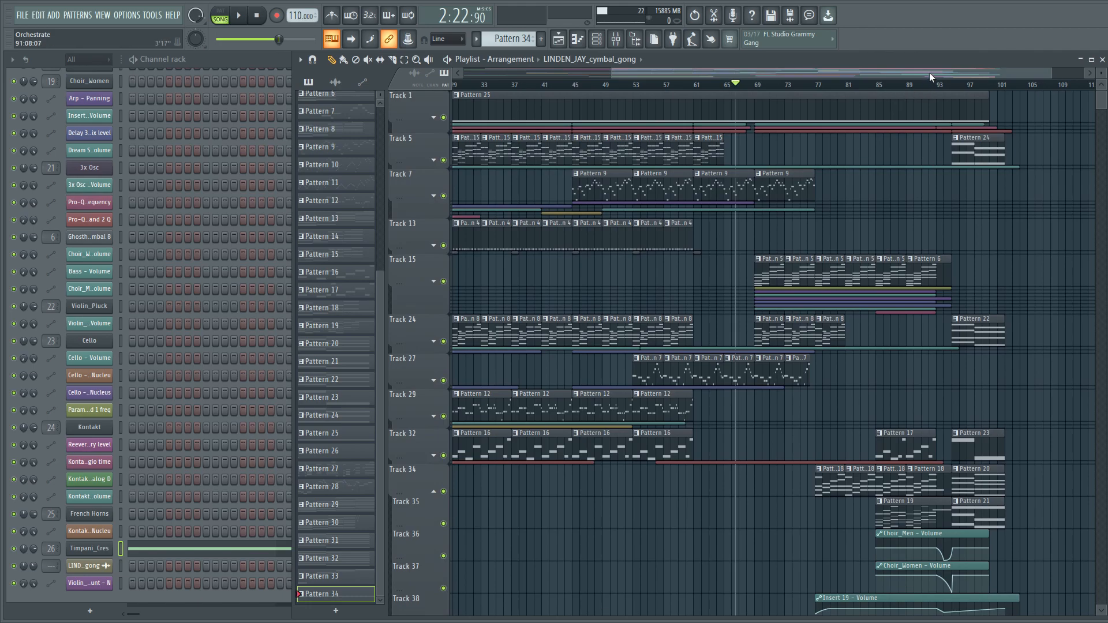
scroll(929, 71, "down", 4)
scroll(929, 72, "up", 4)
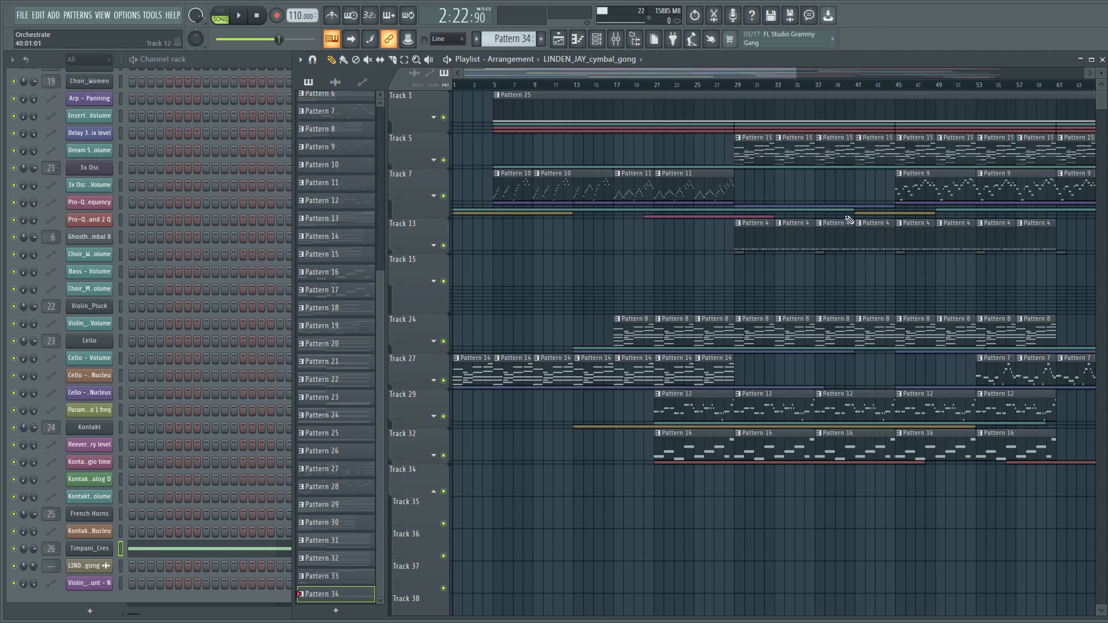
scroll(849, 220, "down", 6)
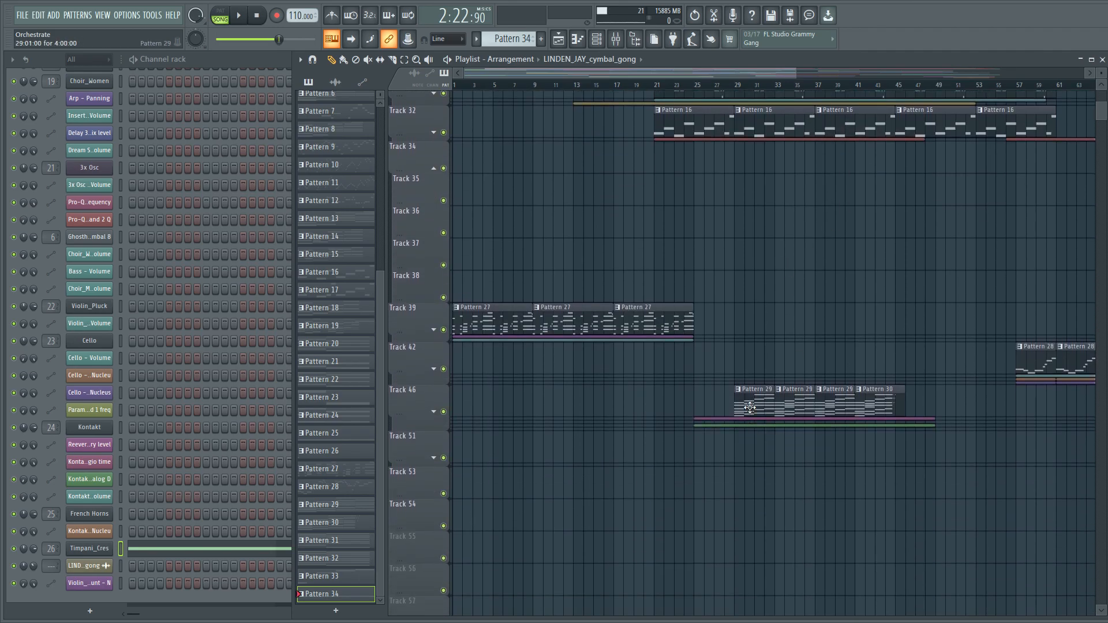
left_click(750, 407)
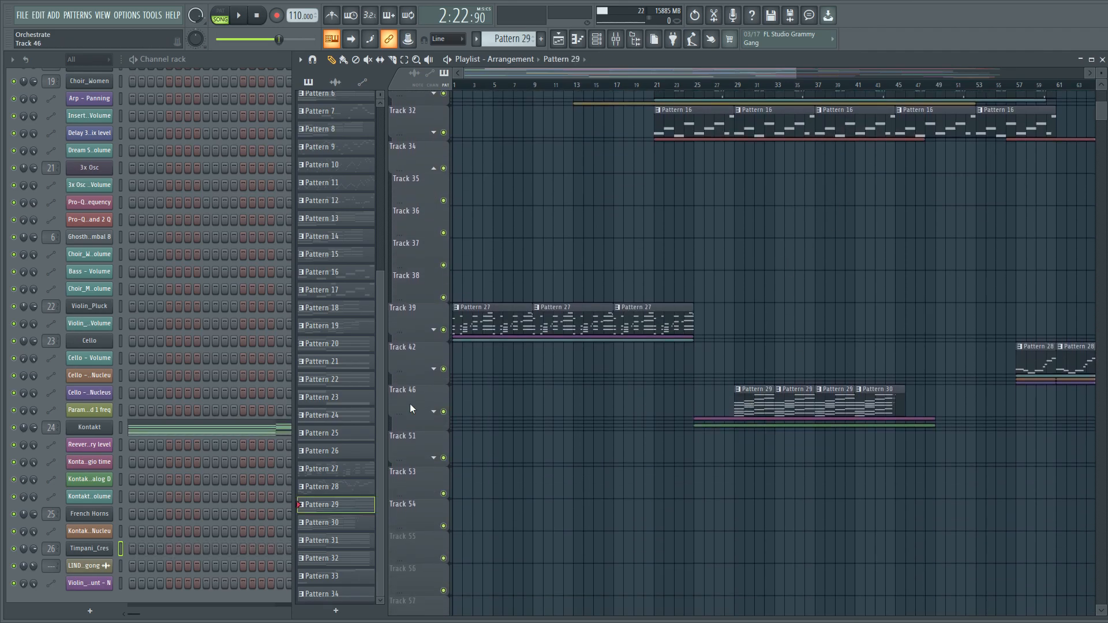
left_click(86, 427)
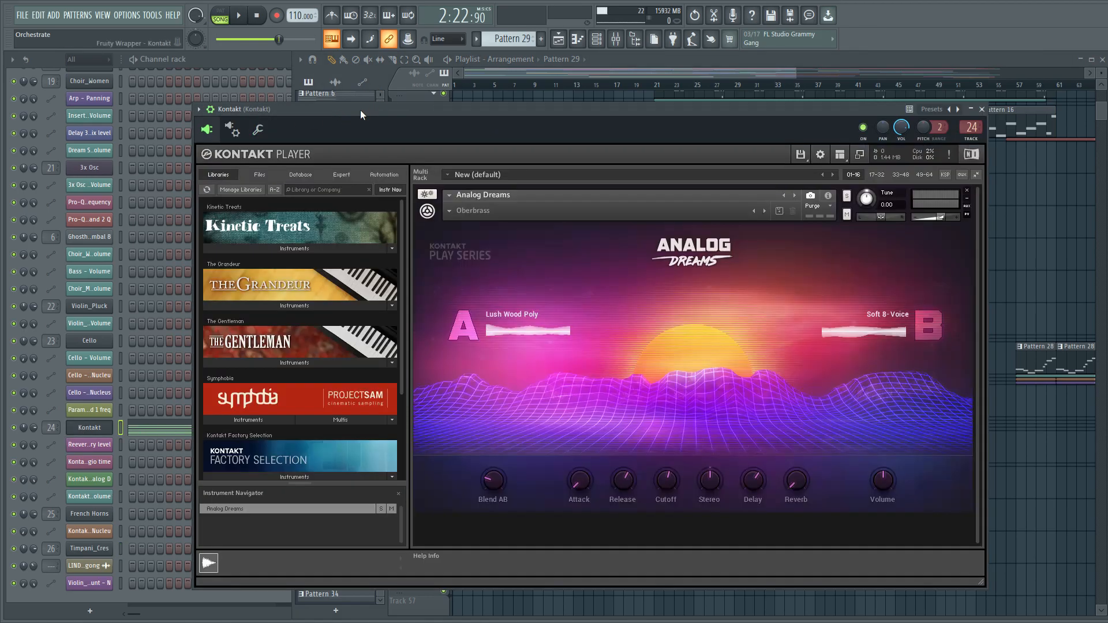
Step: Expand the instruments of the Play Series Selection library in Kontakt's library list
left_click_drag(360, 110, 205, 74)
scroll(202, 324, "down", 4)
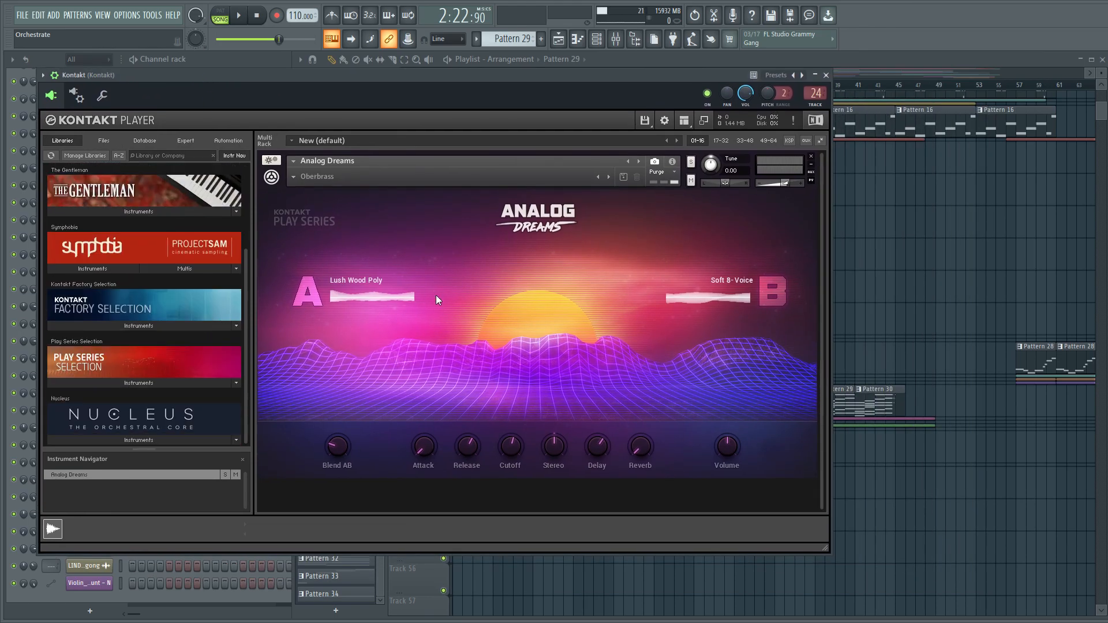
scroll(195, 269, "up", 4)
scroll(195, 268, "down", 4)
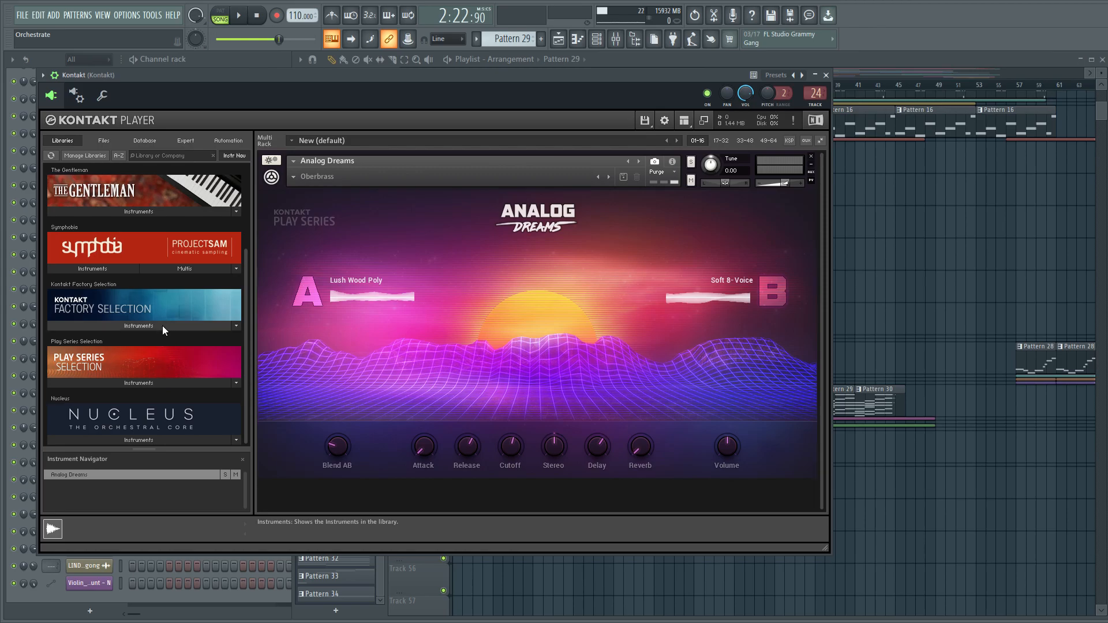
left_click(143, 385)
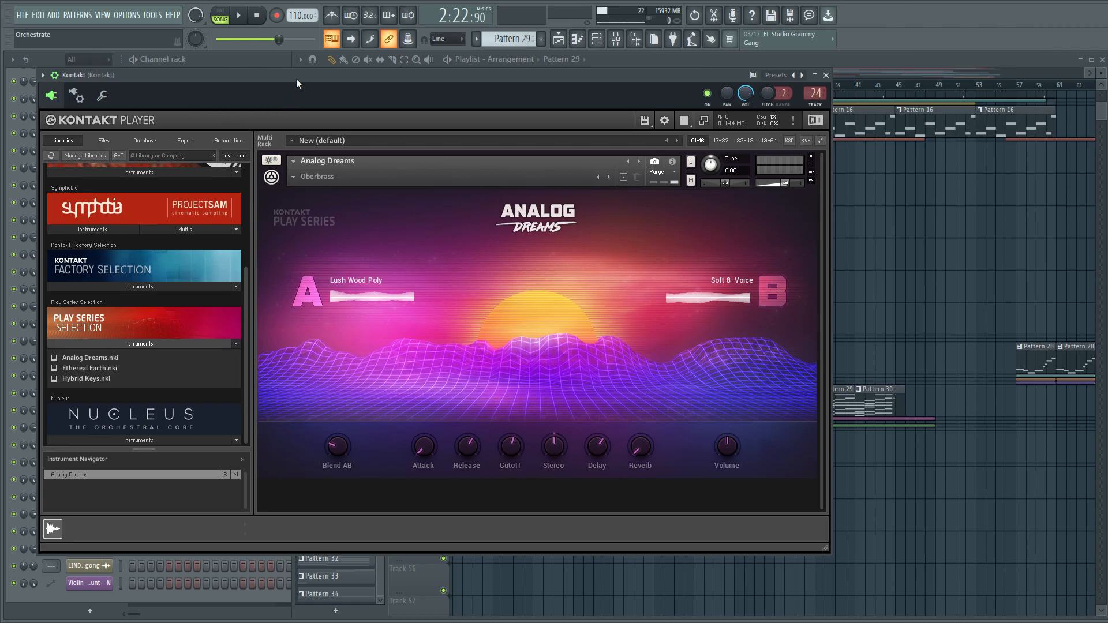
Step: Hide the wrapper settings above the Kontakt interface and audition the Analog Dreams Oberbrass sound with a few live notes
left_click(54, 75)
left_click_drag(226, 75, 302, 80)
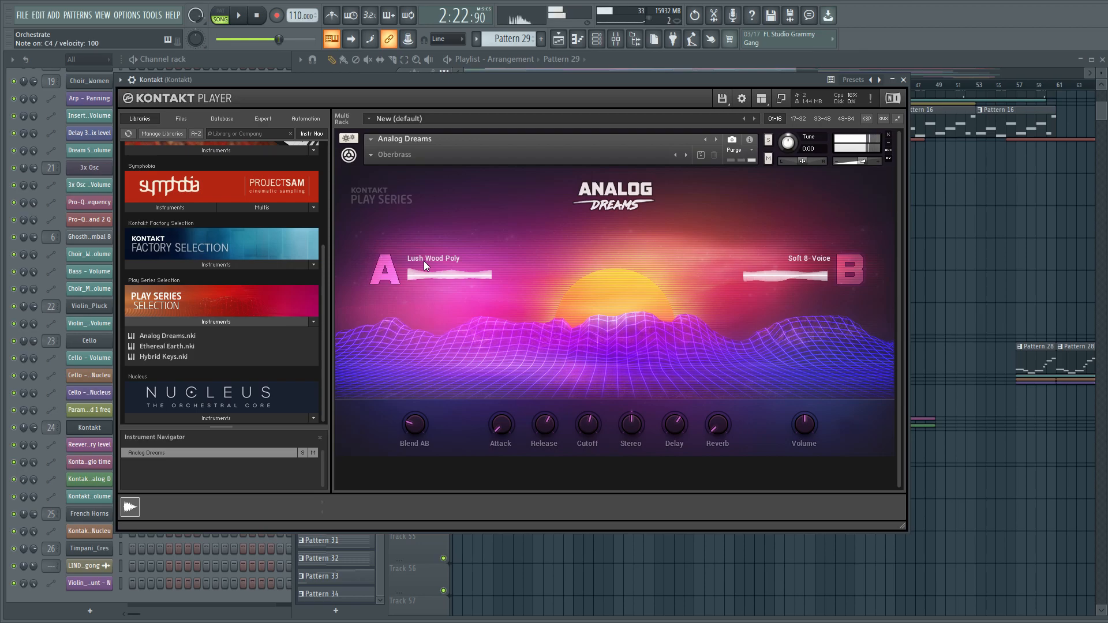
key("v")
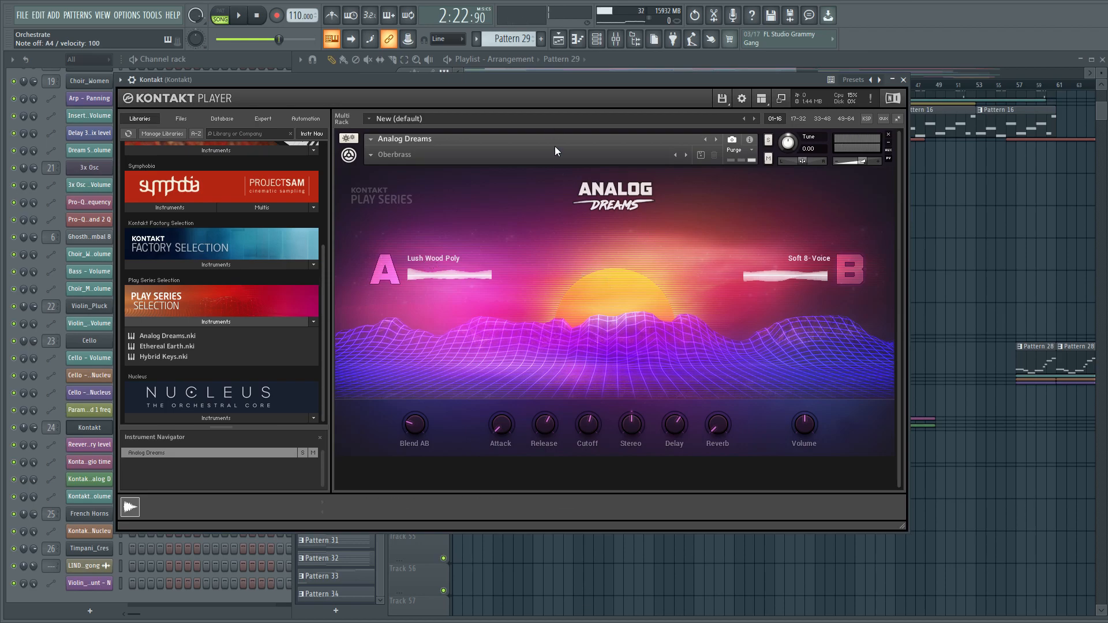
Step: Browse the Analog Dreams snapshot categories without loading another sound, and close the Kontakt instrument
left_click_drag(566, 85, 619, 123)
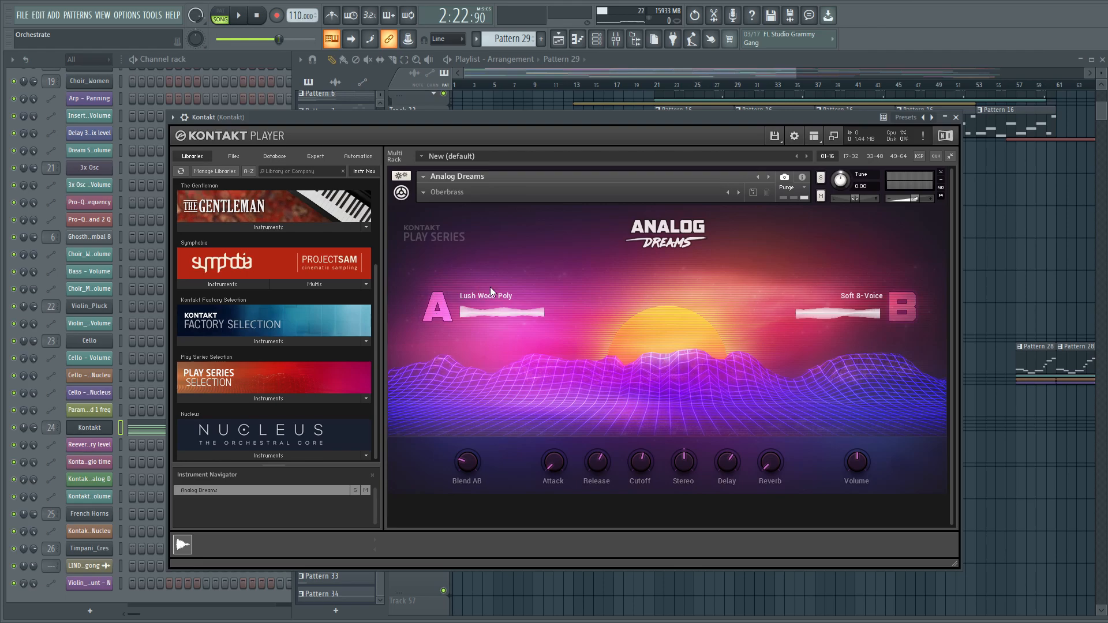
left_click(424, 193)
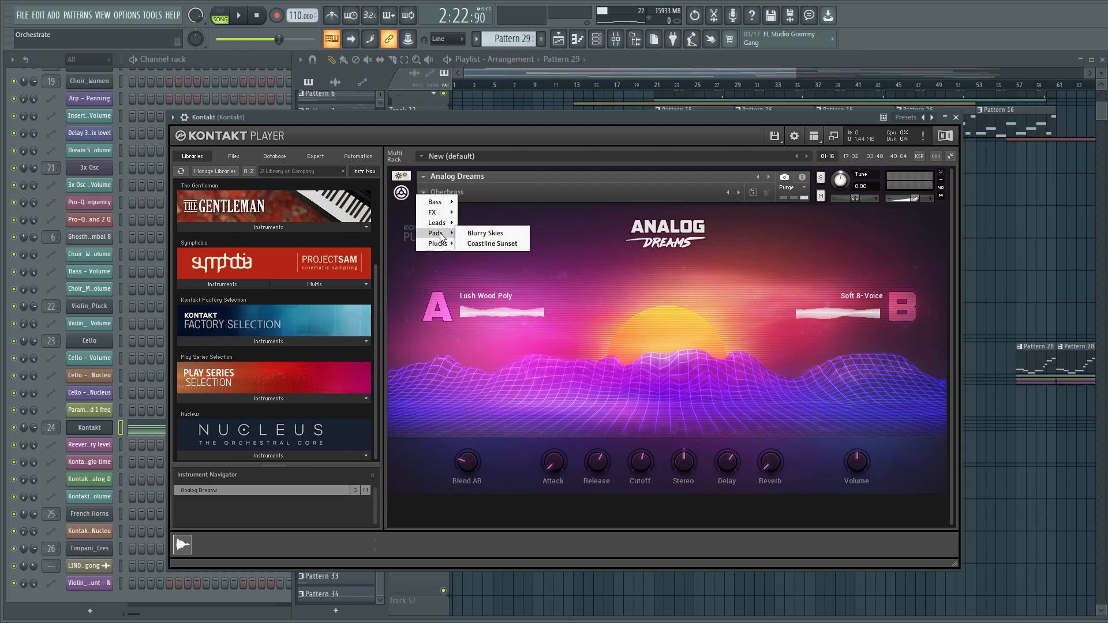
left_click(543, 193)
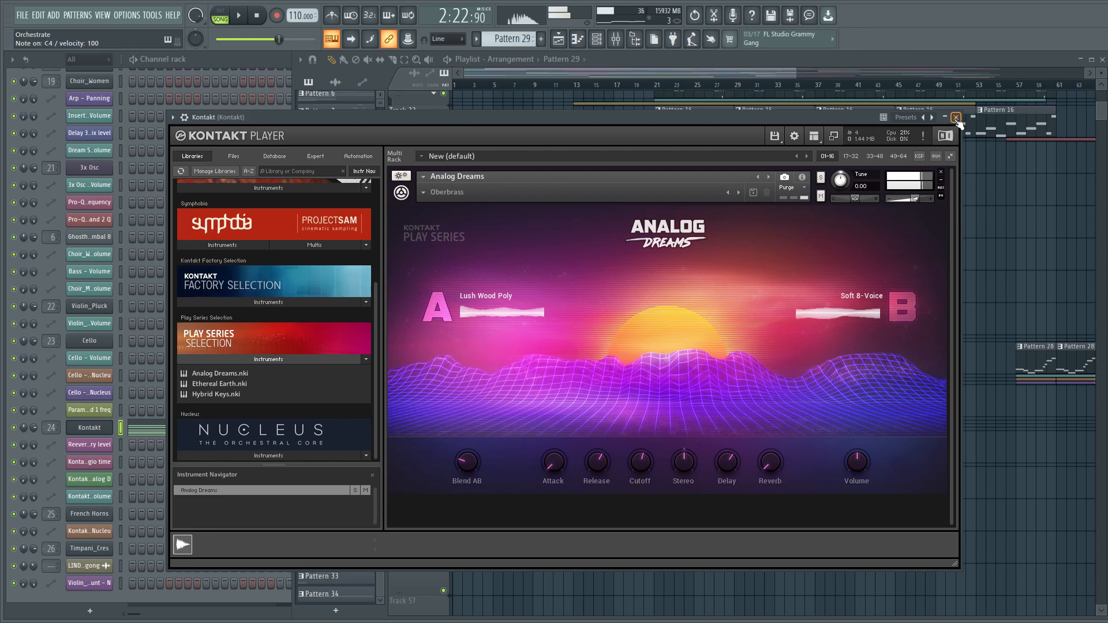
left_click(956, 118)
Step: Zoom the playlist in on the Pattern 29 clips, inspect the Kontakt notes in the piano roll, and return to the playlist
left_click_drag(693, 73, 693, 121)
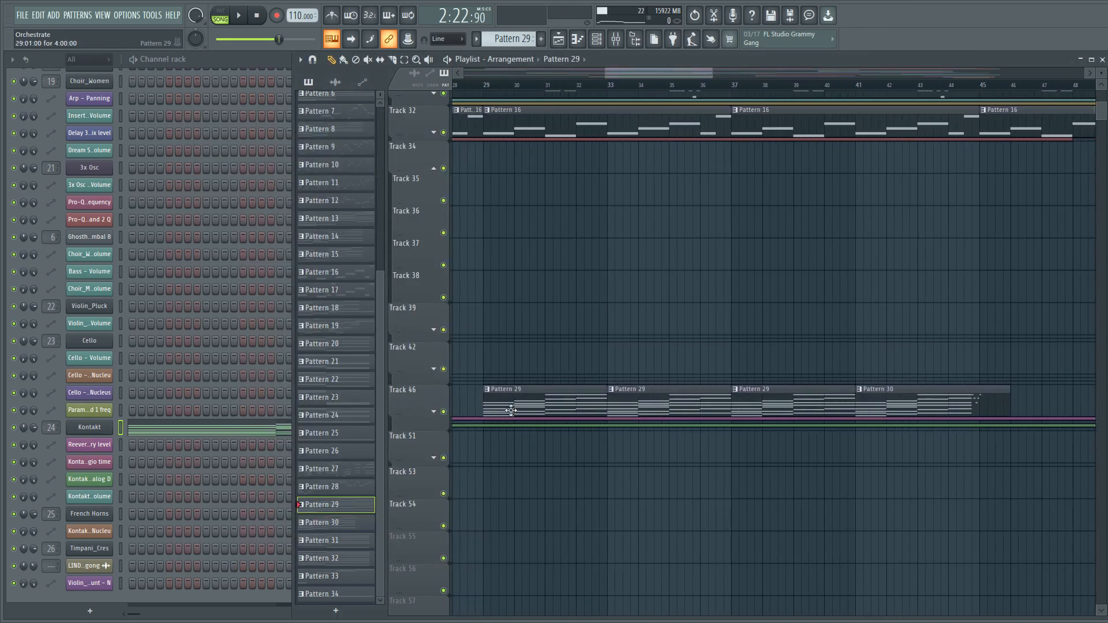
left_click(264, 432)
scroll(737, 225, "up", 5)
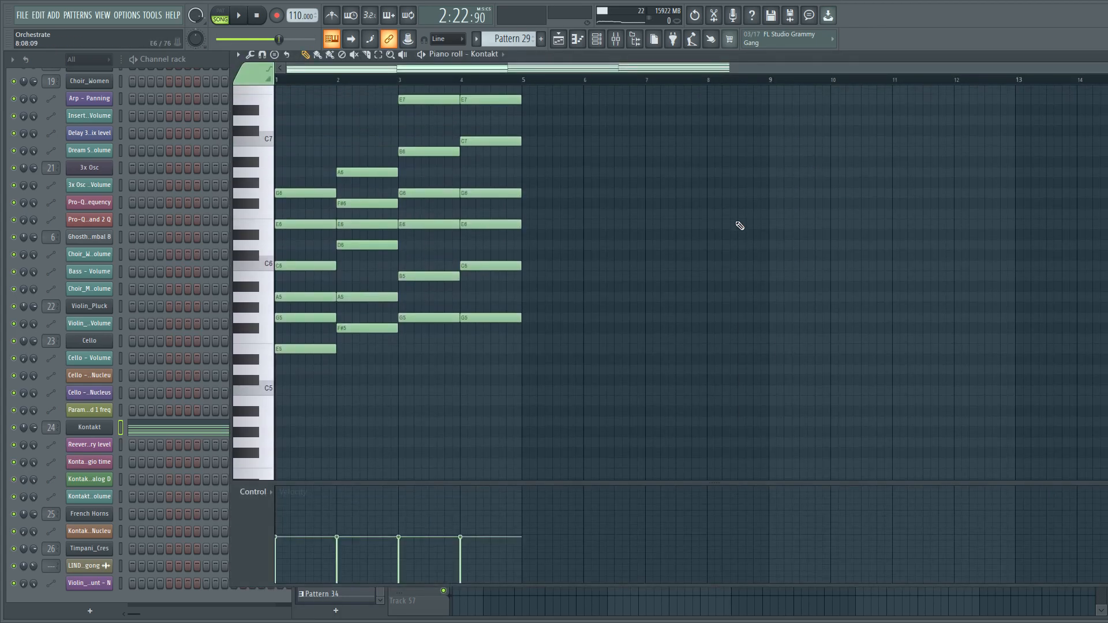
scroll(841, 217, "down", 2)
key("Escape")
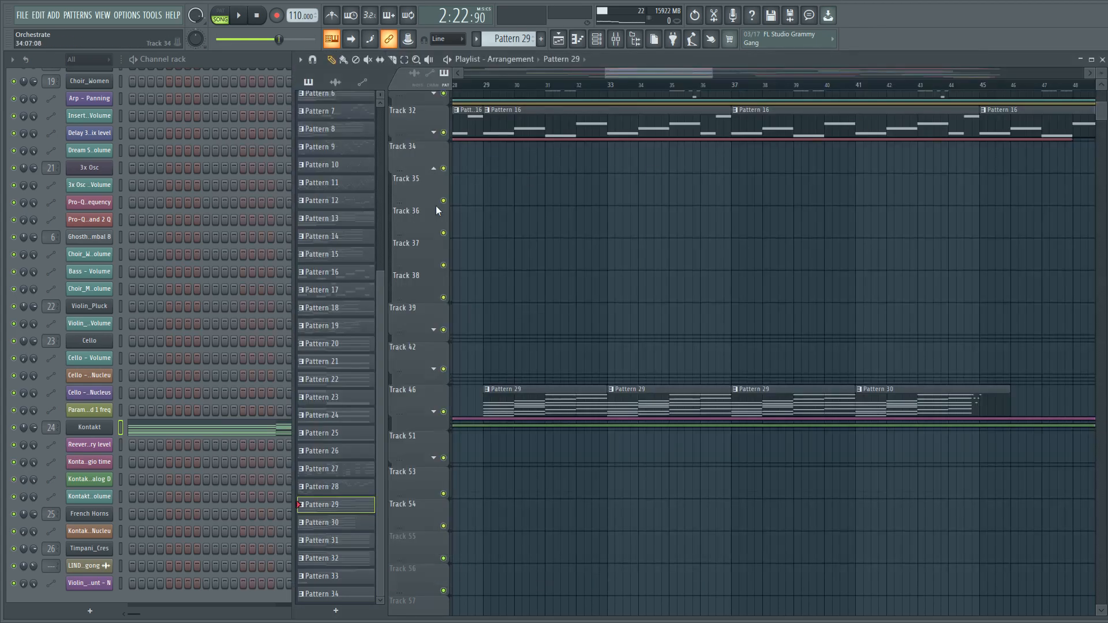
Step: Reopen the Kontakt instrument and show its wrapper page with level, polyphony, arpeggiator and echo settings
left_click(90, 427)
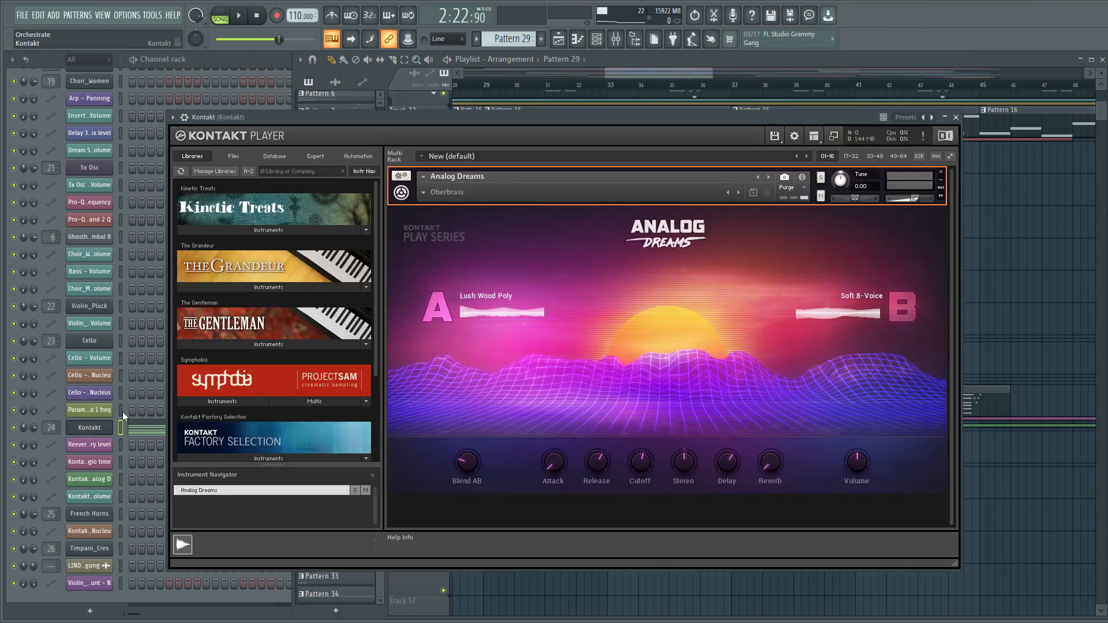
left_click(188, 117)
left_click(231, 137)
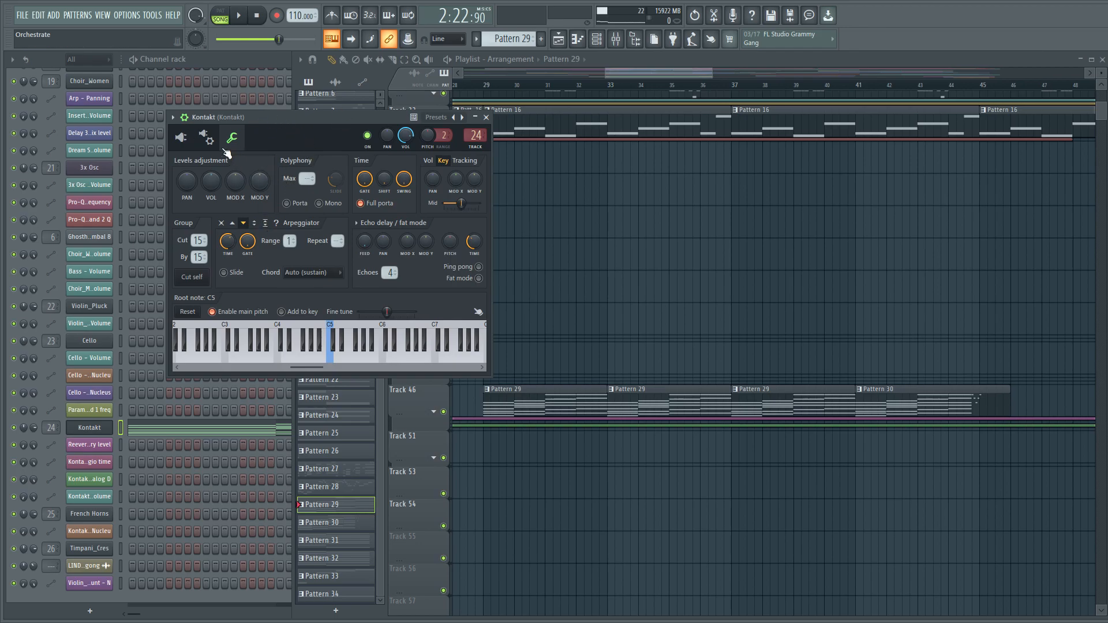
left_click(181, 137)
left_click(236, 140)
Step: Review the chord choices of the Kontakt channel's arpeggiator, keeping Auto (sustain)
left_click(310, 271)
left_click(233, 275)
left_click(305, 272)
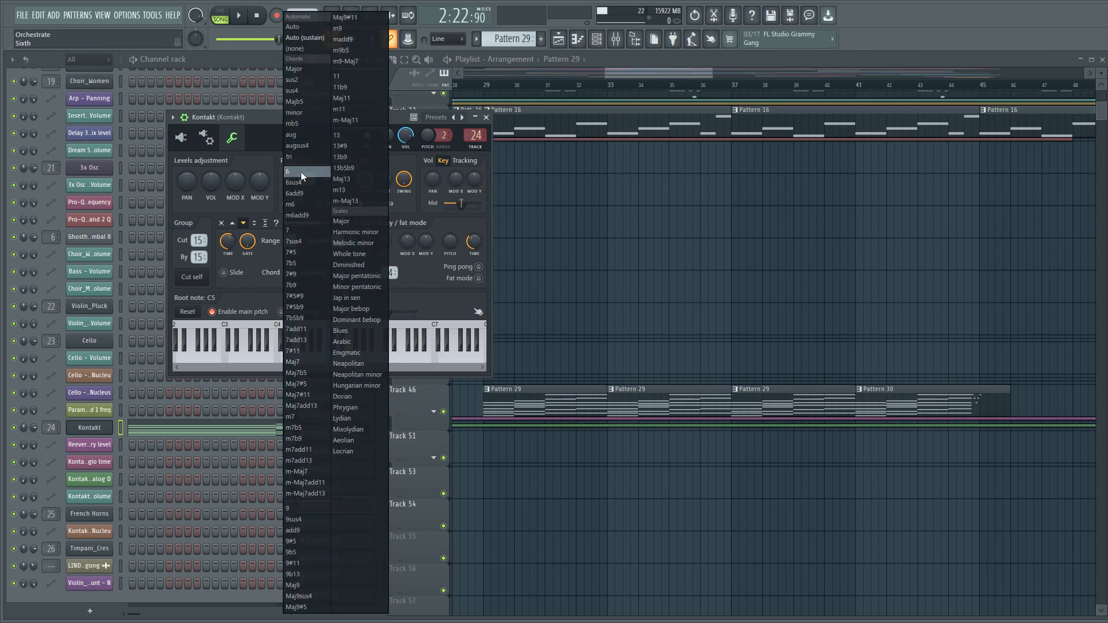
left_click(263, 275)
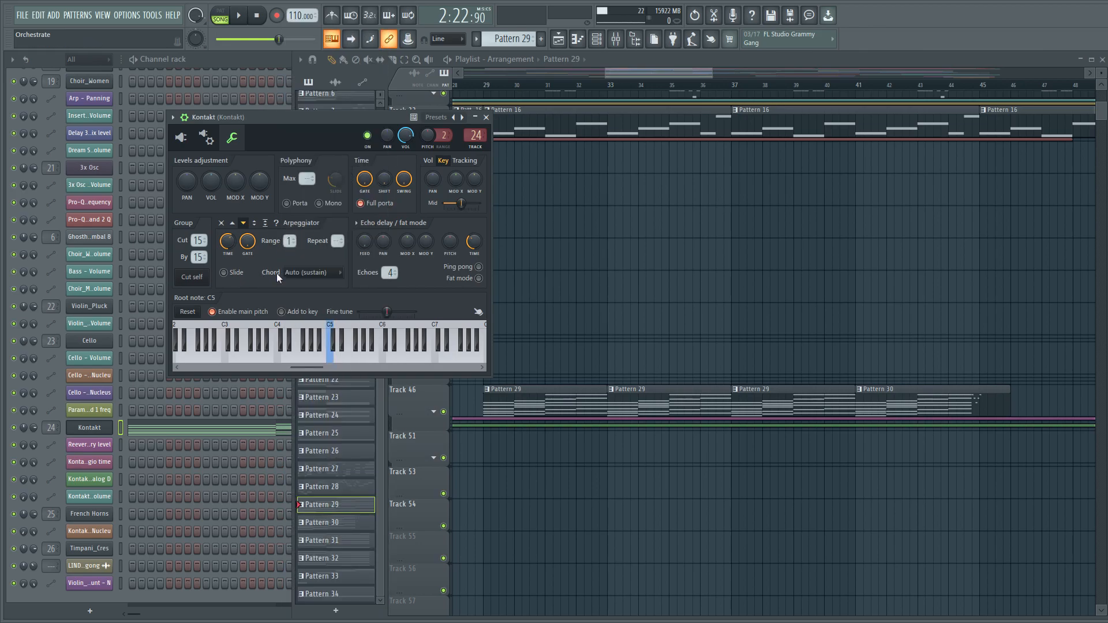
left_click(291, 276)
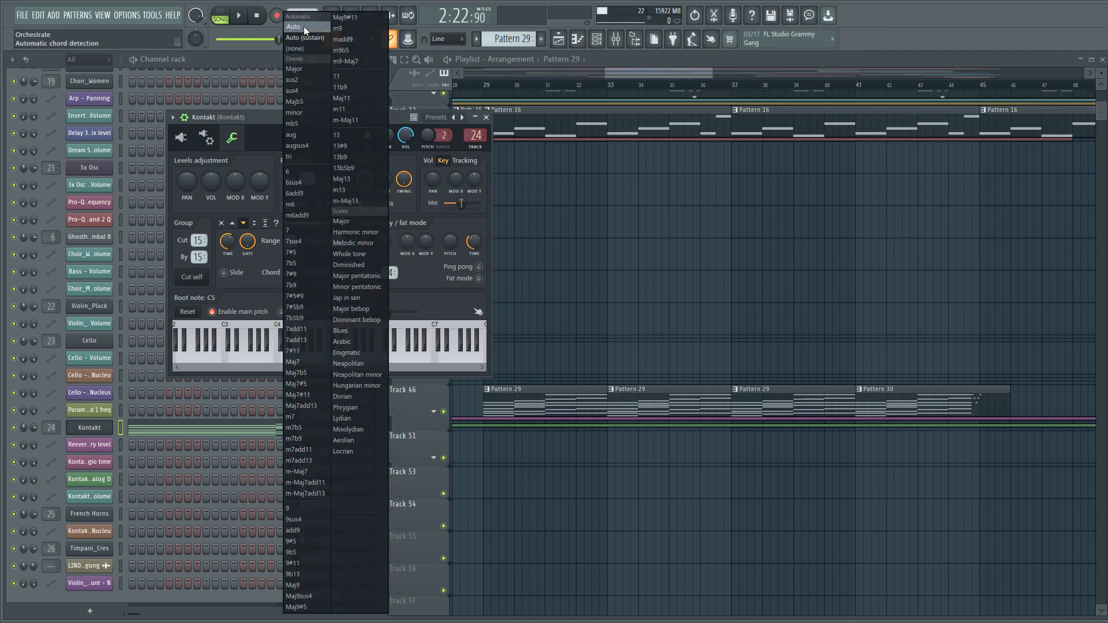
left_click(254, 272)
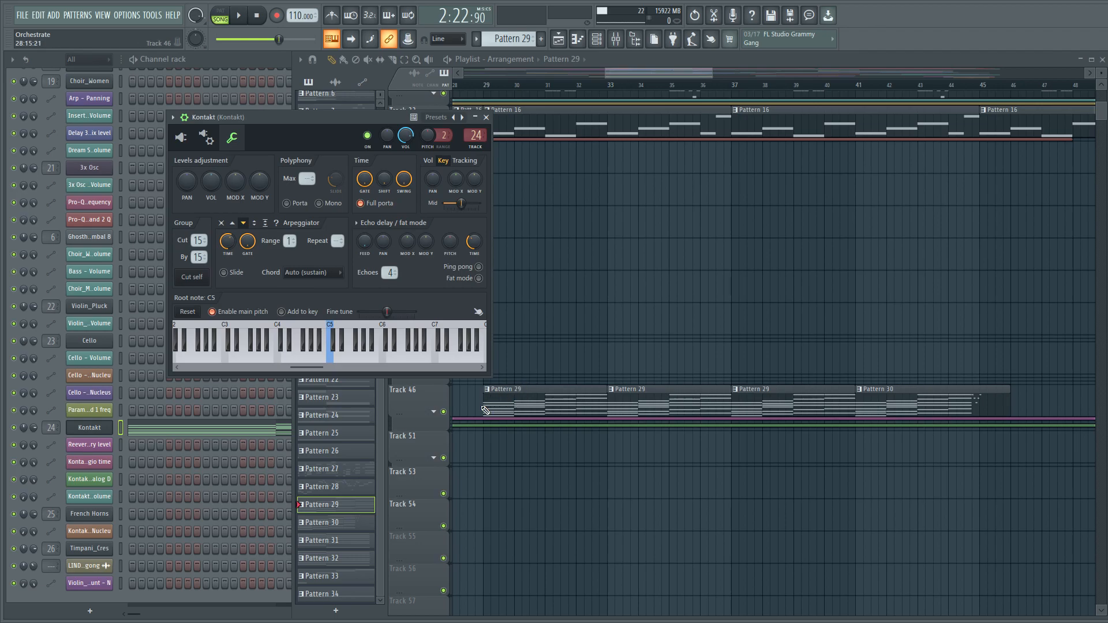
Step: Audition the chords of Pattern 29 in the Kontakt piano roll, and close both the piano roll and the instrument window
double_click(485, 410)
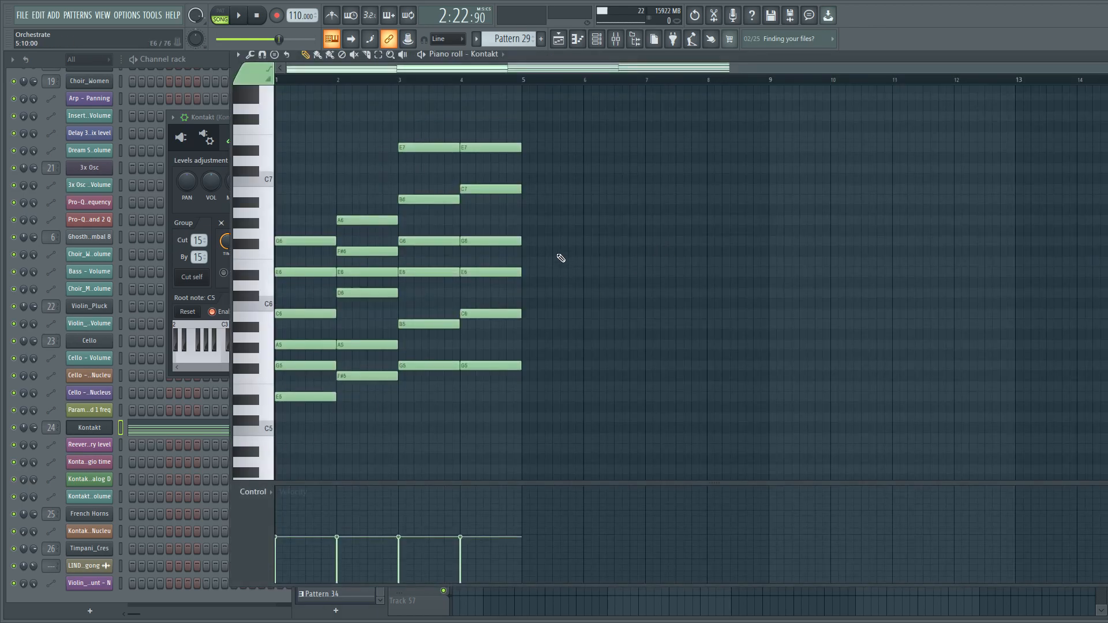
scroll(580, 229, "up", 2)
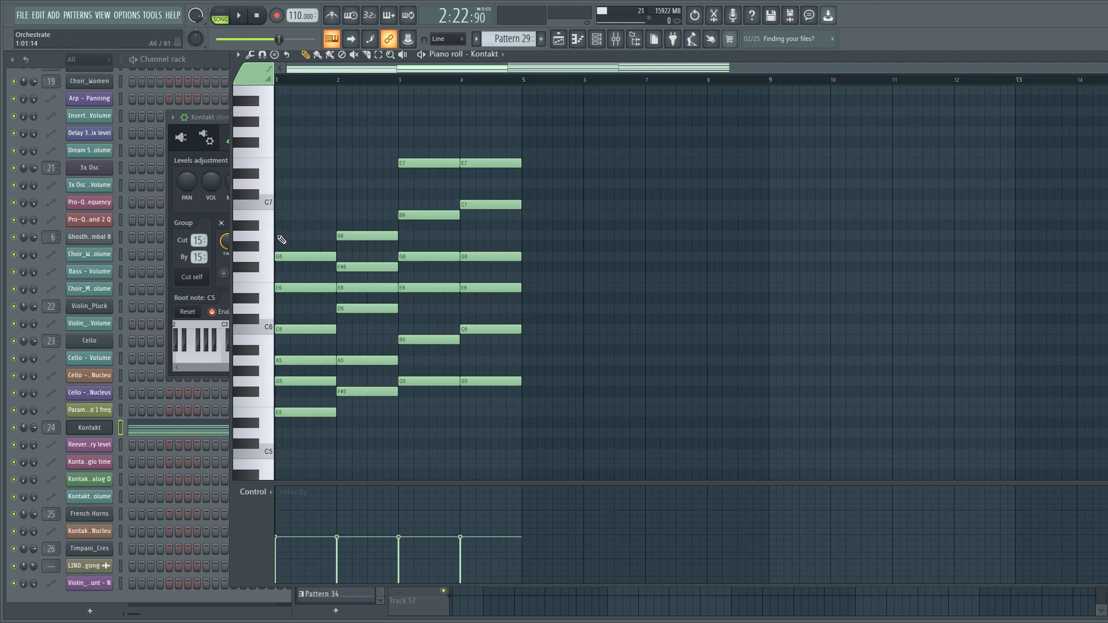
key("space")
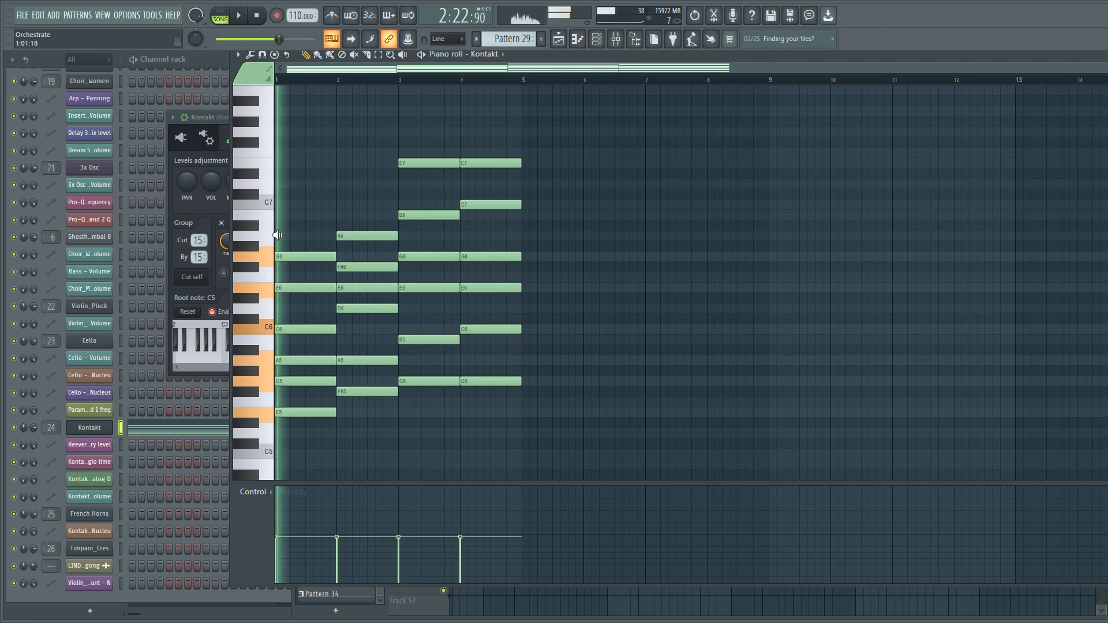
left_click_drag(278, 235, 479, 217)
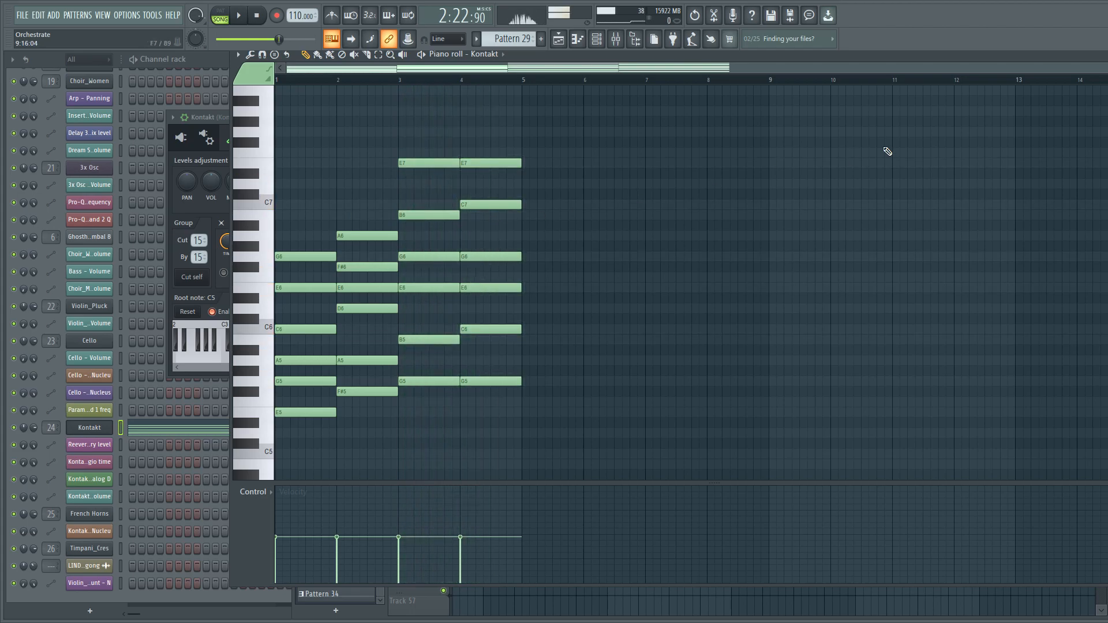
key("F7")
left_click(276, 119)
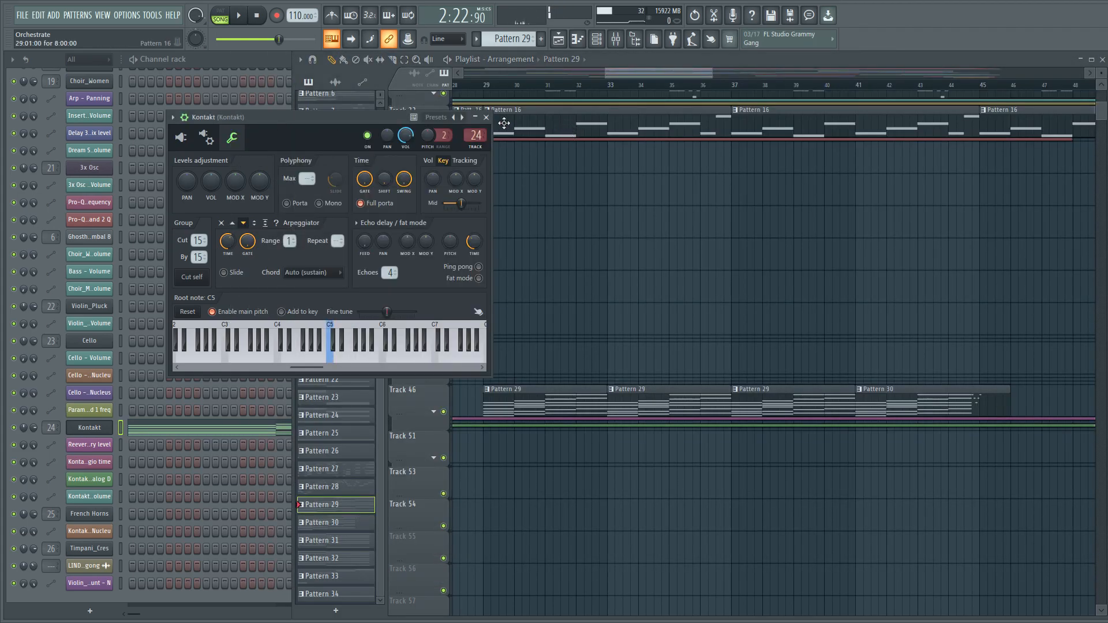
left_click(483, 118)
Step: Select the Pattern 30 clip on Track 46, examine the extra short notes at its end in the piano roll, and return to the playlist
scroll(574, 239, "up", 5)
scroll(598, 258, "down", 5)
scroll(601, 261, "down", 4)
scroll(635, 260, "up", 5)
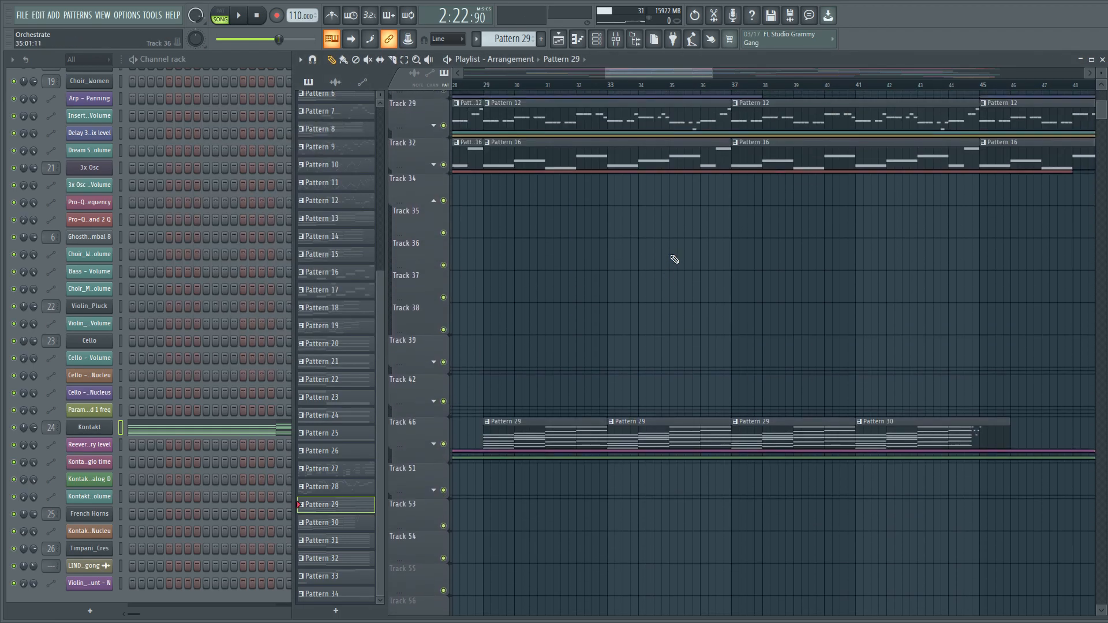
left_click(976, 430)
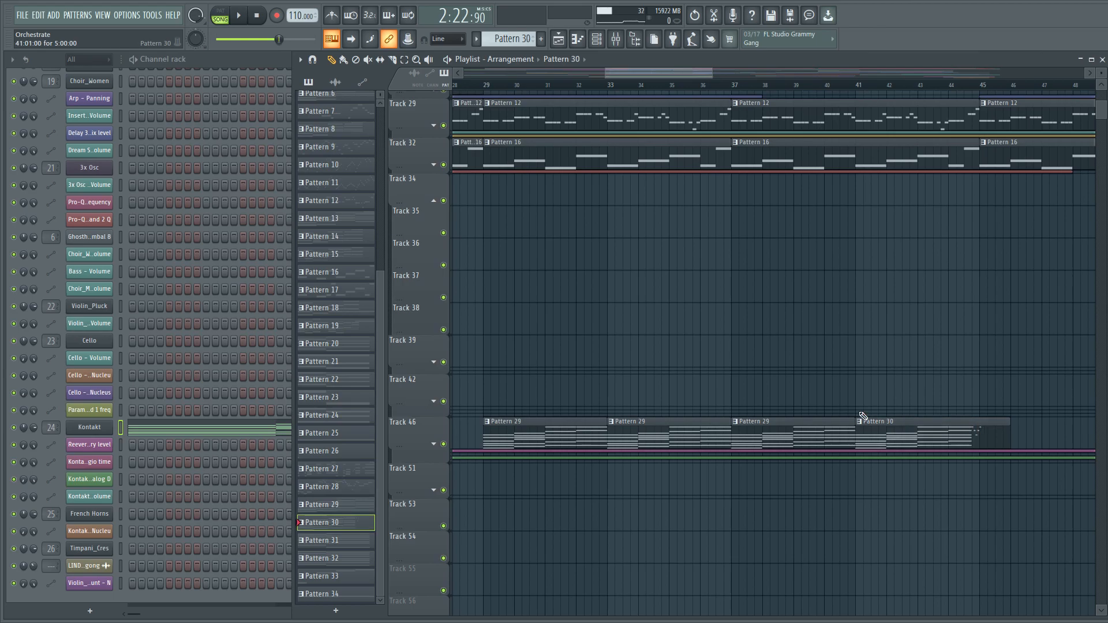
left_click(241, 431)
left_click_drag(473, 149, 533, 147)
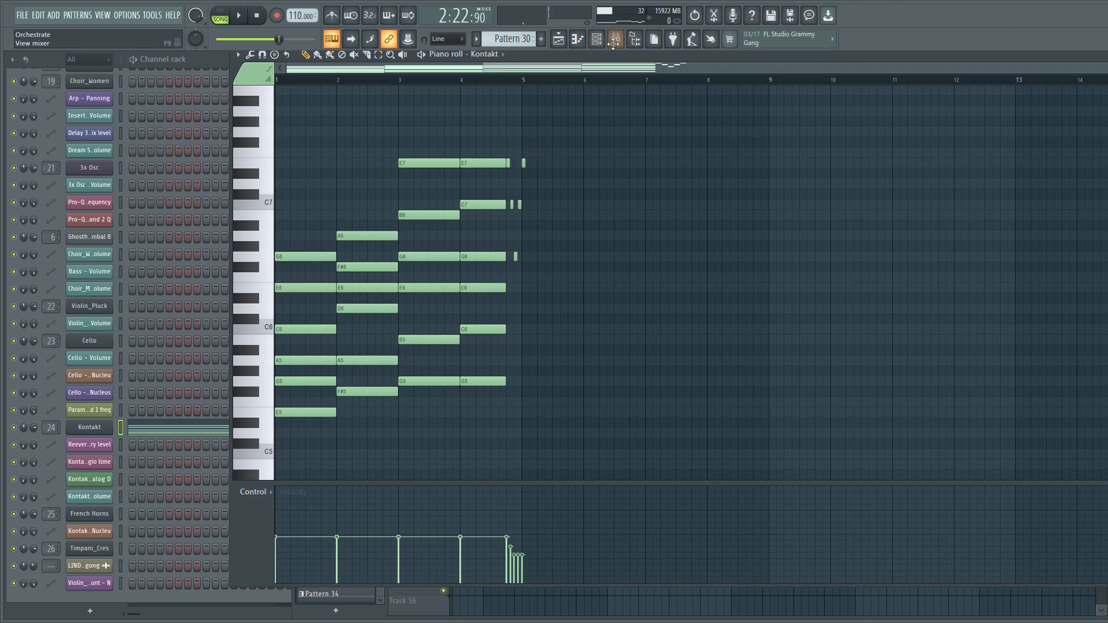
key("F5")
Step: Expand the Track 46 group and examine the Reeverb 2 dry level and Kontakt cutoff automation across the song
scroll(937, 381, "up", 10)
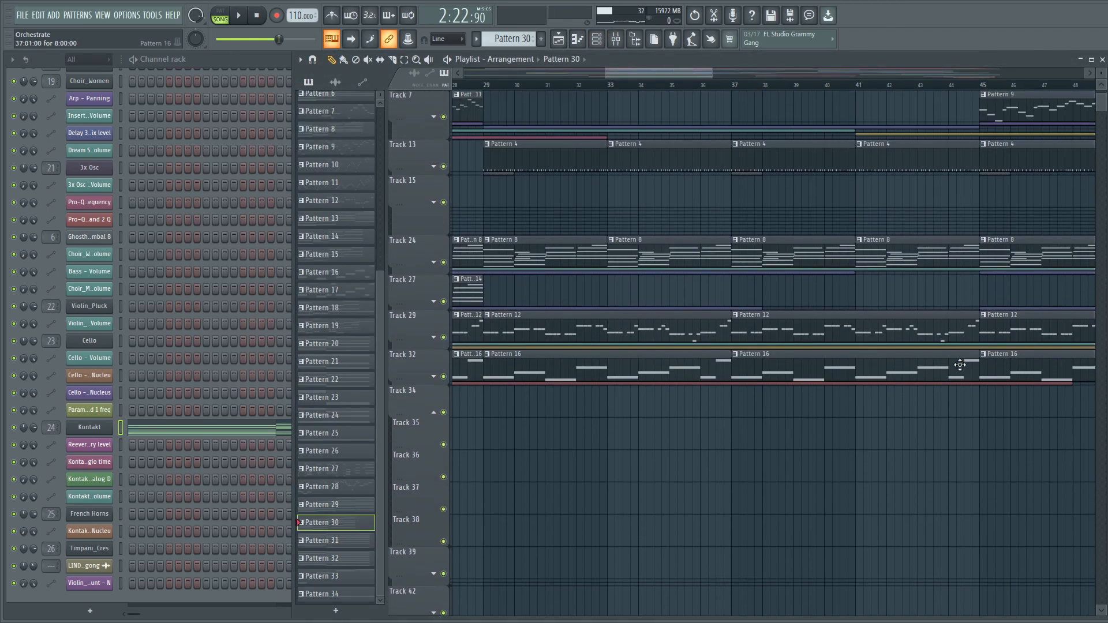
scroll(890, 415, "down", 10)
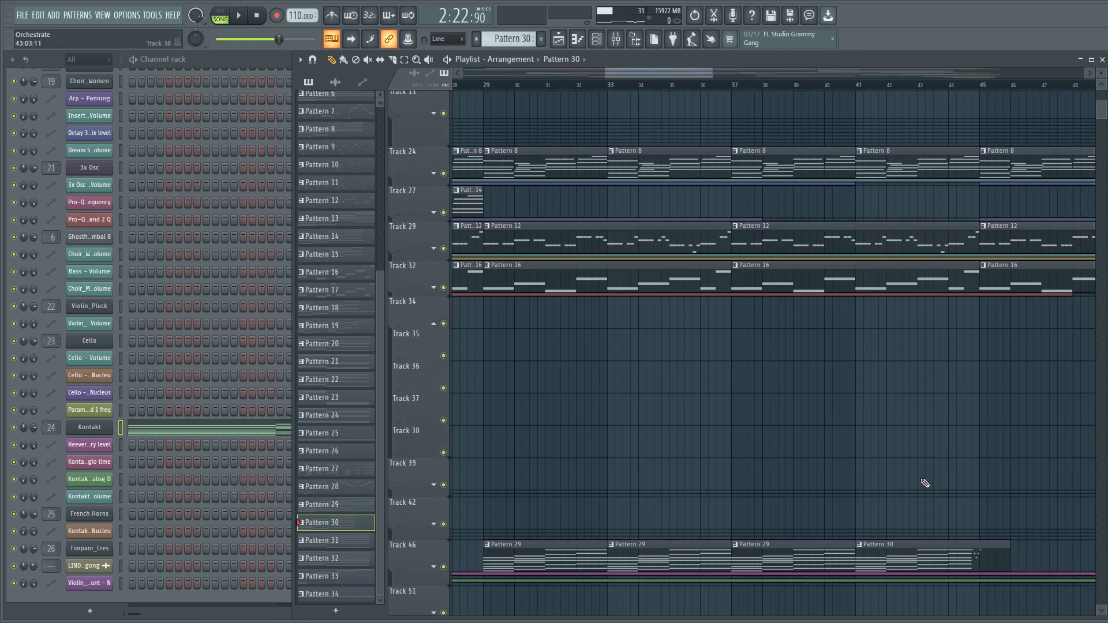
left_click(434, 444)
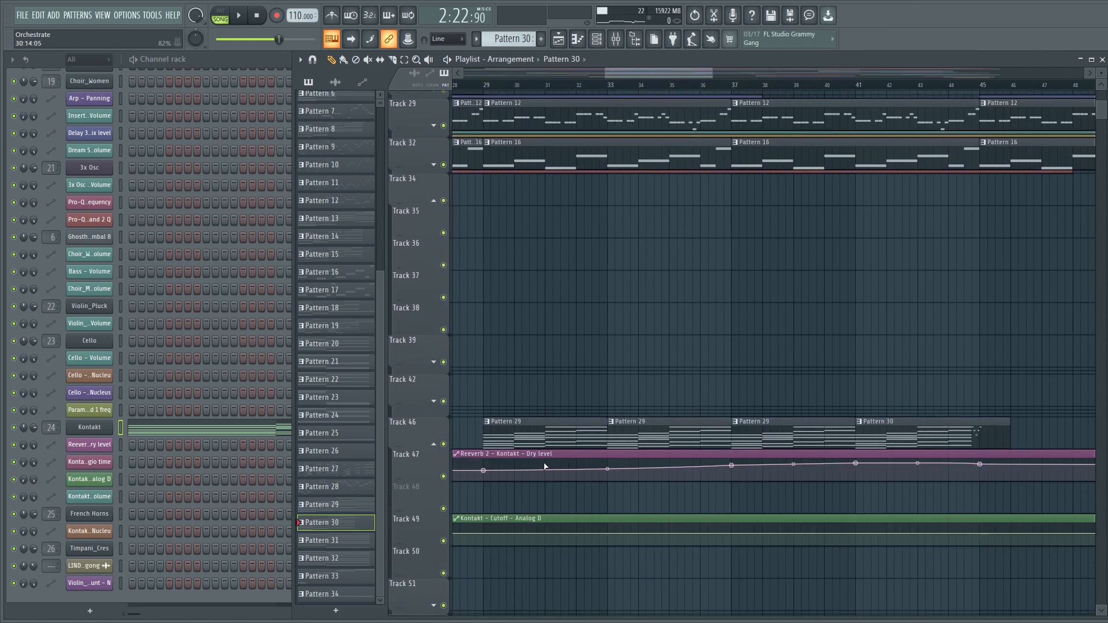
scroll(779, 329, "down", 3)
mouse_move(601, 474)
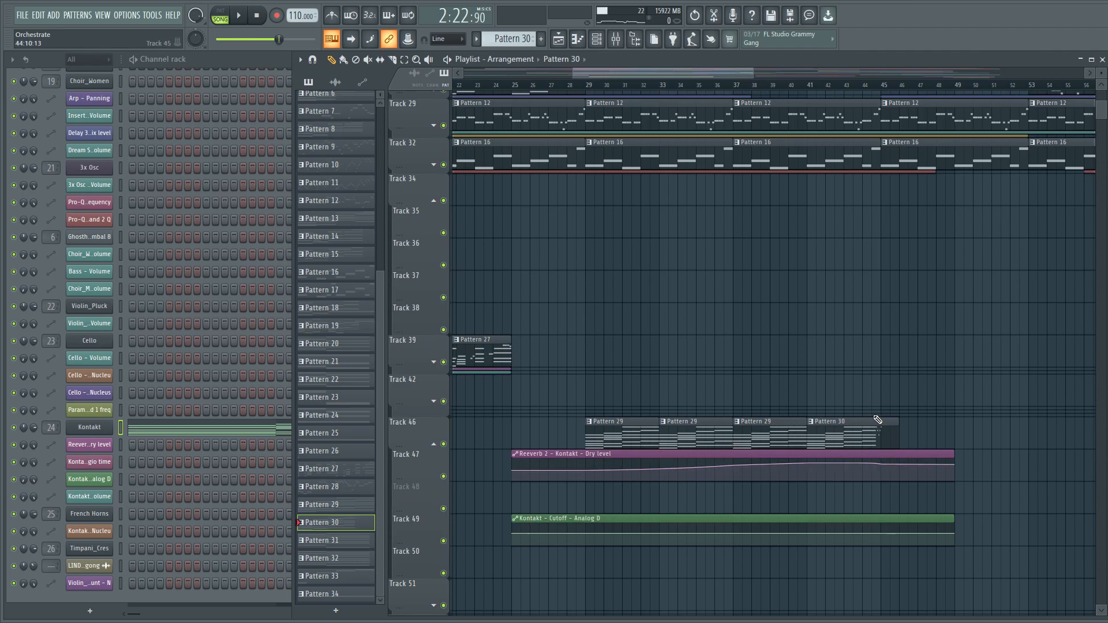
mouse_move(641, 451)
scroll(757, 532, "up", 3)
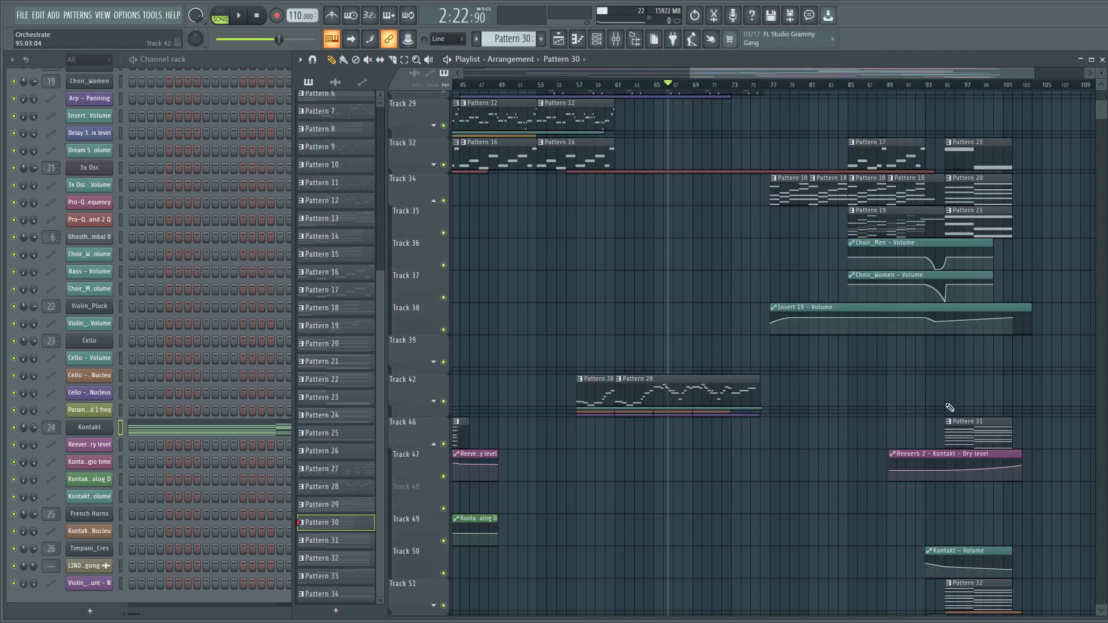
Step: Zoom in on the ending and audition the Pattern 31 clip on Track 46 in solo from bar 95
left_click_drag(905, 74, 966, 95)
left_click_drag(858, 73, 909, 77)
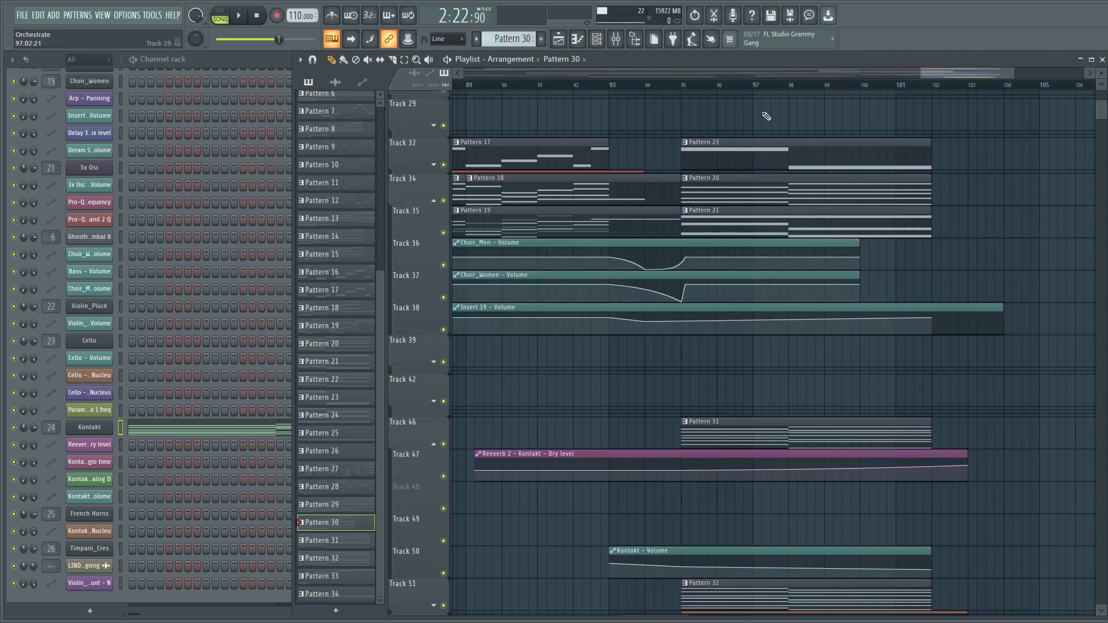
right_click(681, 437, "alt")
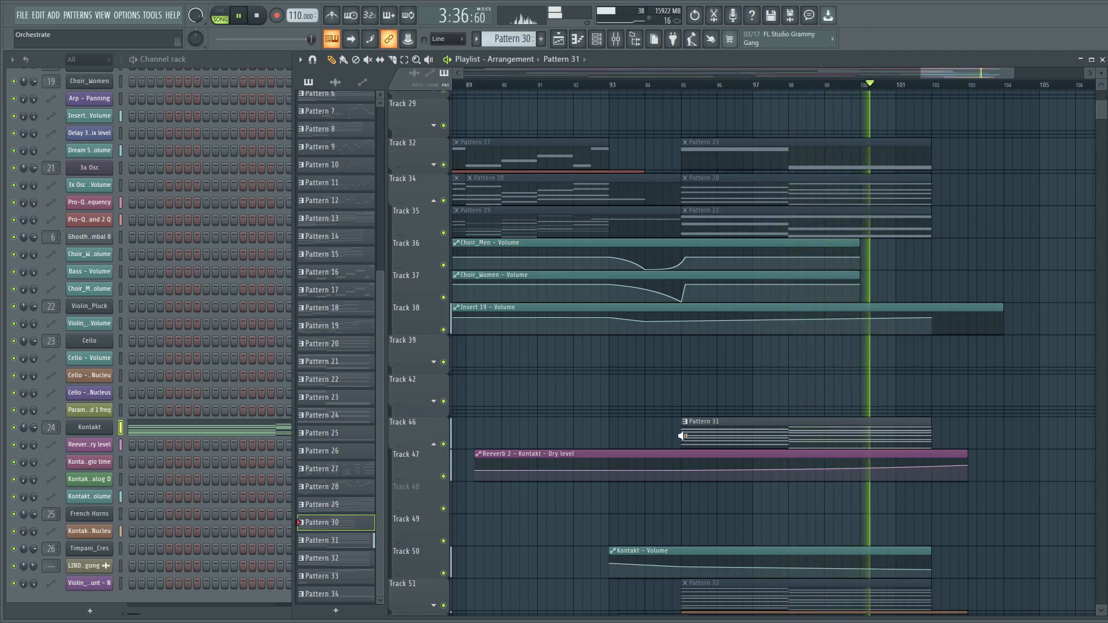
key("space")
Step: Open the Kontakt notes of Pattern 31 in the piano roll and undo the stray F7 note
double_click(701, 432)
left_click(383, 153)
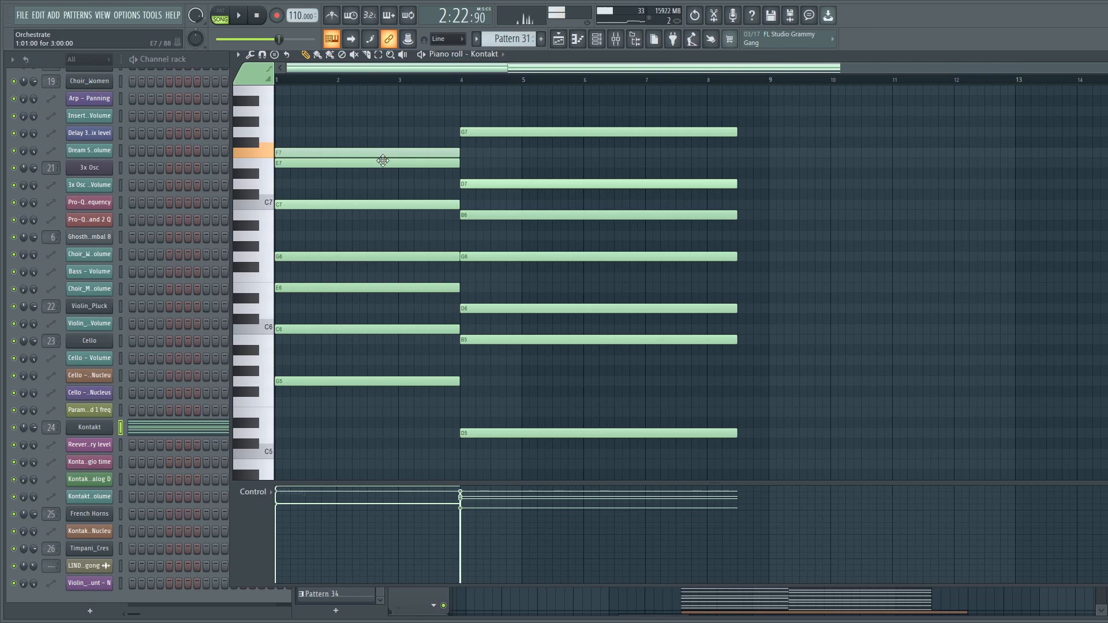
key("ctrl+z")
Step: Sound the individual notes of Pattern 31 from low to high, and play the first chord together from bar 3
left_click_drag(507, 433, 508, 429)
mouse_move(421, 382)
left_mouse_down()
mouse_move(422, 394)
mouse_move(422, 381)
left_mouse_up()
left_click_drag(424, 330, 424, 329)
left_click_drag(422, 288, 427, 258)
mouse_move(424, 205)
left_mouse_down()
mouse_move(421, 217)
mouse_move(421, 206)
left_mouse_up()
mouse_move(425, 164)
left_mouse_down()
mouse_move(424, 173)
mouse_move(424, 163)
left_mouse_up()
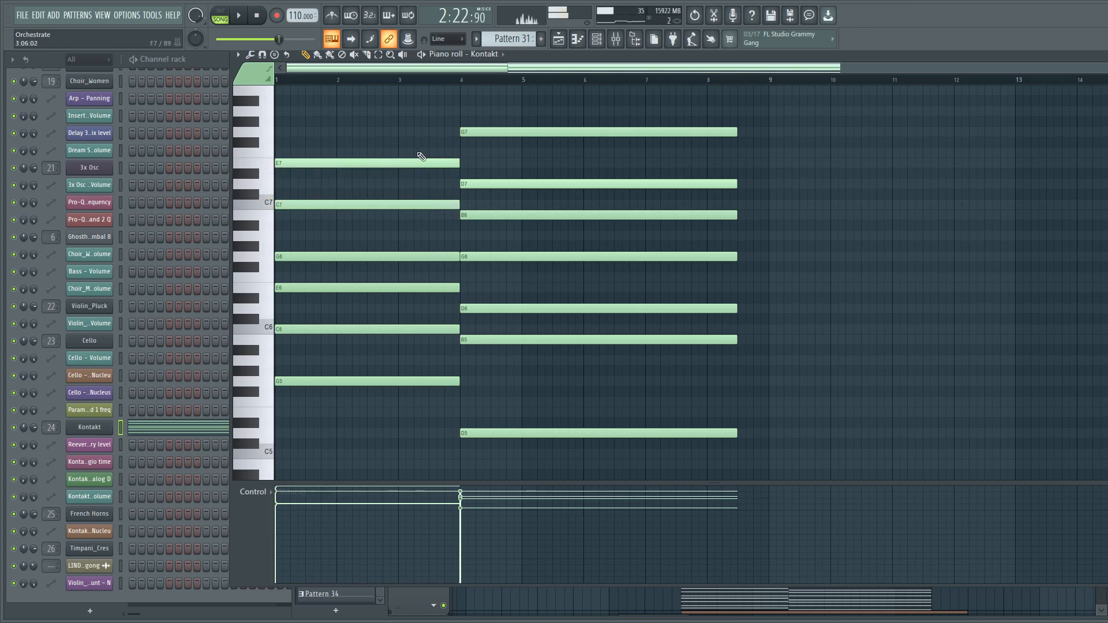
right_click(415, 150, "alt")
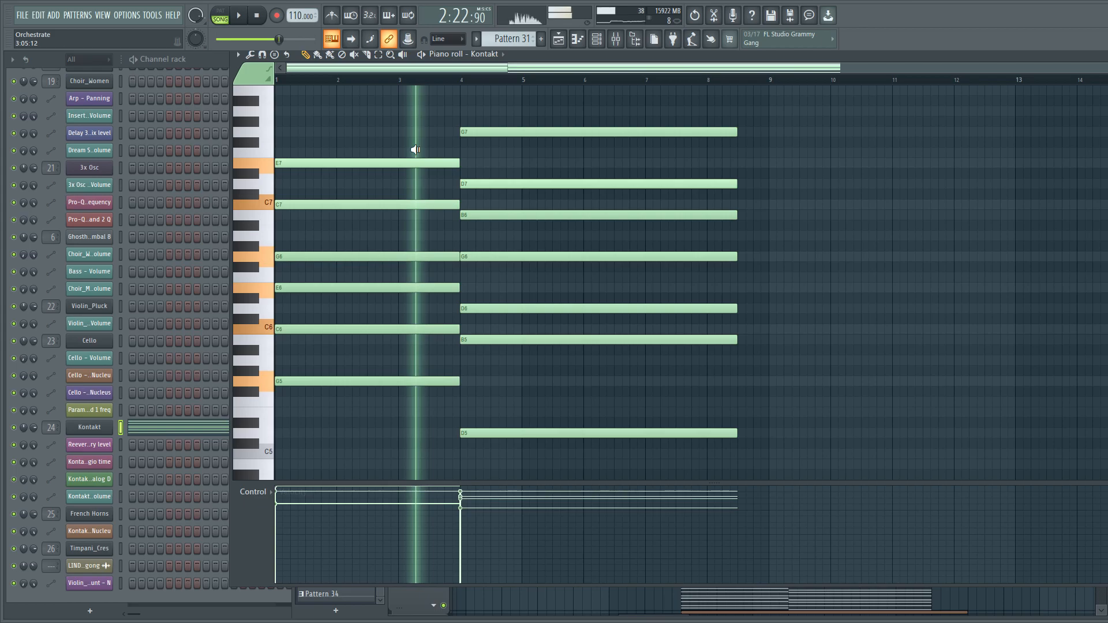
Step: Sound the individual upper notes of Pattern 31's second chord from bar 4, undoing the accidental note move
right_click(485, 156, "alt")
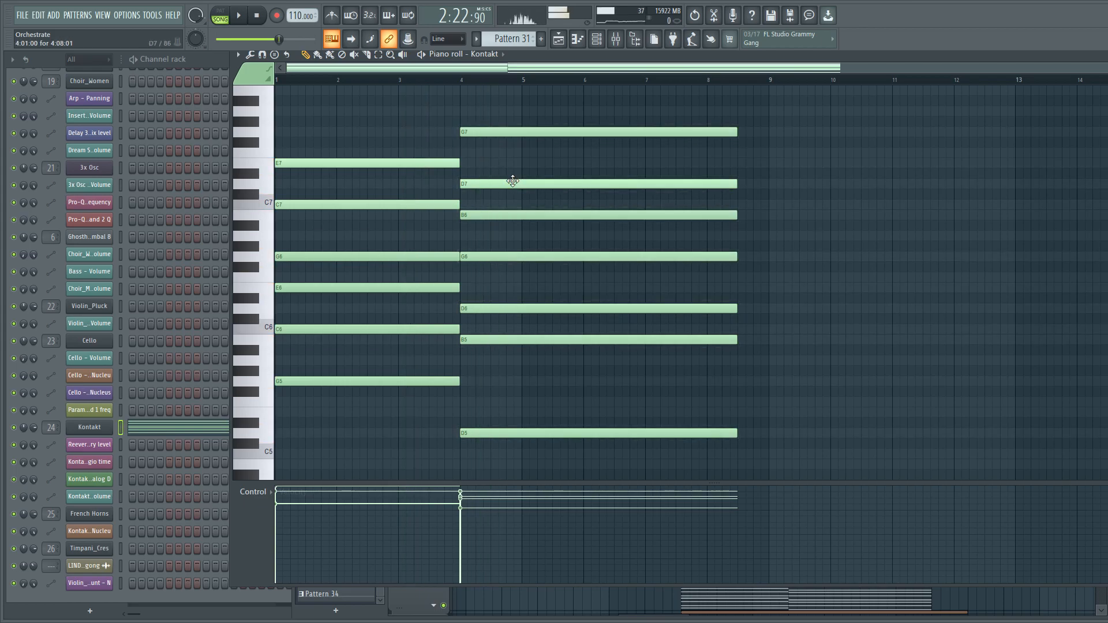
left_click(510, 174)
key("ctrl+z")
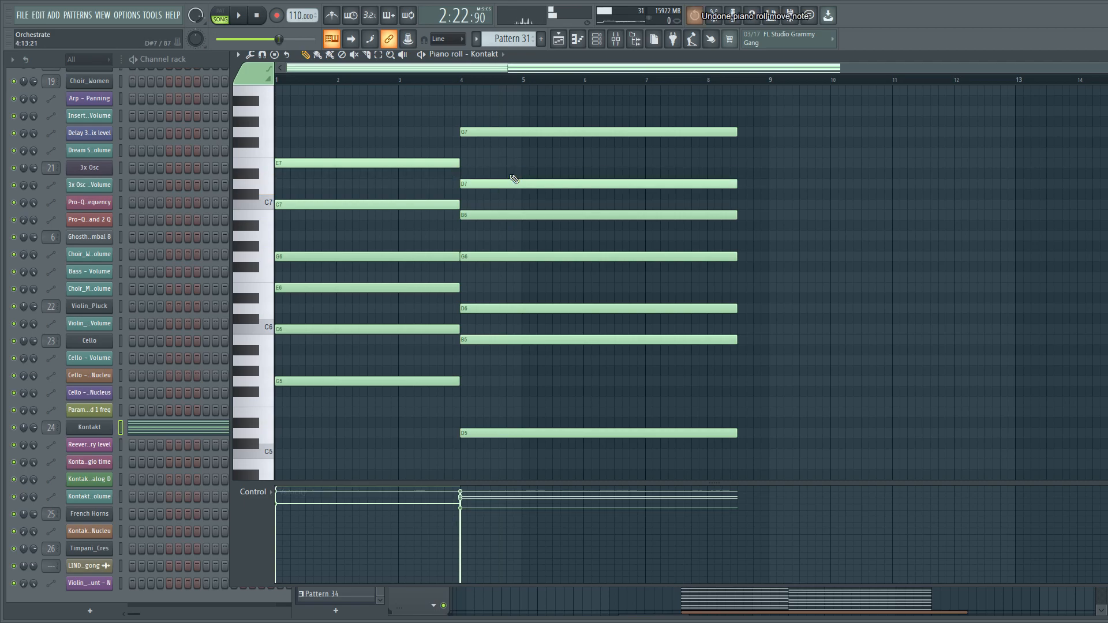
left_click_drag(502, 215, 501, 228)
mouse_move(499, 183)
left_mouse_down()
mouse_move(502, 171)
mouse_move(495, 184)
left_mouse_up()
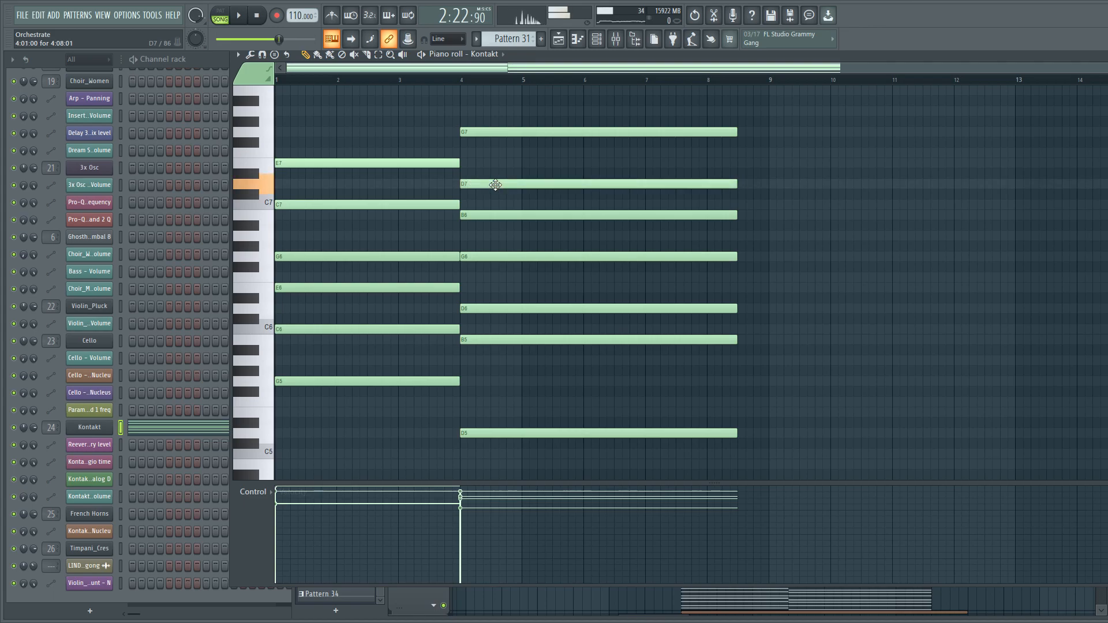
left_click_drag(505, 131, 511, 130)
left_click_drag(497, 254, 497, 258)
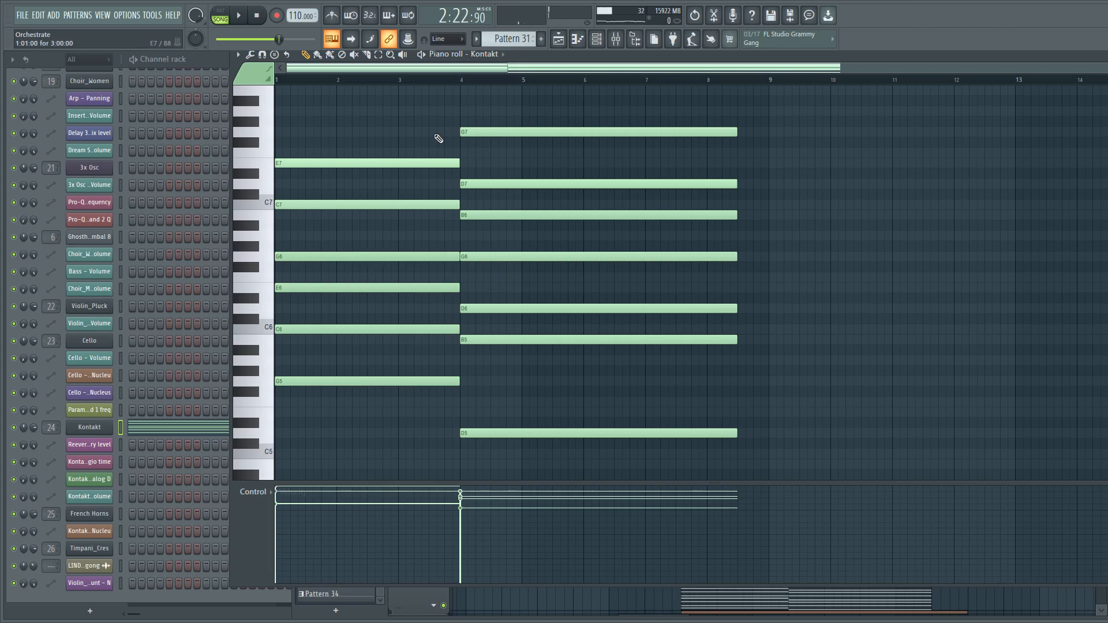
Step: Play the two full chords of Pattern 31 in succession across bar 4, and sound the C7 and E7 notes of the first chord
scroll(473, 72, "up", 4)
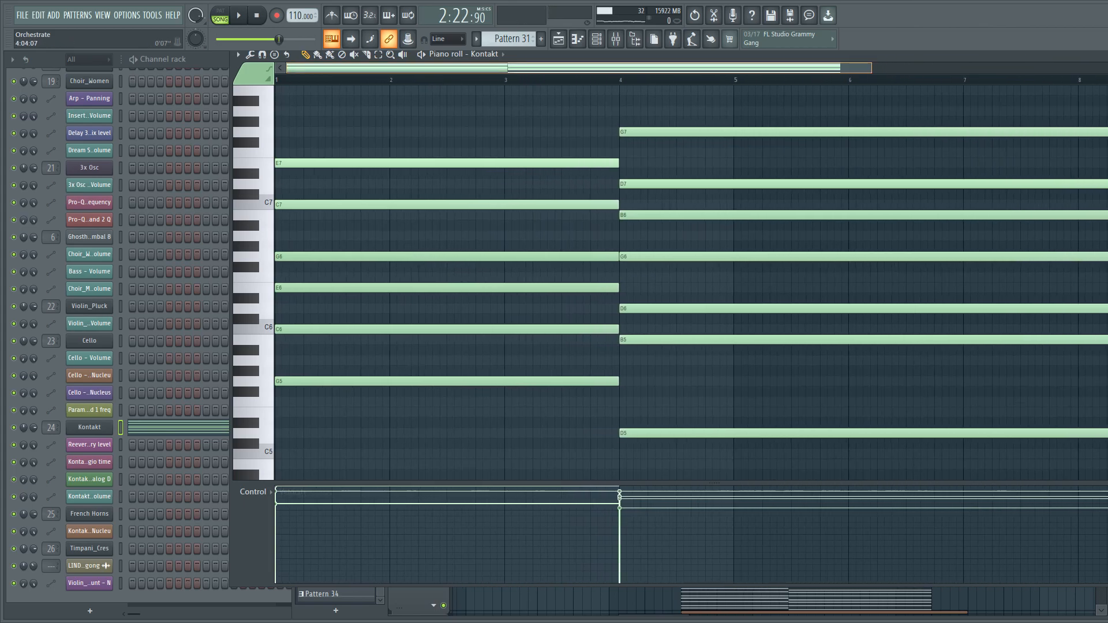
right_click(484, 142, "alt")
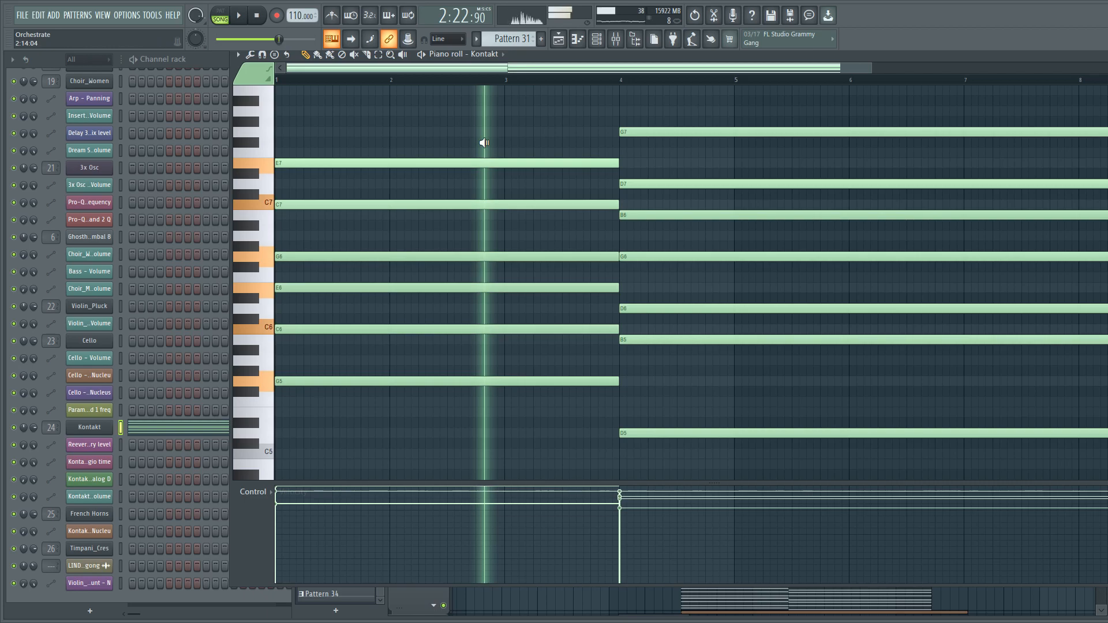
left_click_drag(484, 143, 650, 132)
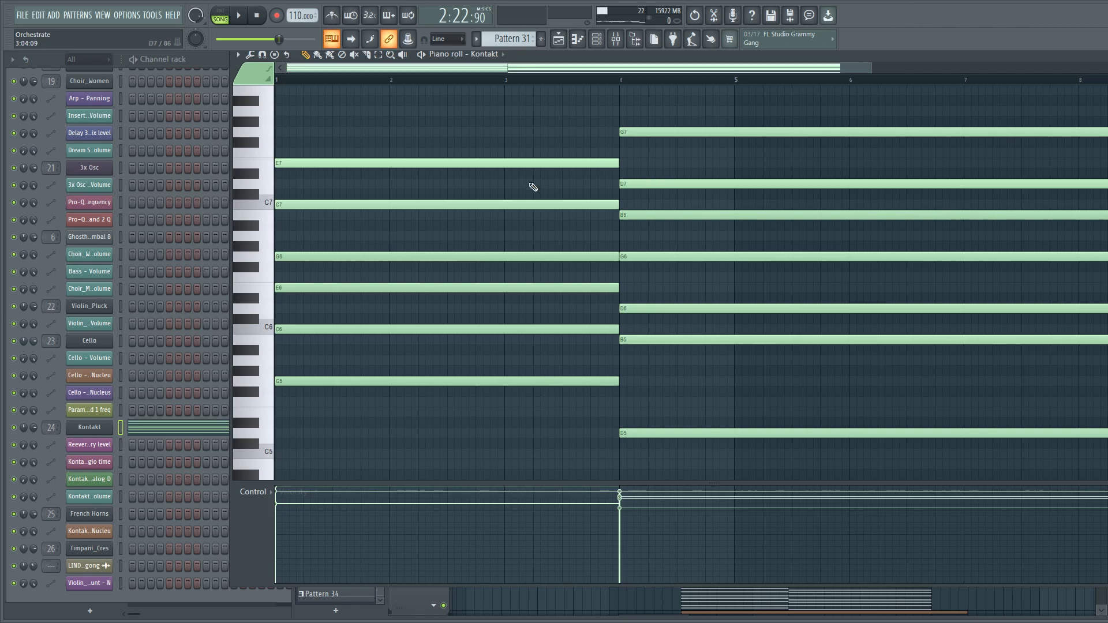
left_click(517, 208)
left_click_drag(517, 209, 510, 166)
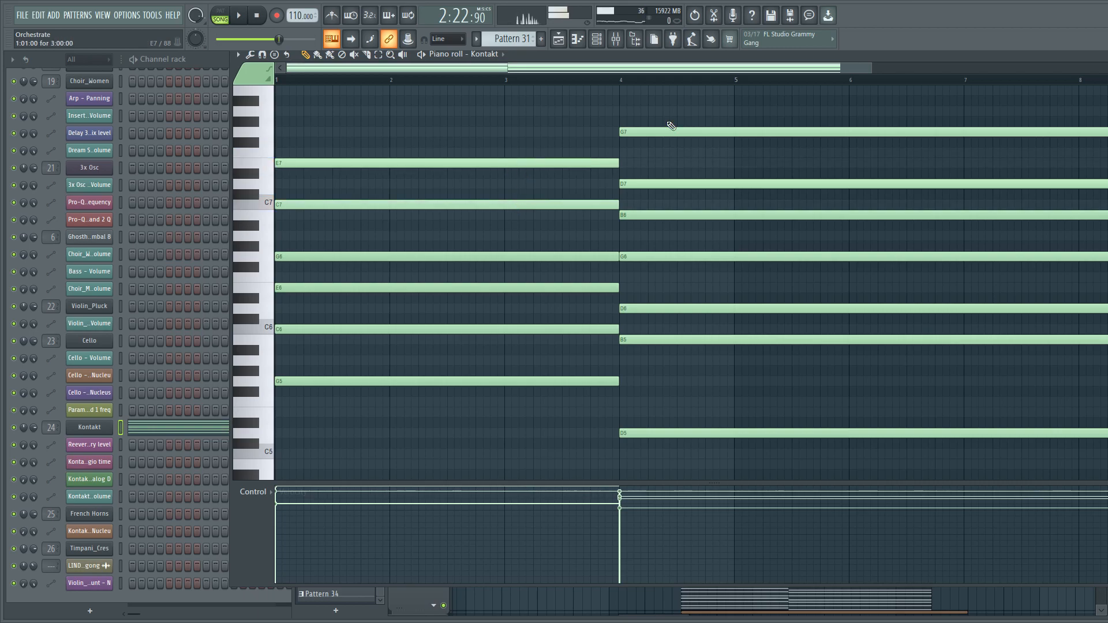
Step: Return to the playlist and audition the Pattern 31 clip on Track 46 in solo from bar 95 and from about bar 99
key("F5")
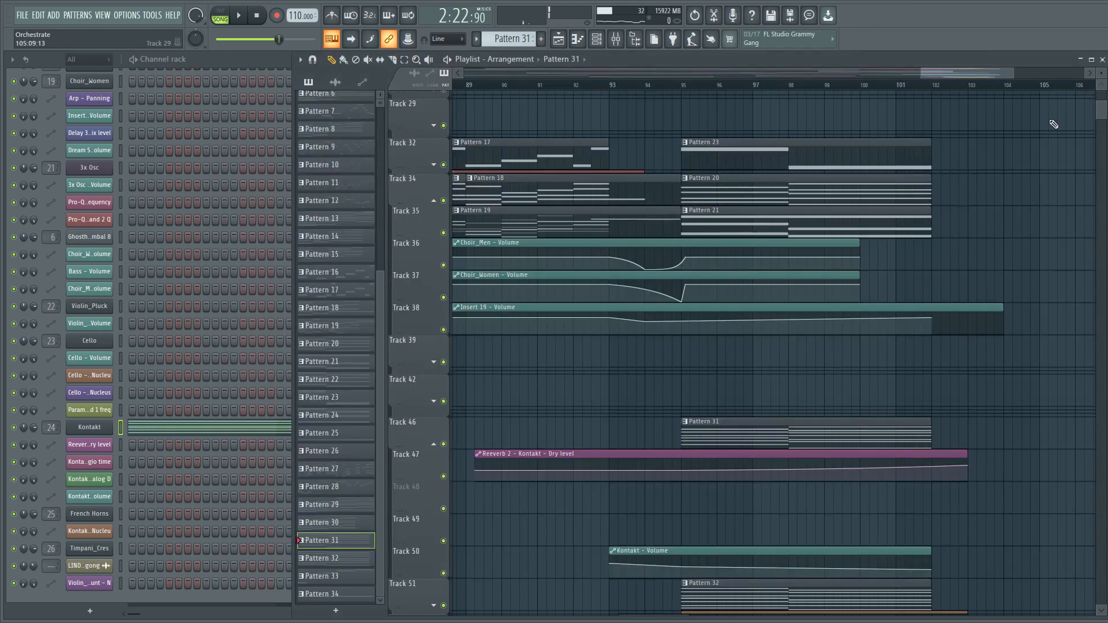
scroll(766, 367, "up", 1)
scroll(750, 375, "down", 2)
right_click(690, 405, "alt")
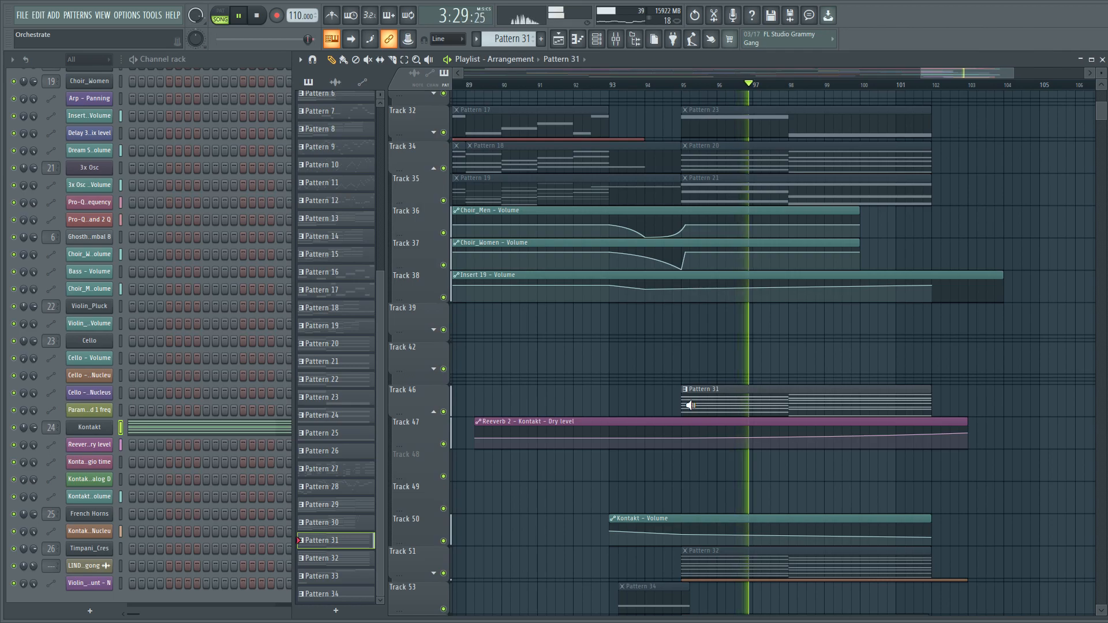
right_click(831, 403, "alt")
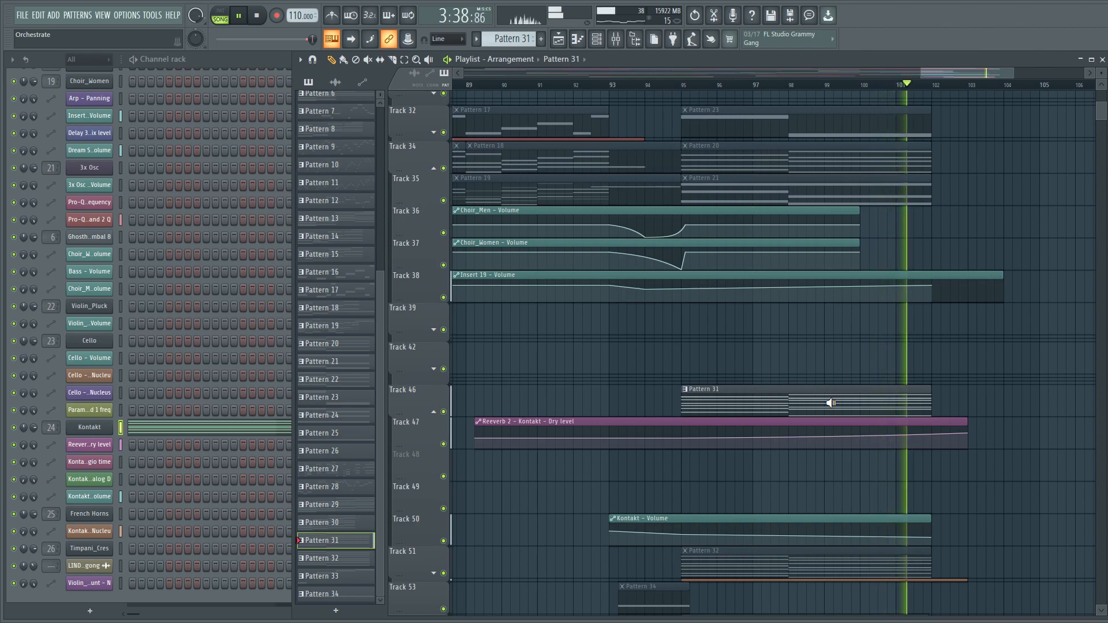
key("space")
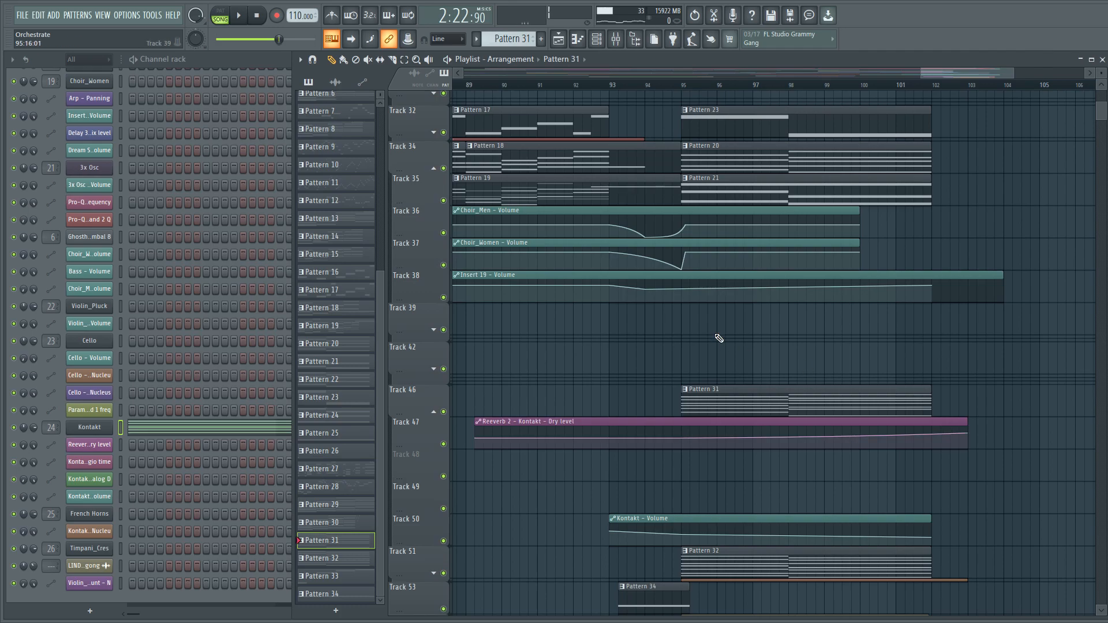
Step: Examine the closing section from bar 93 up close and audition the Pattern 31 clip on Track 46 shortly after bar 96
scroll(750, 386, "down", 3)
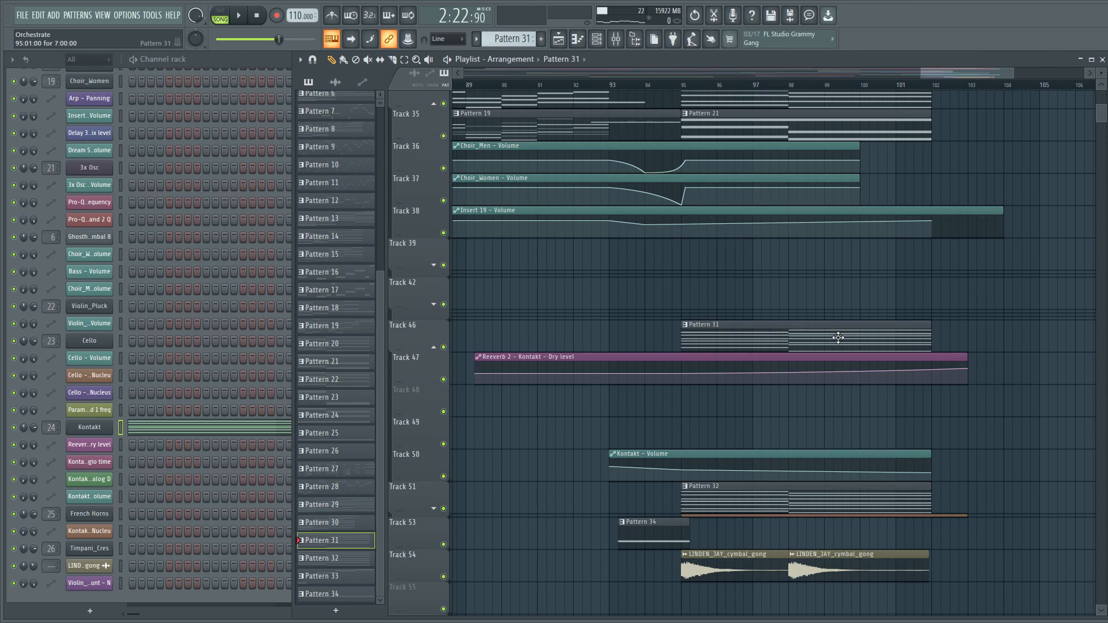
left_click_drag(947, 72, 820, 73)
left_click_drag(746, 72, 945, 69)
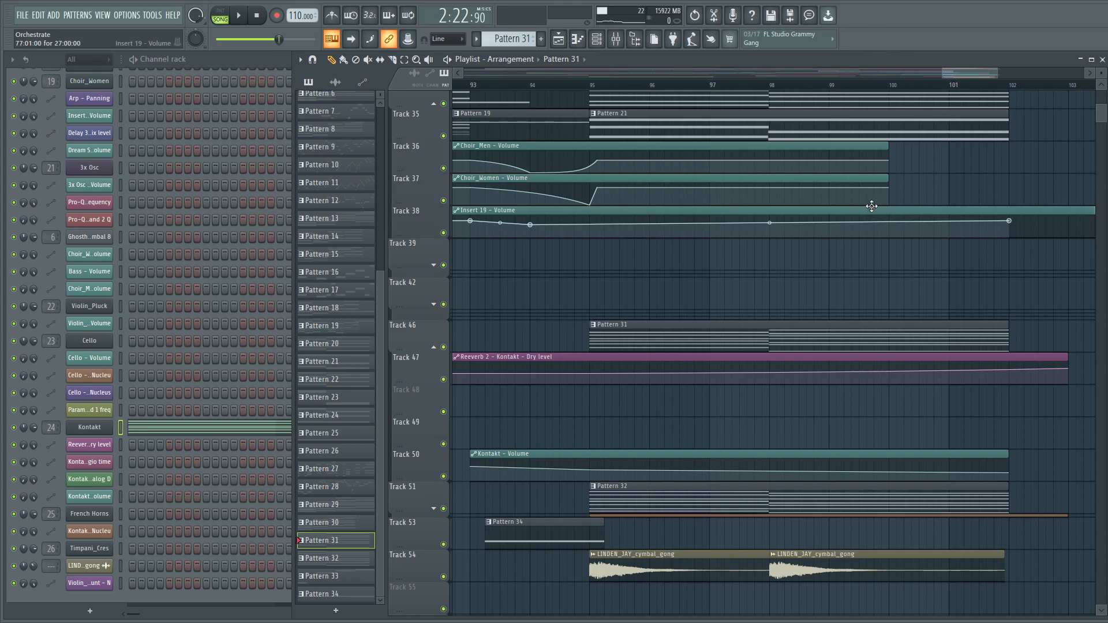
right_click(660, 336, "alt")
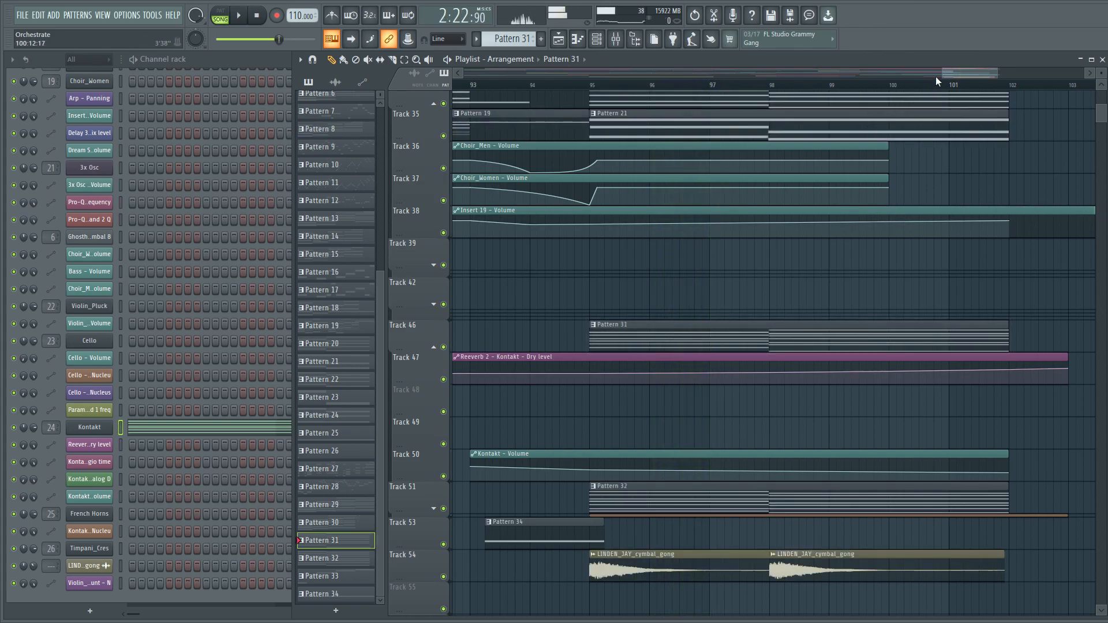
Step: Show the whole song arrangement from bar 1 and collapse the Track 34 group
left_click_drag(943, 73, 464, 74)
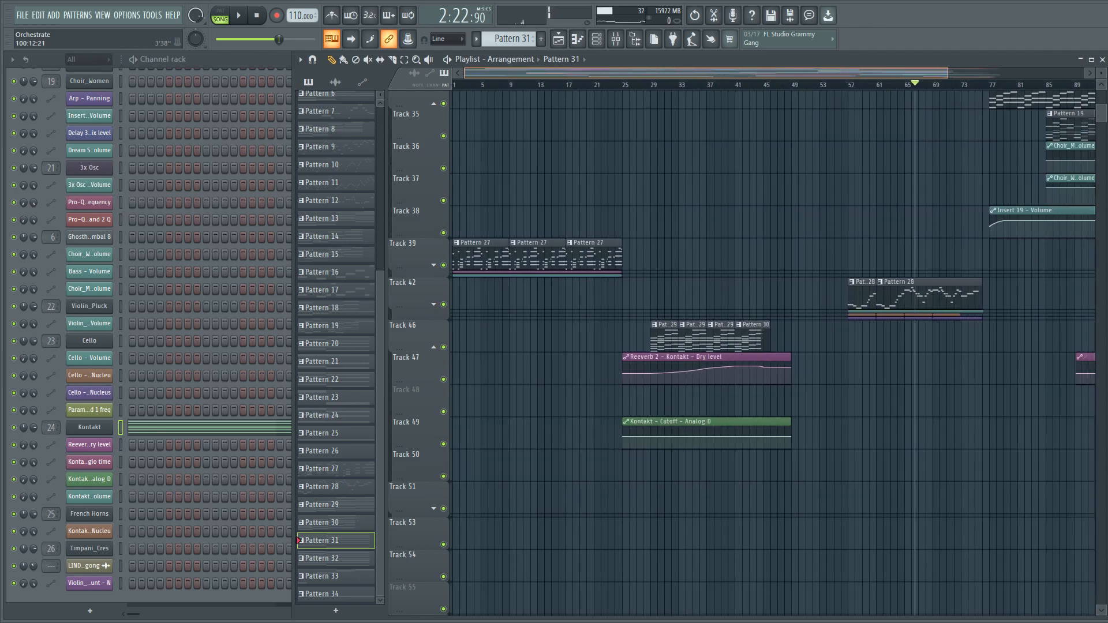
scroll(906, 177, "up", 8)
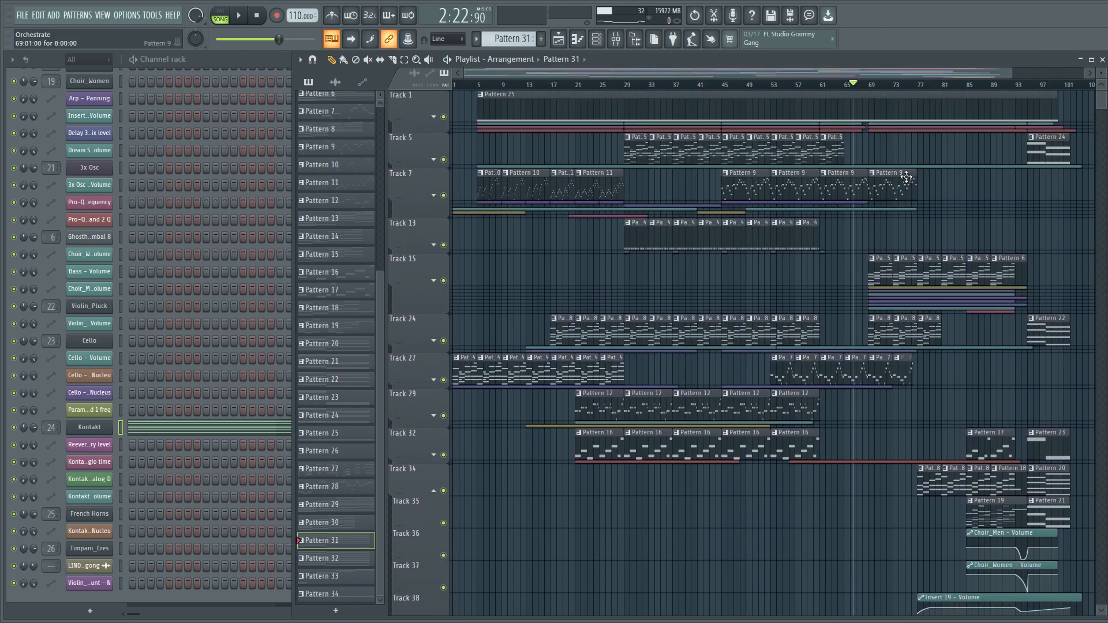
scroll(913, 166, "down", 4)
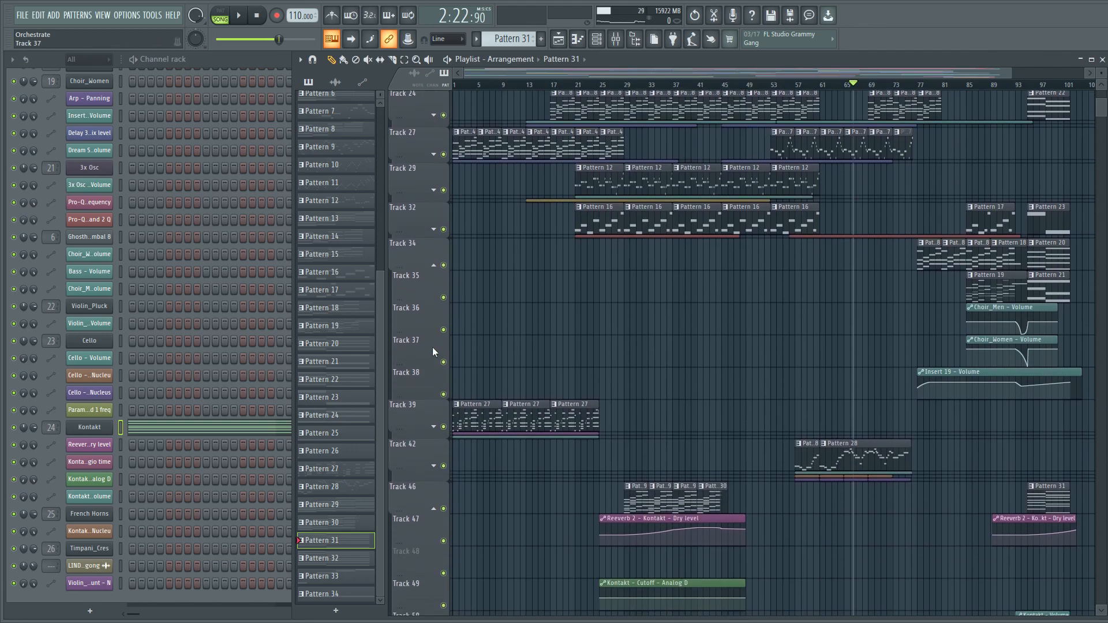
scroll(435, 269, "up", 4)
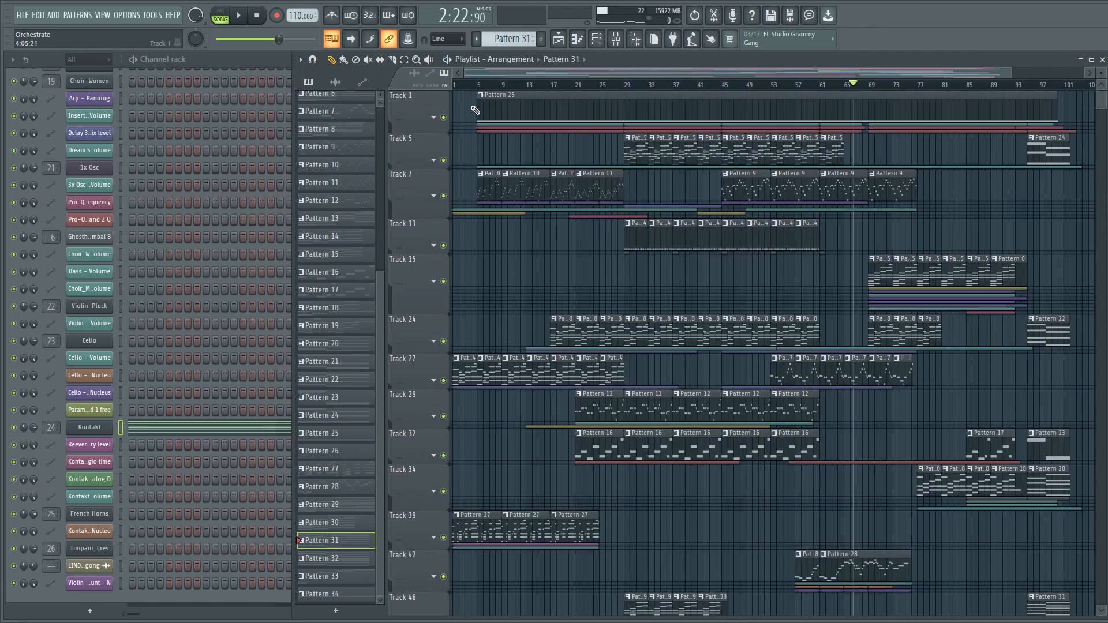
Step: Play the full song from the beginning, then stop it and rewind to the start
left_click(257, 15)
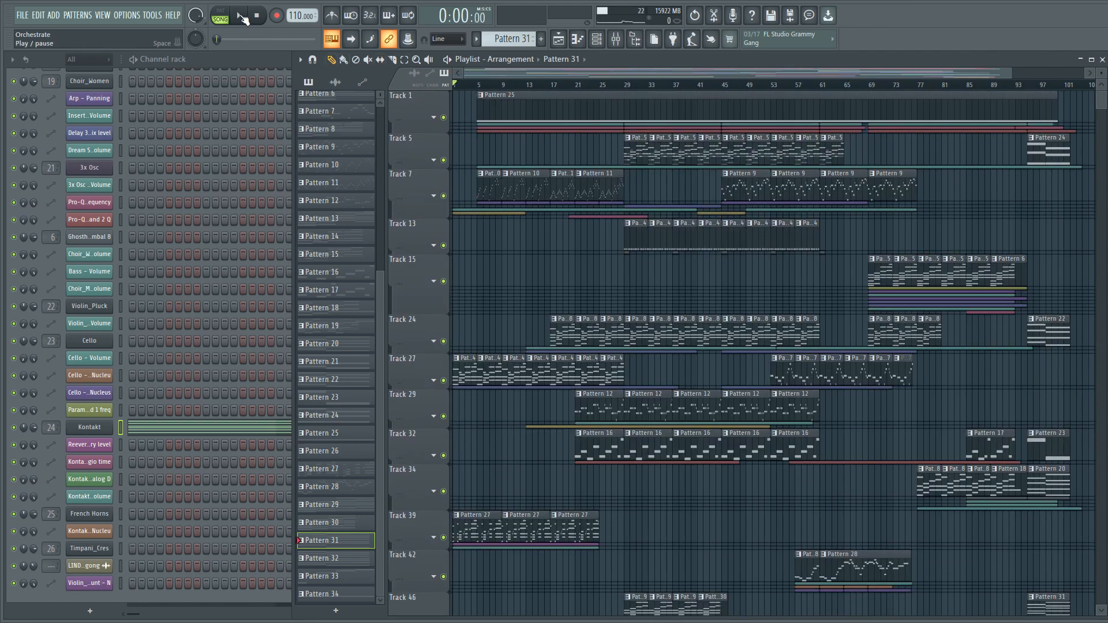
scroll(542, 176, "down", 4)
scroll(543, 176, "up", 4)
key("space")
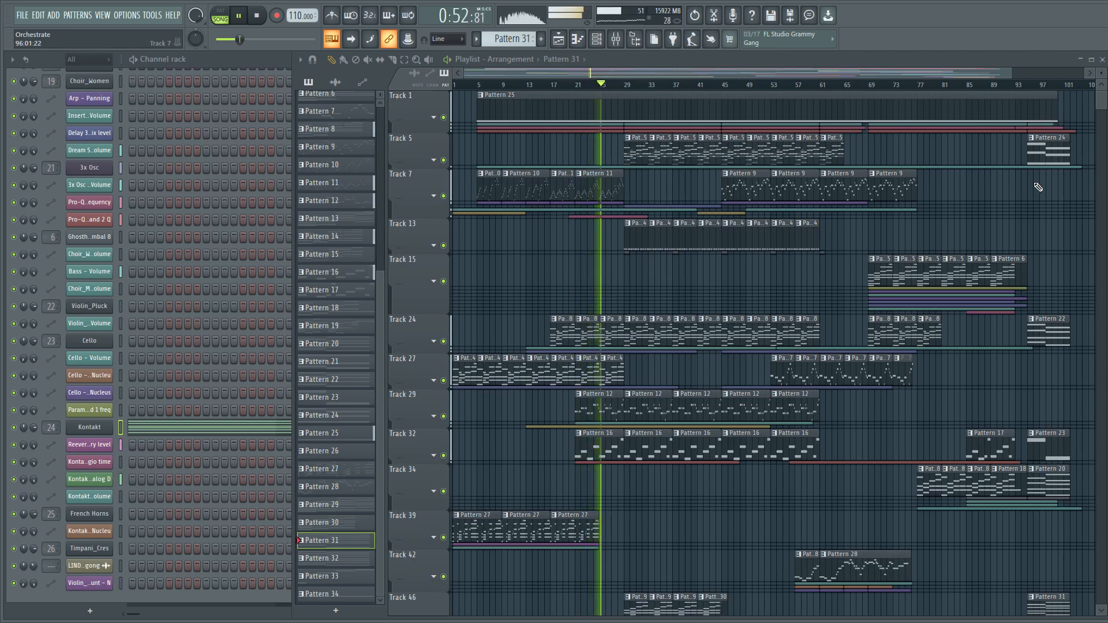
left_click(258, 24)
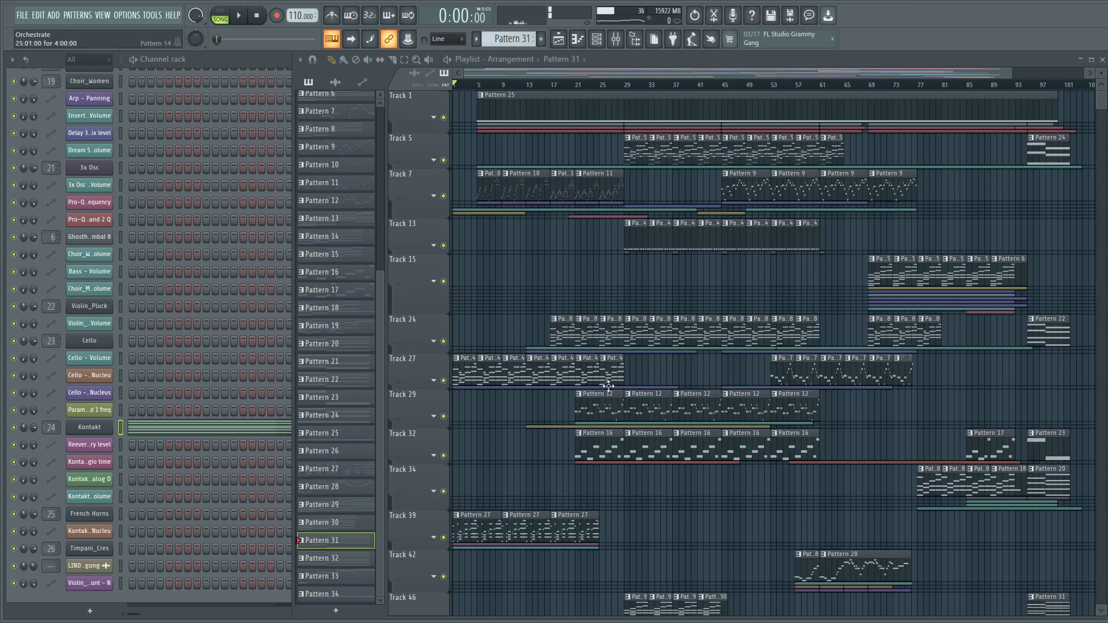
Step: Start song playback from bar 29, where the Track 5 and Track 13 clips begin
scroll(601, 395, "down", 1)
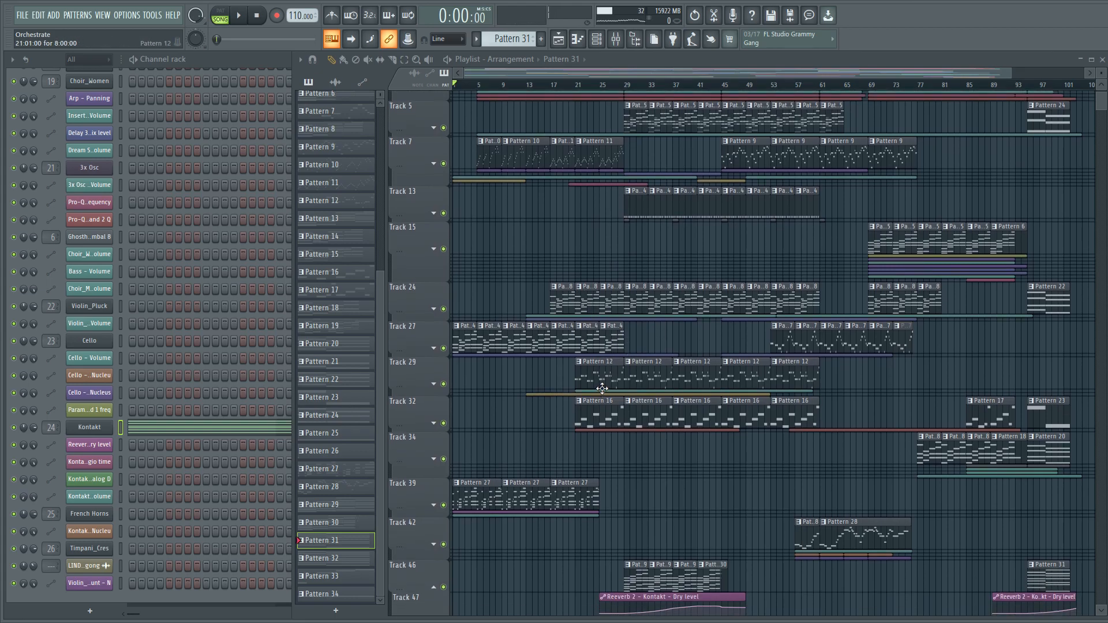
scroll(602, 389, "up", 1)
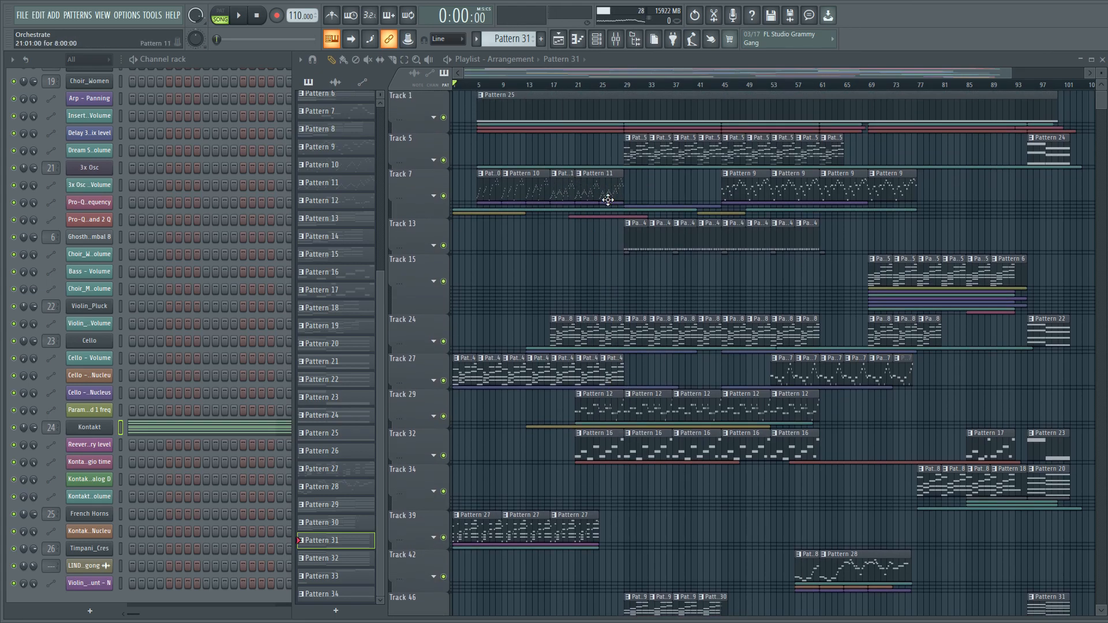
left_click(628, 86)
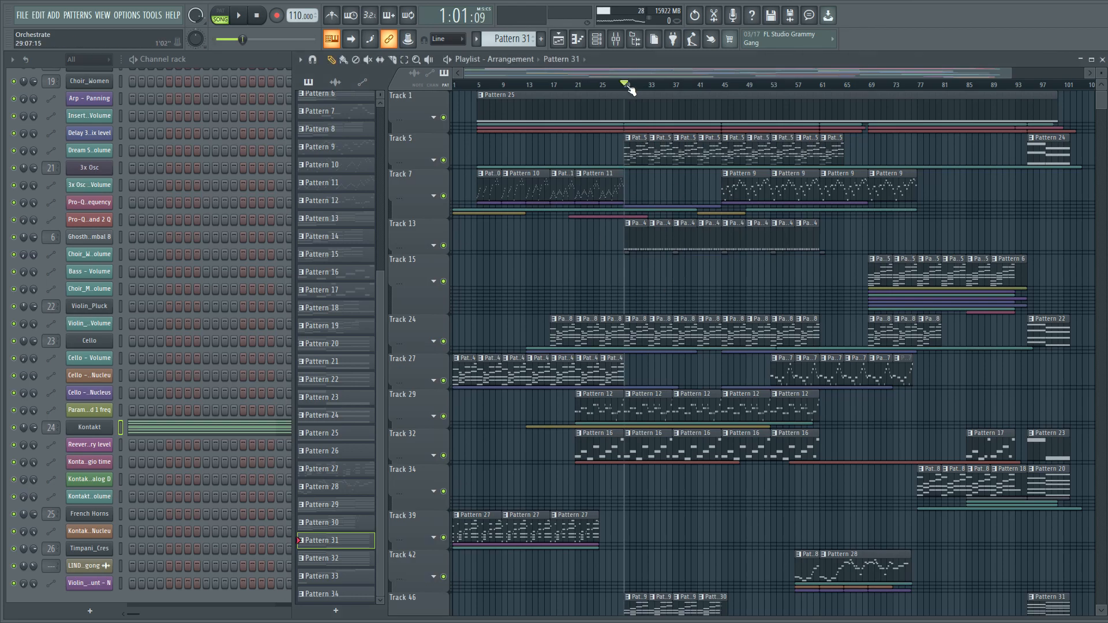
key("space")
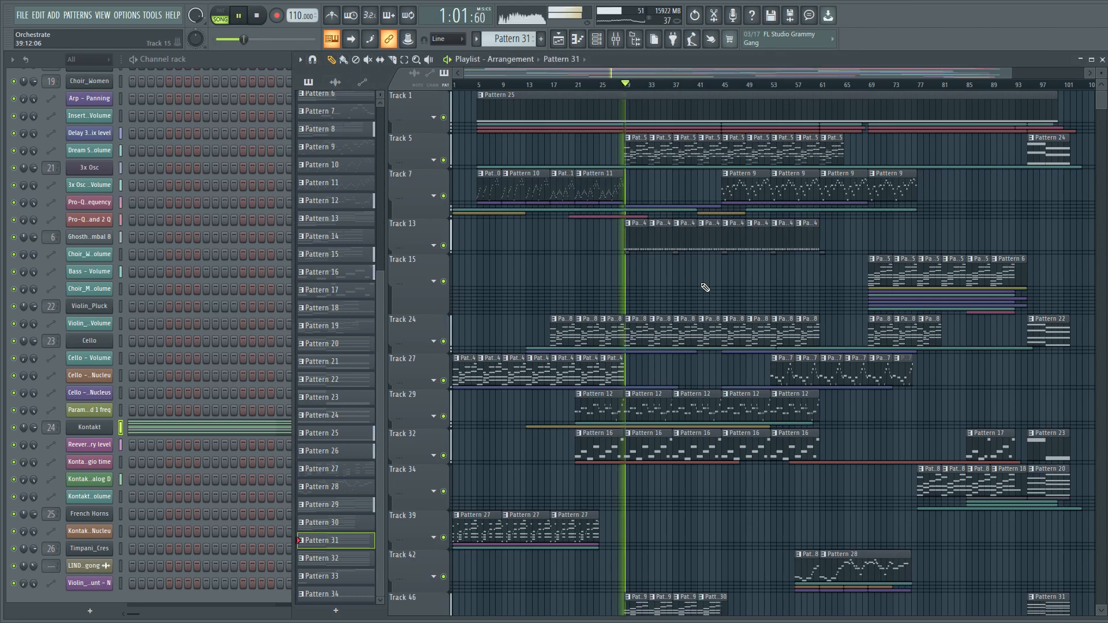
Step: Expand the Track 1 group to examine the 3x Osc volume and Pro-Q 3 automation during playback, and collapse it again
scroll(687, 327, "down", 4)
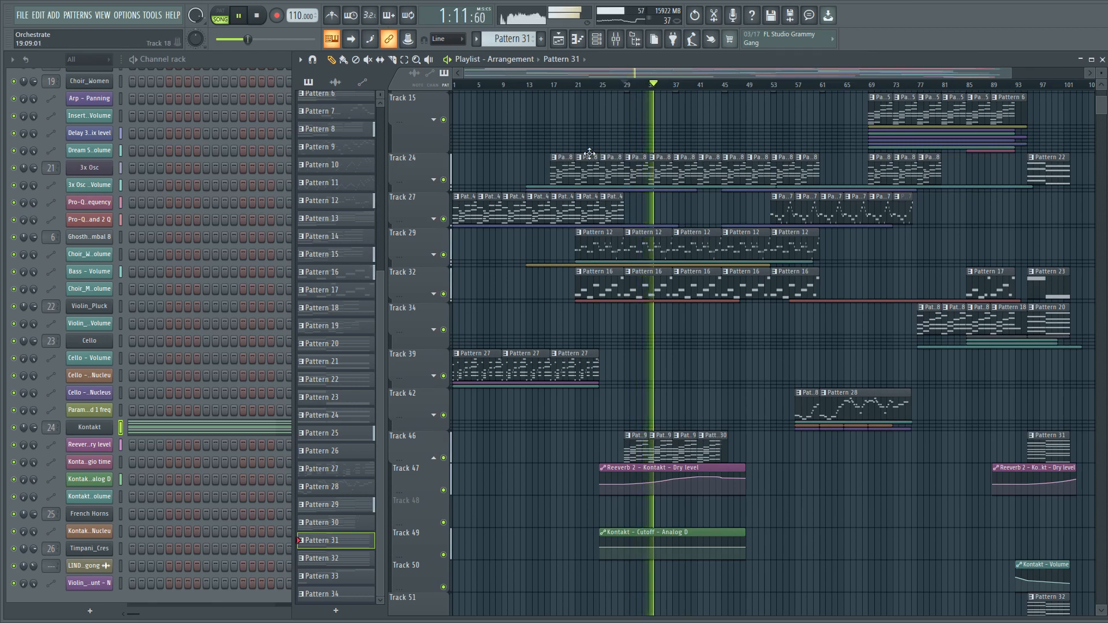
scroll(569, 141, "up", 5)
left_click(434, 118)
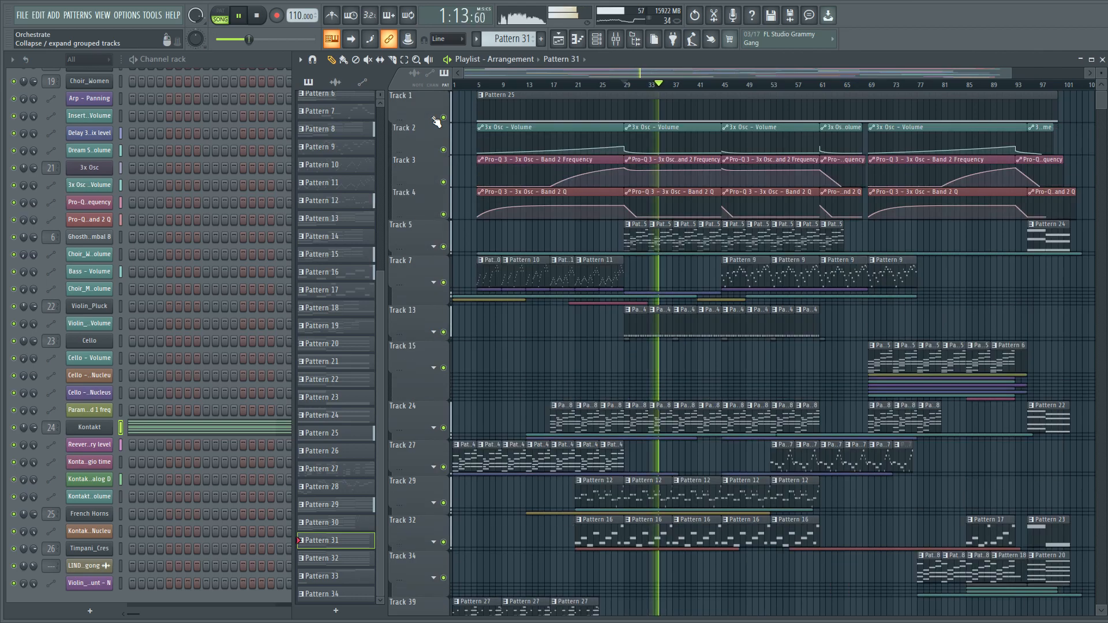
left_click(434, 118)
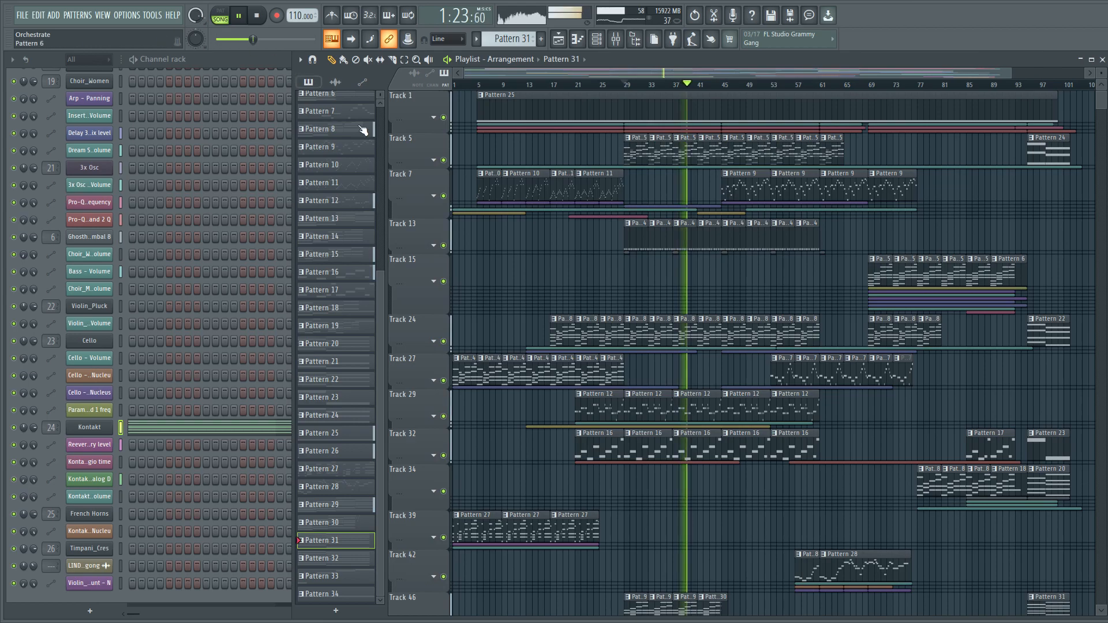
Step: Collapse the Track 46 group during playback and return to the uppermost tracks of the arrangement
scroll(765, 389, "down", 5)
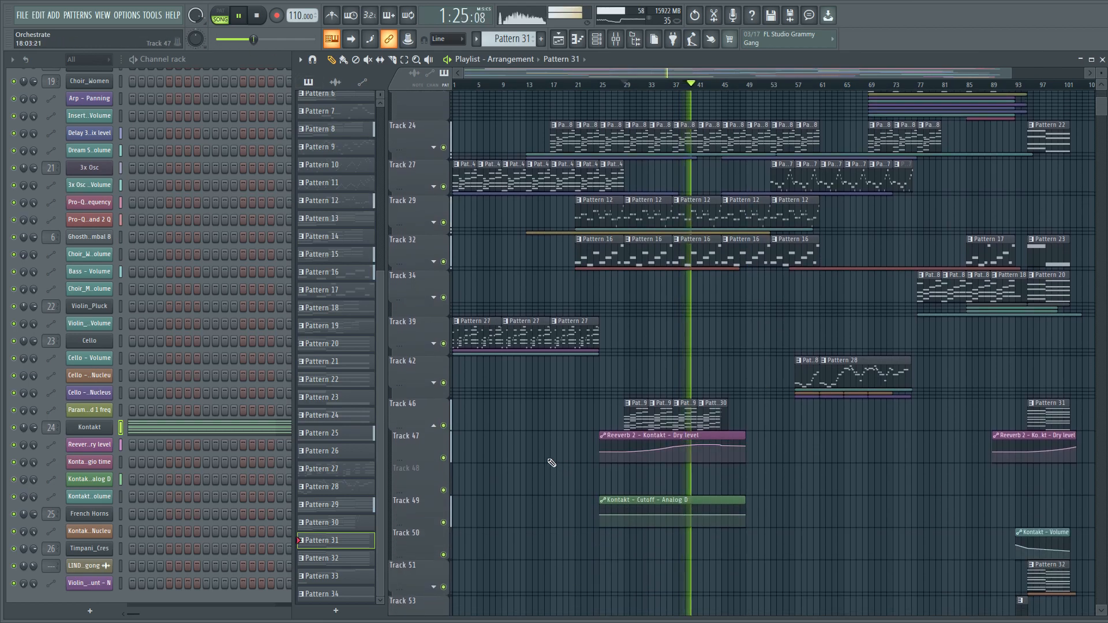
left_click(434, 425)
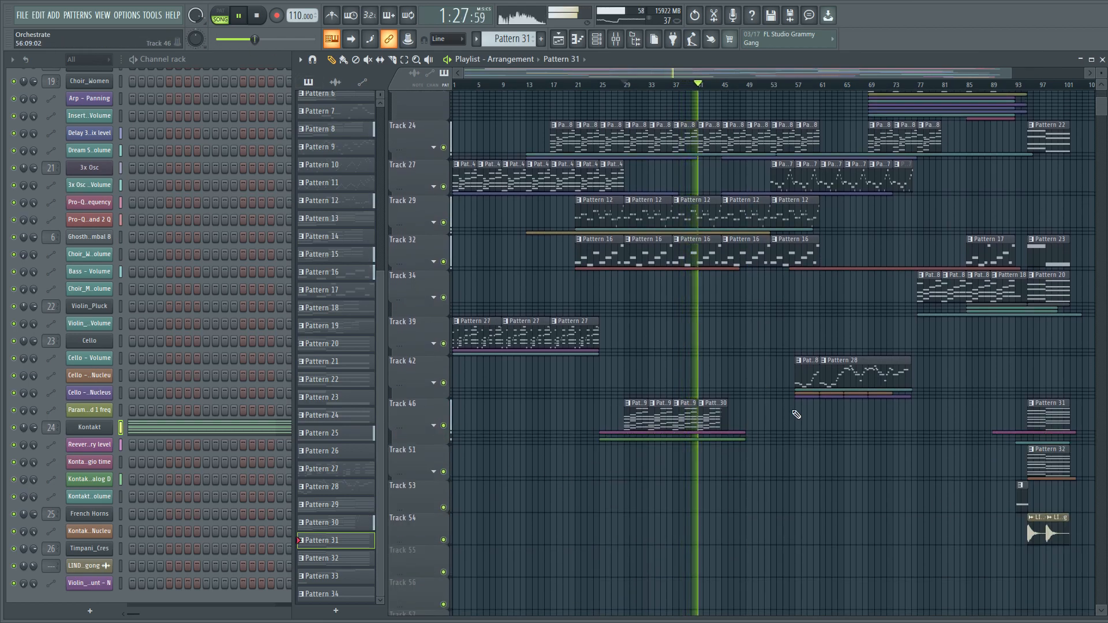
scroll(796, 414, "up", 5)
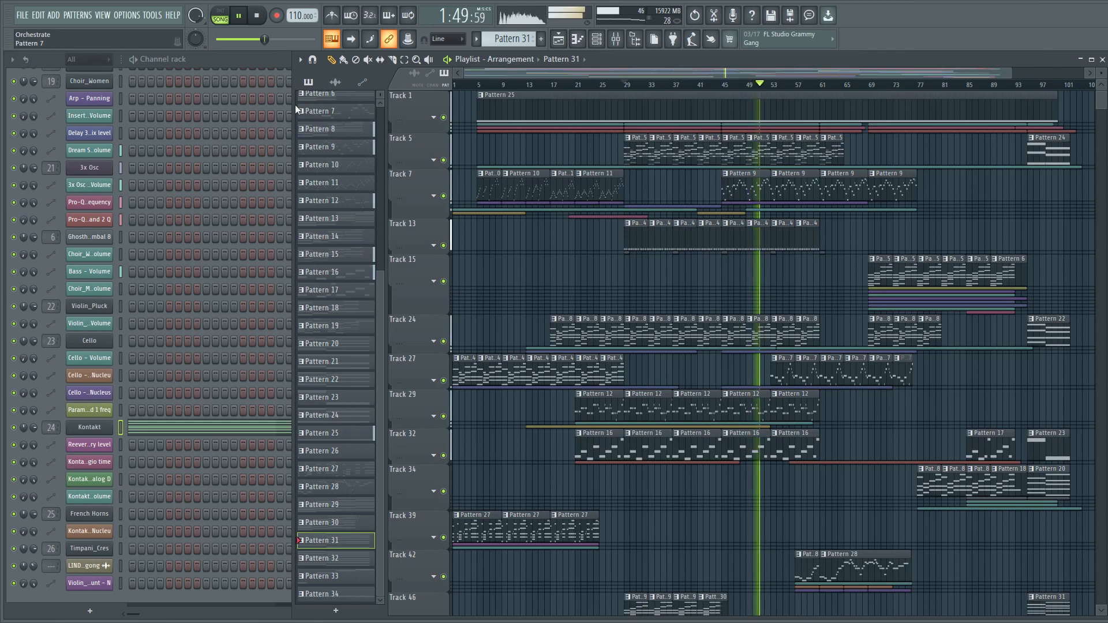
Step: Copy the master volume value and expand the Track 34 group to show its choir clips and volume automation
right_click(196, 19)
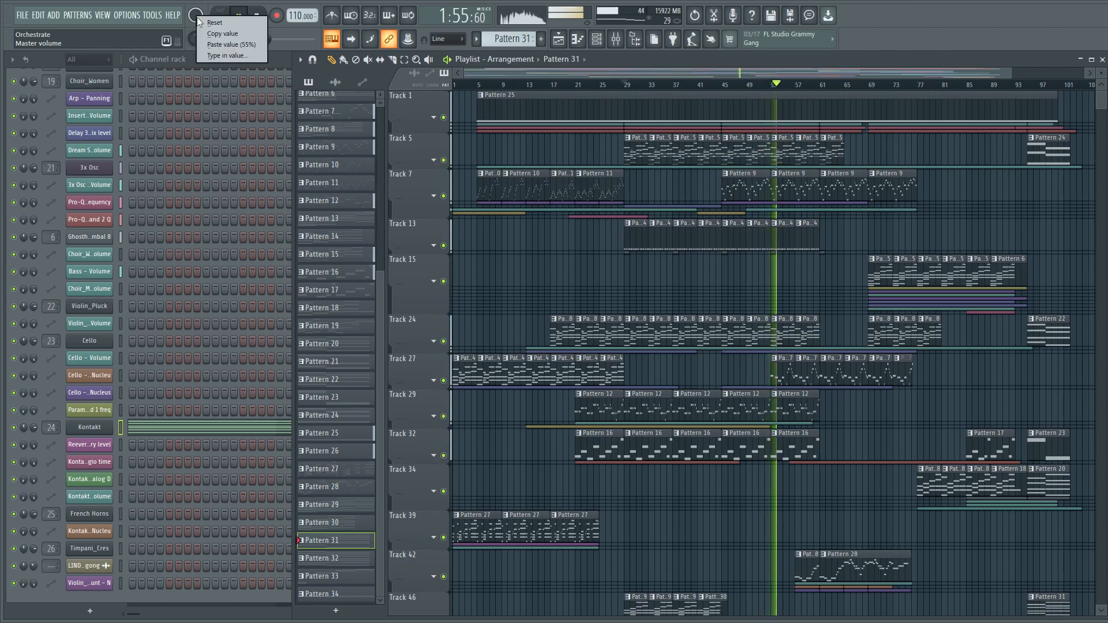
left_click(211, 33)
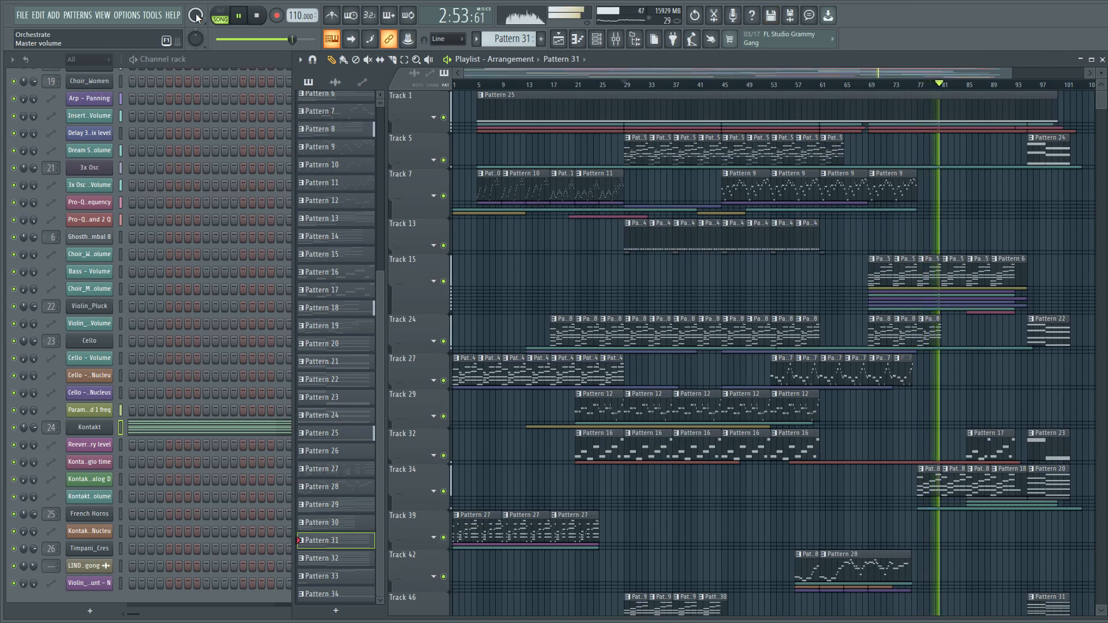
left_click(434, 491)
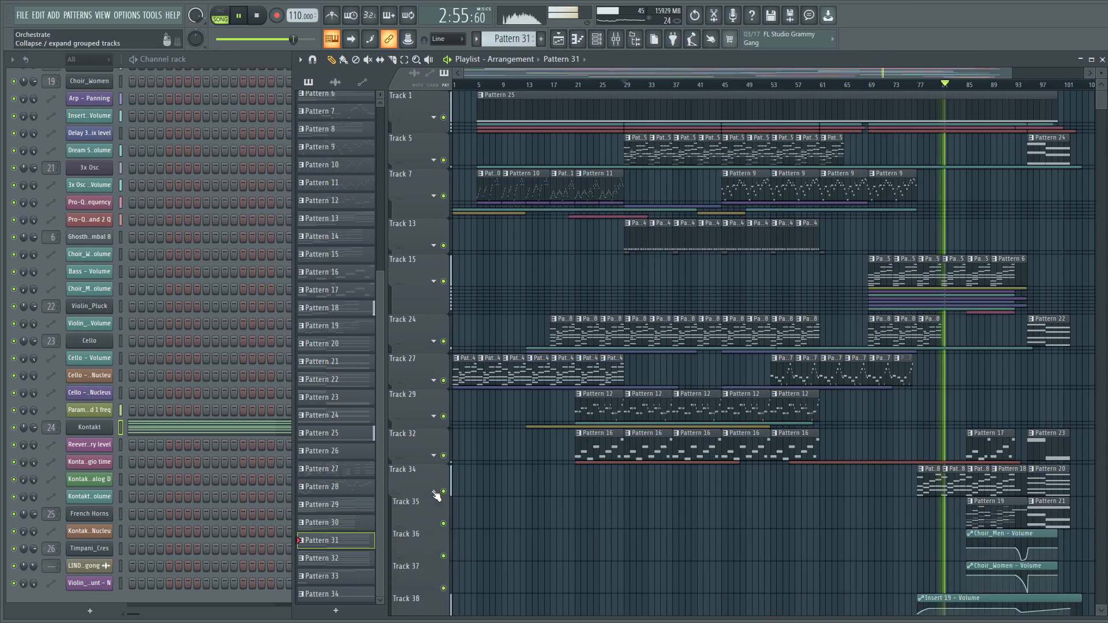
Step: Review the lower tracks during playback and focus the playlist on the song's ending from about bar 74
scroll(439, 424, "down", 1)
scroll(446, 407, "down", 6)
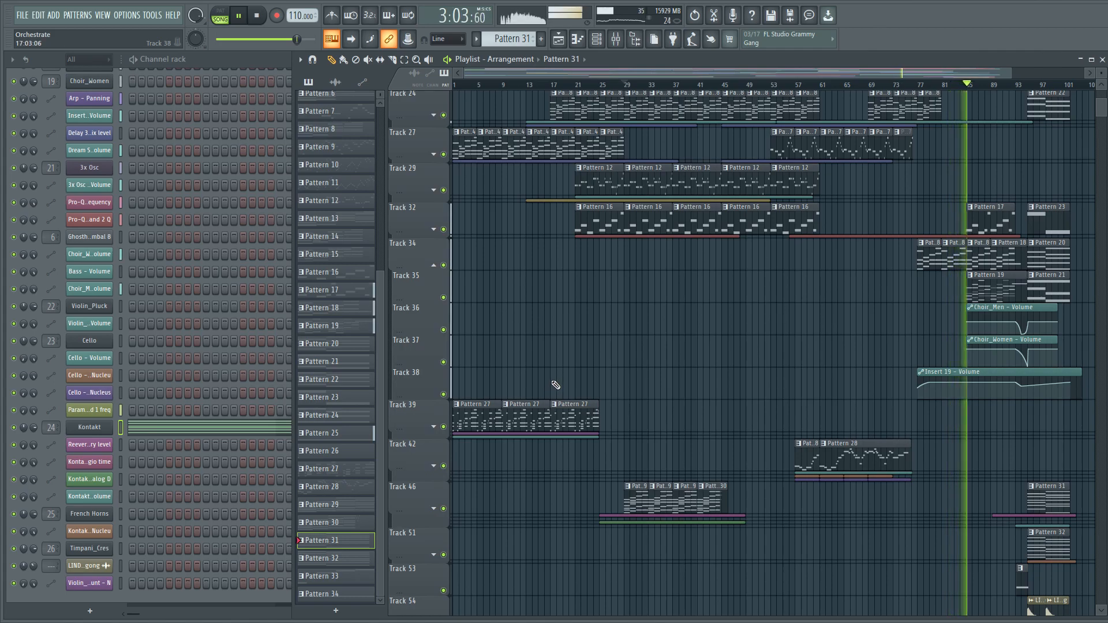
scroll(699, 393, "down", 1)
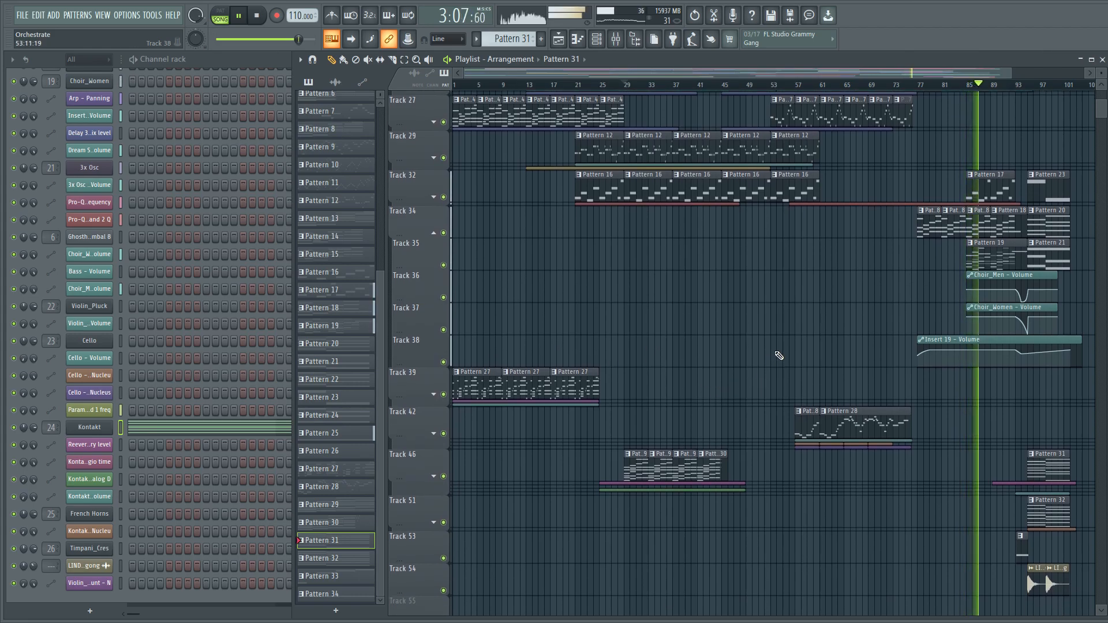
scroll(779, 356, "up", 3)
left_click_drag(886, 72, 939, 245)
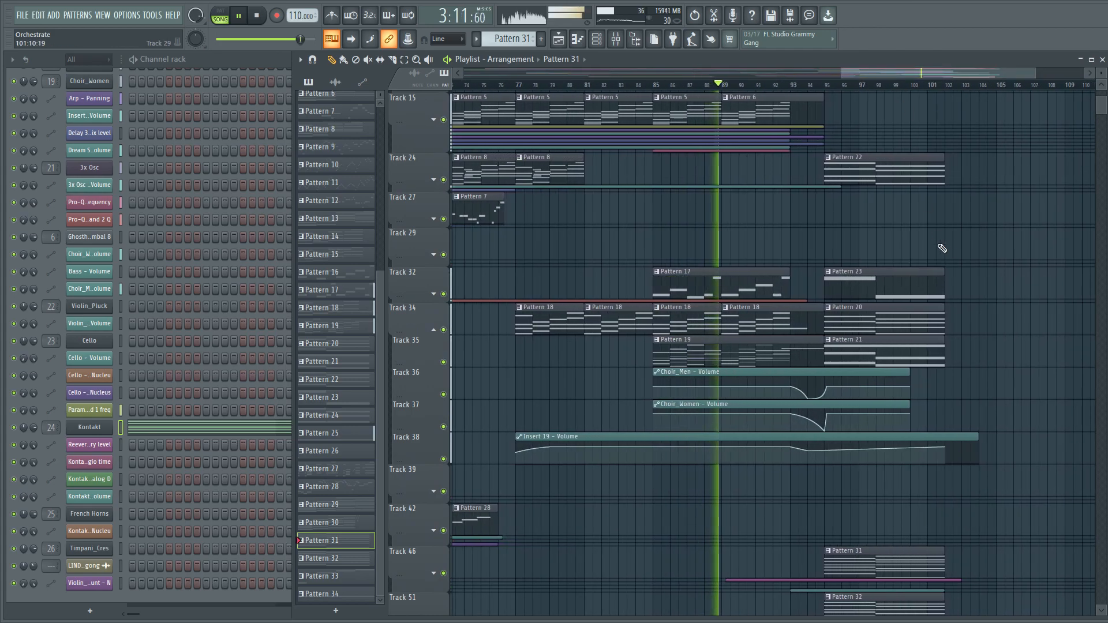
Step: Expand the Track 1 group to examine its 3x Osc and Pro-Q 3 automation at the song's ending, and collapse it again
scroll(1004, 257, "up", 5)
scroll(1072, 280, "down", 4)
scroll(1072, 280, "up", 4)
left_click(434, 118)
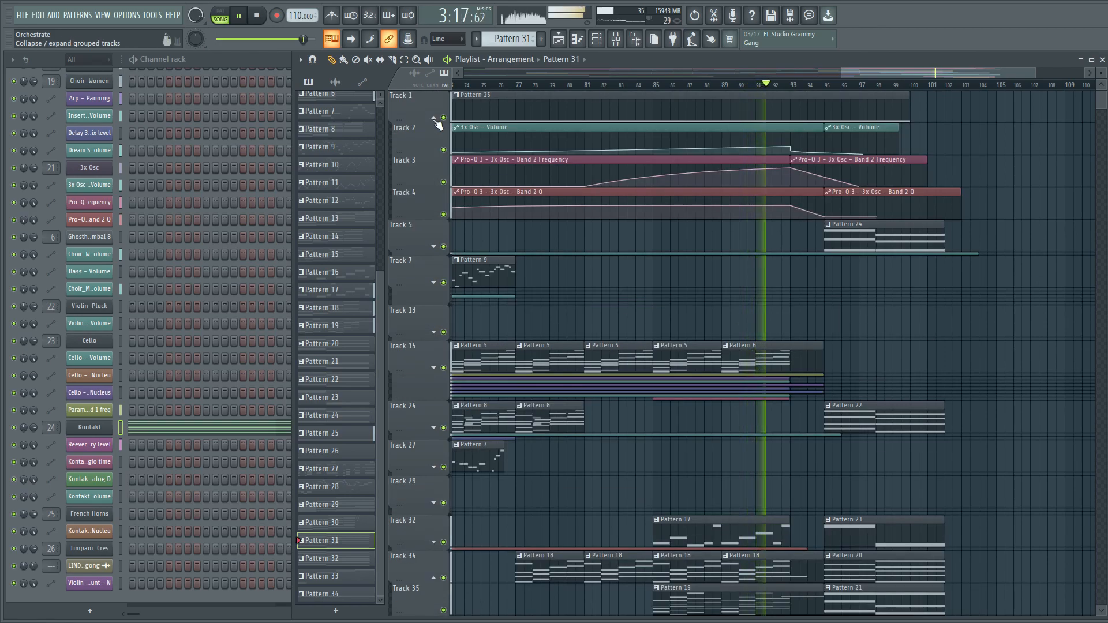
left_click(434, 118)
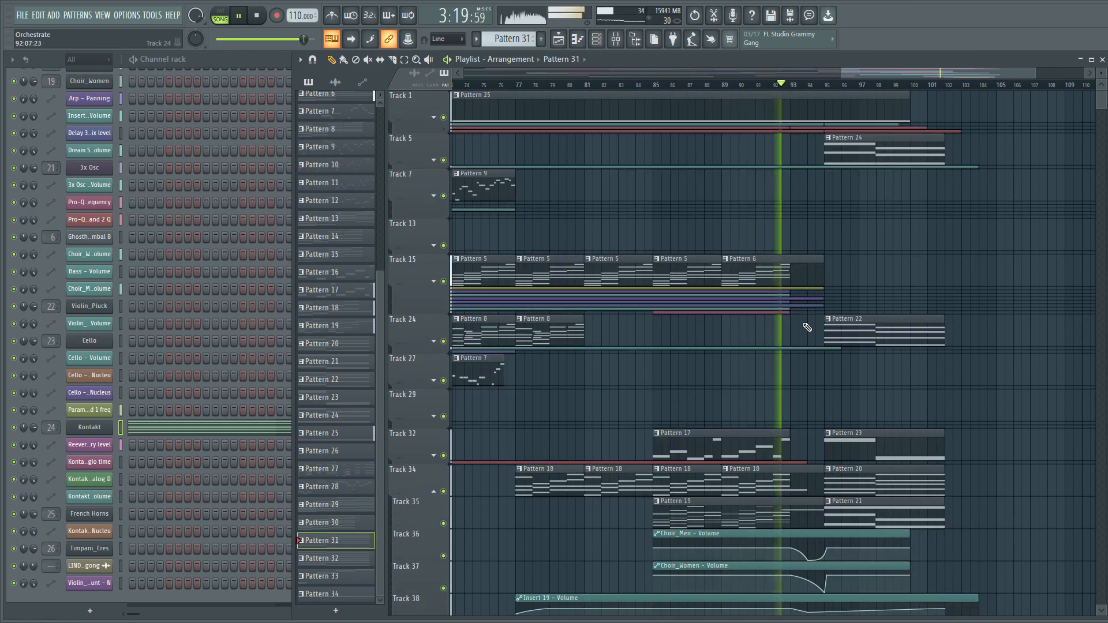
Step: Examine the closing clips on all tracks, down to the gong samples on Track 54, while the song plays to its end
scroll(1047, 345, "down", 1)
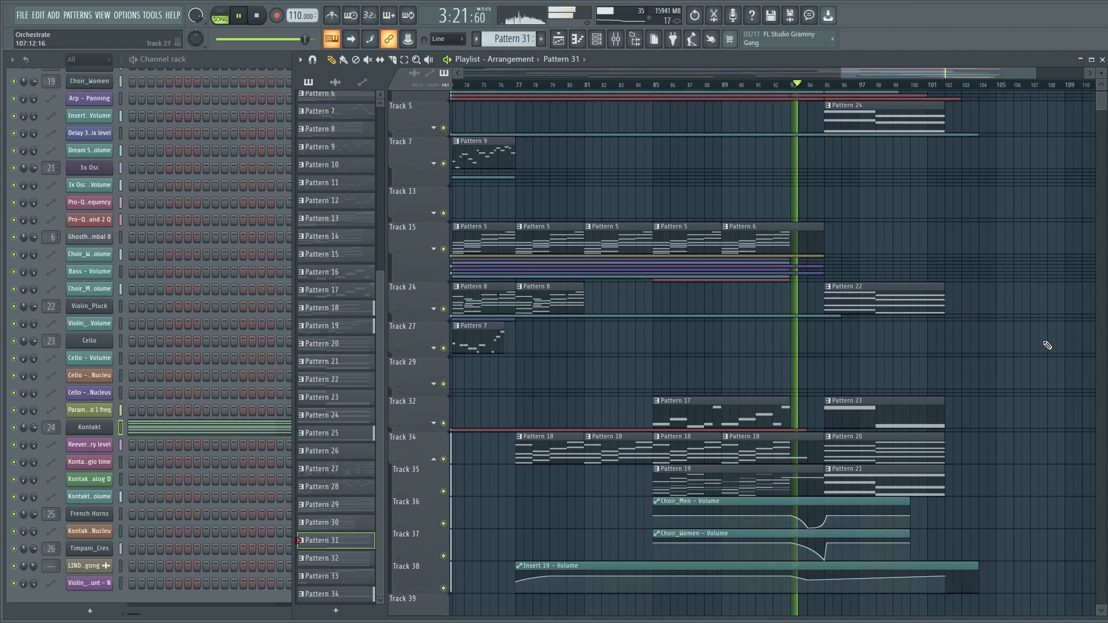
scroll(1048, 345, "up", 1)
scroll(1048, 345, "down", 1)
scroll(1047, 345, "down", 10)
scroll(1048, 345, "up", 2)
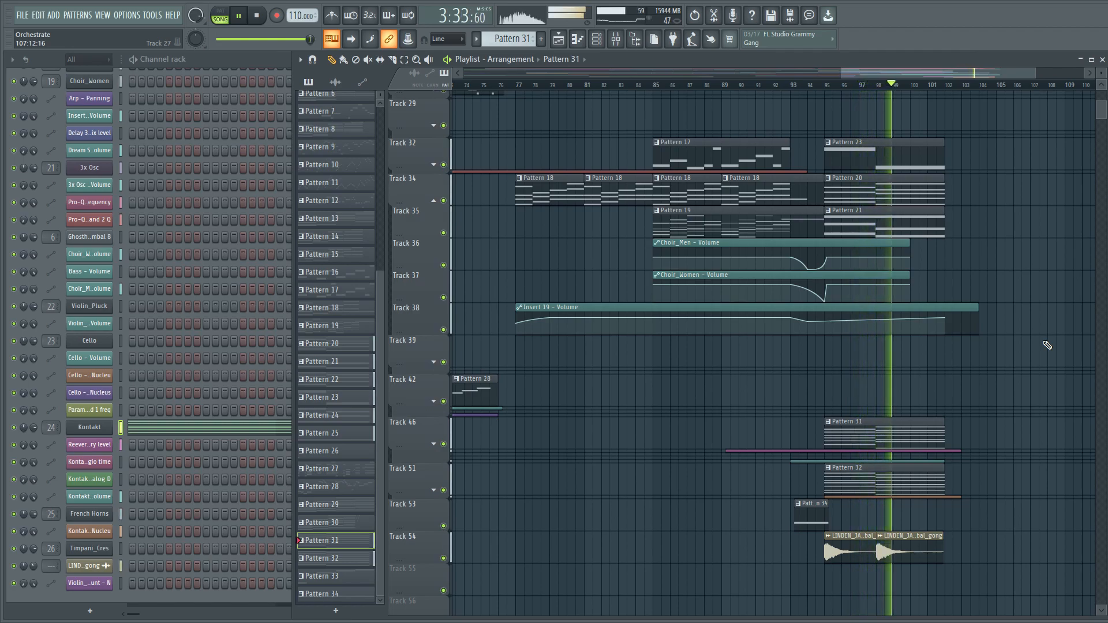
scroll(1047, 345, "up", 10)
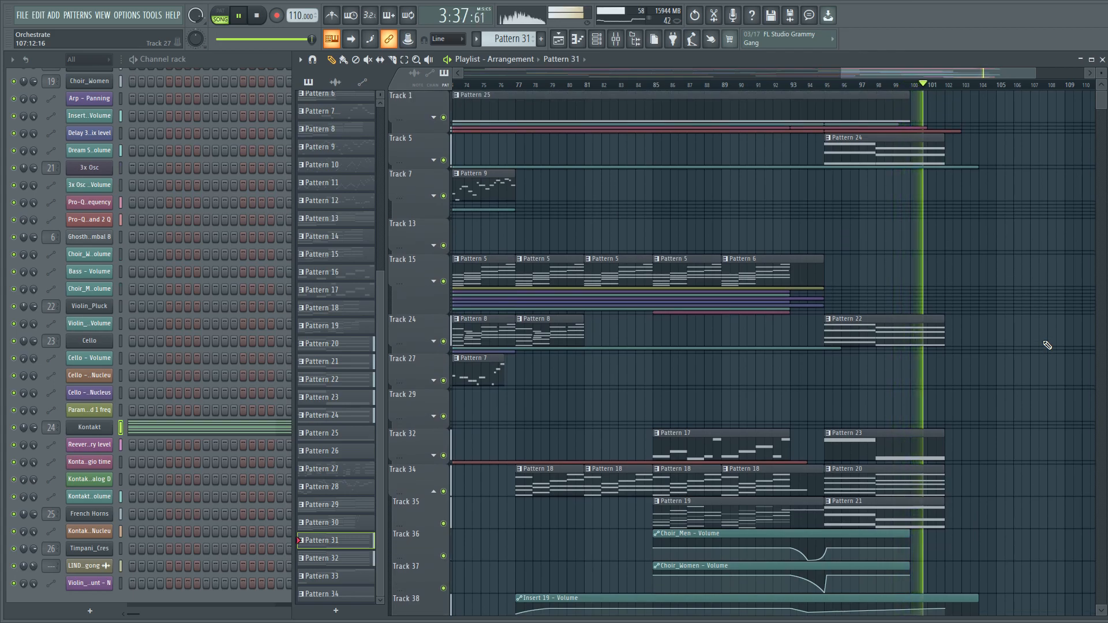
scroll(1048, 345, "down", 4)
scroll(1048, 345, "down", 5)
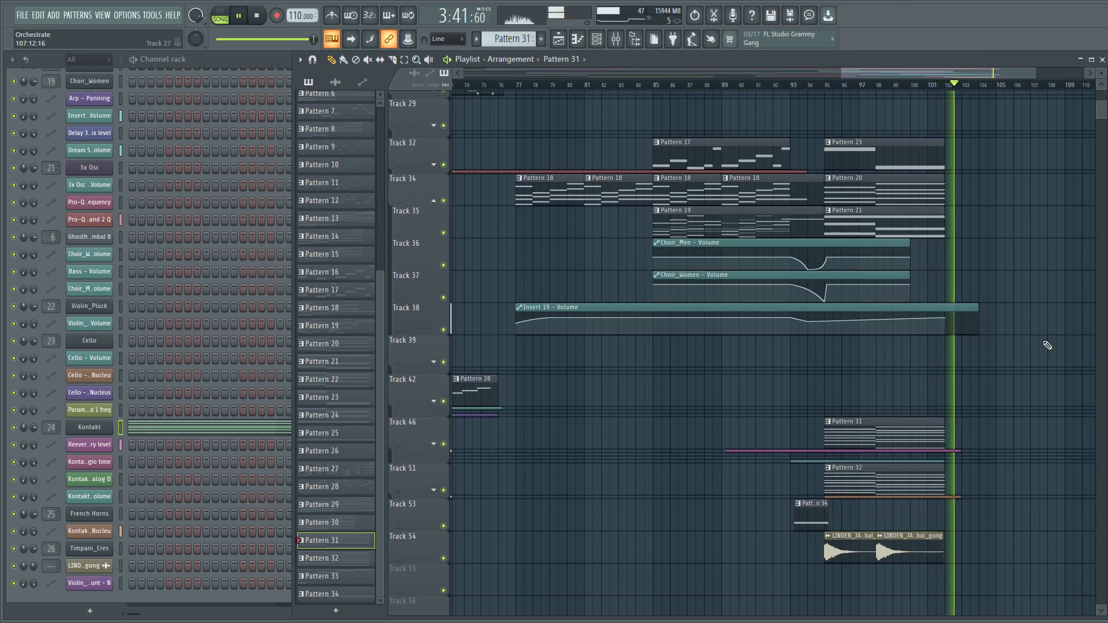
scroll(1047, 345, "up", 9)
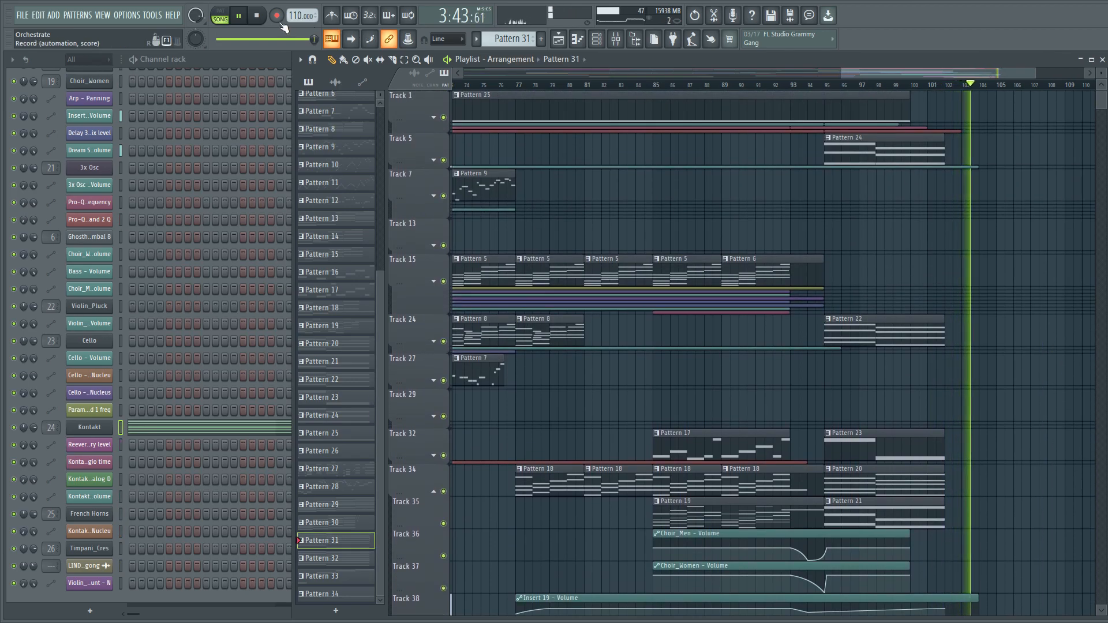
Step: Stop the song playback and collapse the Track 34 group
left_click(258, 17)
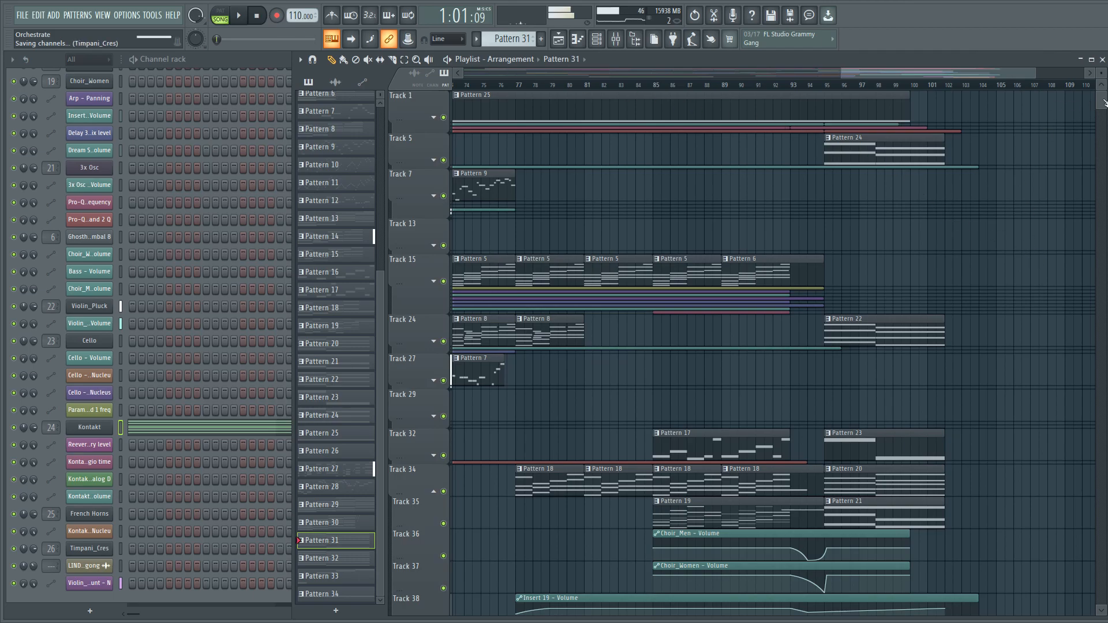
scroll(1104, 103, "down", 10)
scroll(1093, 112, "up", 10)
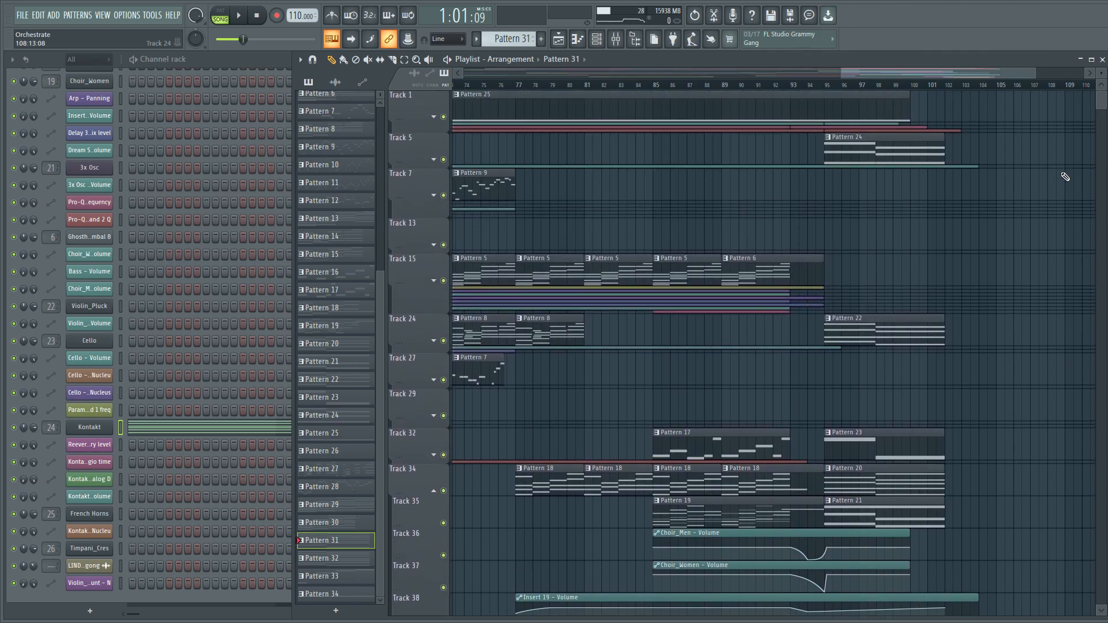
scroll(1029, 252, "down", 10)
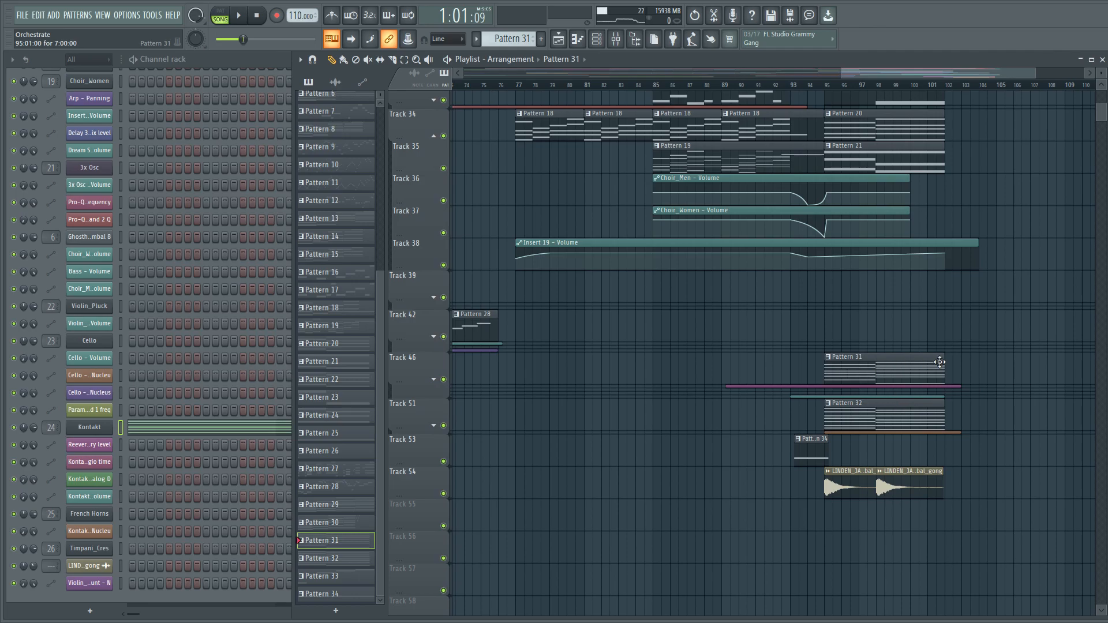
scroll(952, 364, "up", 10)
left_click(436, 494)
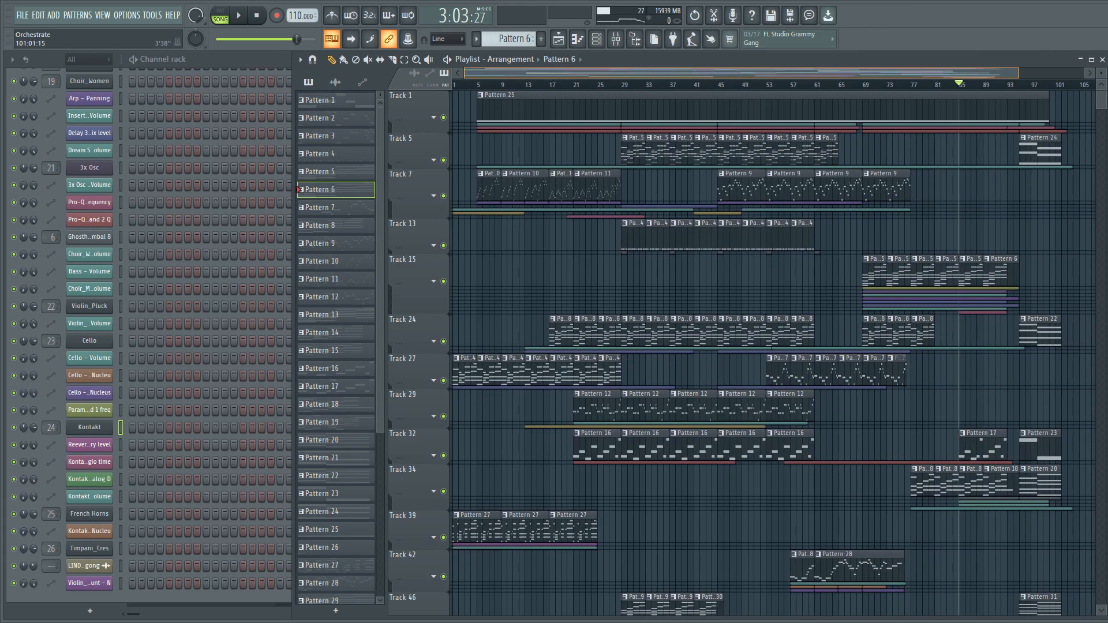
Step: Review the full collapsed arrangement and bring up the mixer to examine its insert tracks, closing it again
scroll(926, 77, "up", 3)
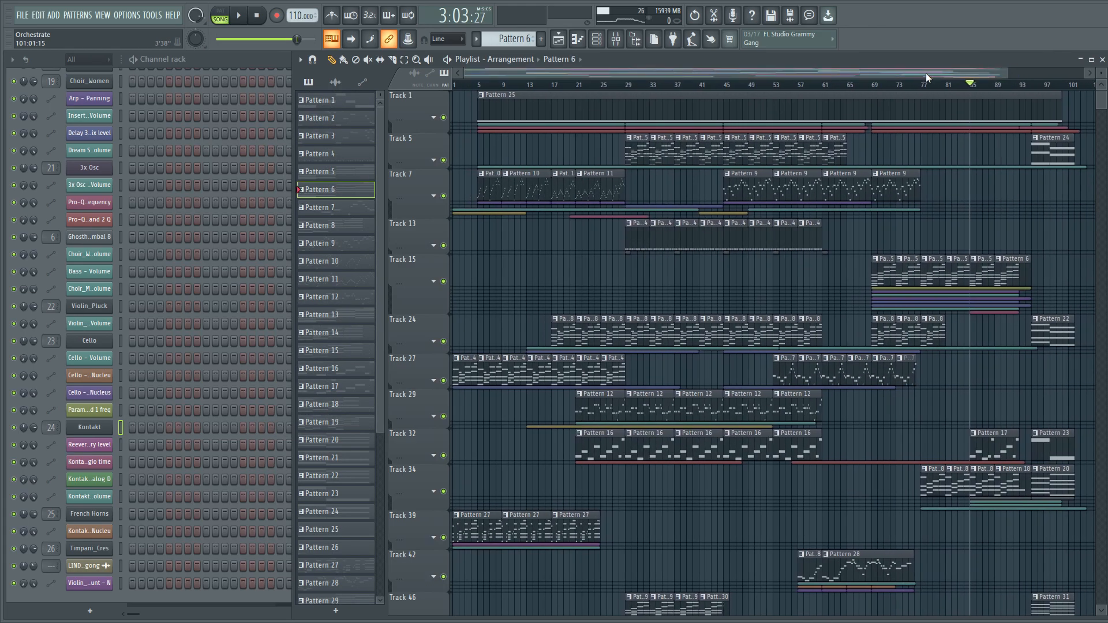
scroll(1024, 235, "down", 9)
scroll(1026, 235, "up", 9)
key("F9")
left_click_drag(1107, 361, 717, 361)
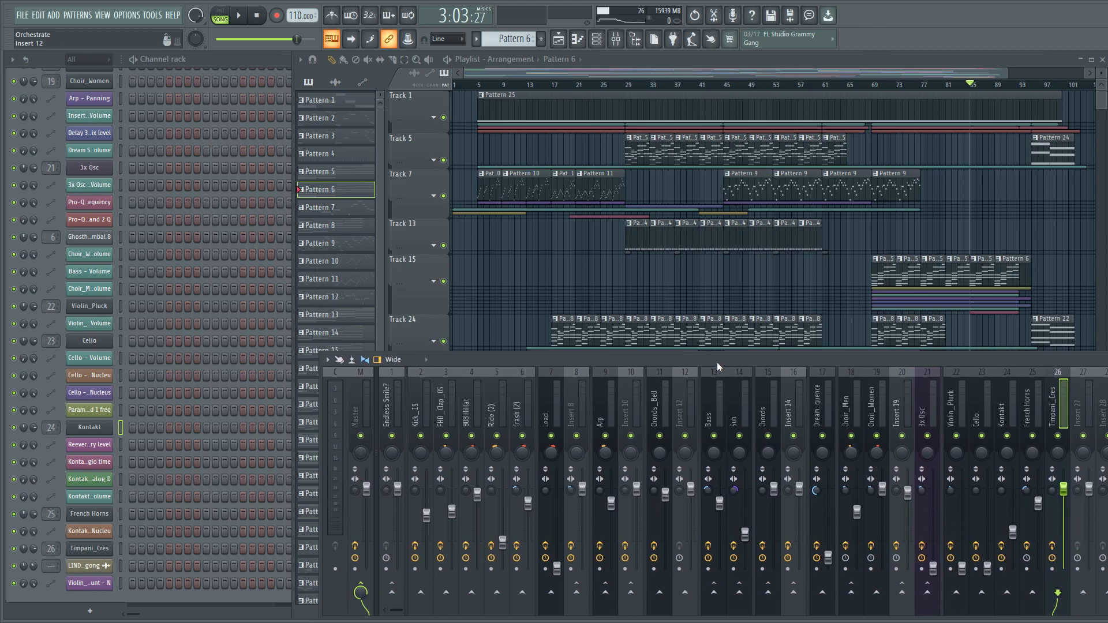
left_click_drag(717, 362, 1107, 355)
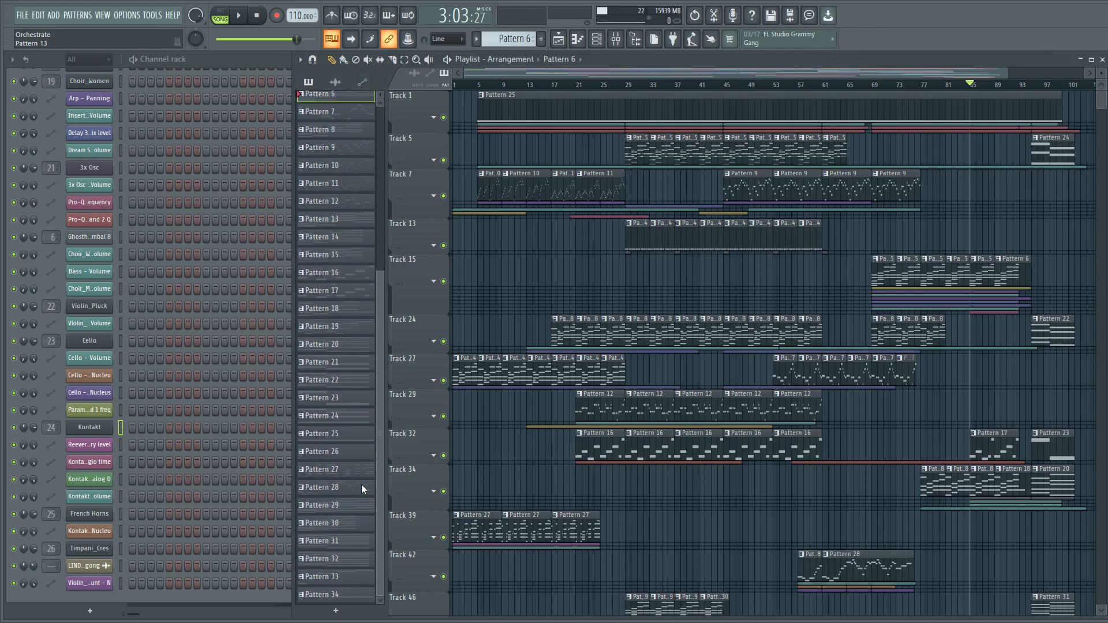
Step: Look over the full-length arrangement down to the gong samples and bring the channel rack back to its first channels
left_click(816, 72)
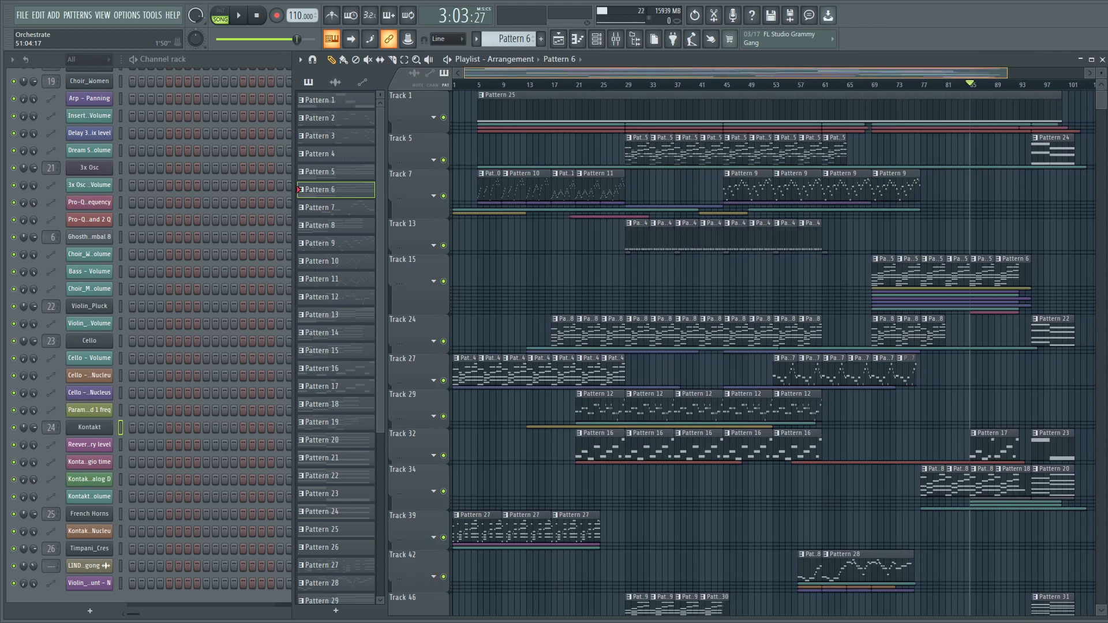
left_click_drag(816, 72, 816, 72)
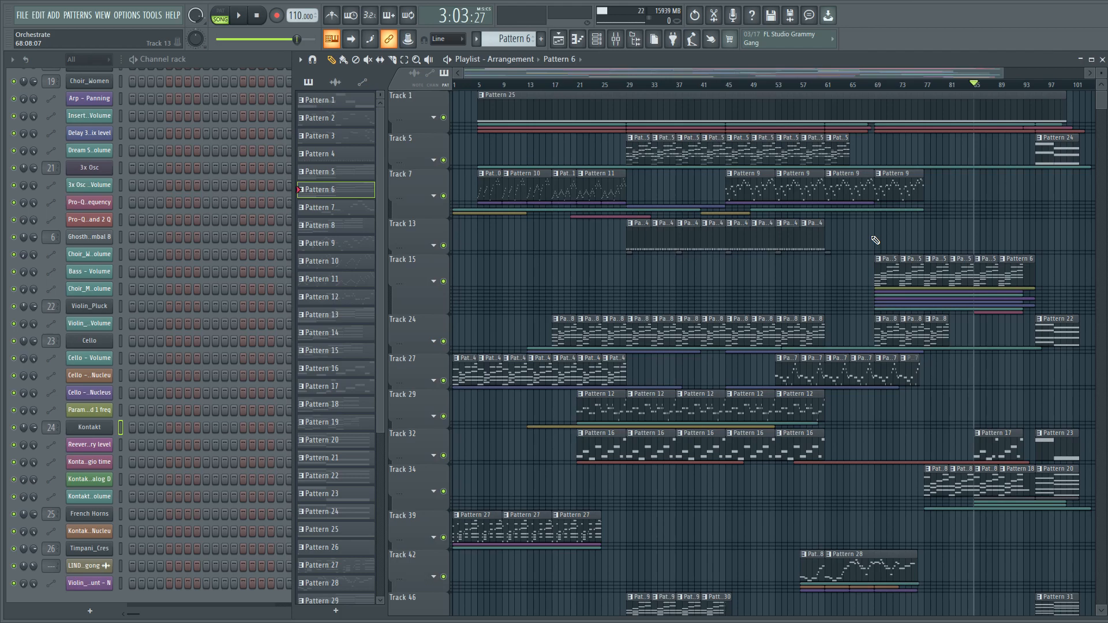
scroll(876, 240, "down", 10)
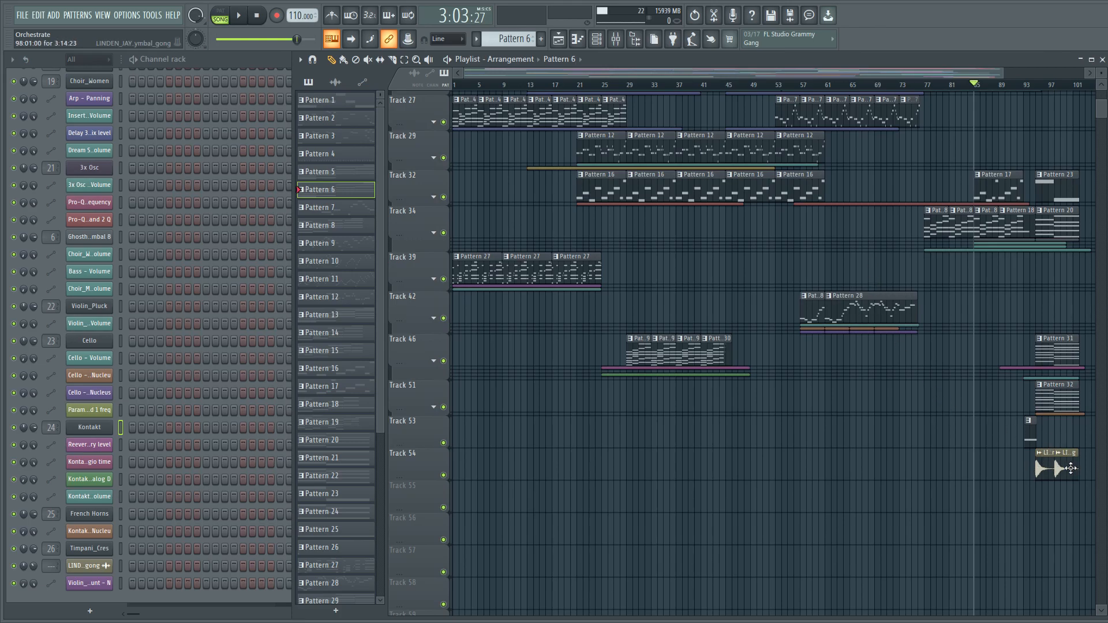
scroll(1062, 468, "up", 6)
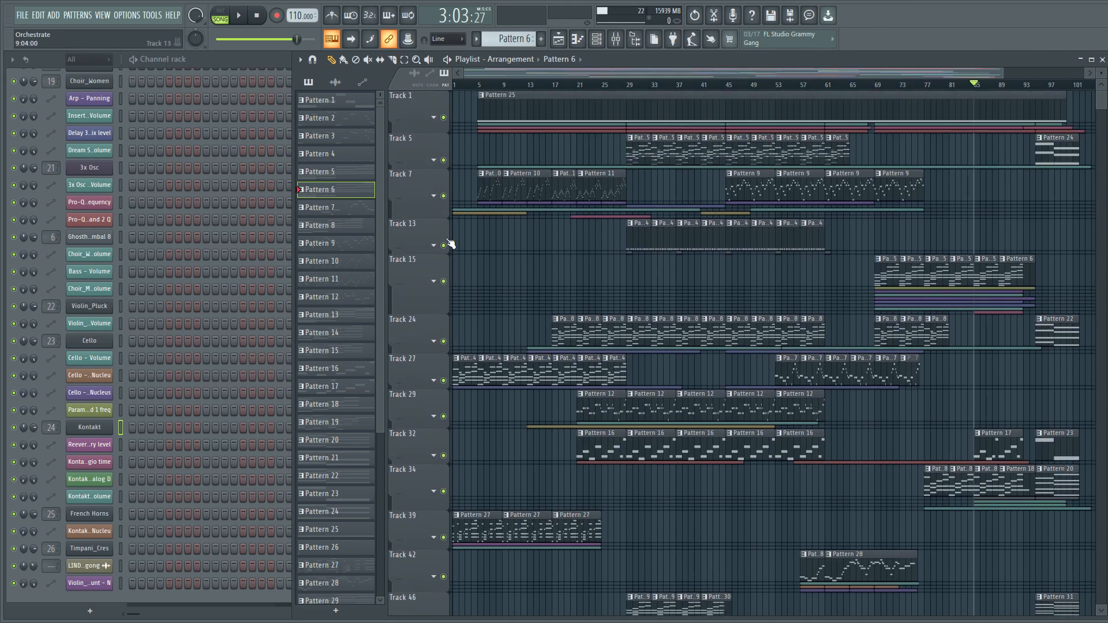
scroll(220, 251, "up", 10)
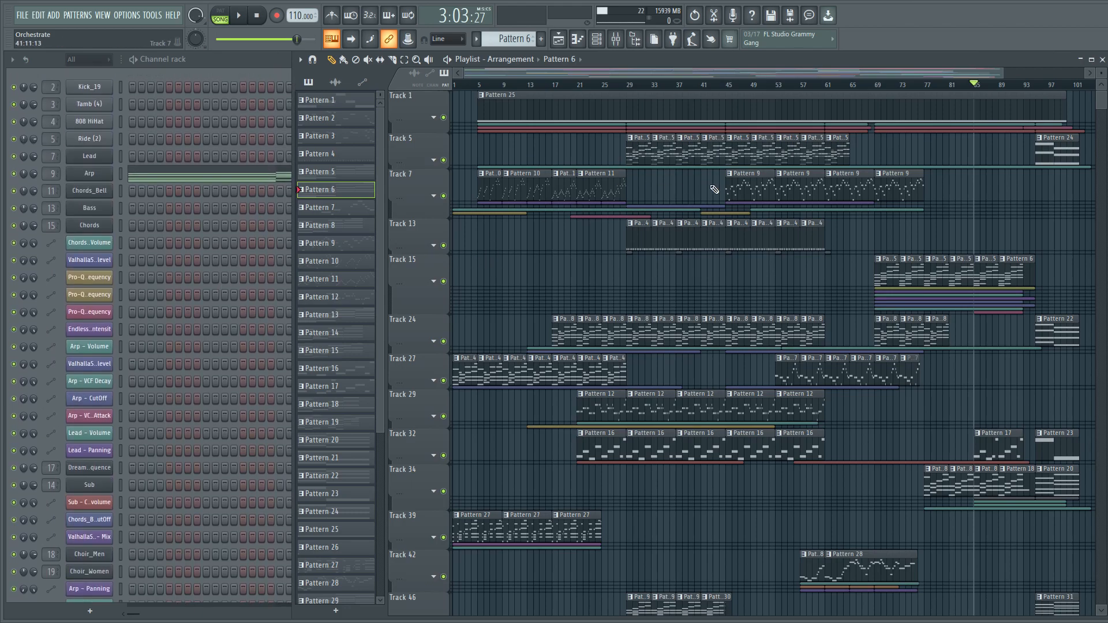